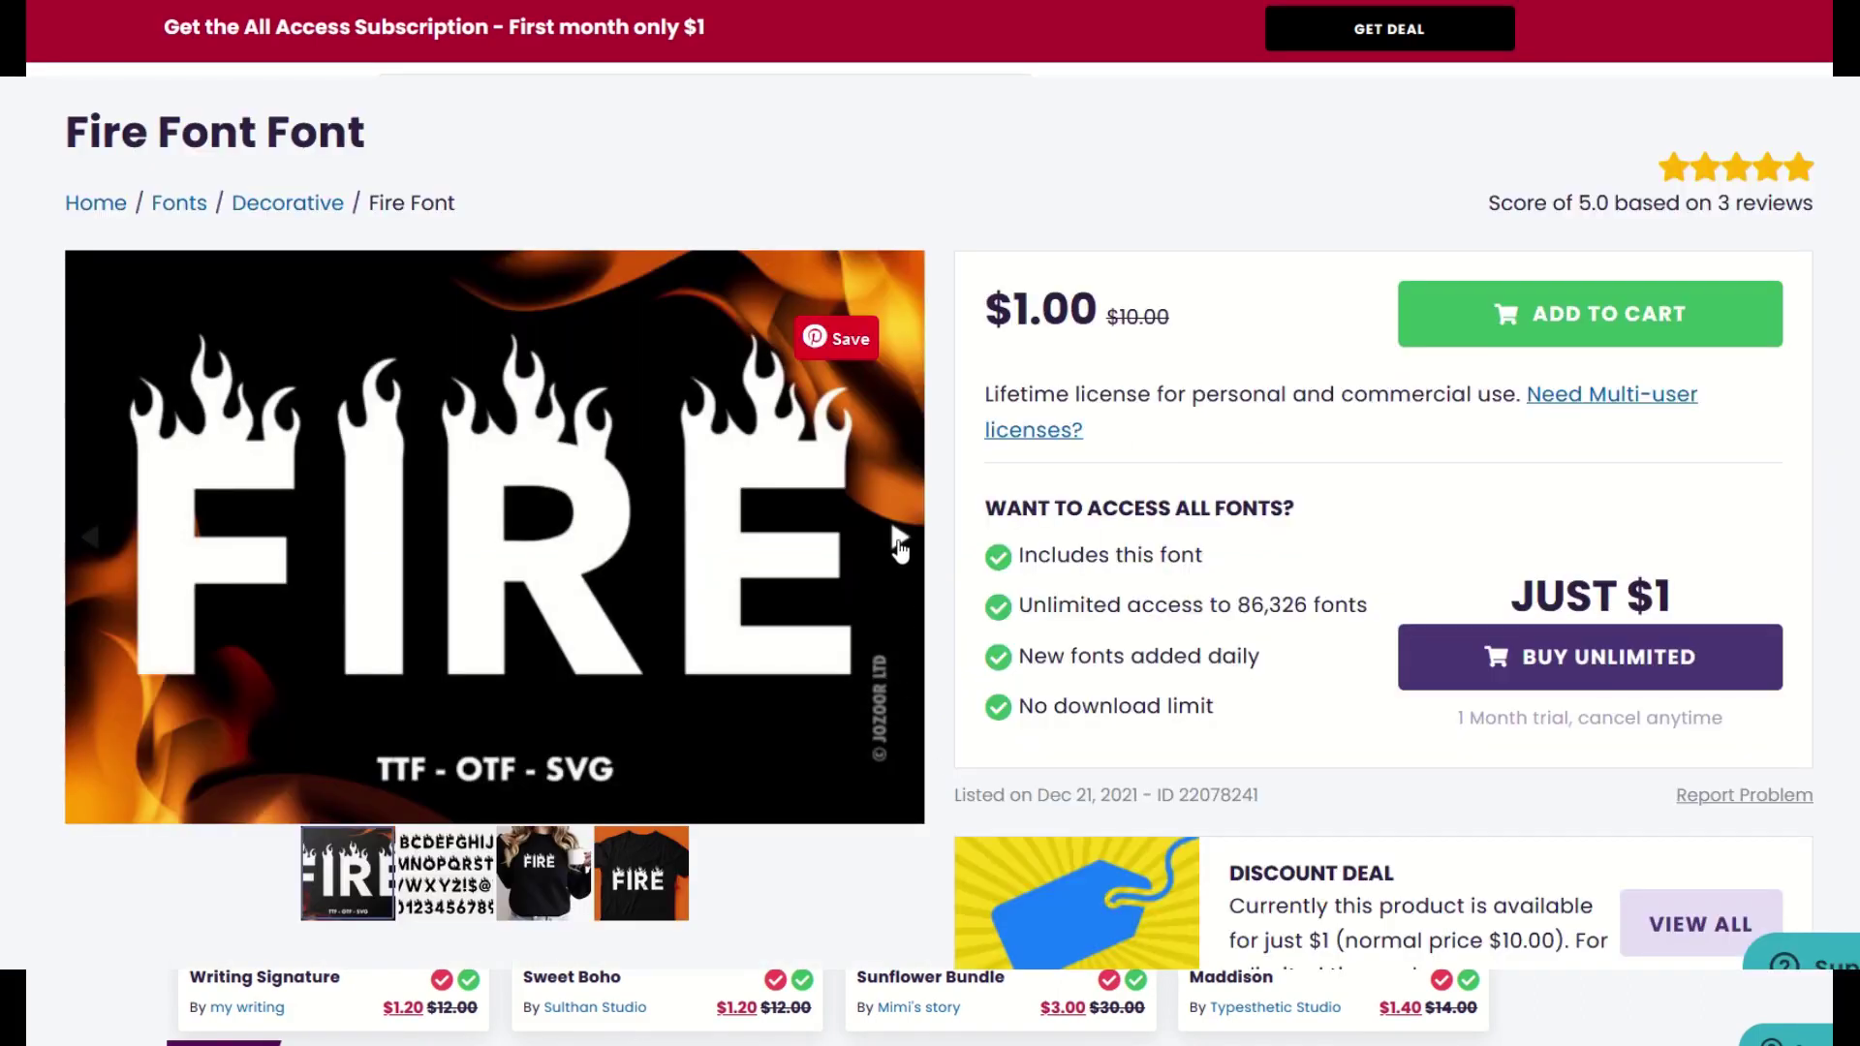
- View the Fire Font preview images, including the character set and the shirt mockups
left_click(896, 542)
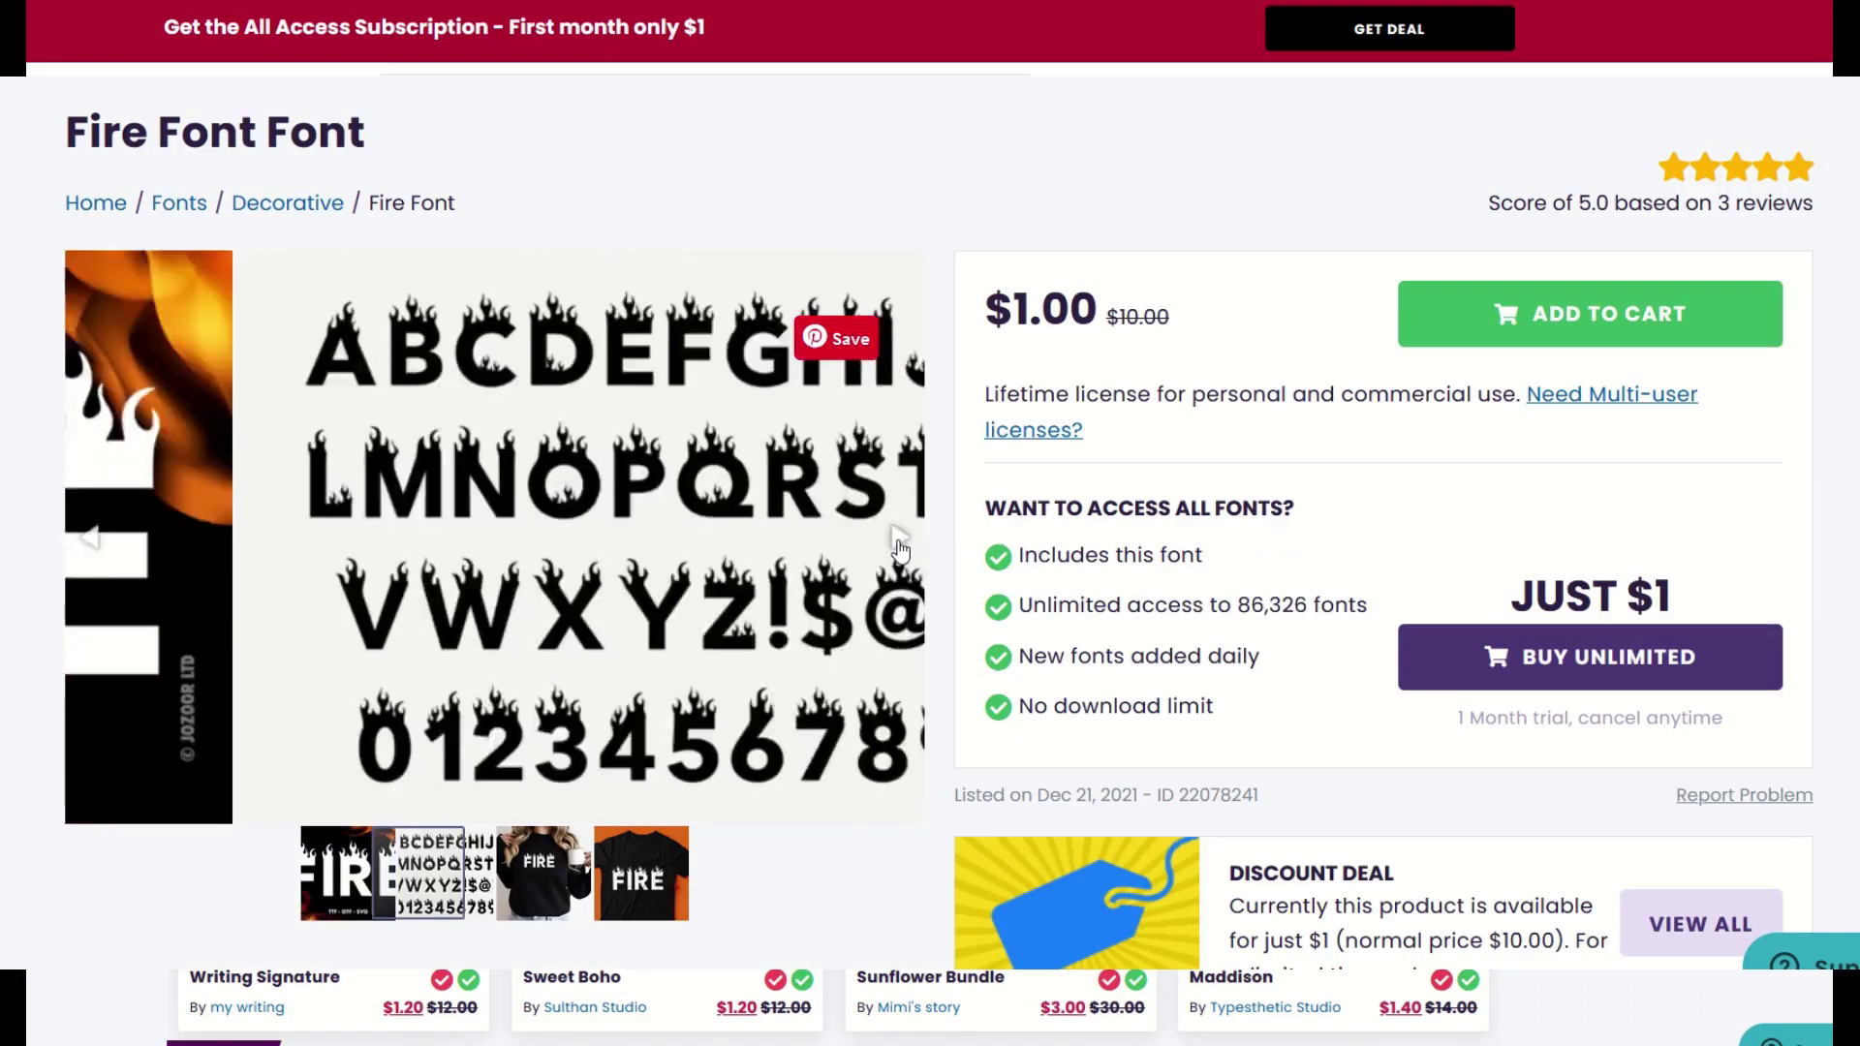
left_click(898, 542)
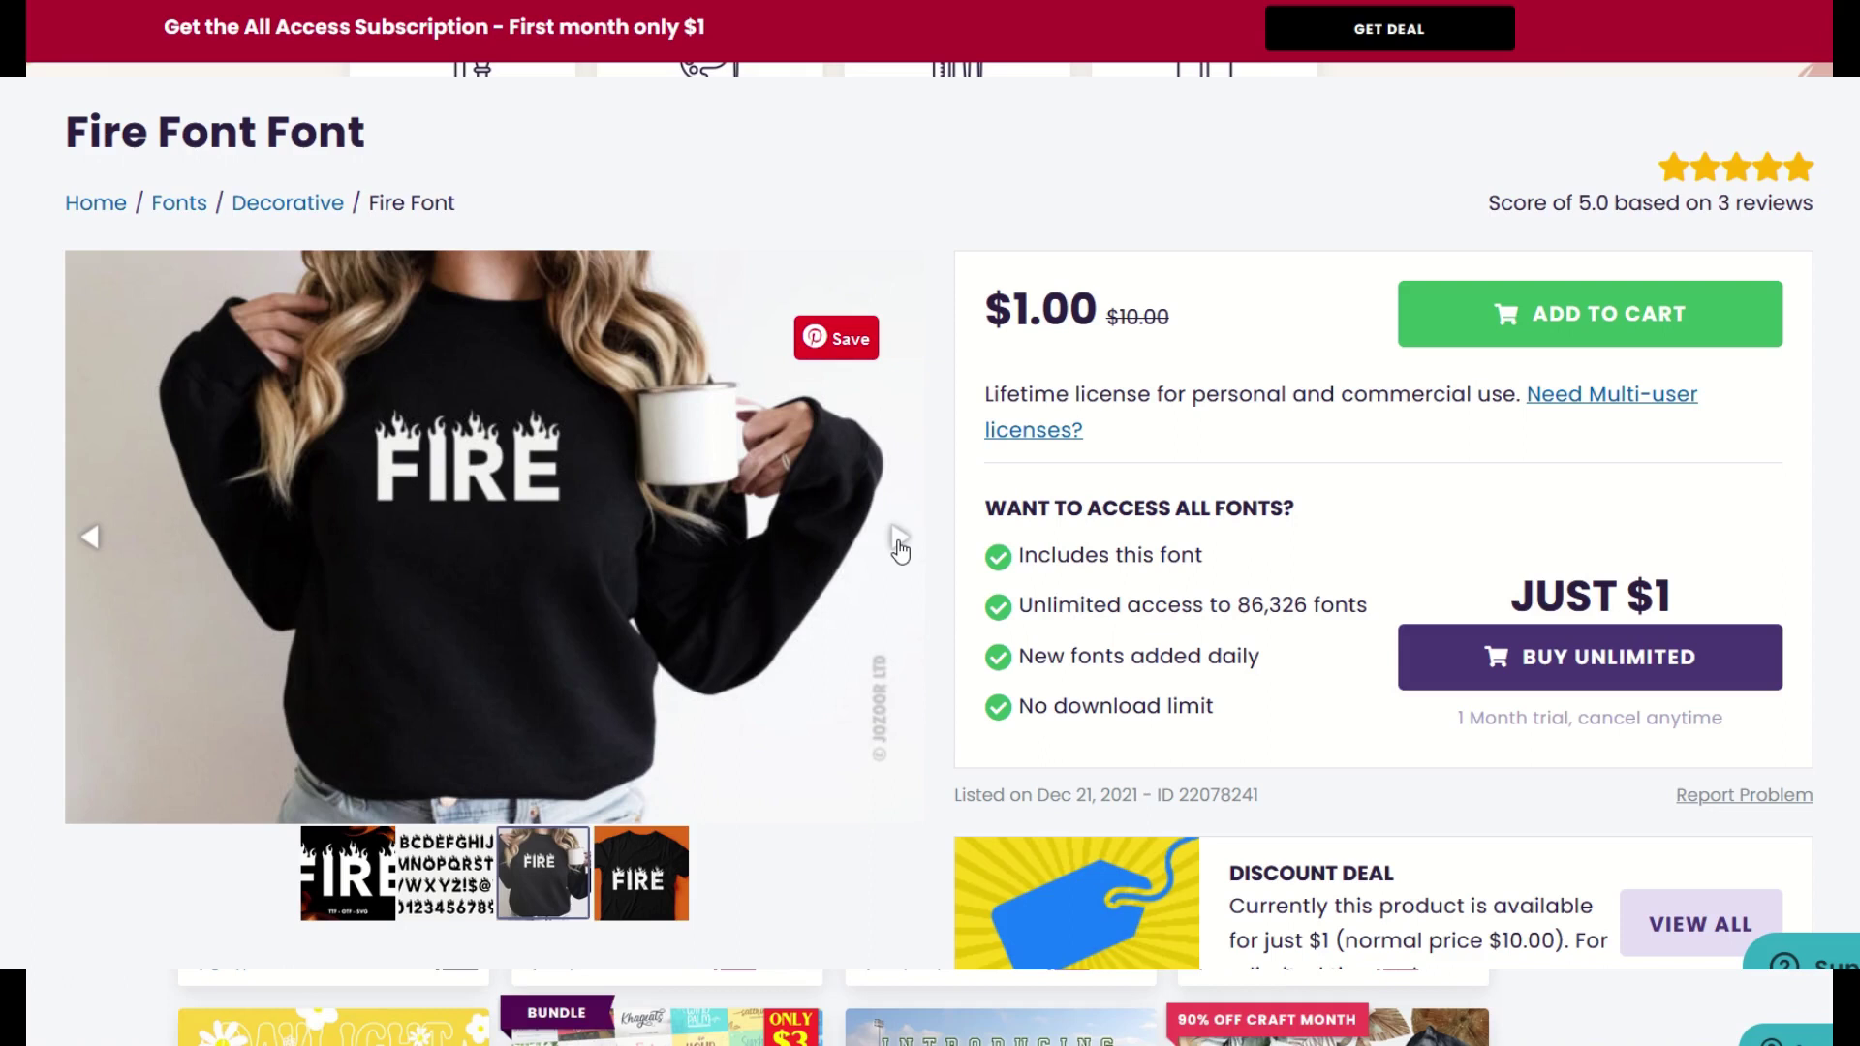
left_click(898, 543)
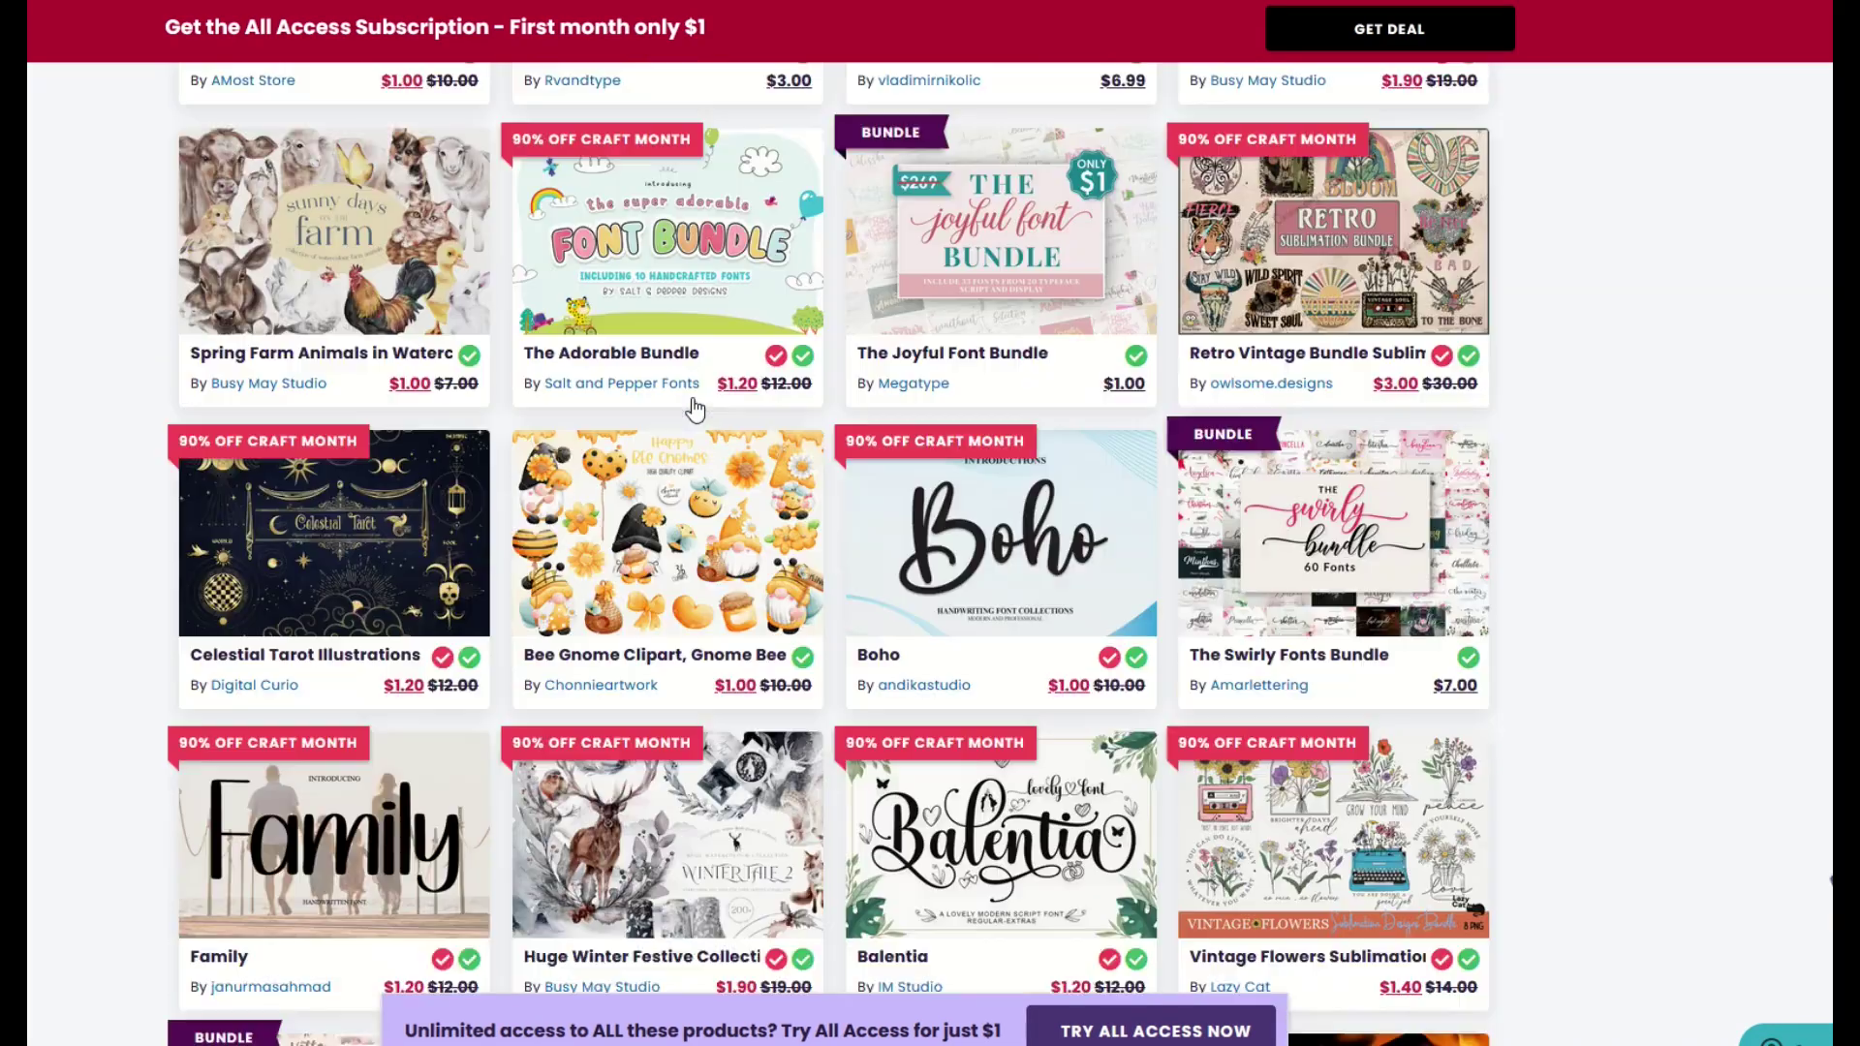
- Open the subscription page and compare the Crafts, All Access, Fonts and Graphics plans
scroll(695, 407, "up", 10)
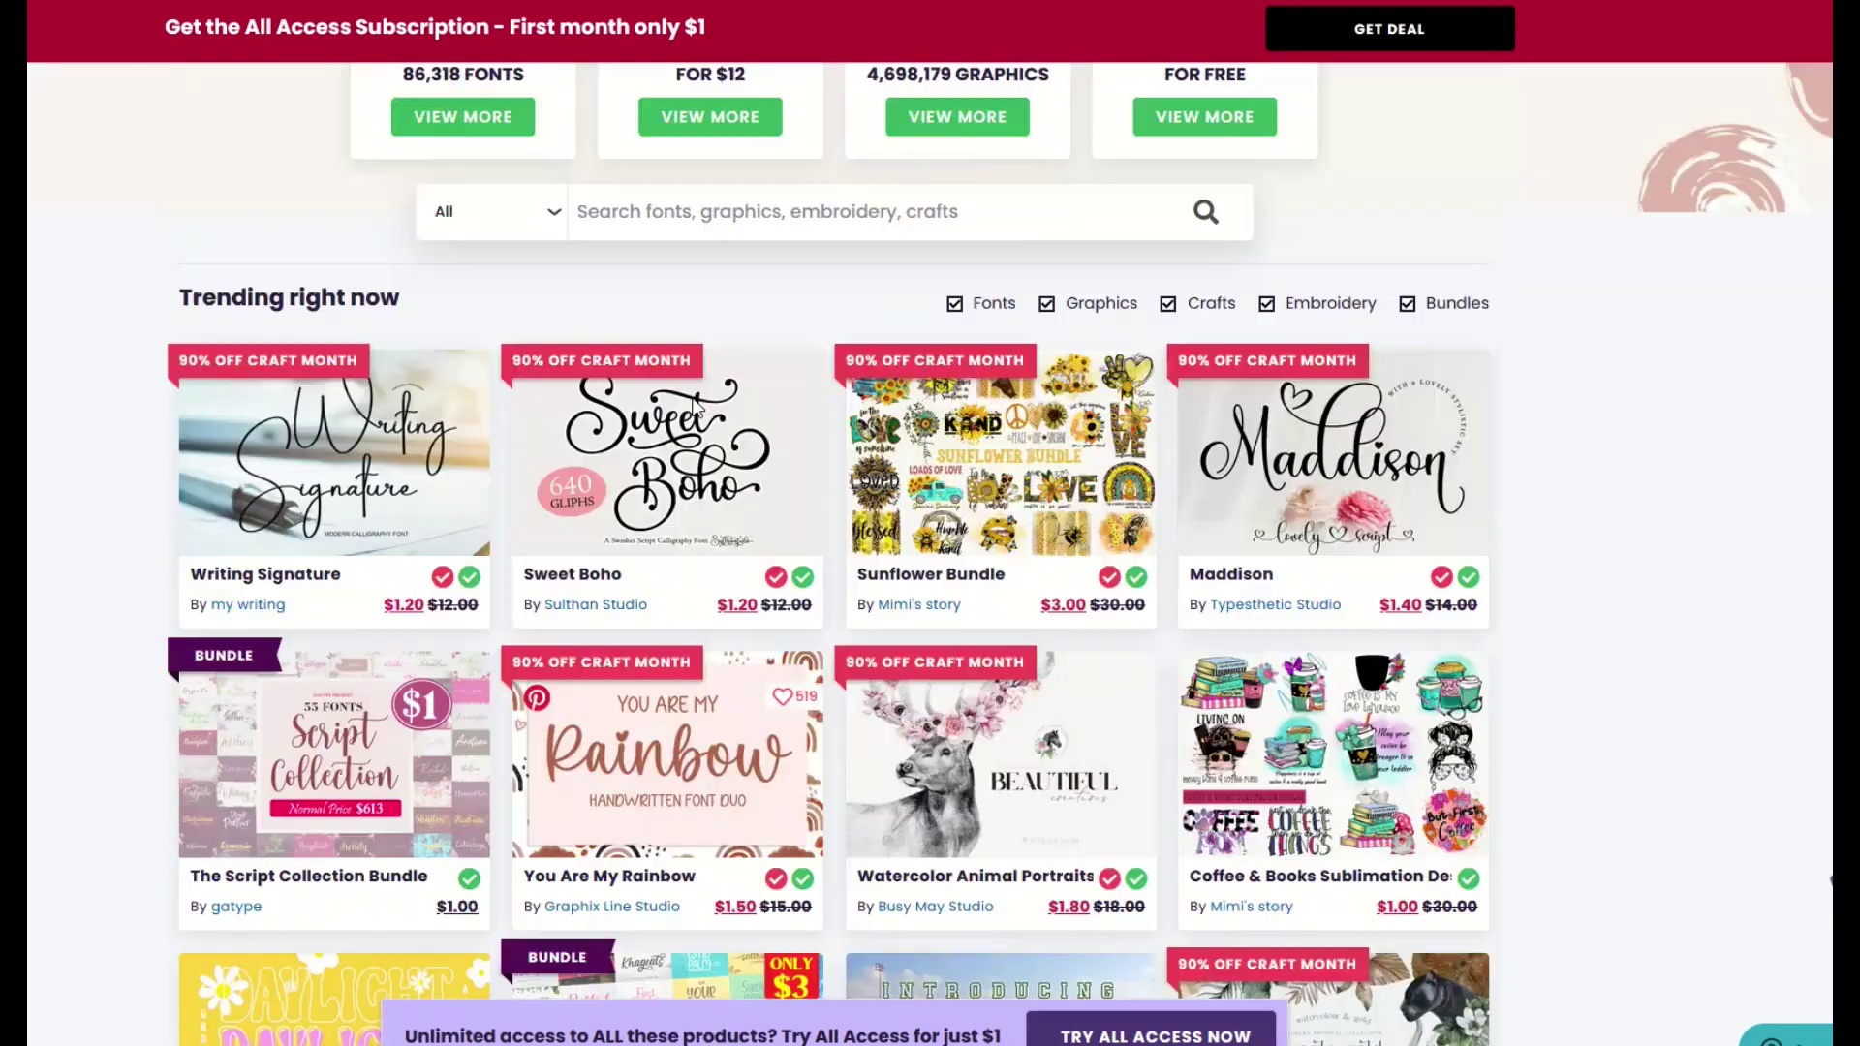
scroll(696, 405, "up", 4)
left_click(959, 173)
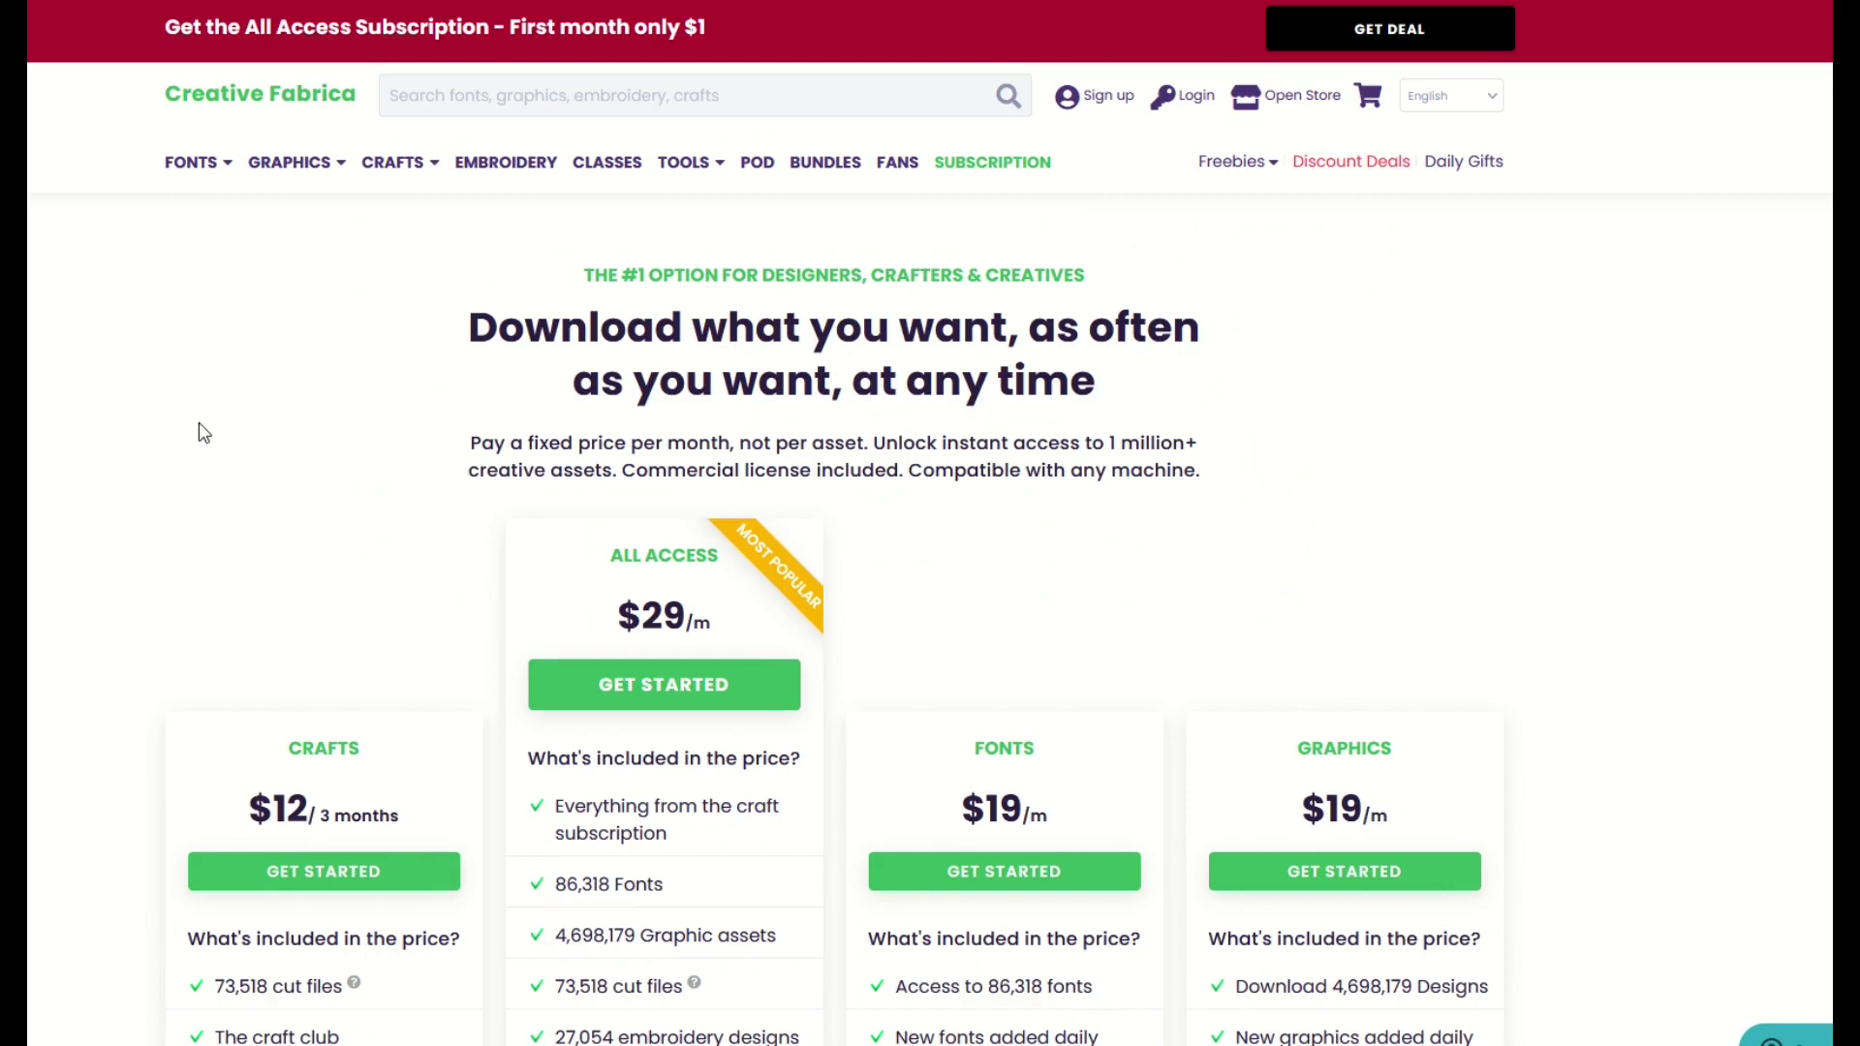
scroll(203, 433, "down", 1)
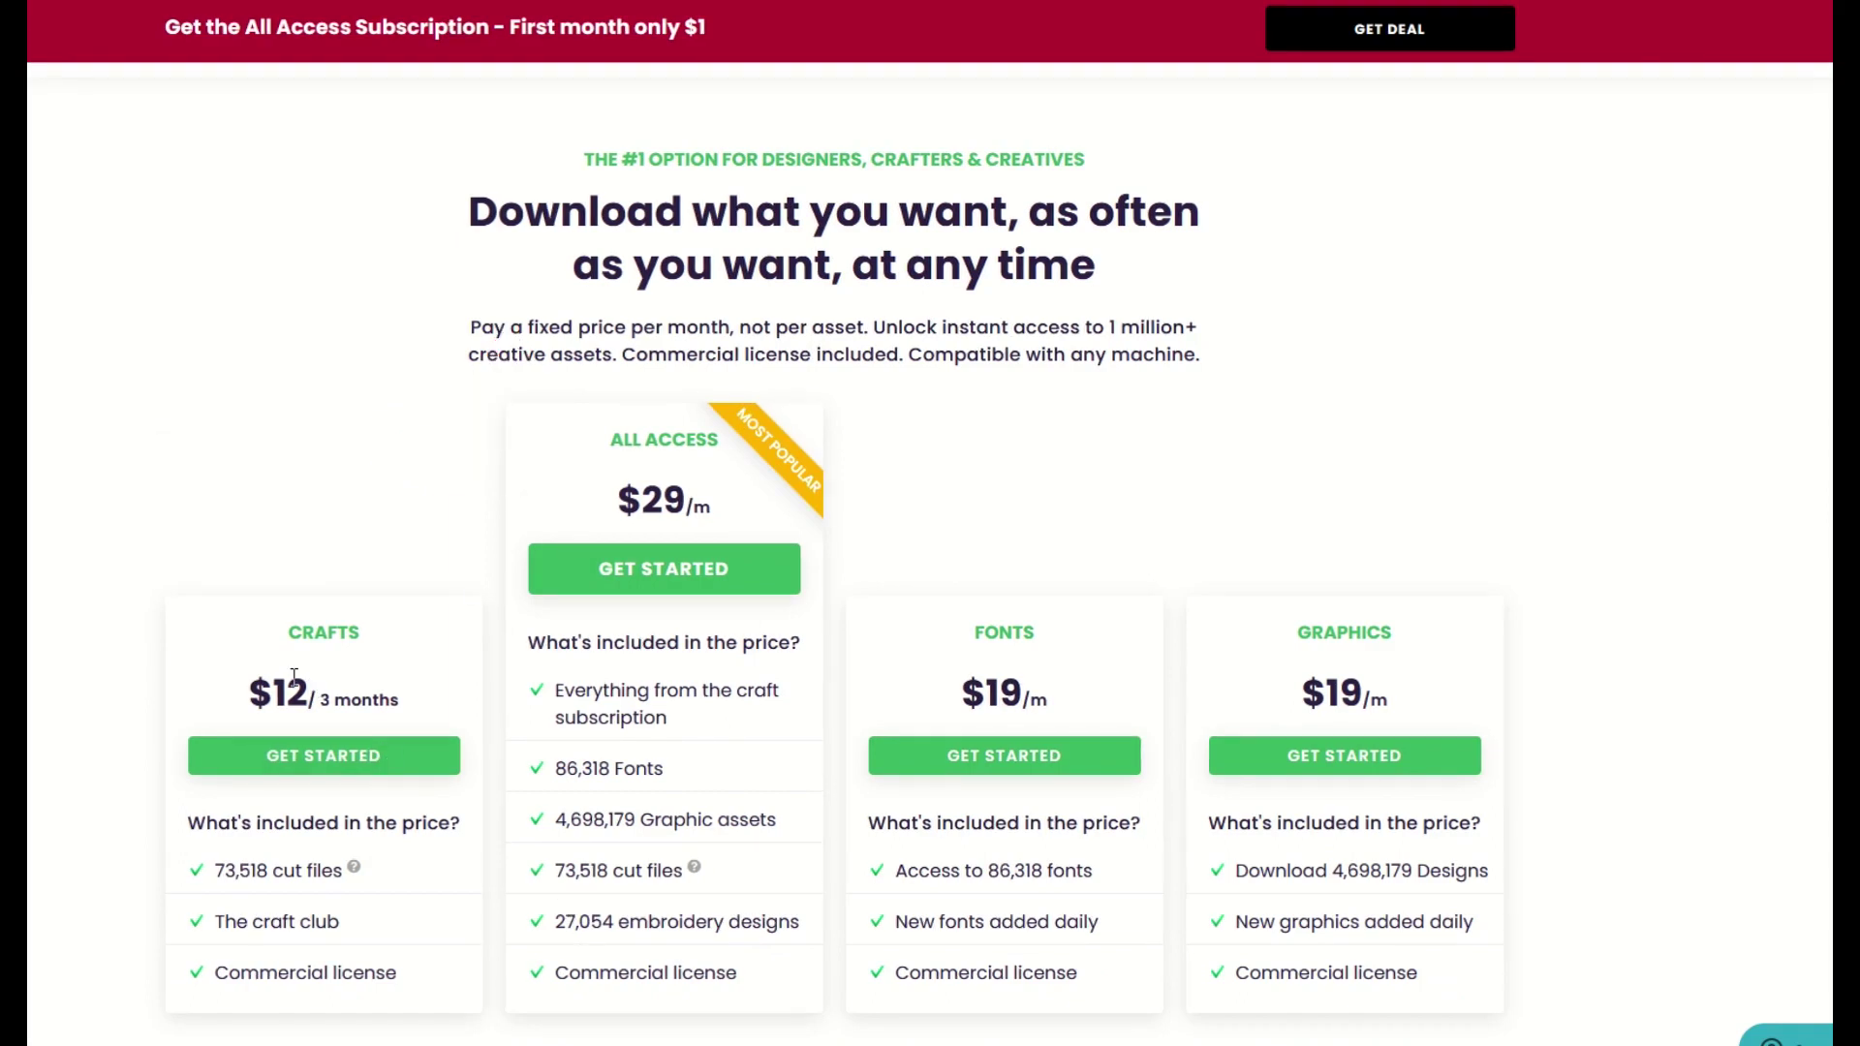
scroll(225, 568, "up", 1)
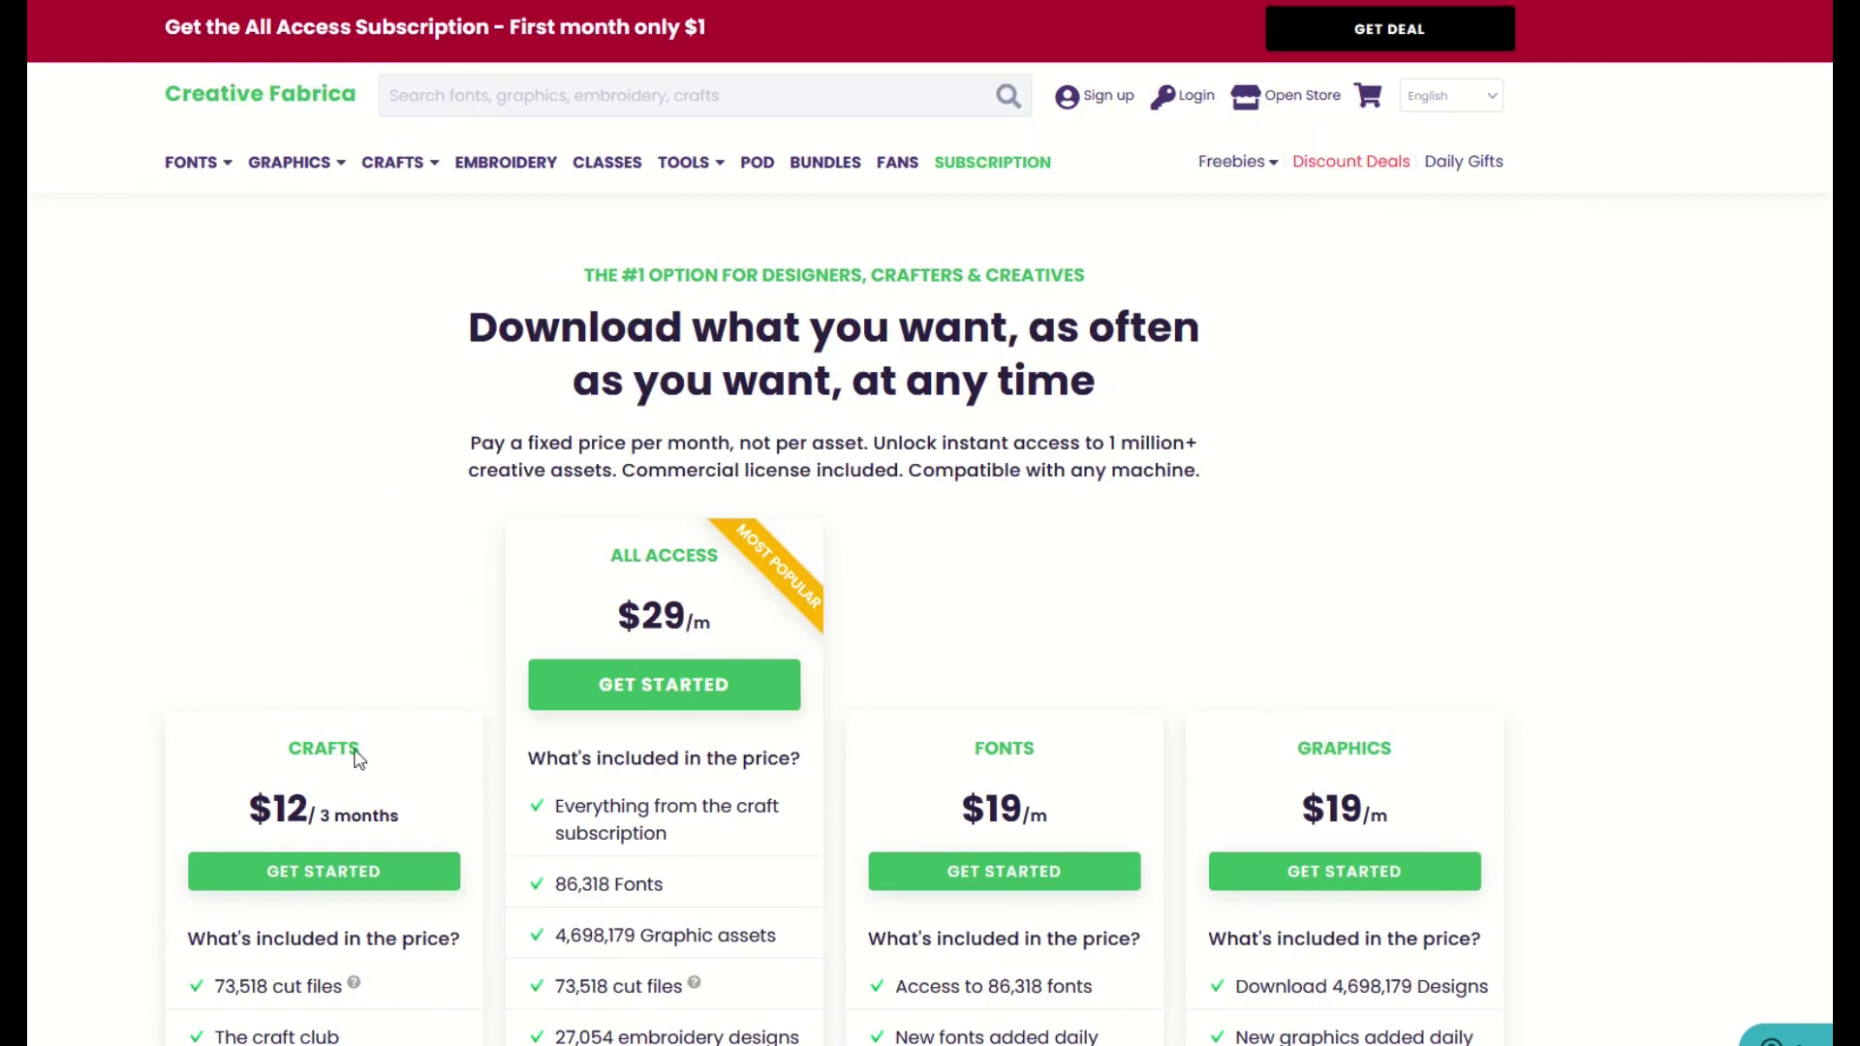
- Open the Blackletter font category and look through its listings and prices
mouse_move(193, 167)
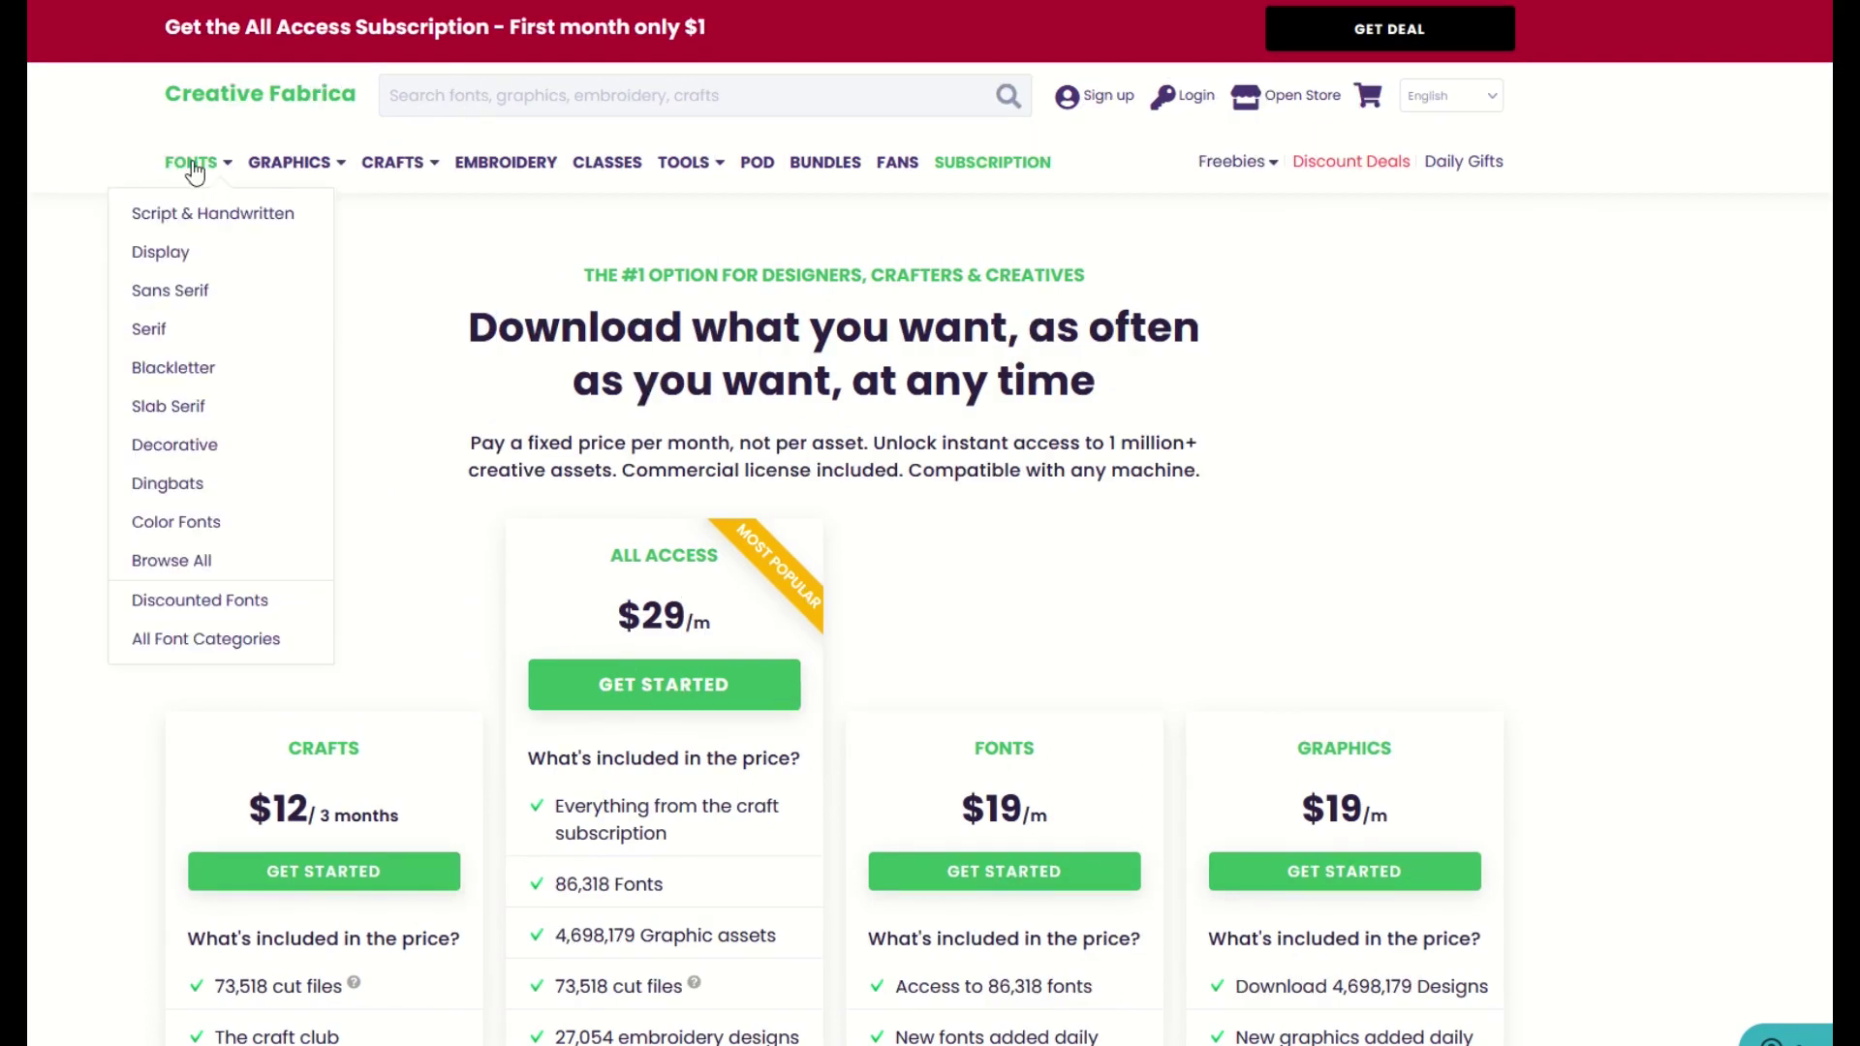
left_click(182, 379)
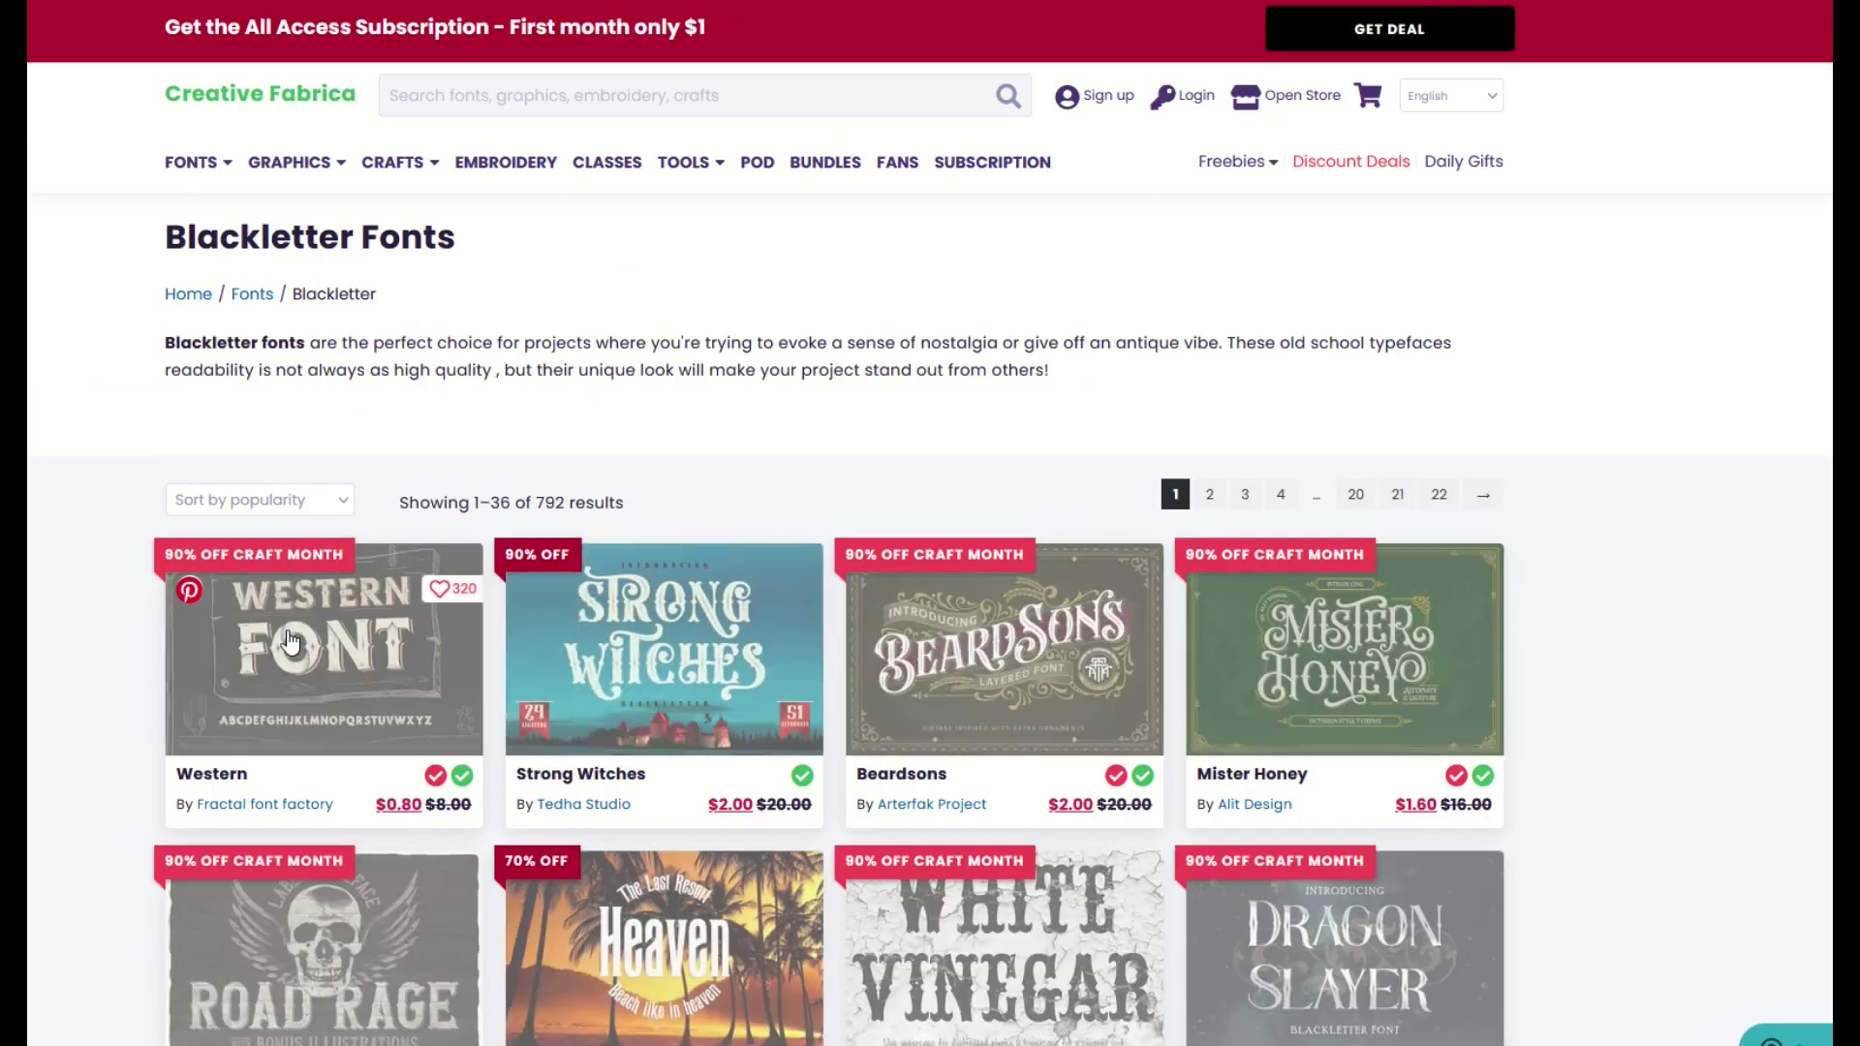
scroll(984, 712, "down", 2)
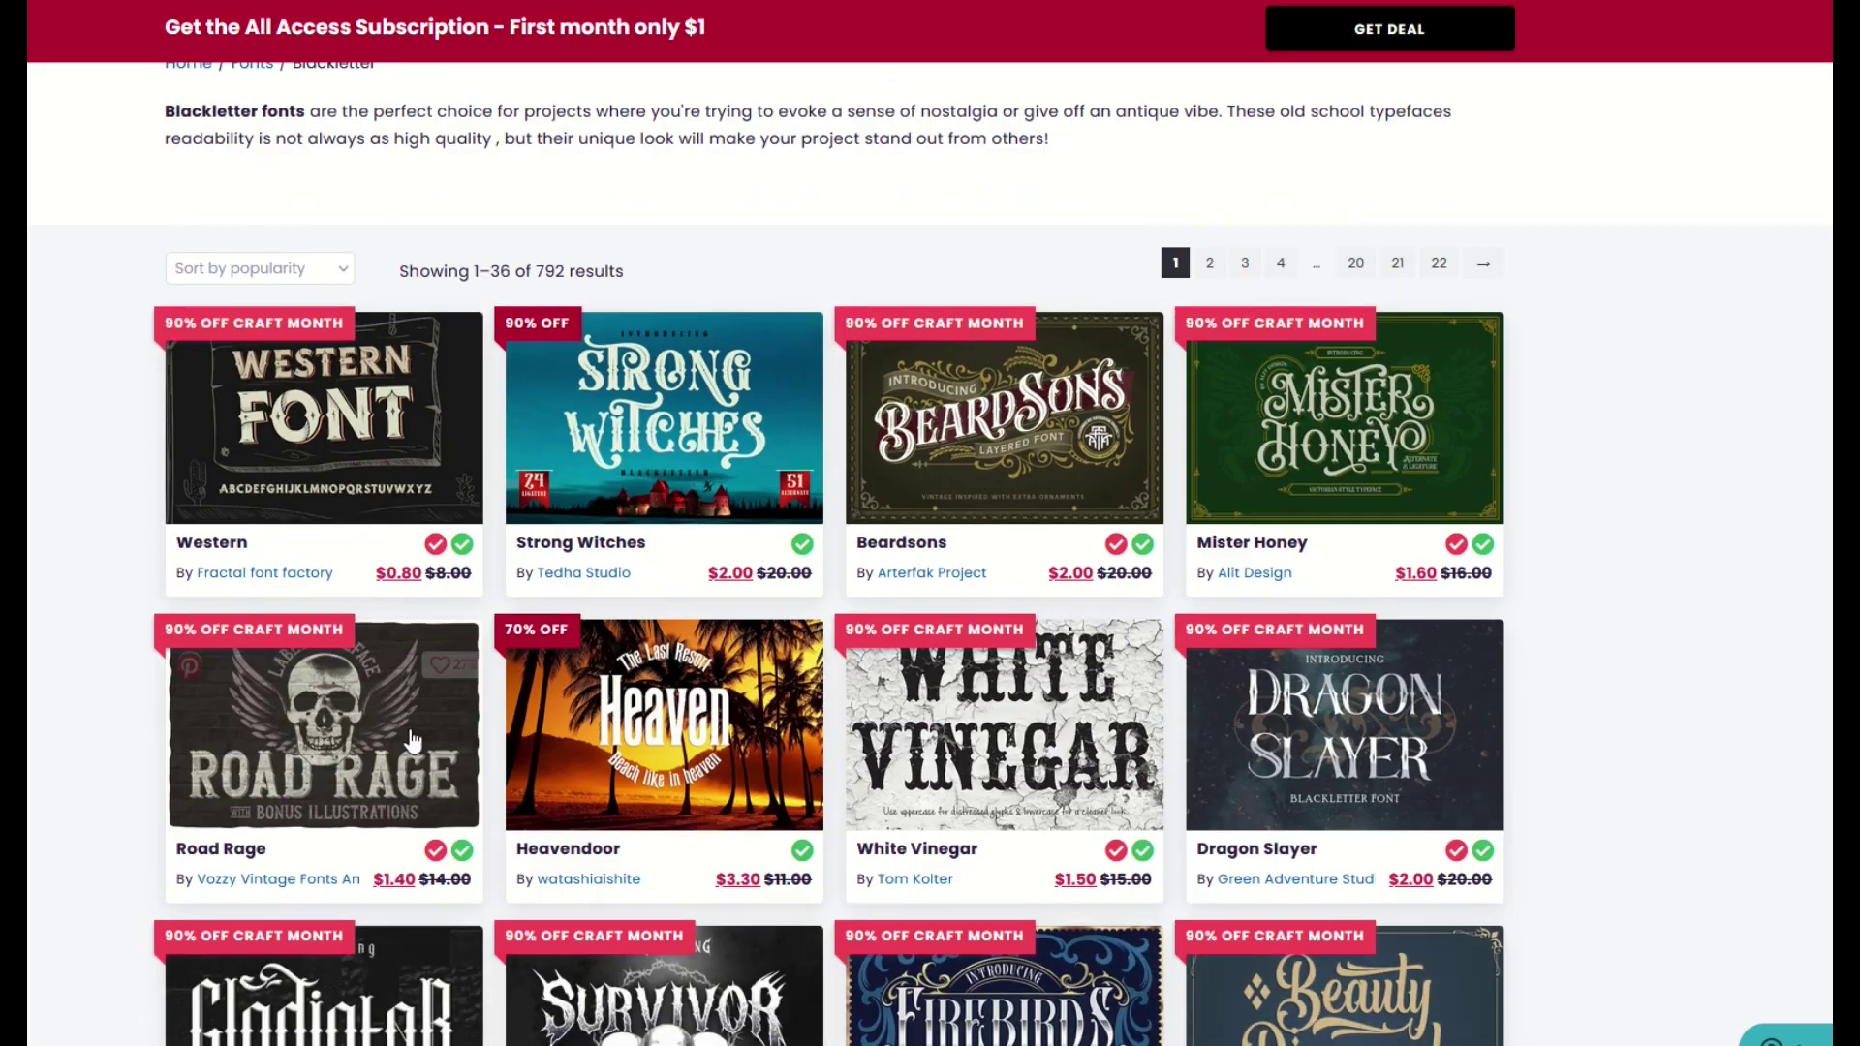
scroll(983, 712, "down", 4)
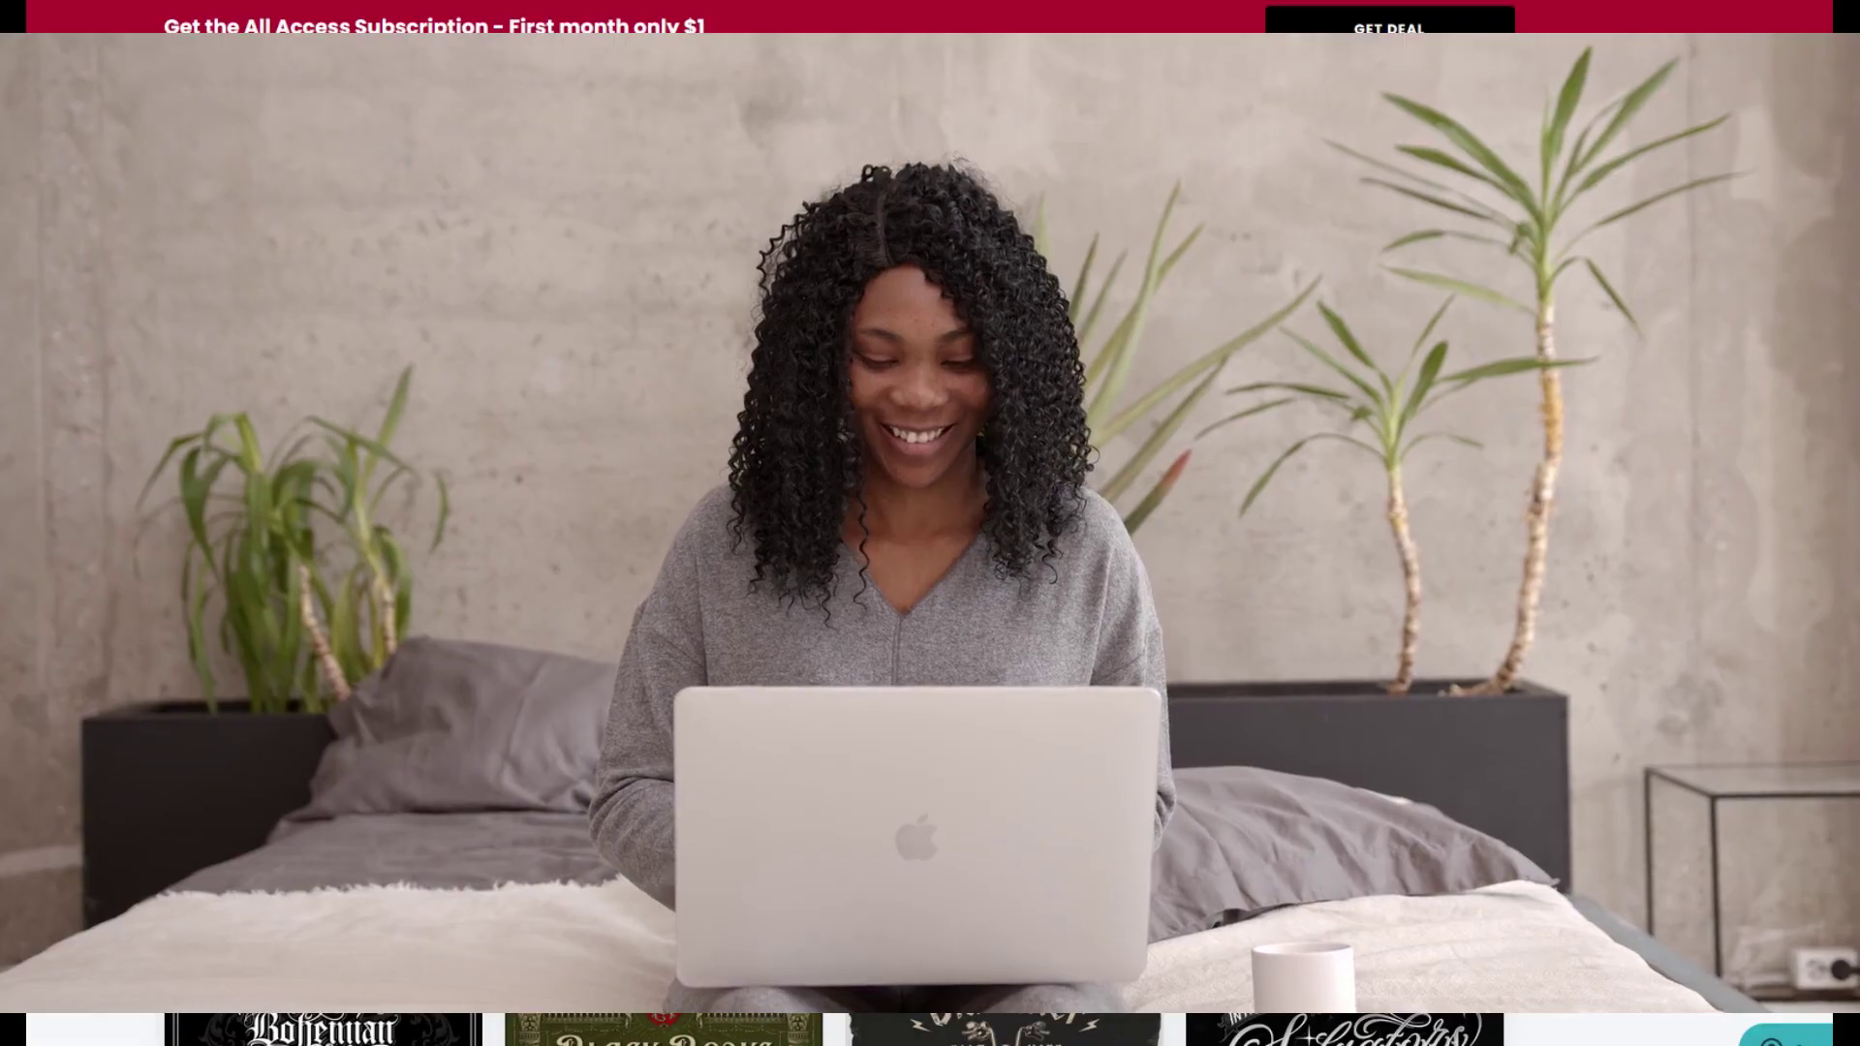
scroll(385, 736, "down", 7)
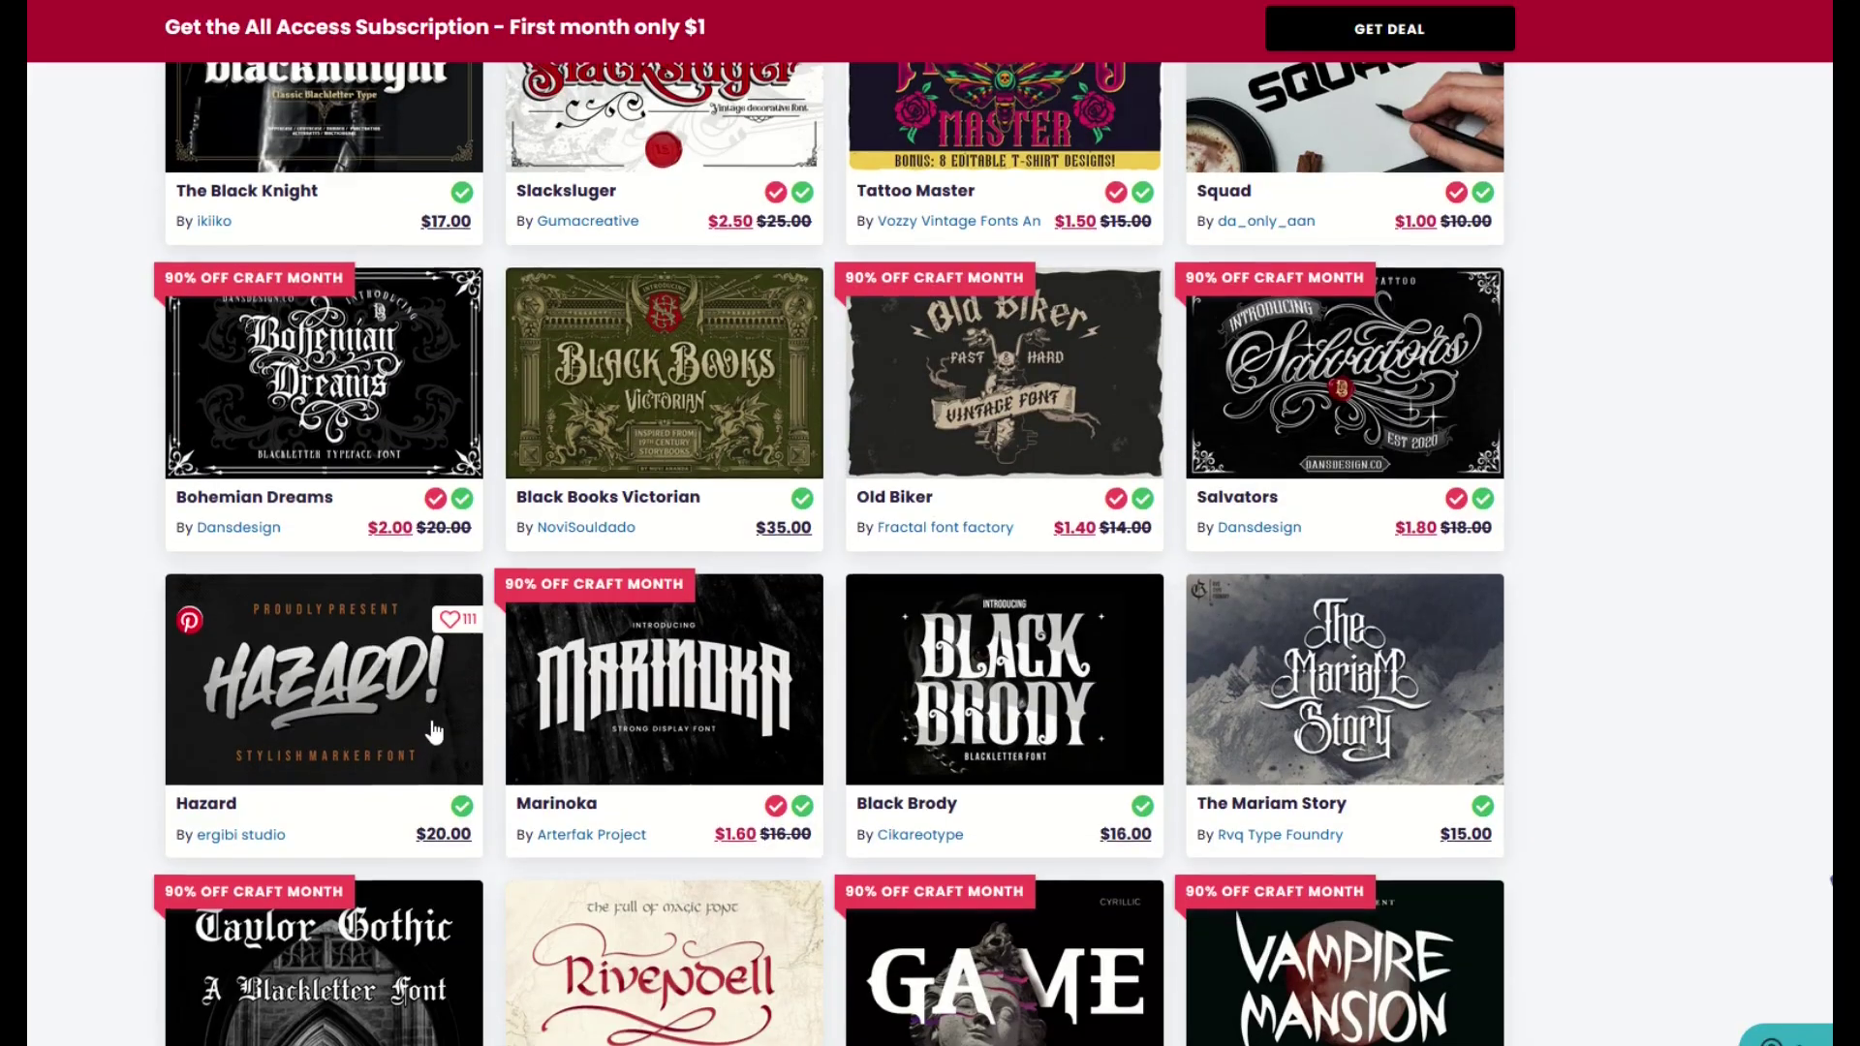
scroll(386, 736, "up", 14)
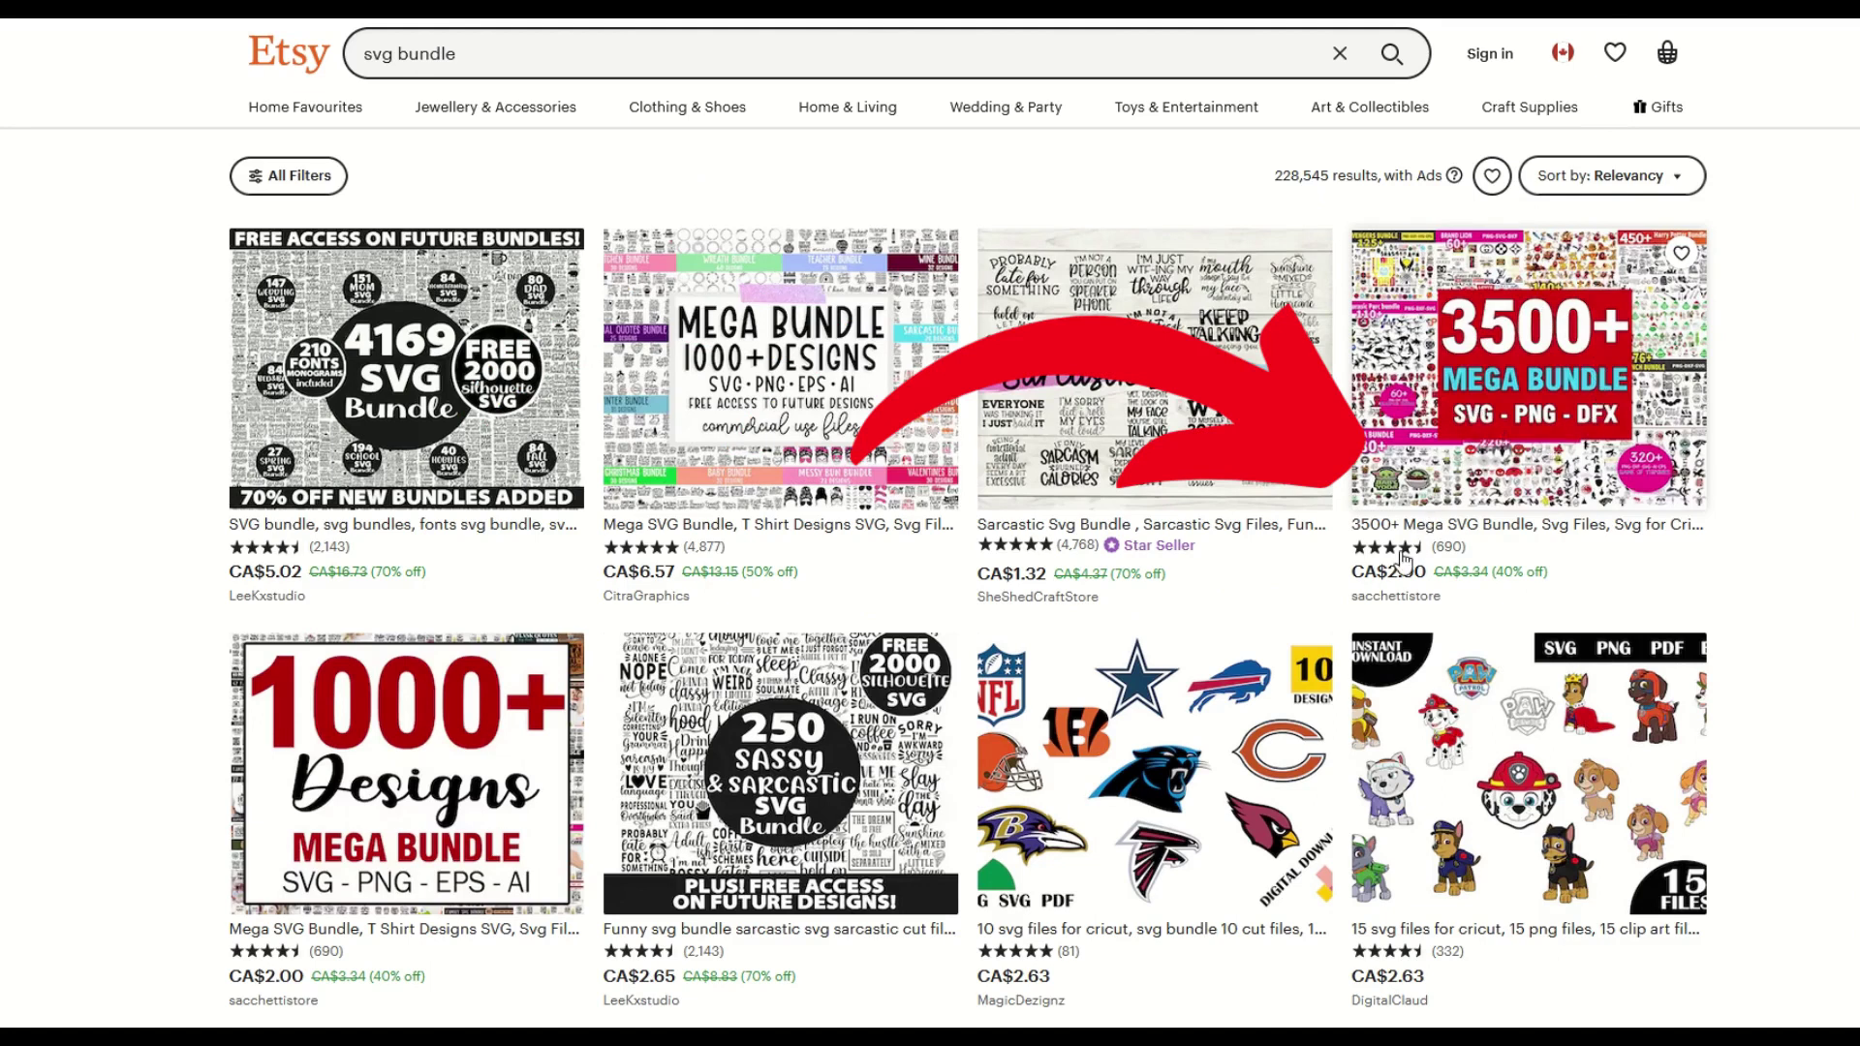
- Switch to the Etsy results for "svg bundle" and examine the listed bundles, their prices and their reviews
scroll(1396, 569, "down", 12)
scroll(1381, 577, "up", 9)
scroll(1381, 577, "up", 3)
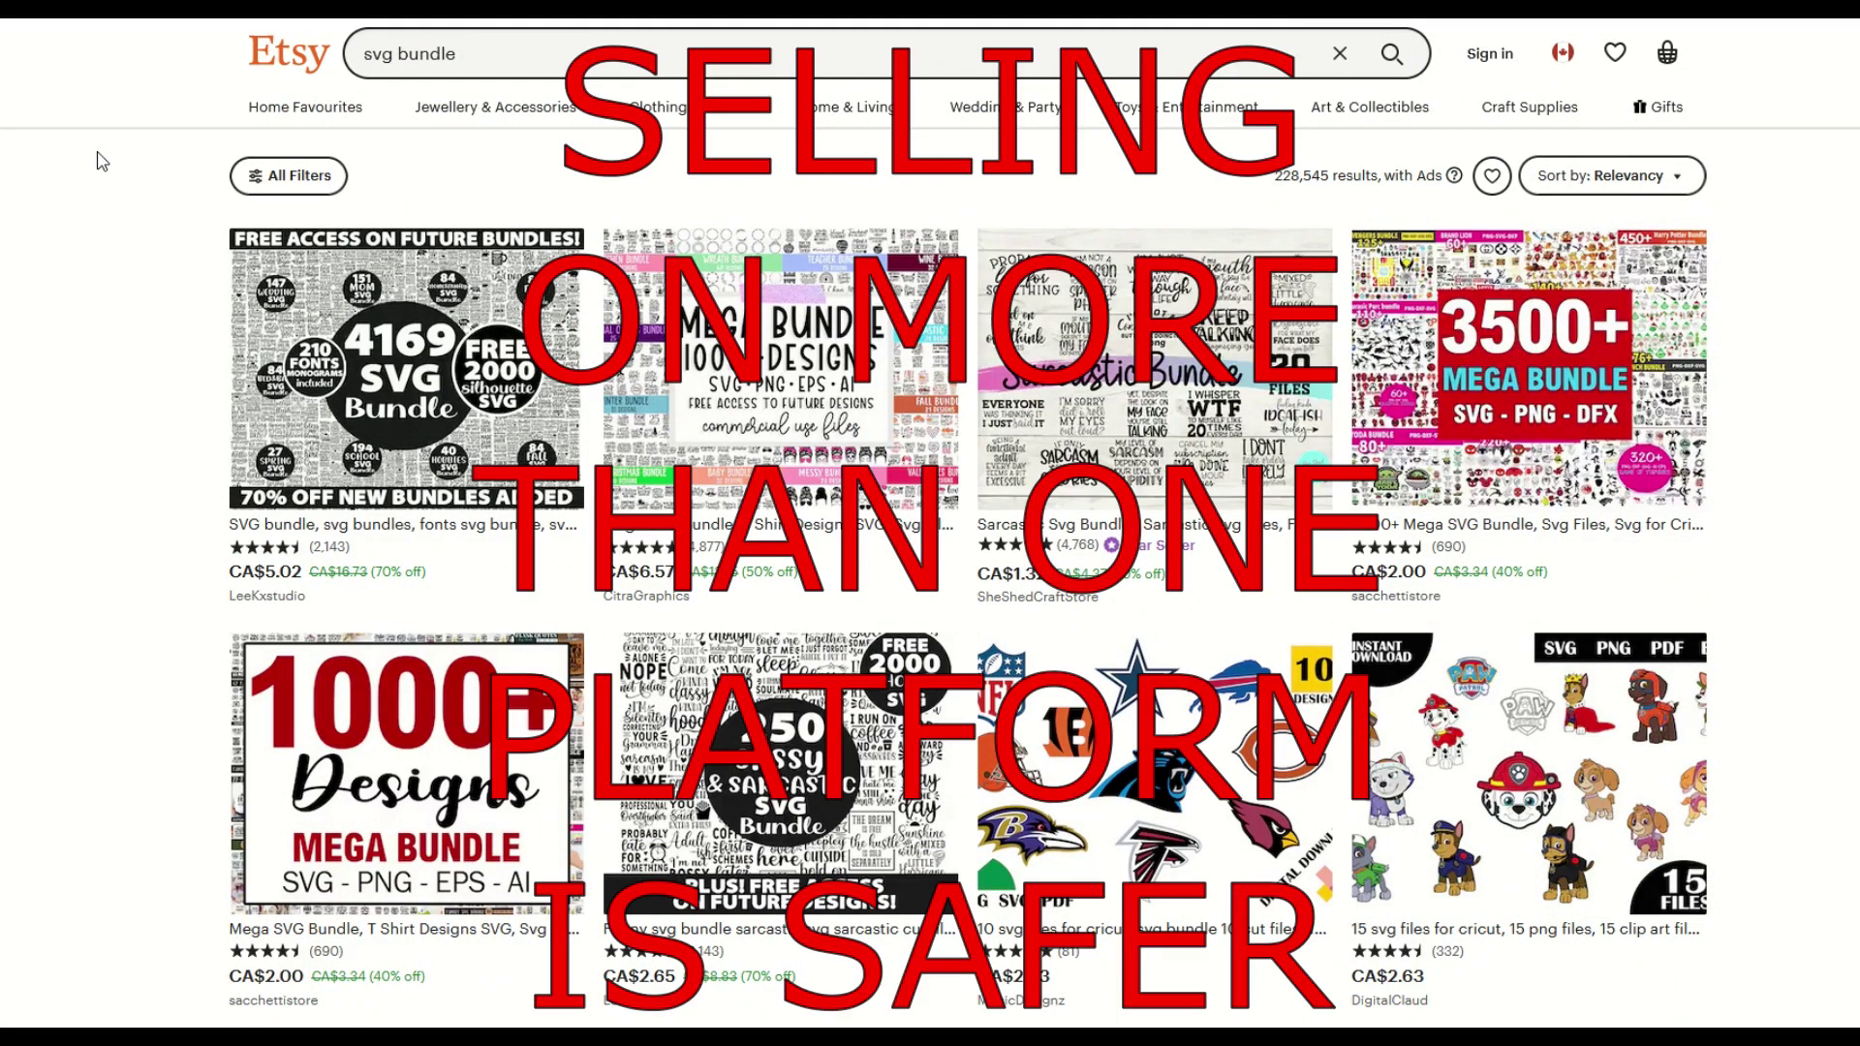
scroll(135, 174, "down", 5)
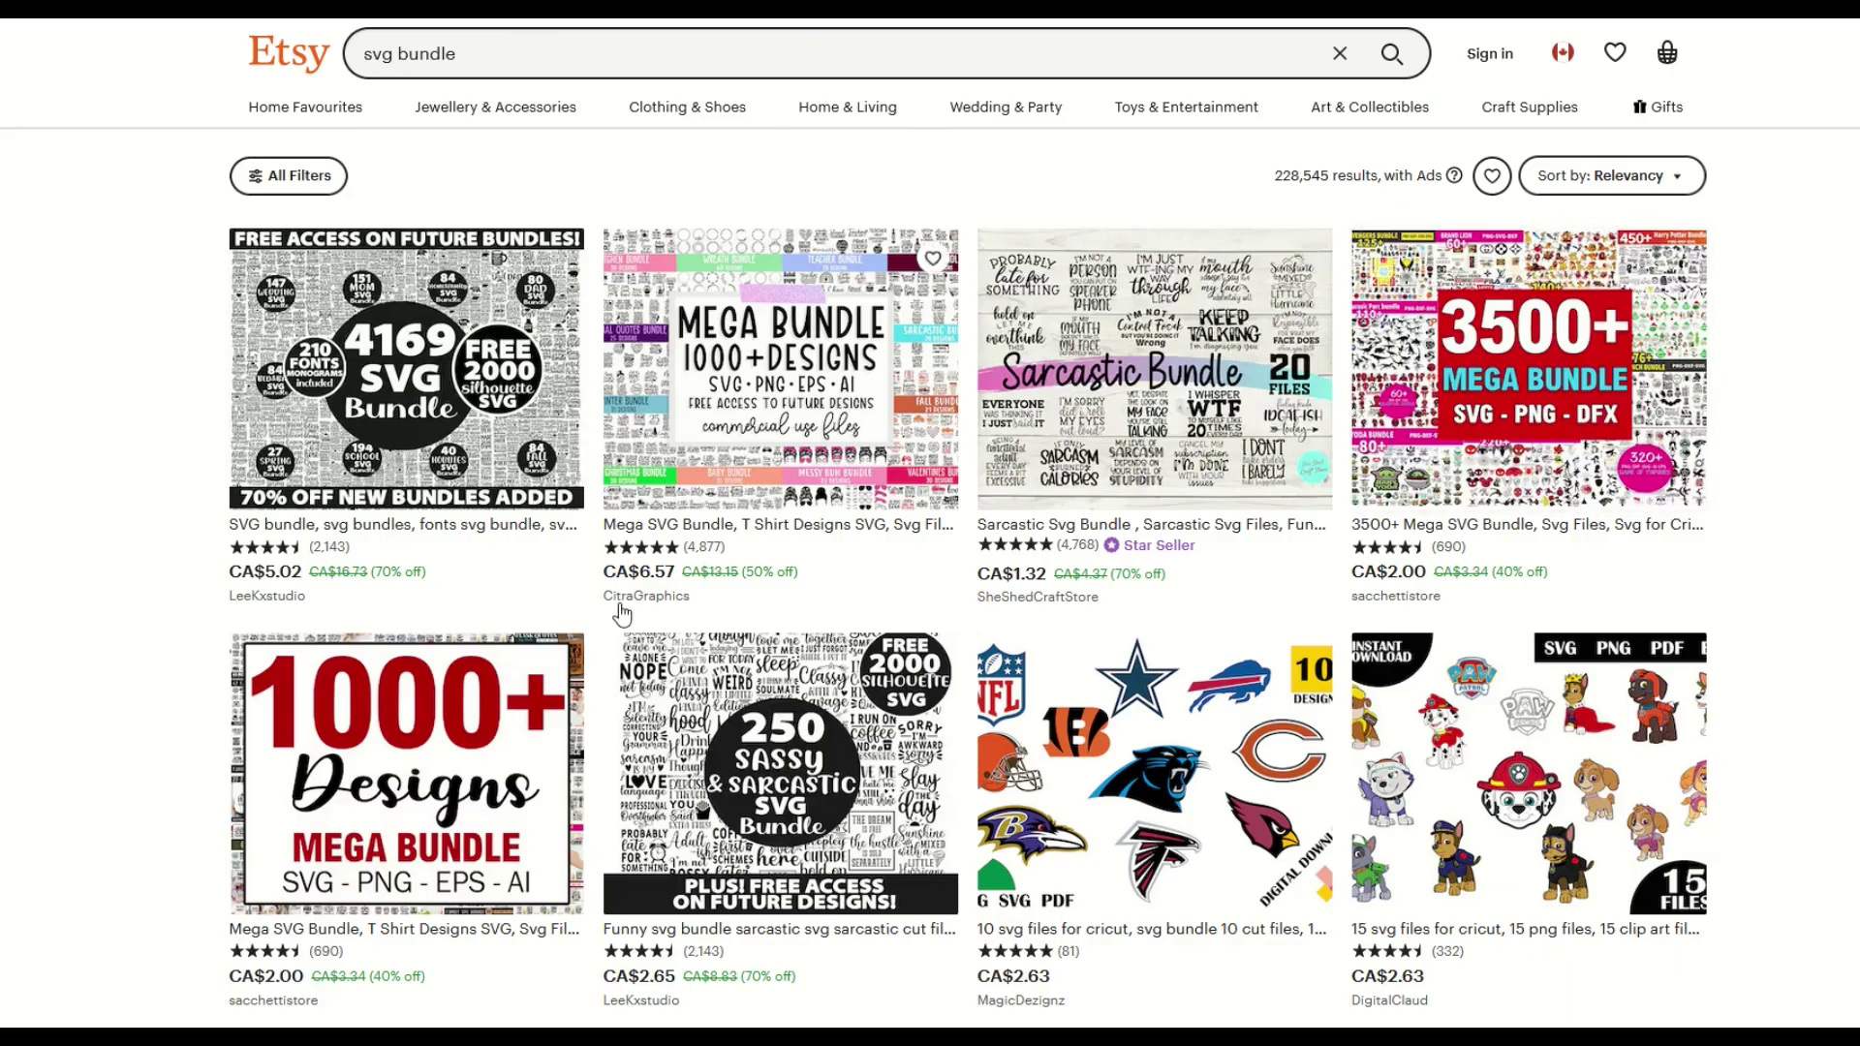
scroll(386, 578, "down", 5)
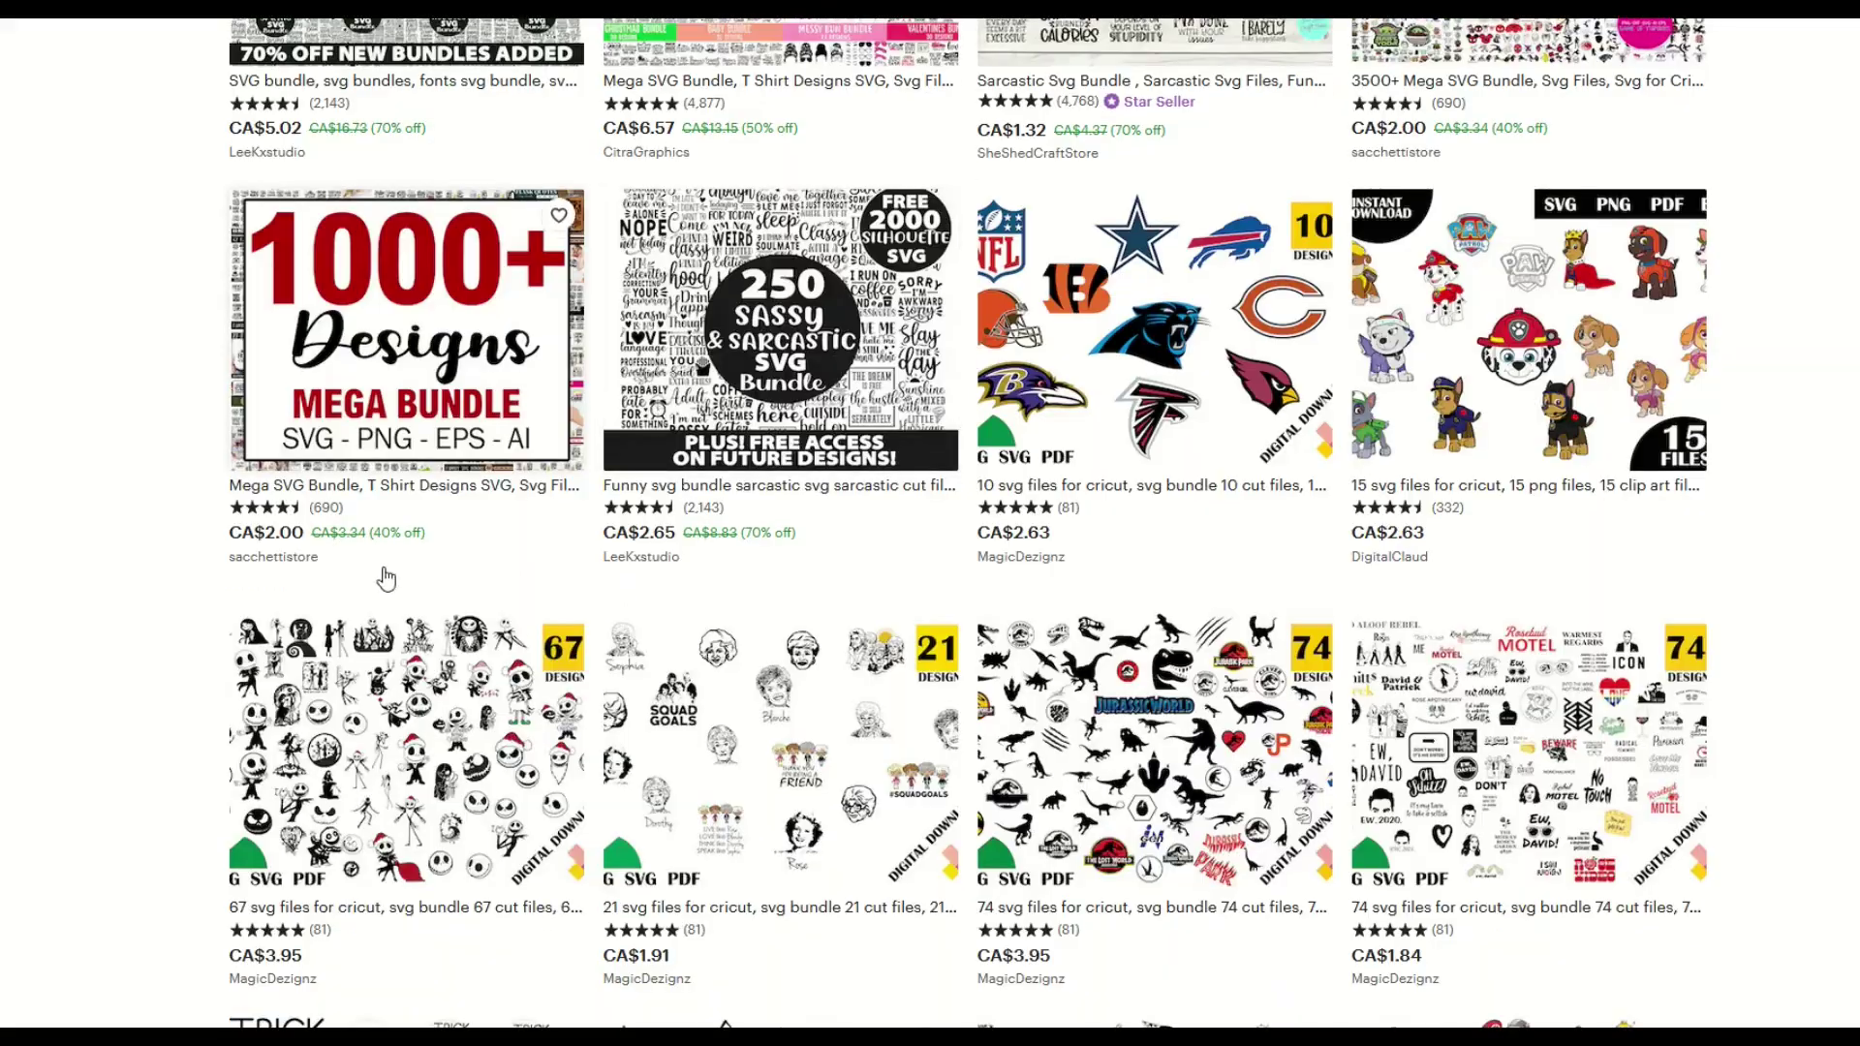
scroll(481, 577, "down", 3)
scroll(482, 576, "down", 4)
scroll(365, 561, "down", 2)
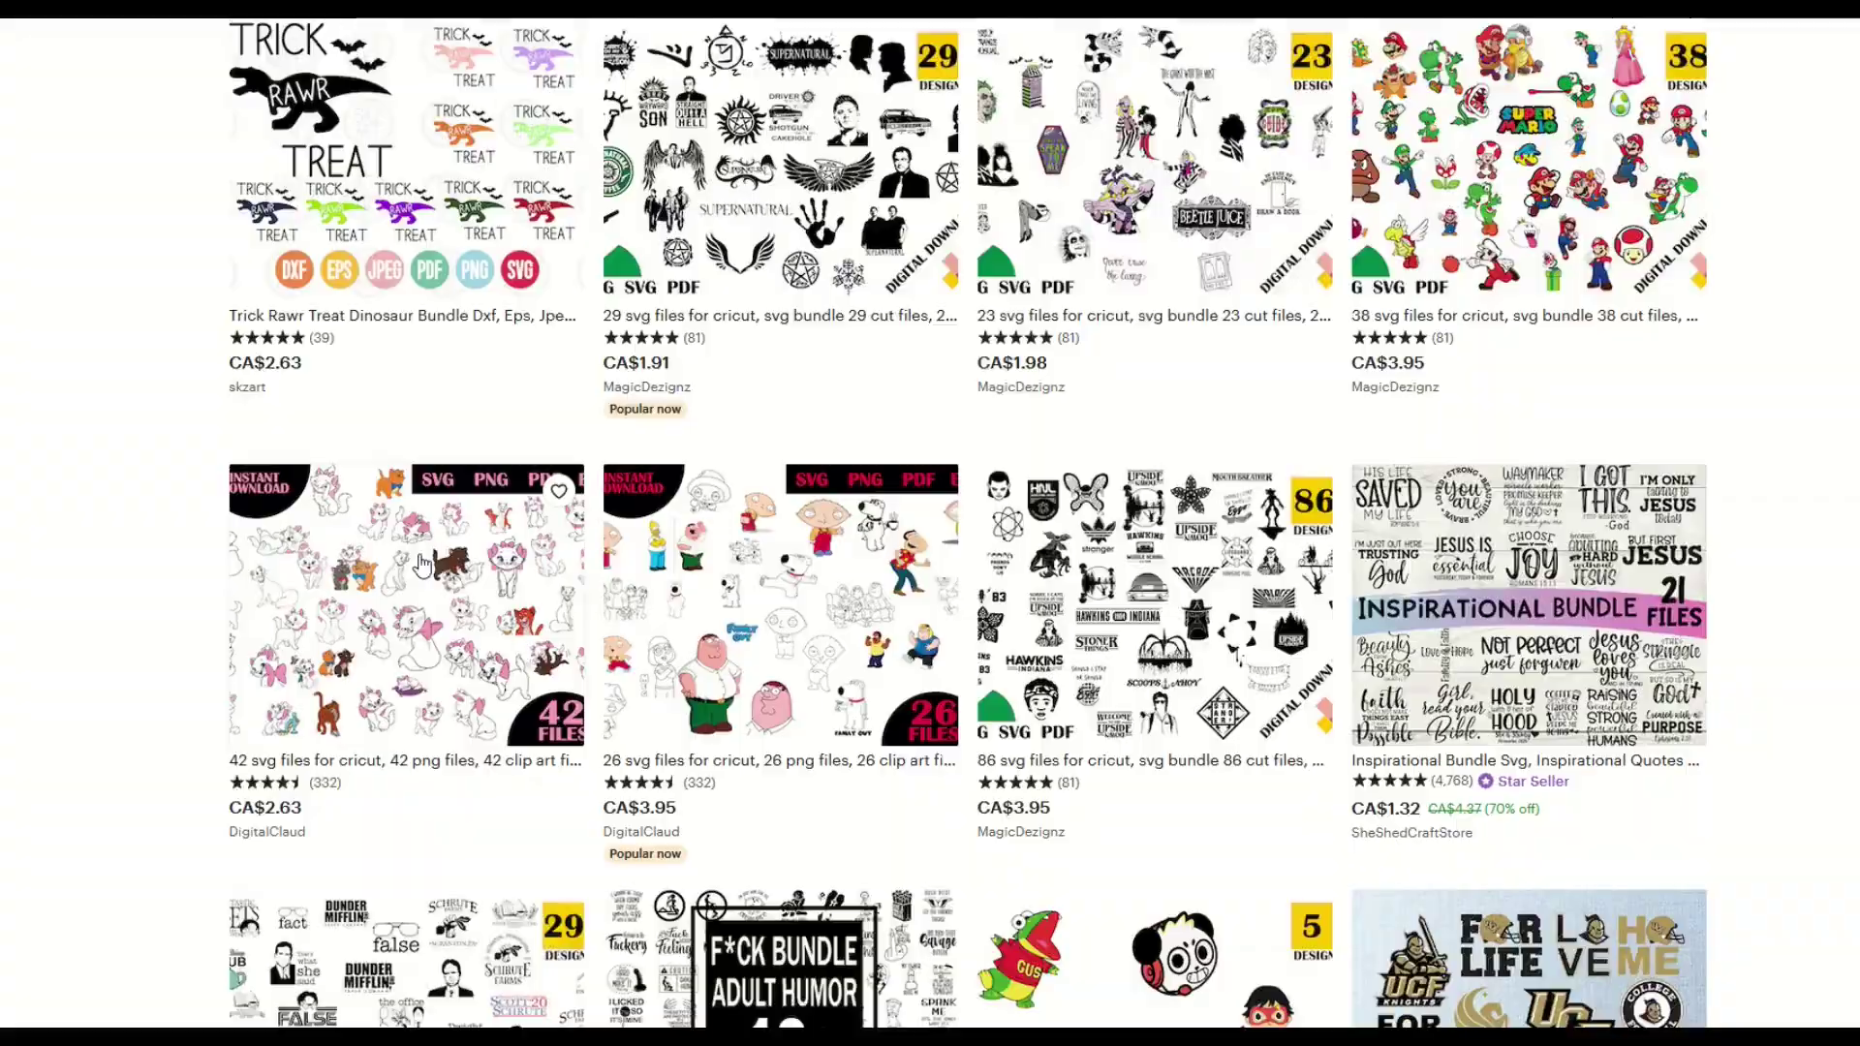
scroll(421, 565, "down", 3)
scroll(421, 565, "down", 2)
scroll(207, 349, "down", 3)
scroll(548, 647, "up", 7)
scroll(547, 647, "up", 8)
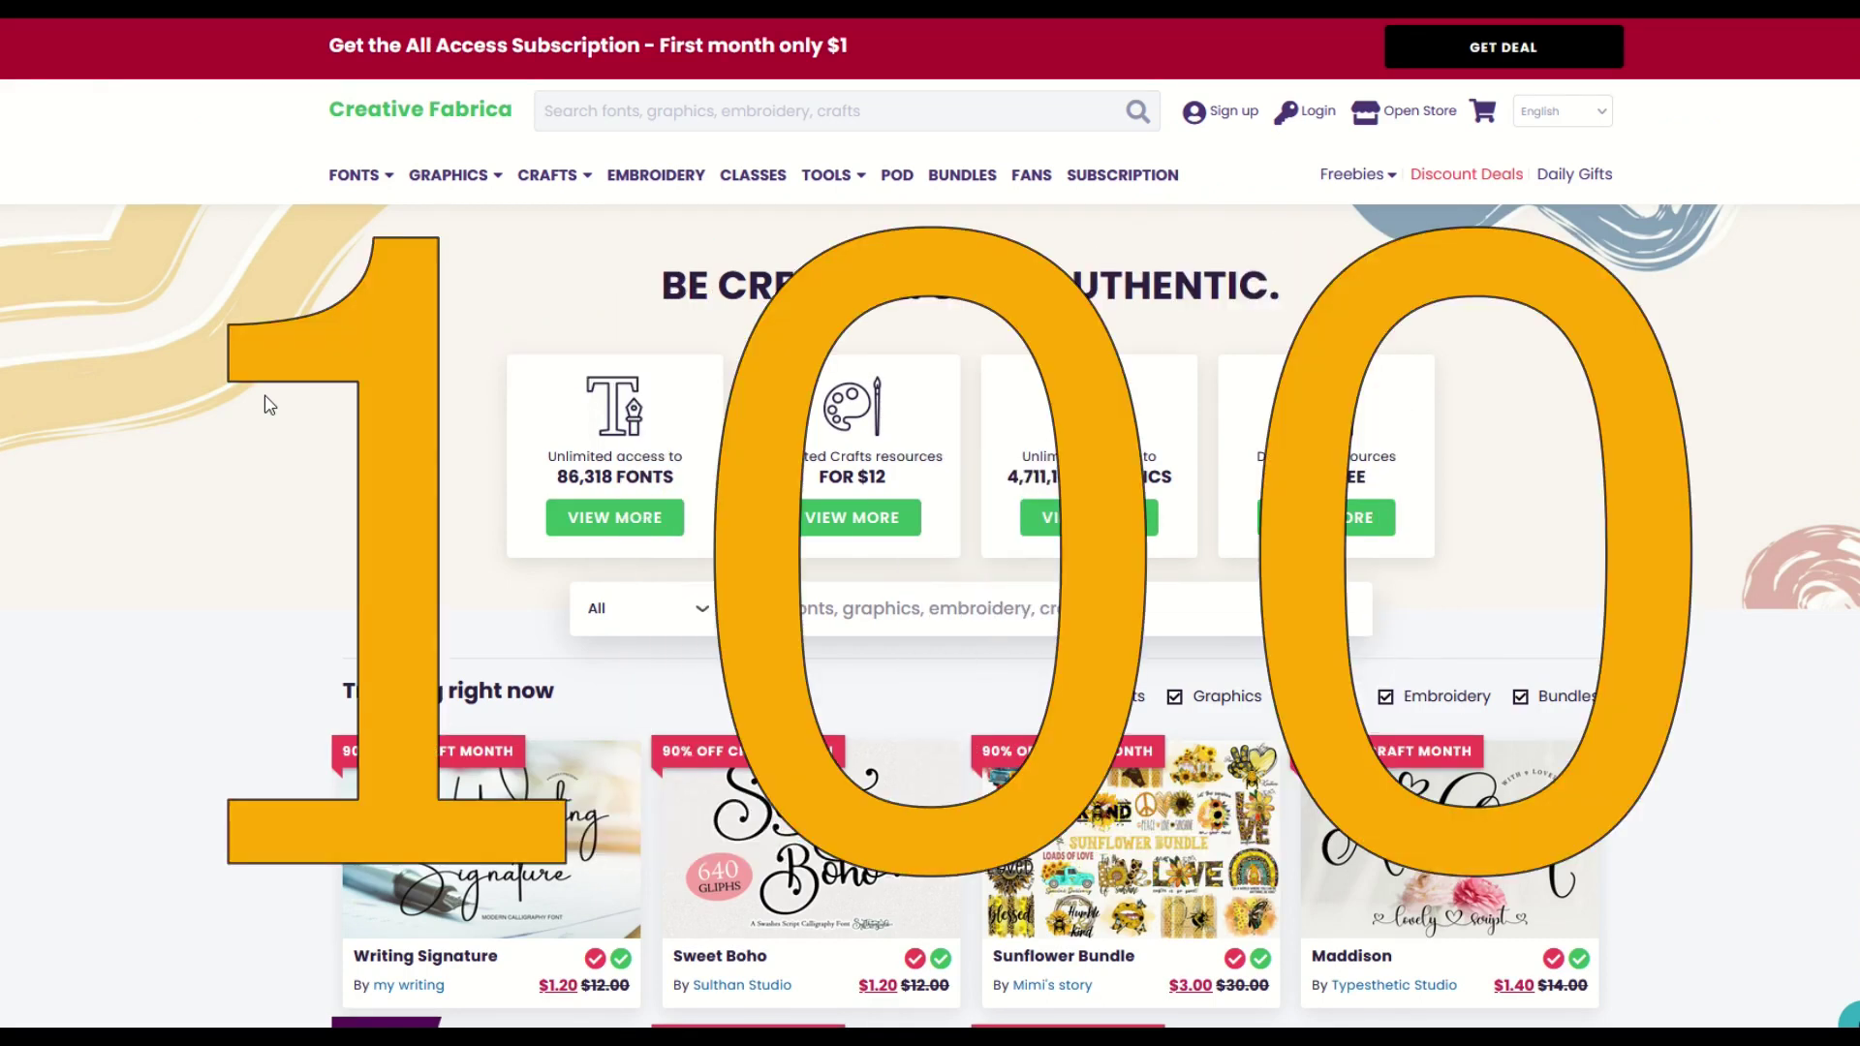
- Switch to the Creative Fabrica home page and look through the trending fonts, graphics and bundles
scroll(269, 404, "down", 7)
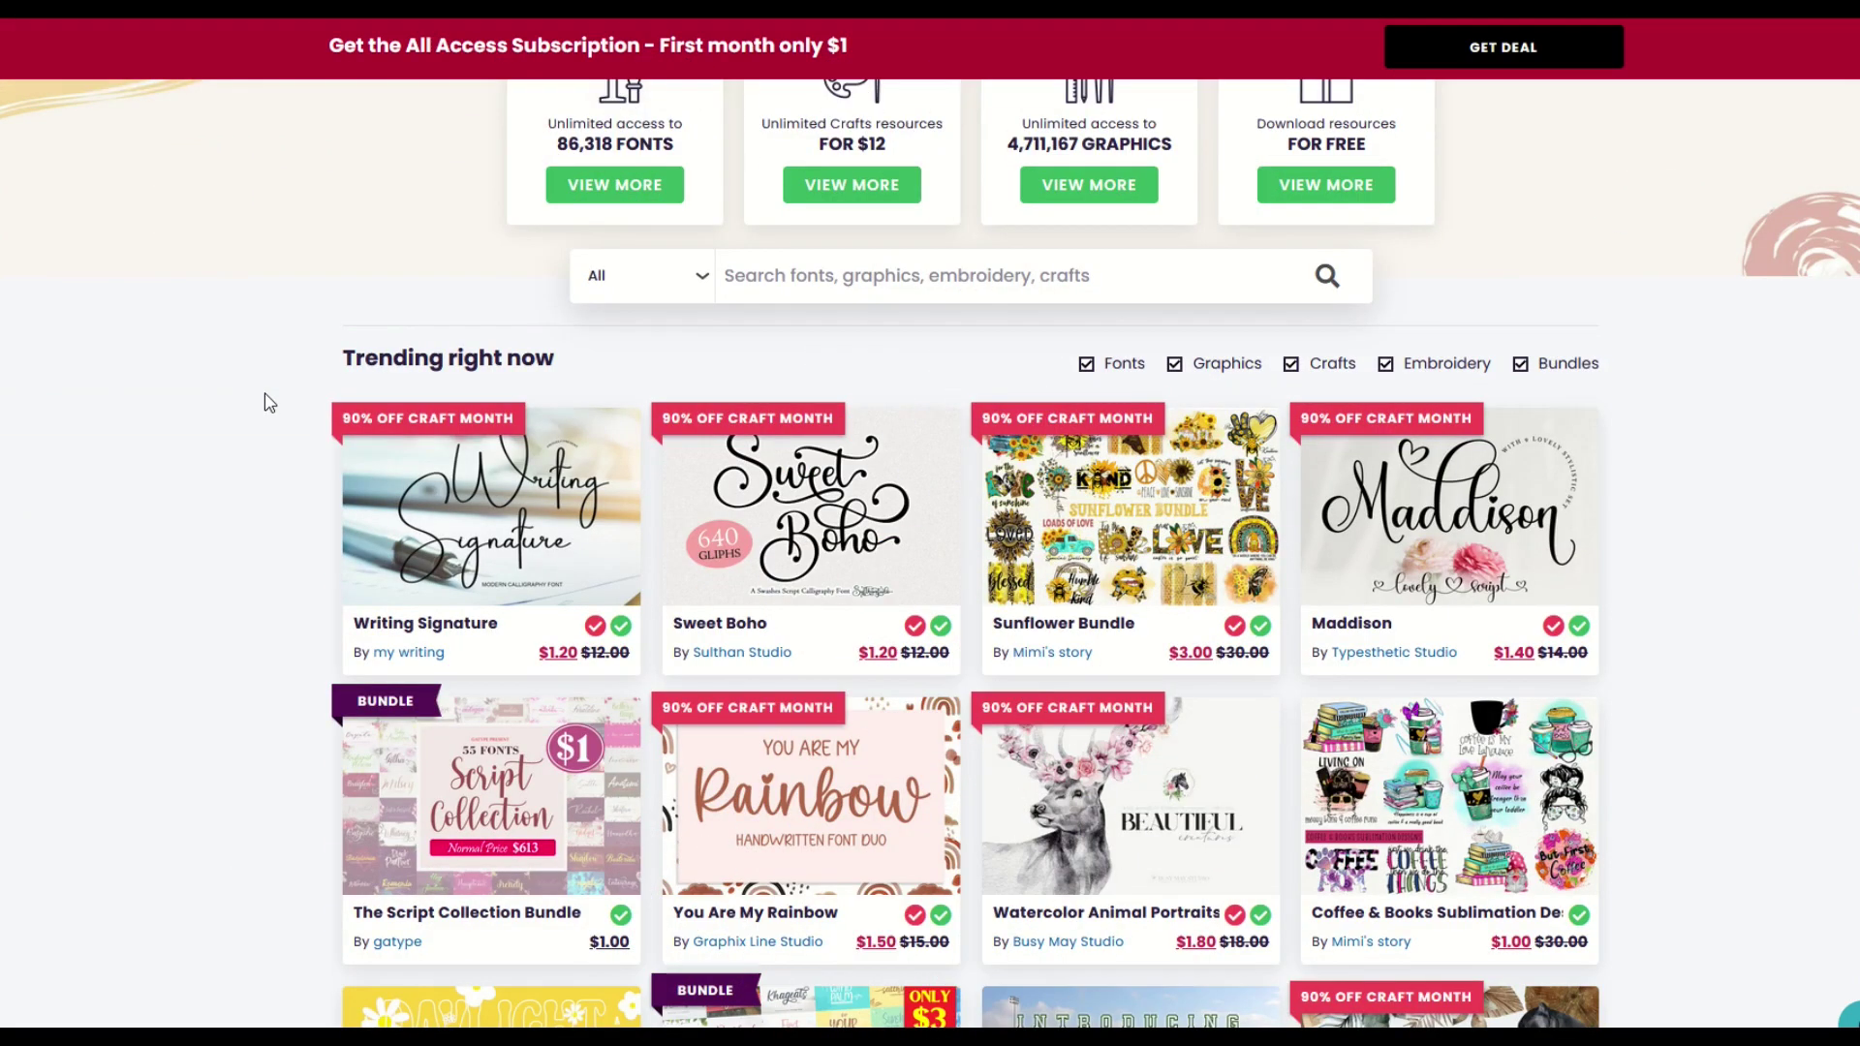
scroll(269, 404, "down", 1)
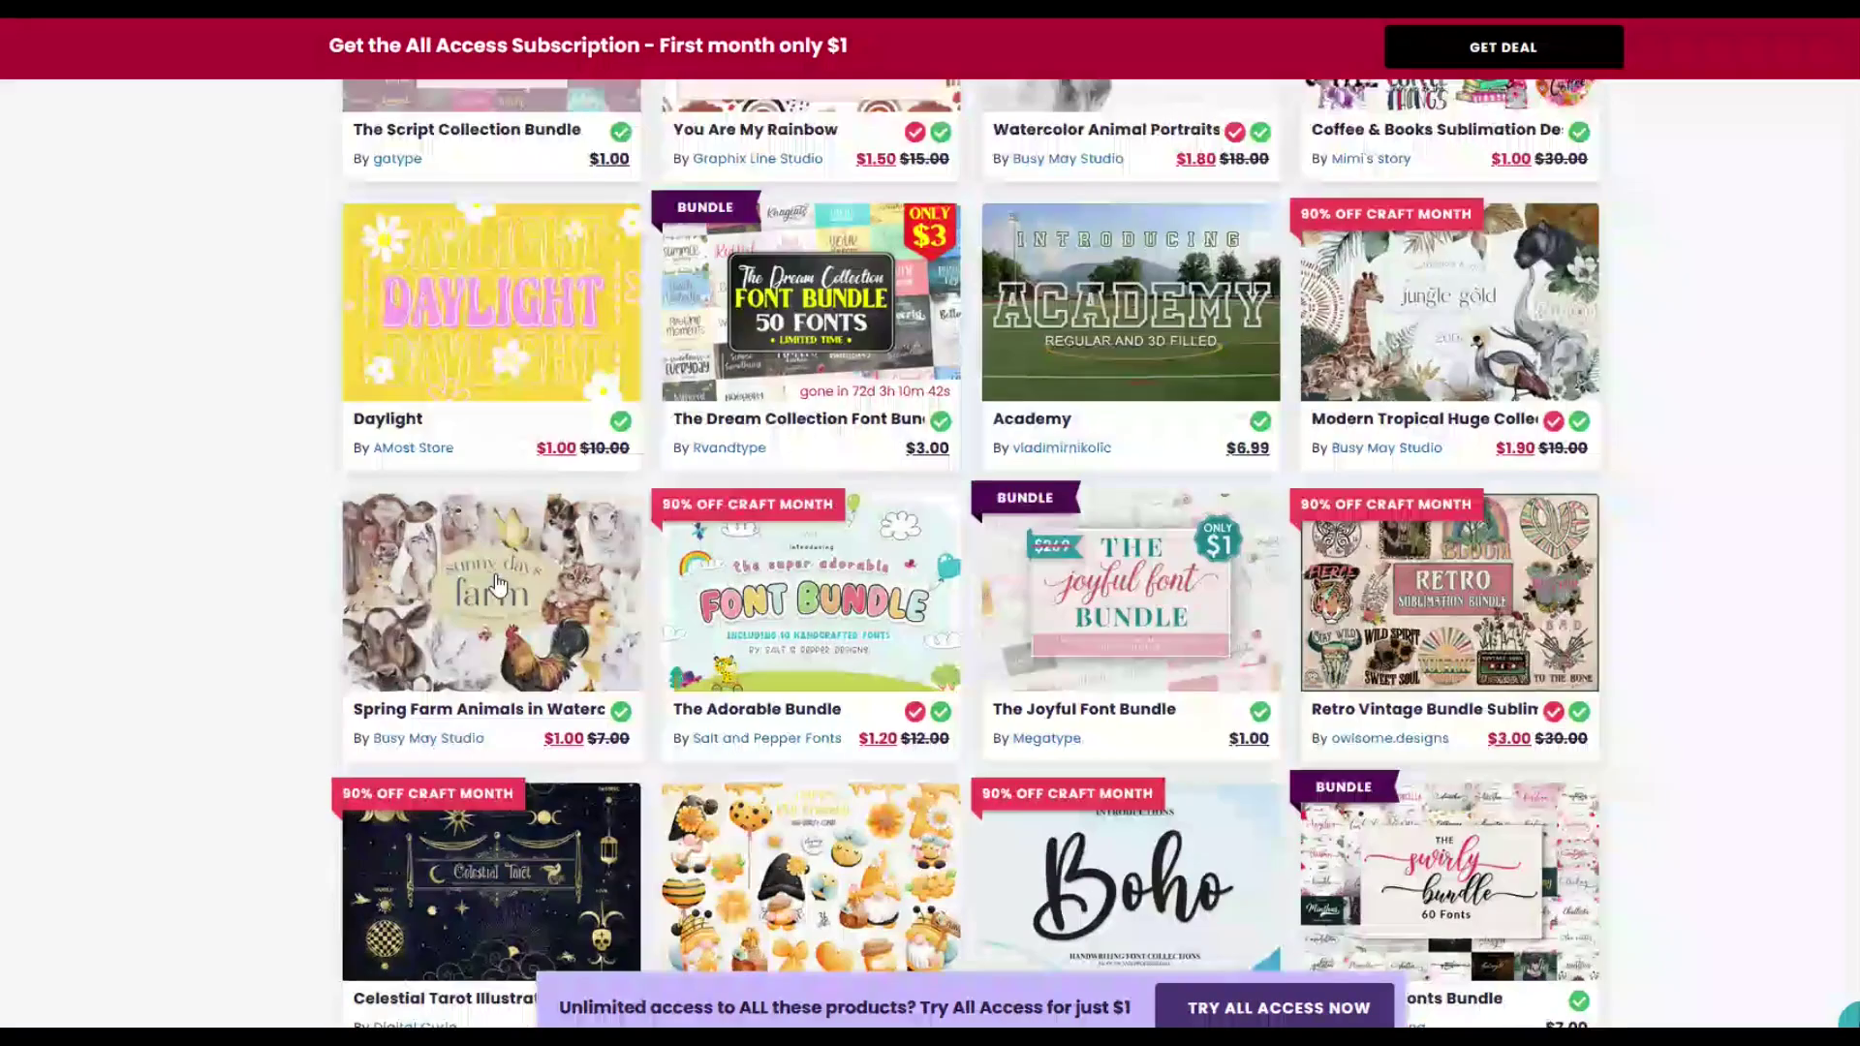
scroll(499, 581, "up", 10)
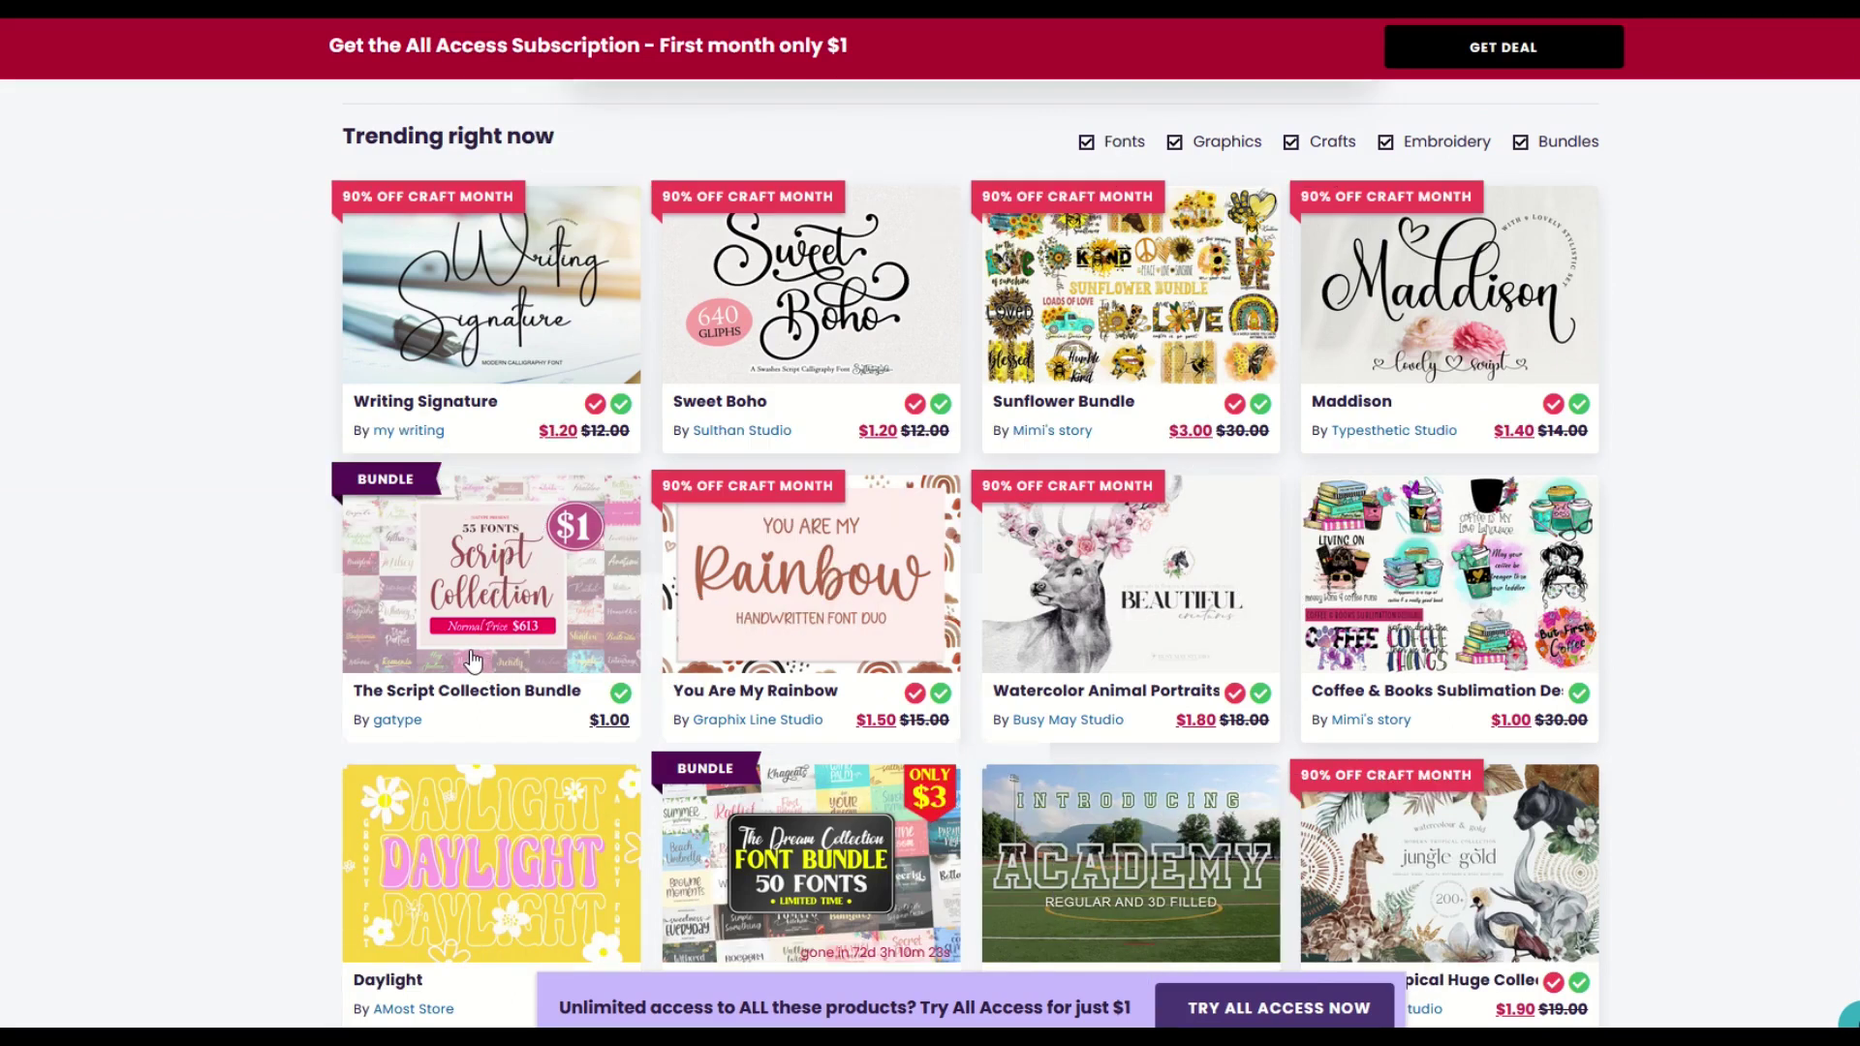
scroll(473, 659, "up", 5)
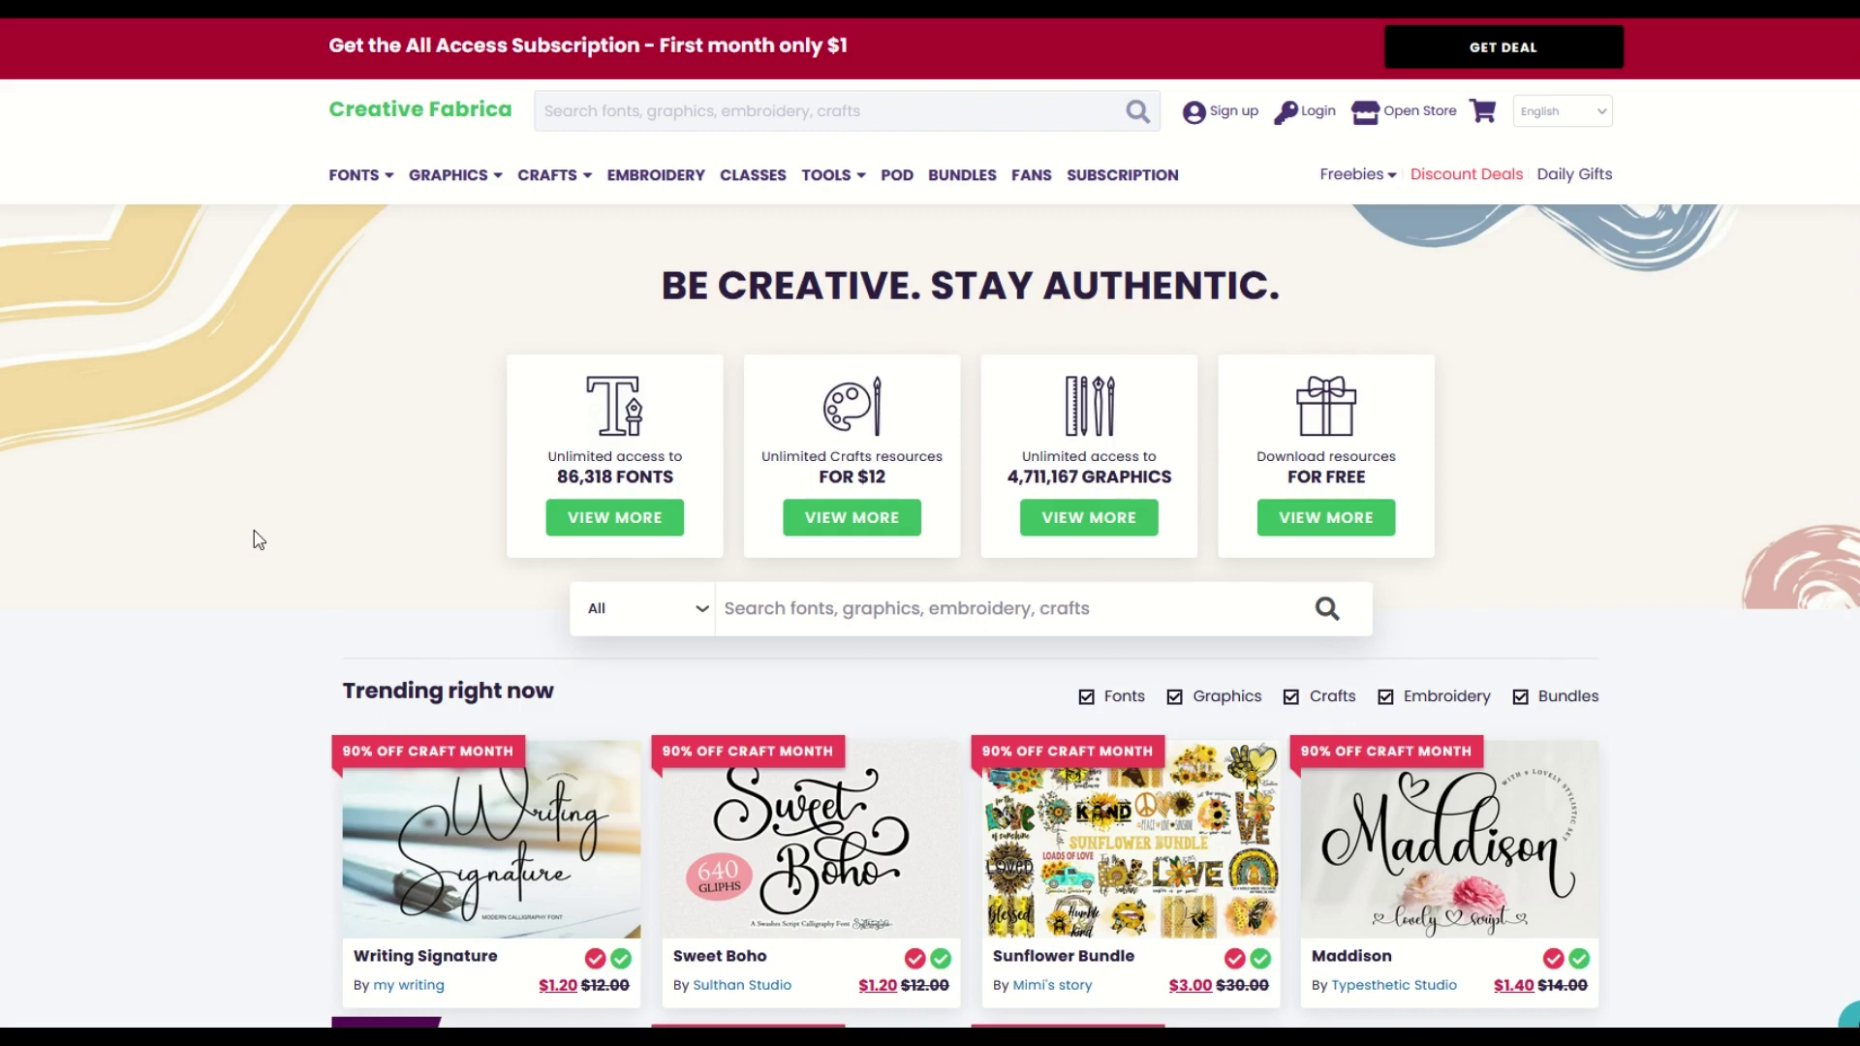
scroll(257, 539, "down", 5)
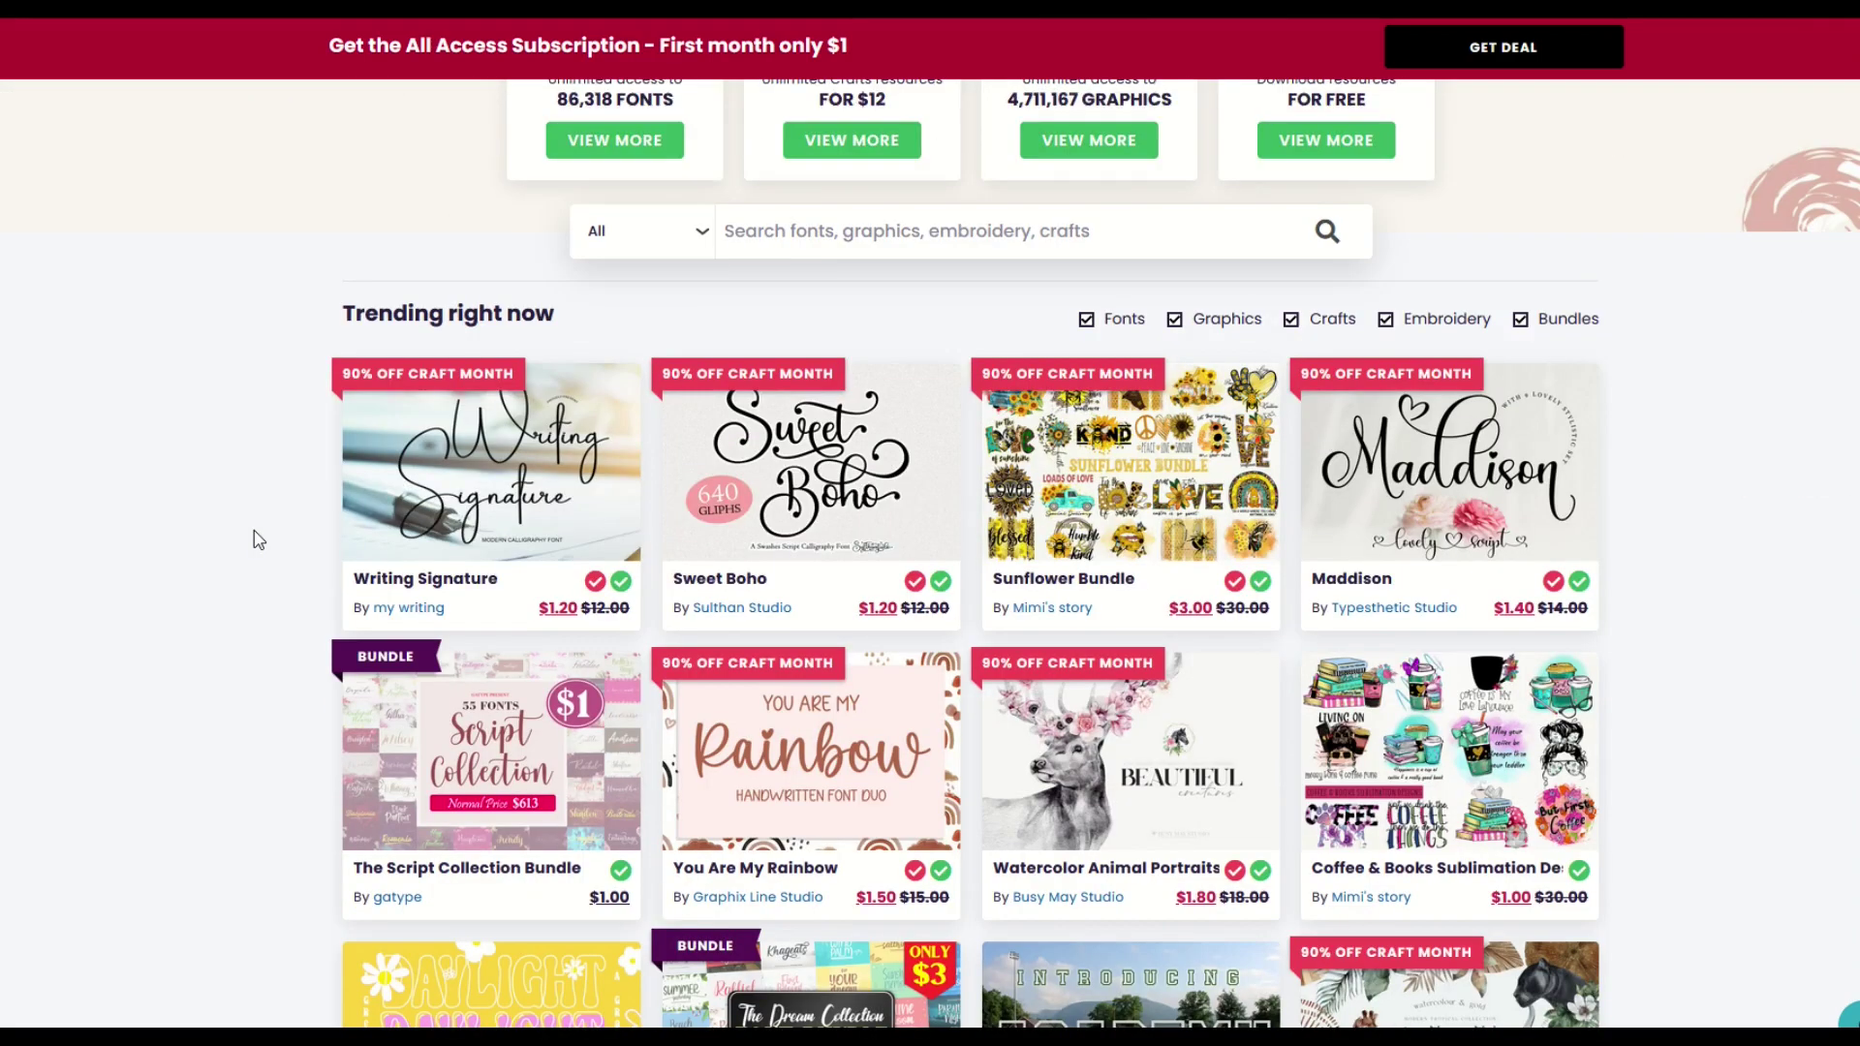
scroll(257, 539, "up", 5)
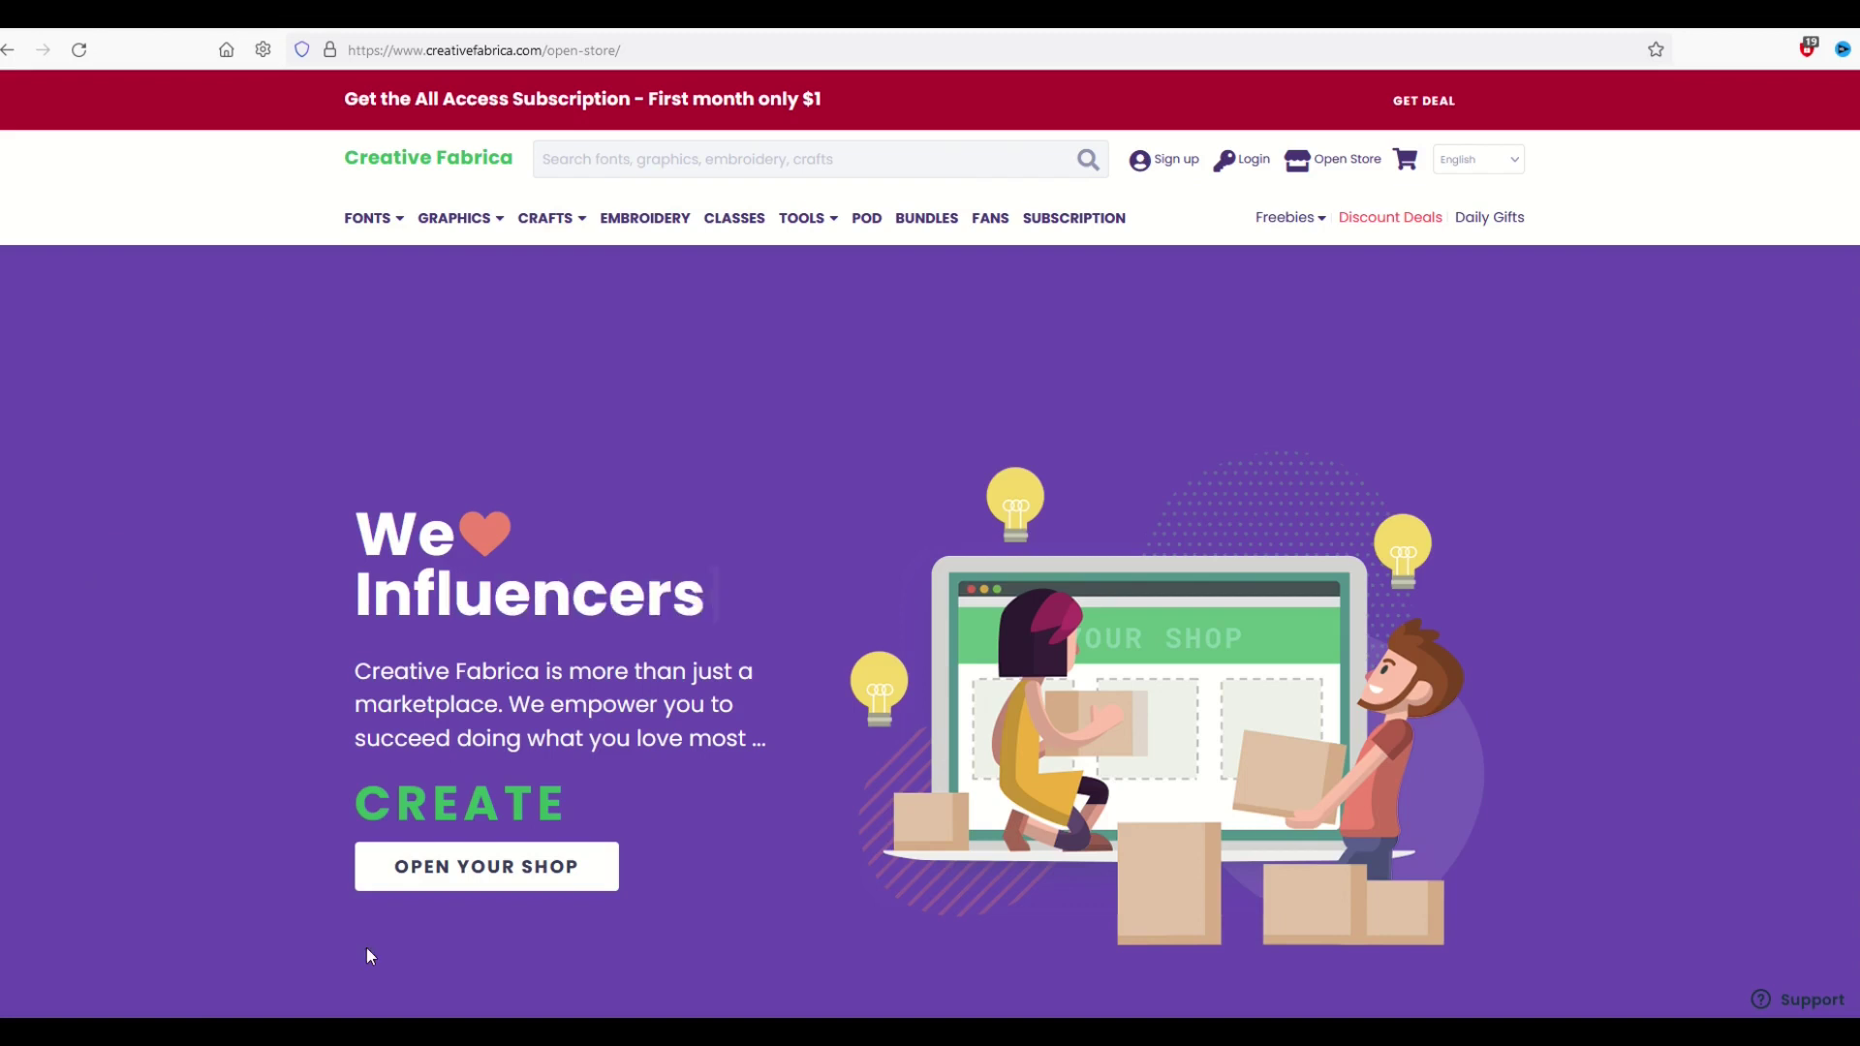
- Start opening a shop on Creative Fabrica and check the wallet earnings on the account page
left_click(415, 878)
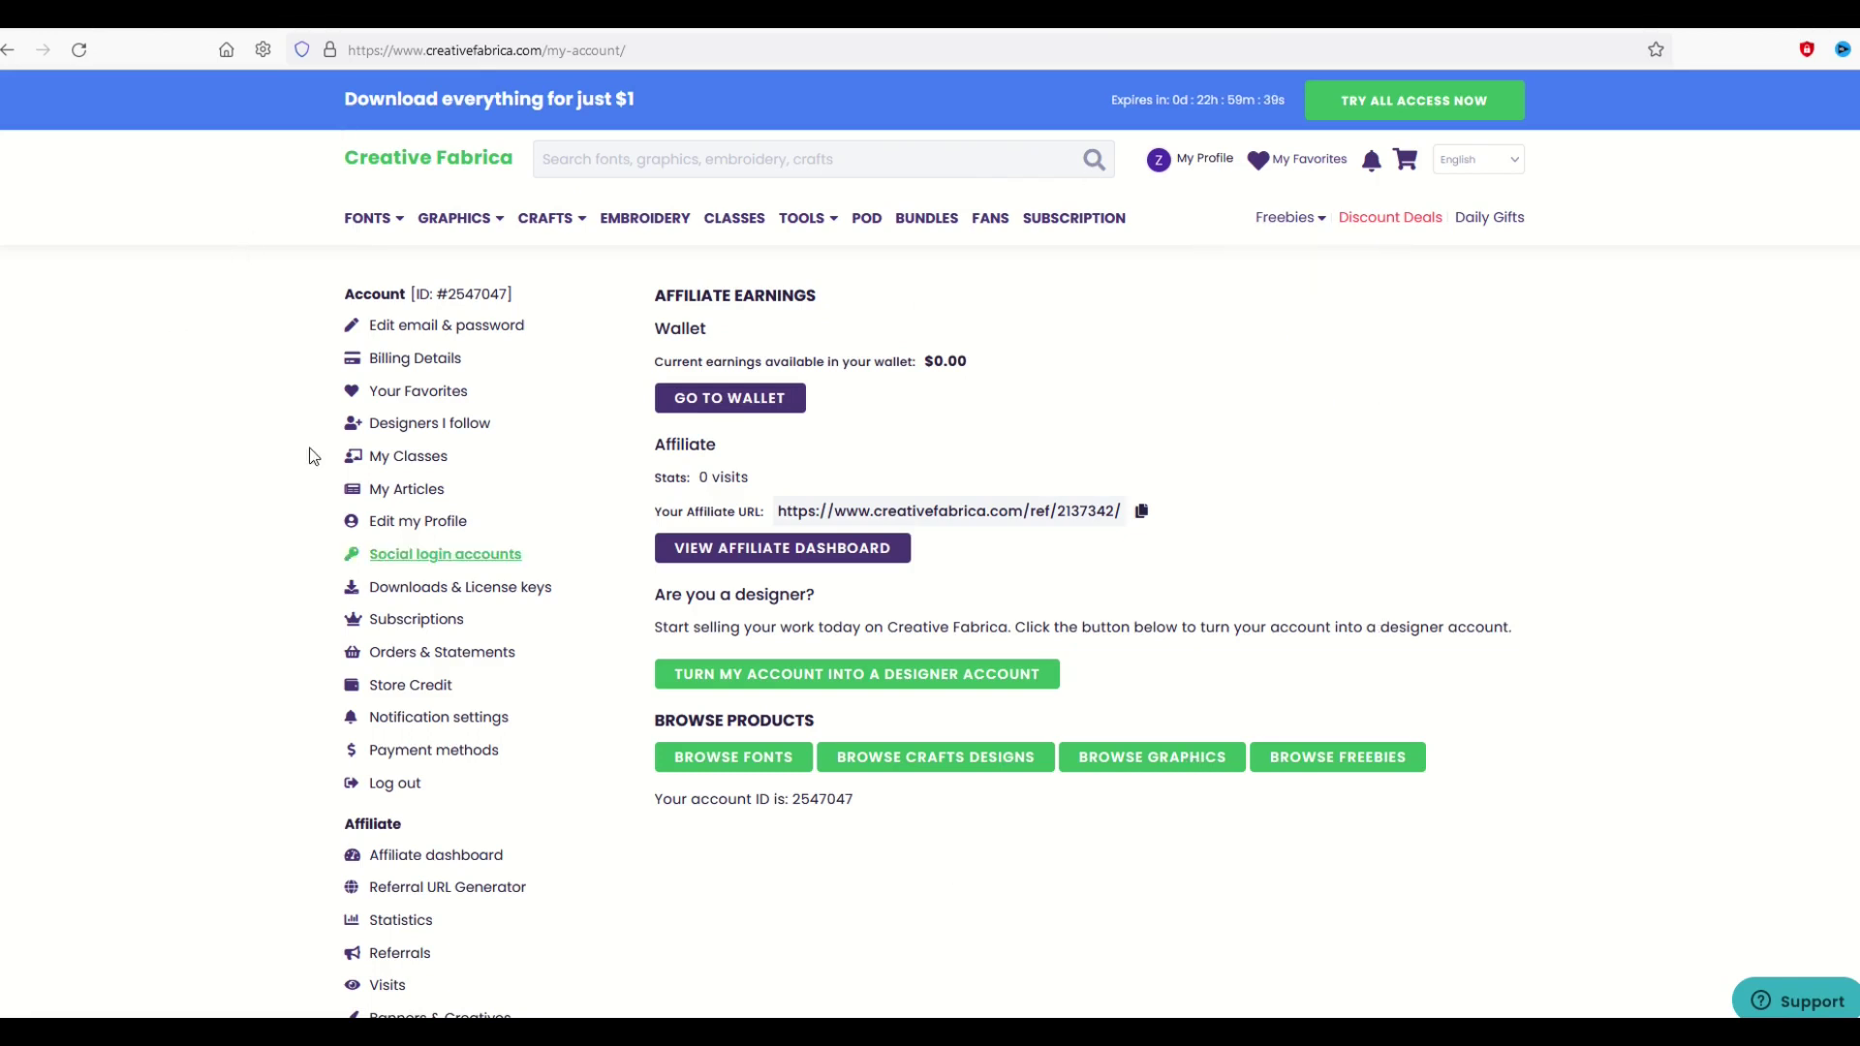
left_click_drag(669, 360, 987, 361)
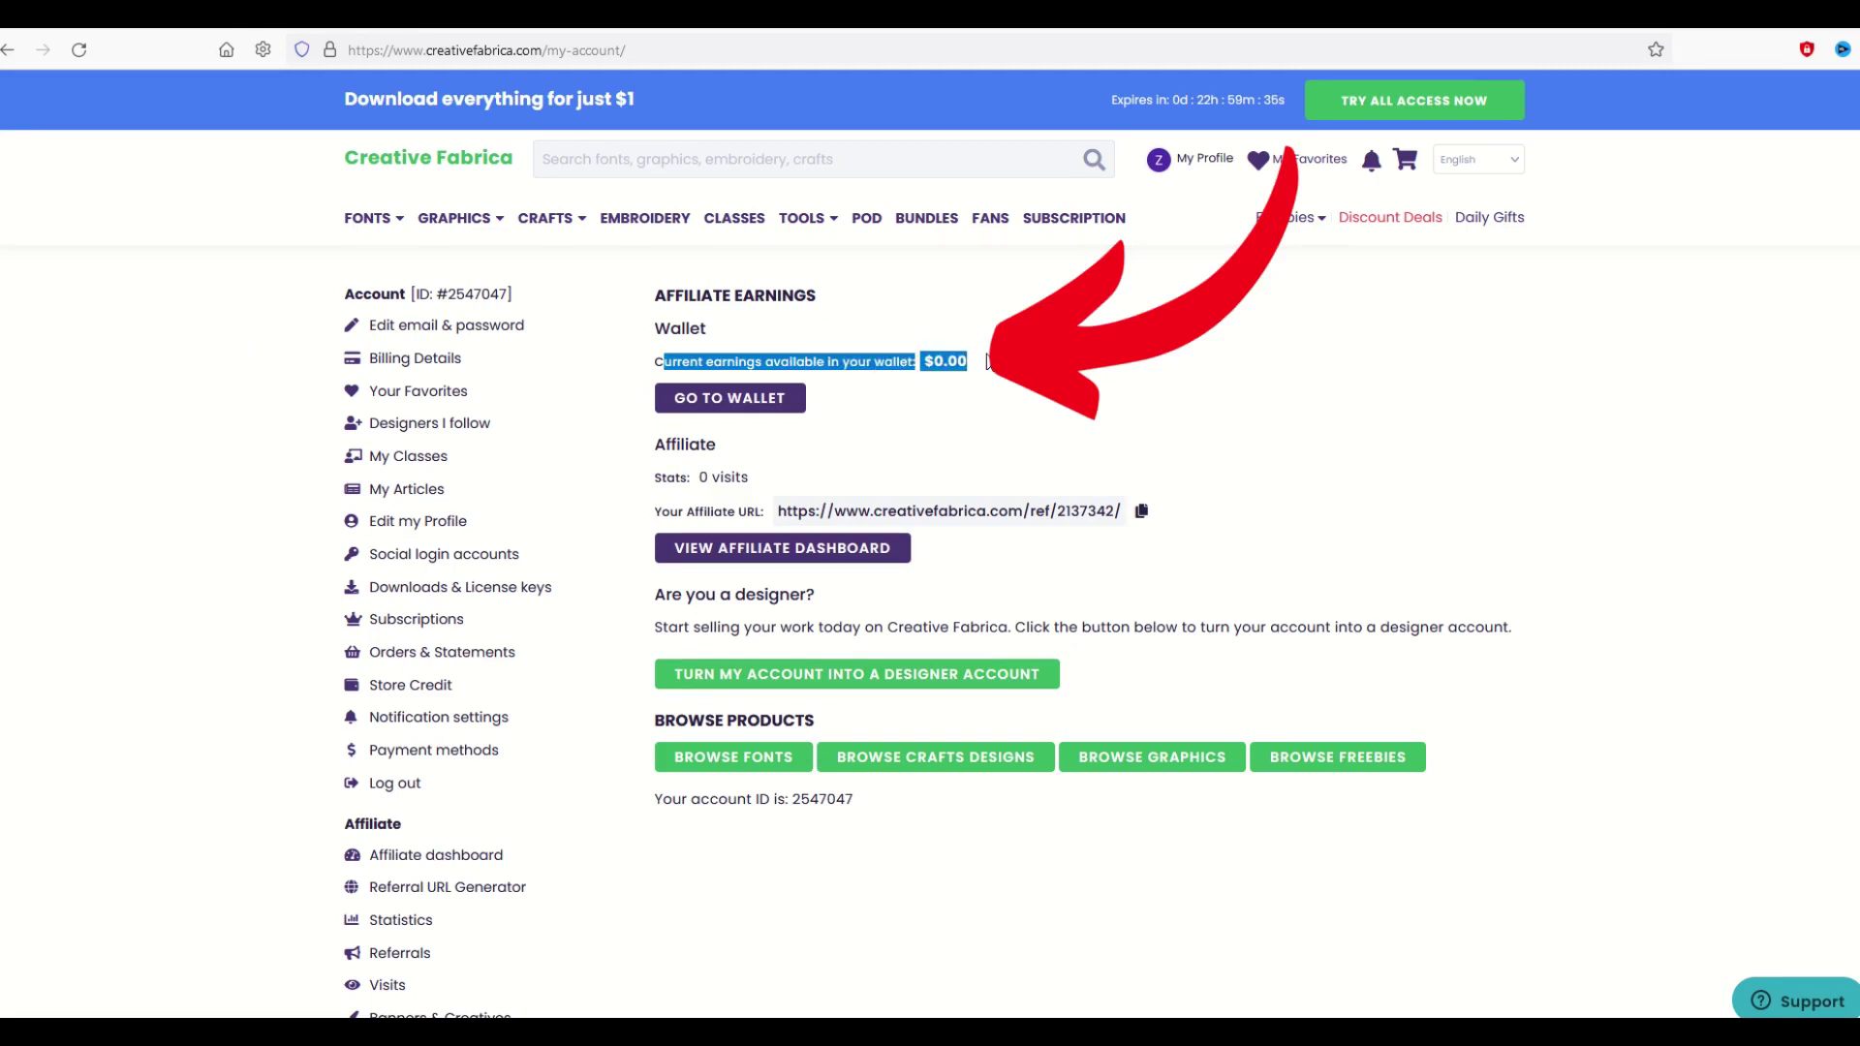
left_click(998, 402)
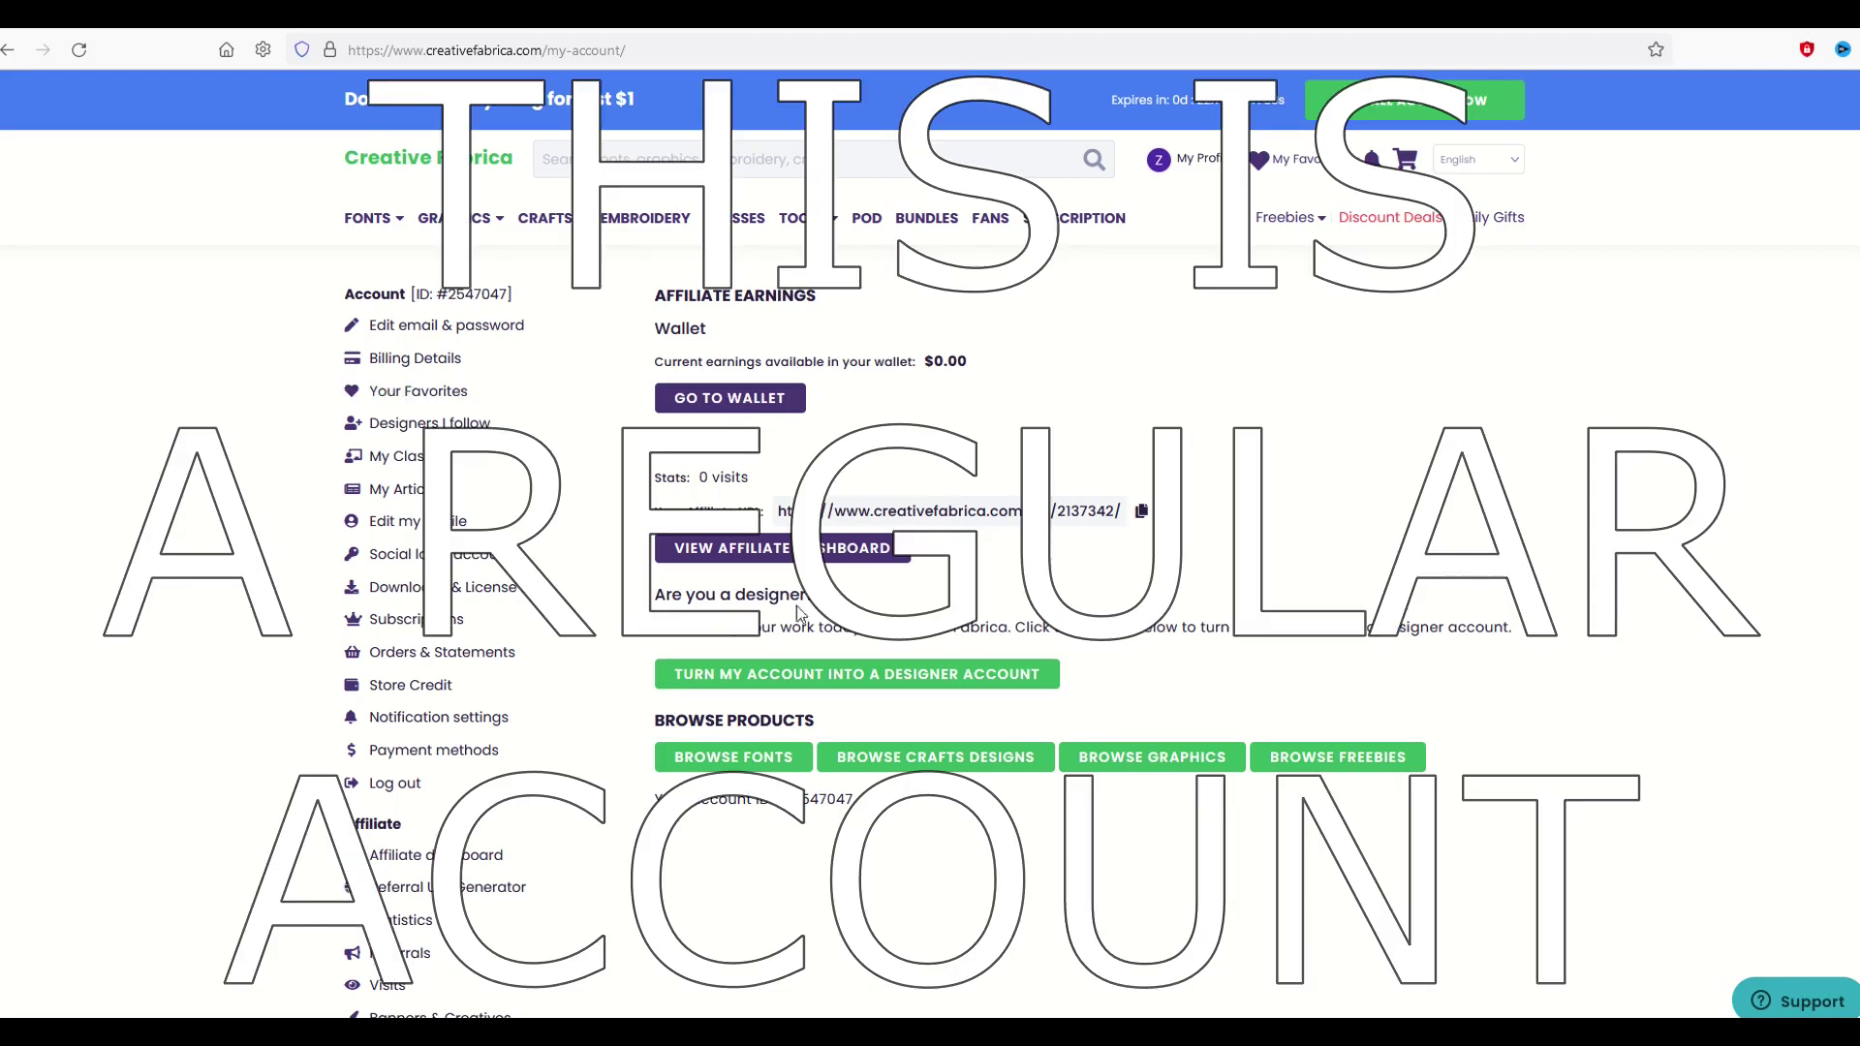
mouse_move(1308, 201)
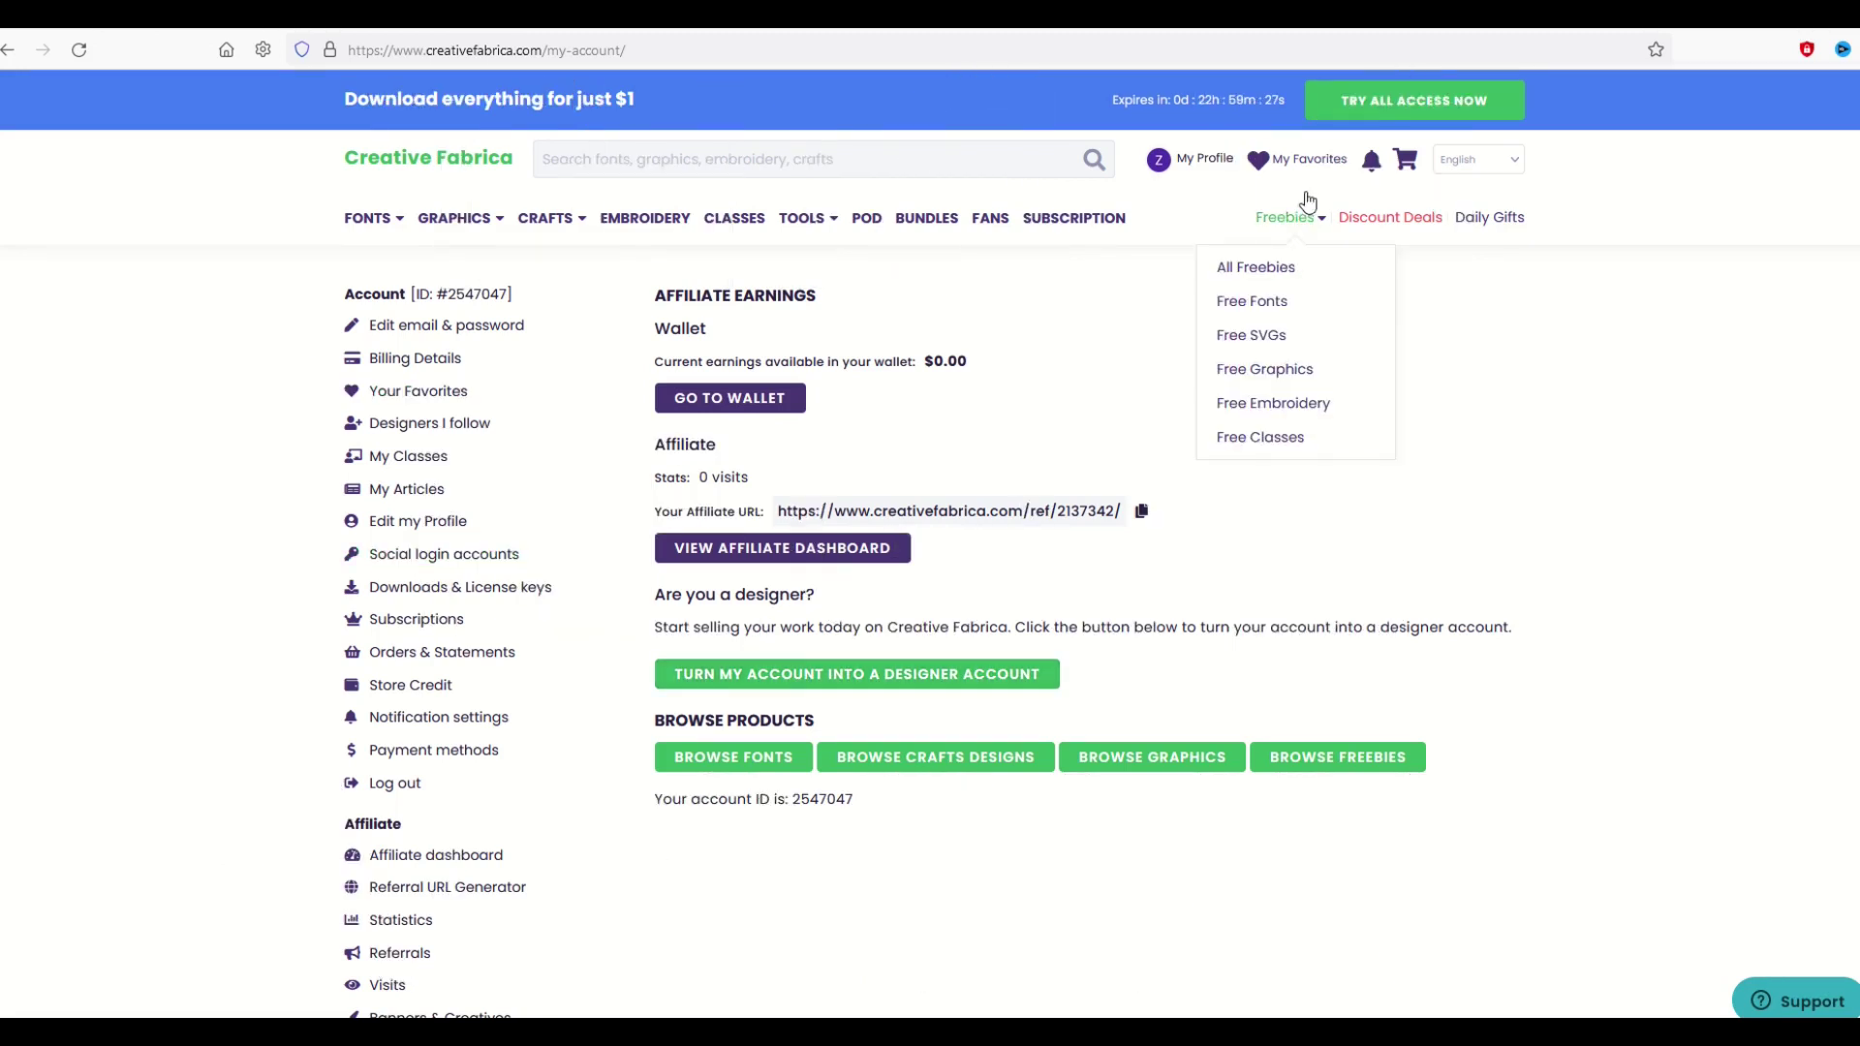
- Read the designer account notice and request turning the account into a designer account
left_click_drag(665, 594, 846, 604)
left_click_drag(690, 627, 1324, 630)
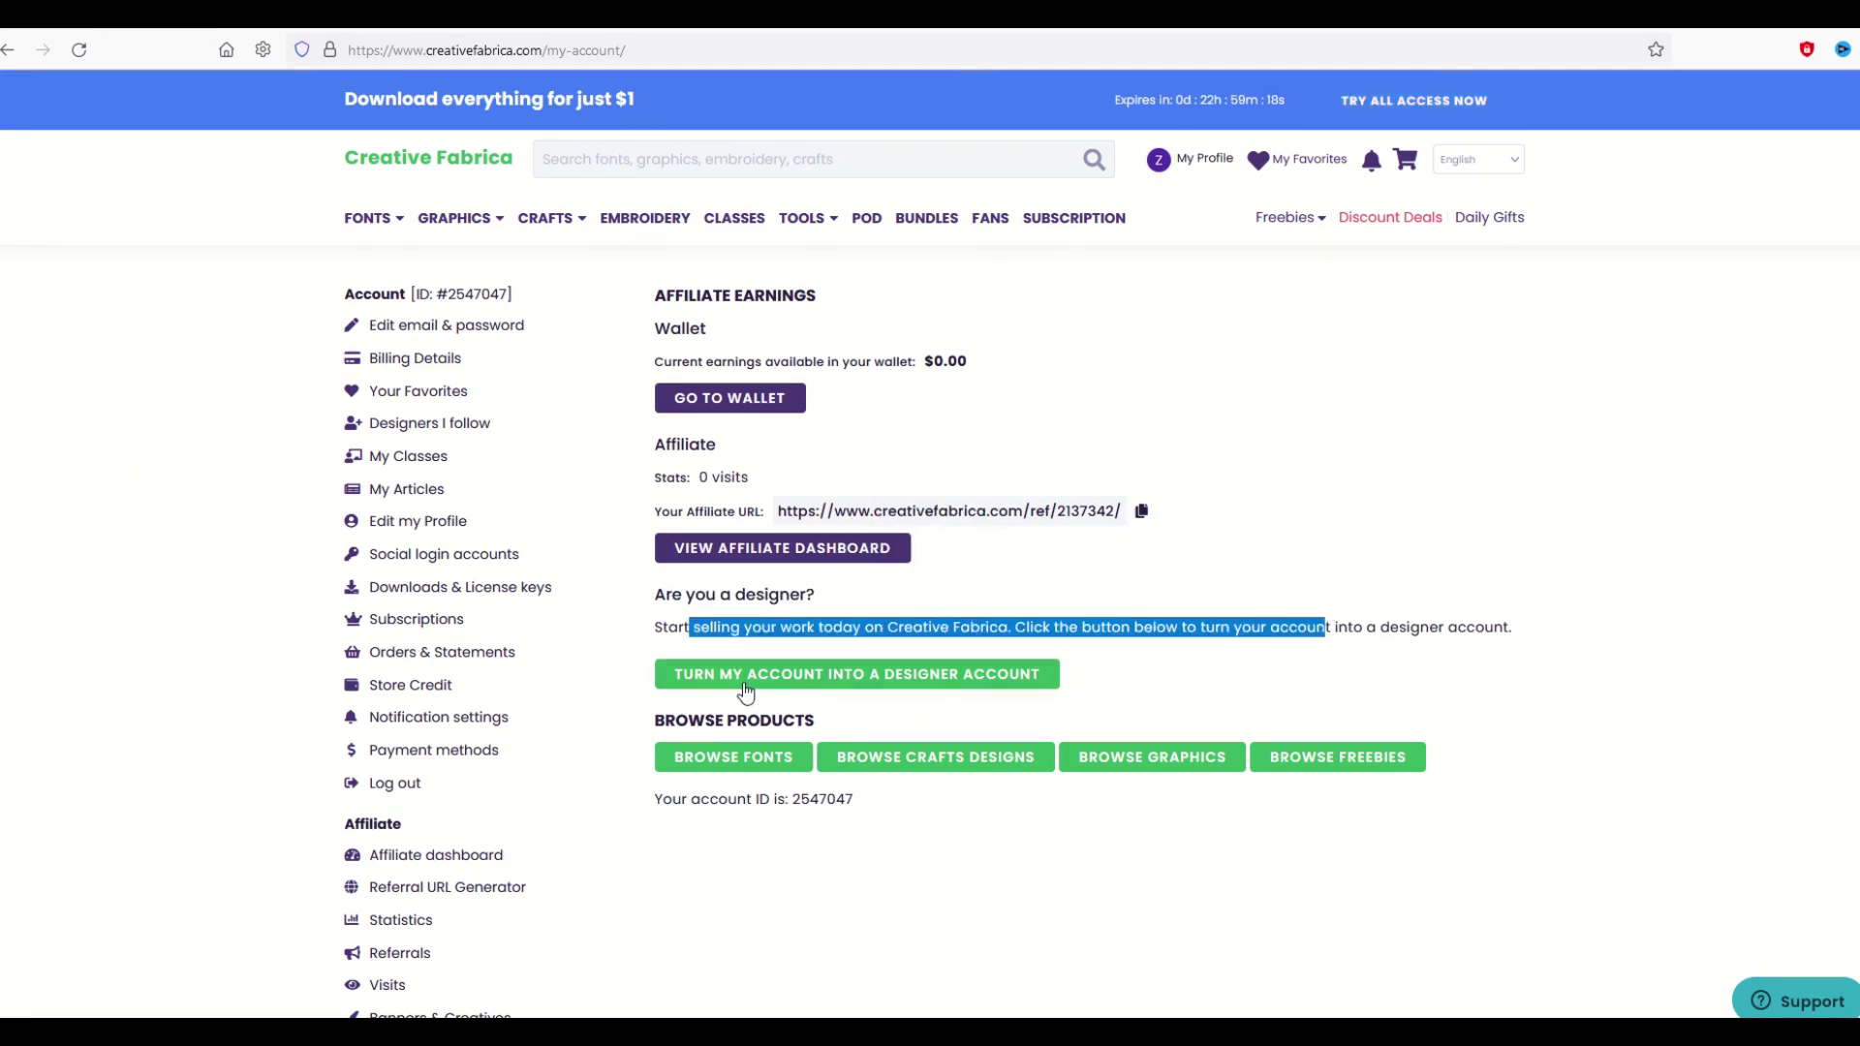
left_click(889, 678)
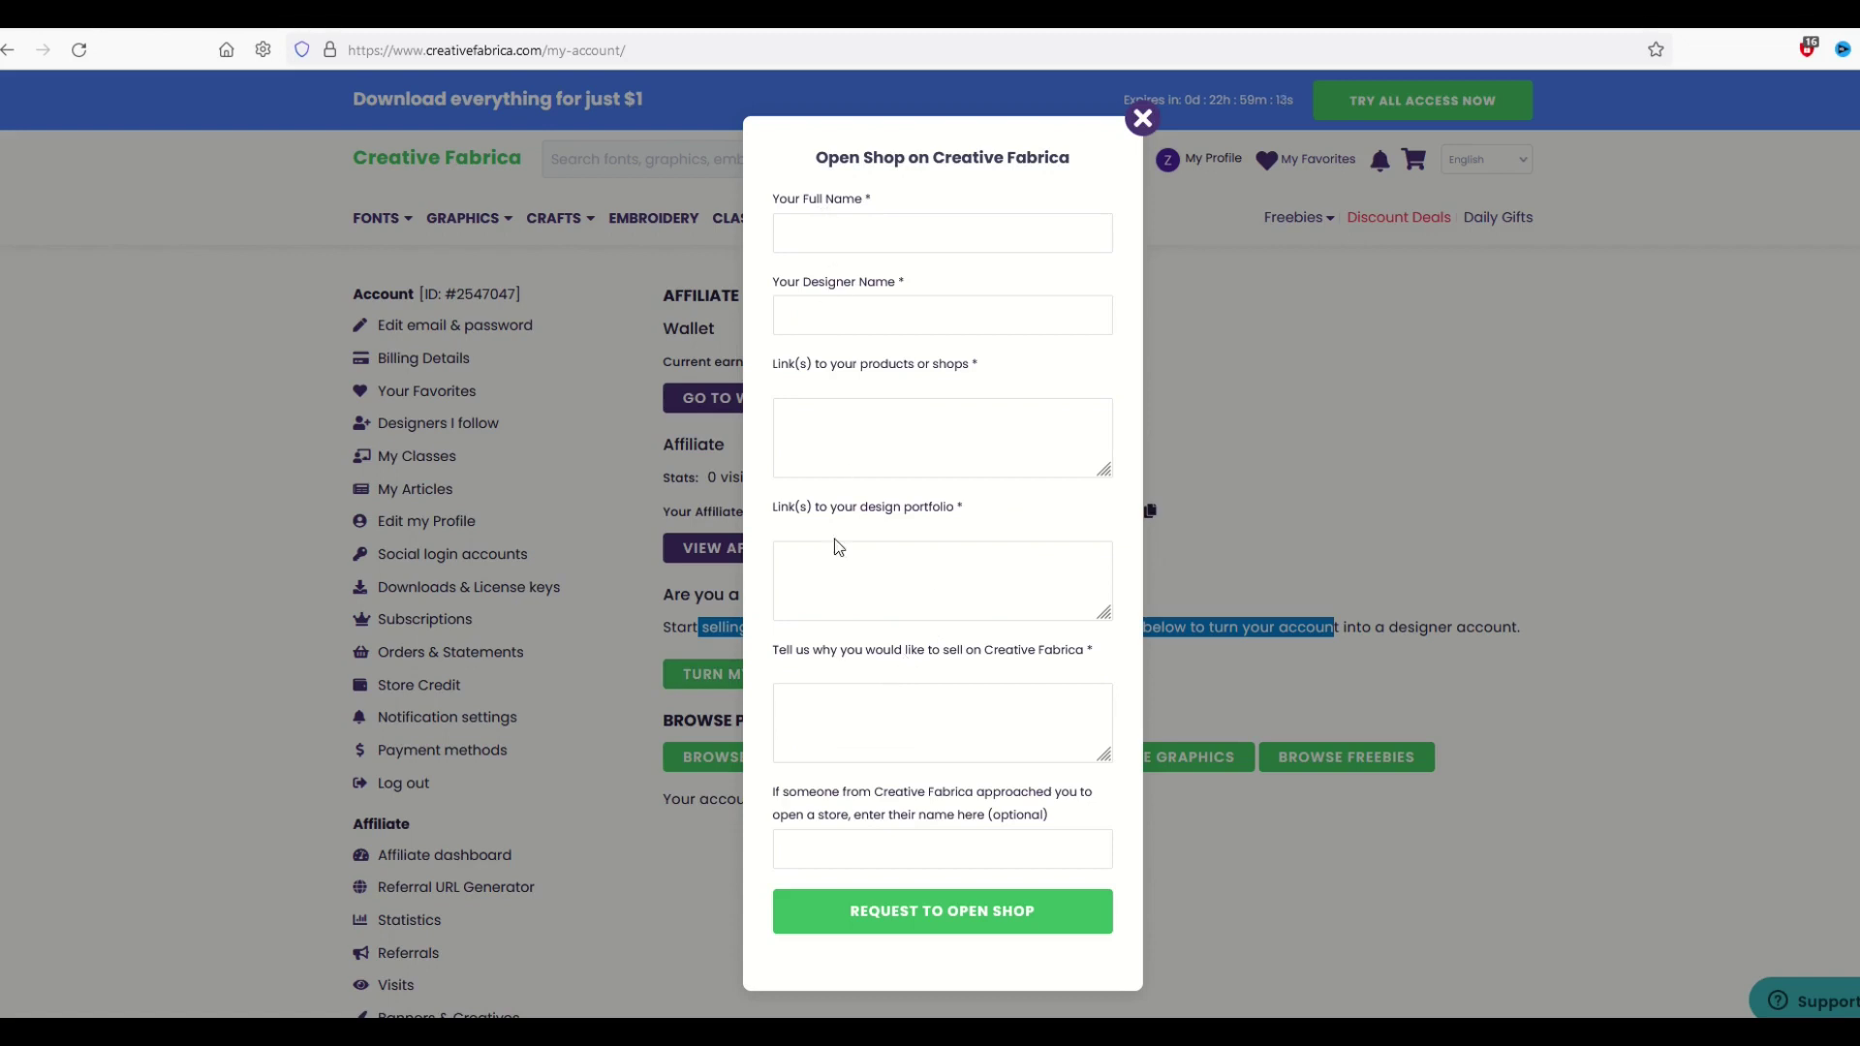
- Examine the design portfolio links and reason-for-selling fields in the Open Shop form
left_click_drag(778, 513, 972, 526)
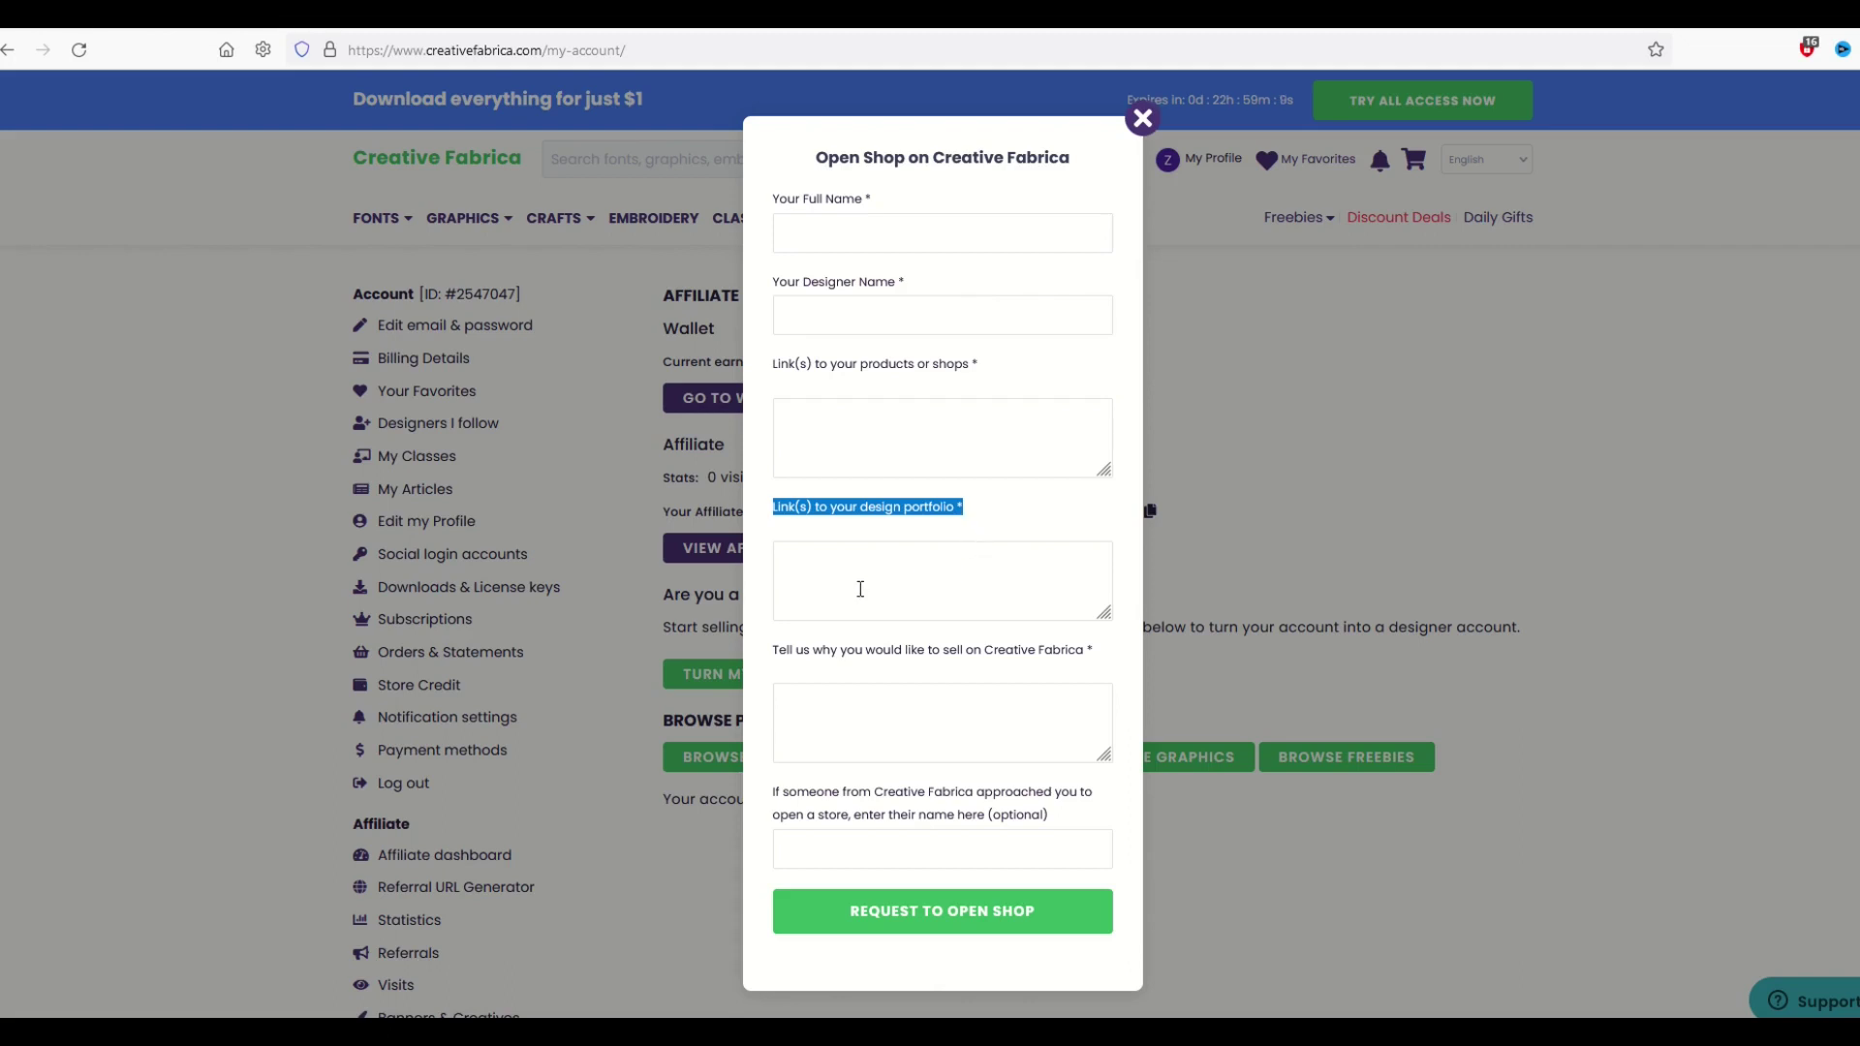
left_click_drag(775, 661, 1087, 658)
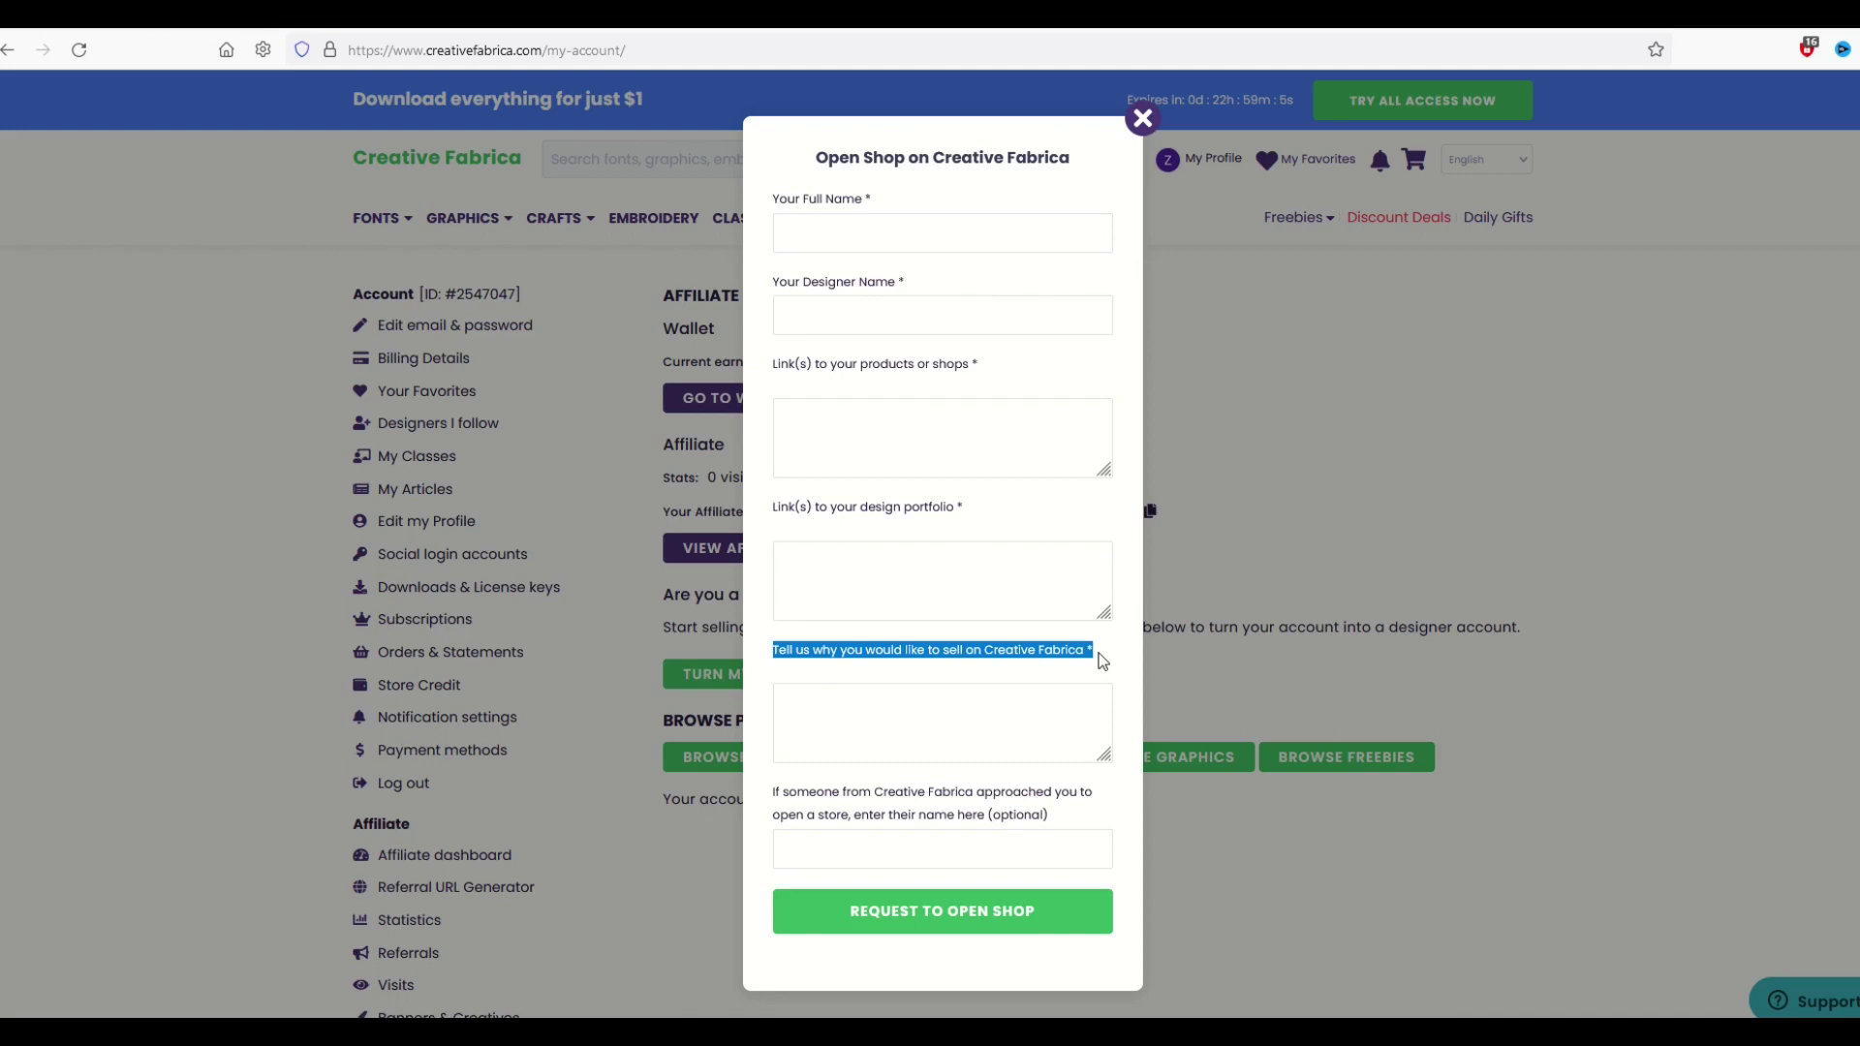
left_click_drag(774, 508, 965, 509)
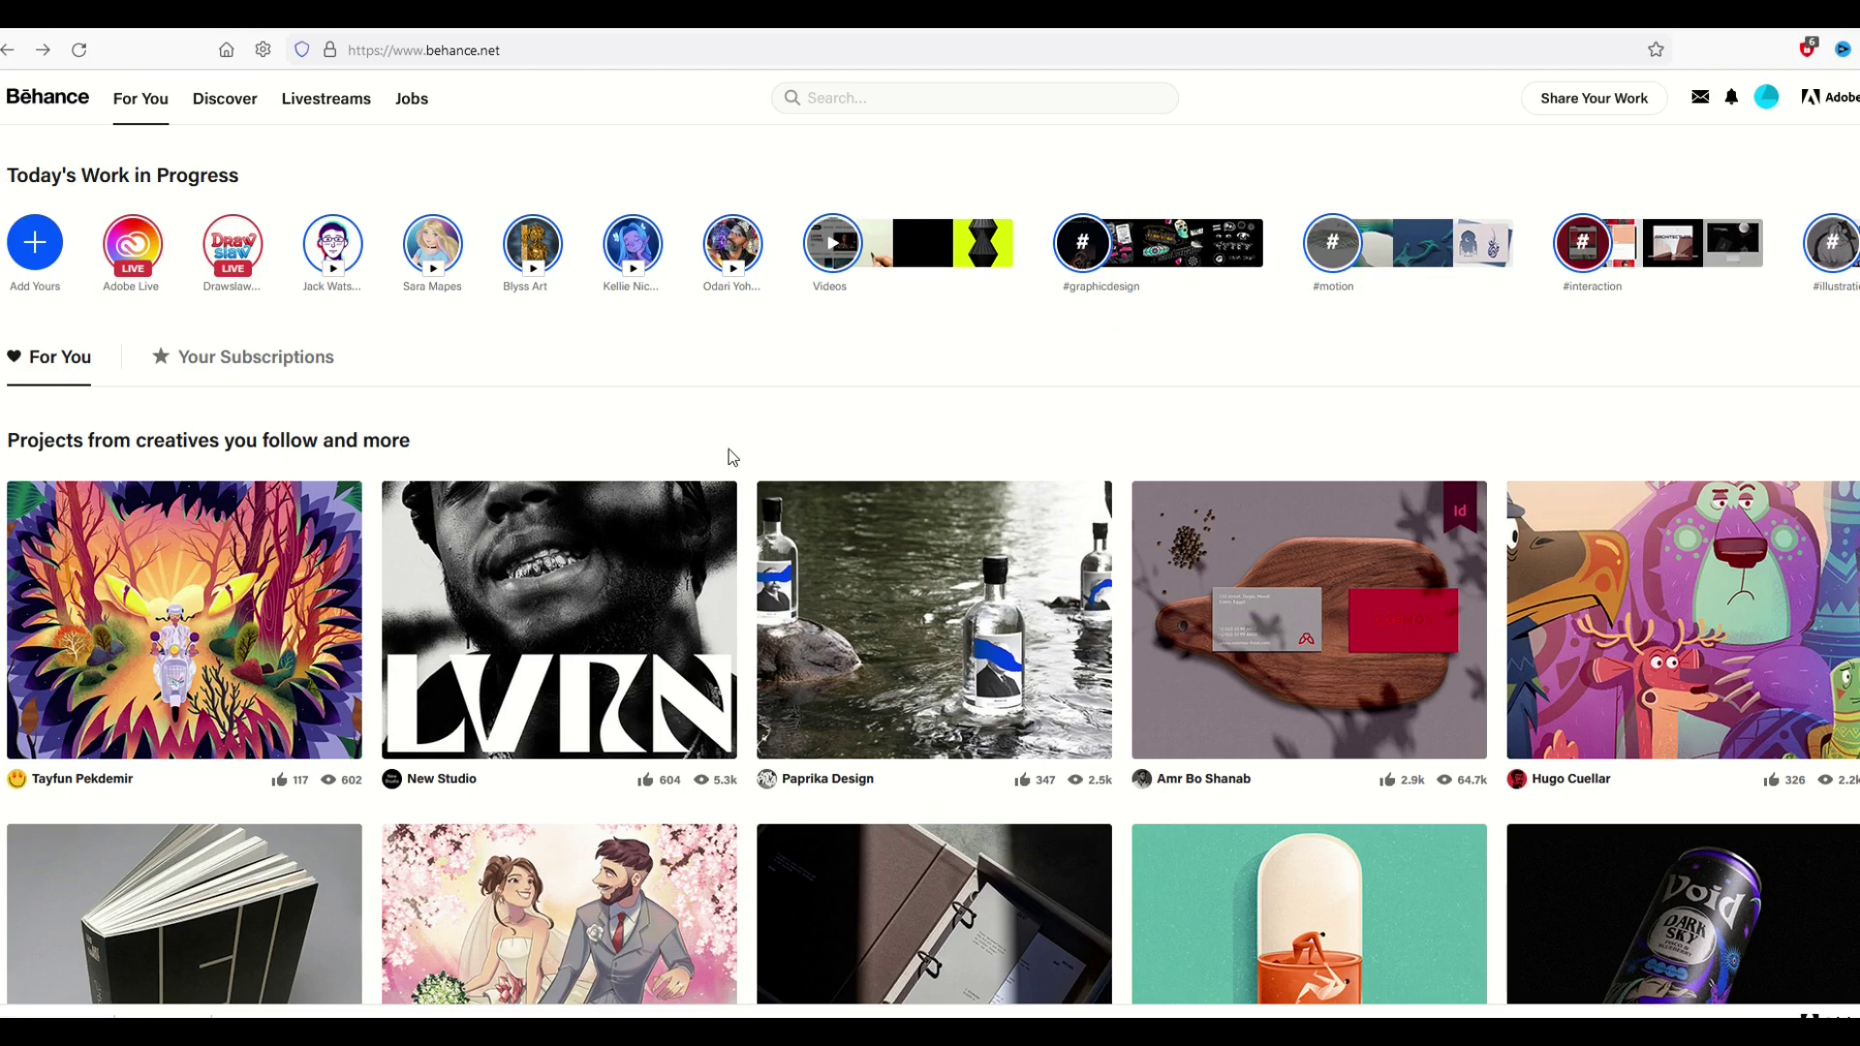
- Switch to Behance and browse the recommended projects on the For You page as portfolio examples
scroll(1376, 605, "down", 8)
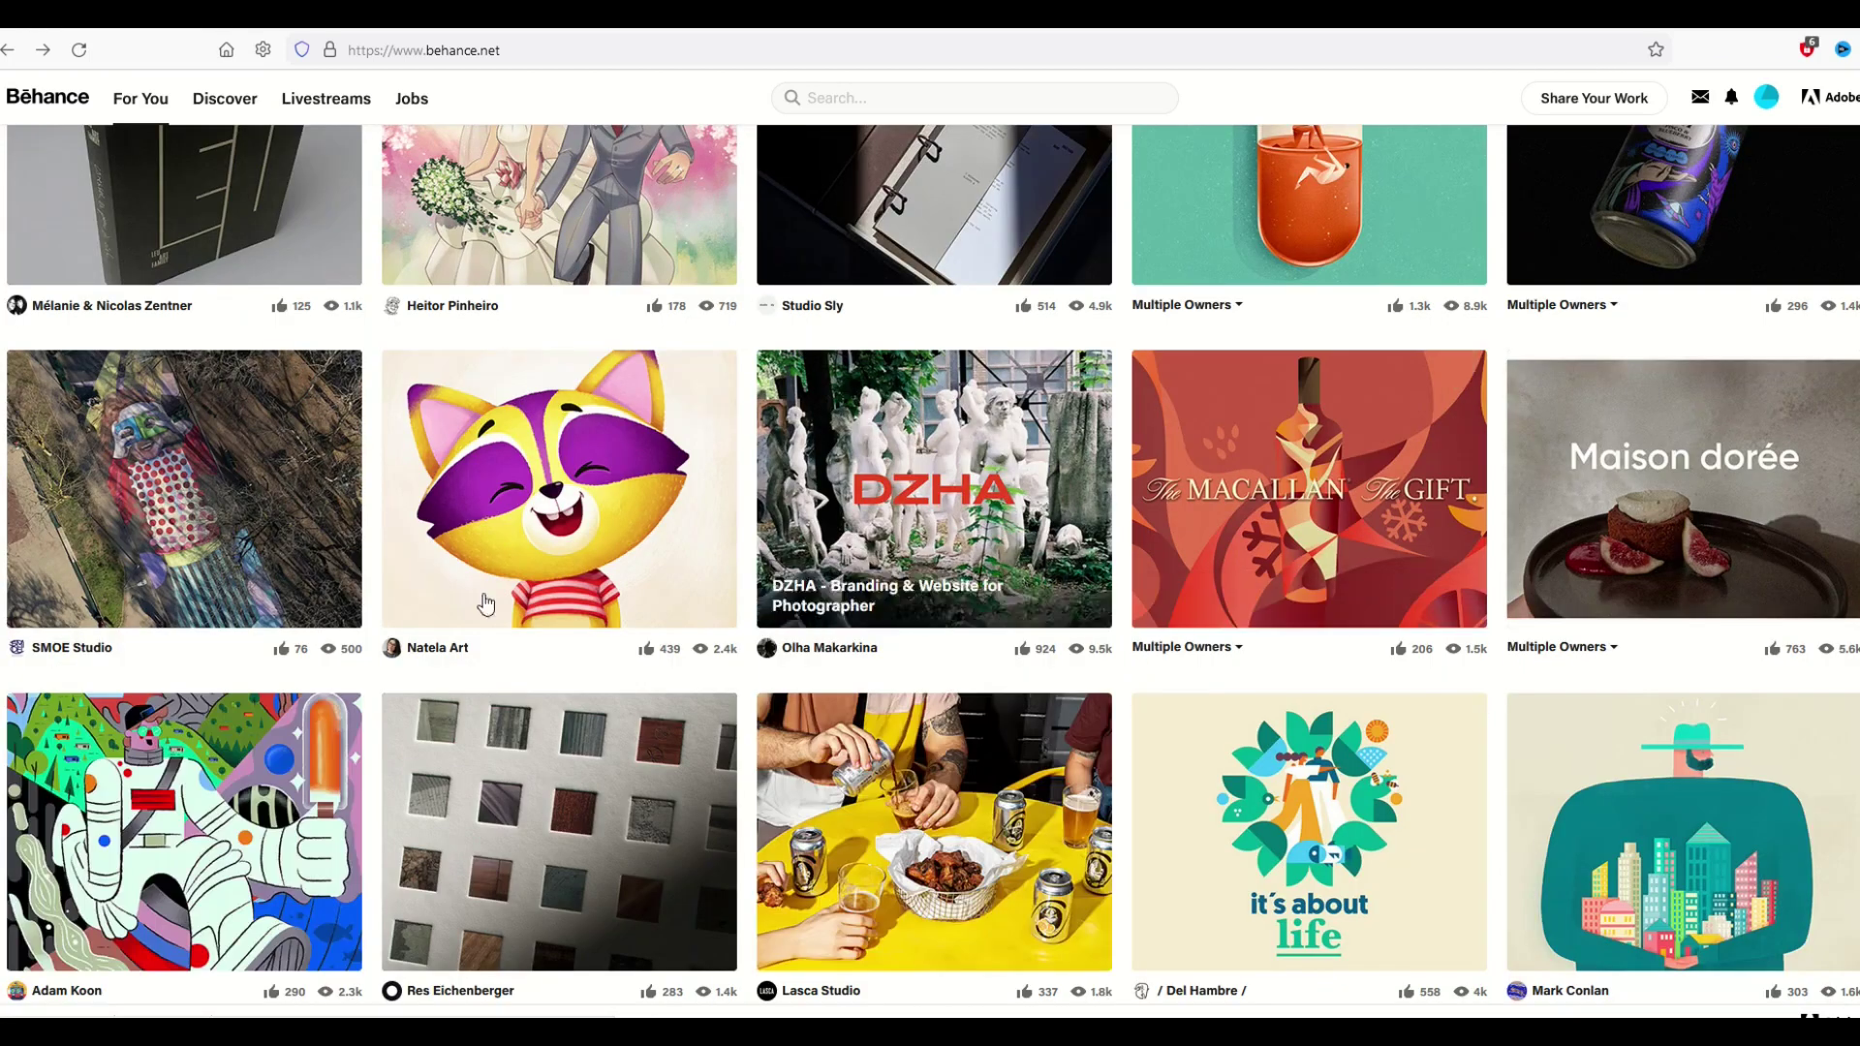
mouse_move(489, 659)
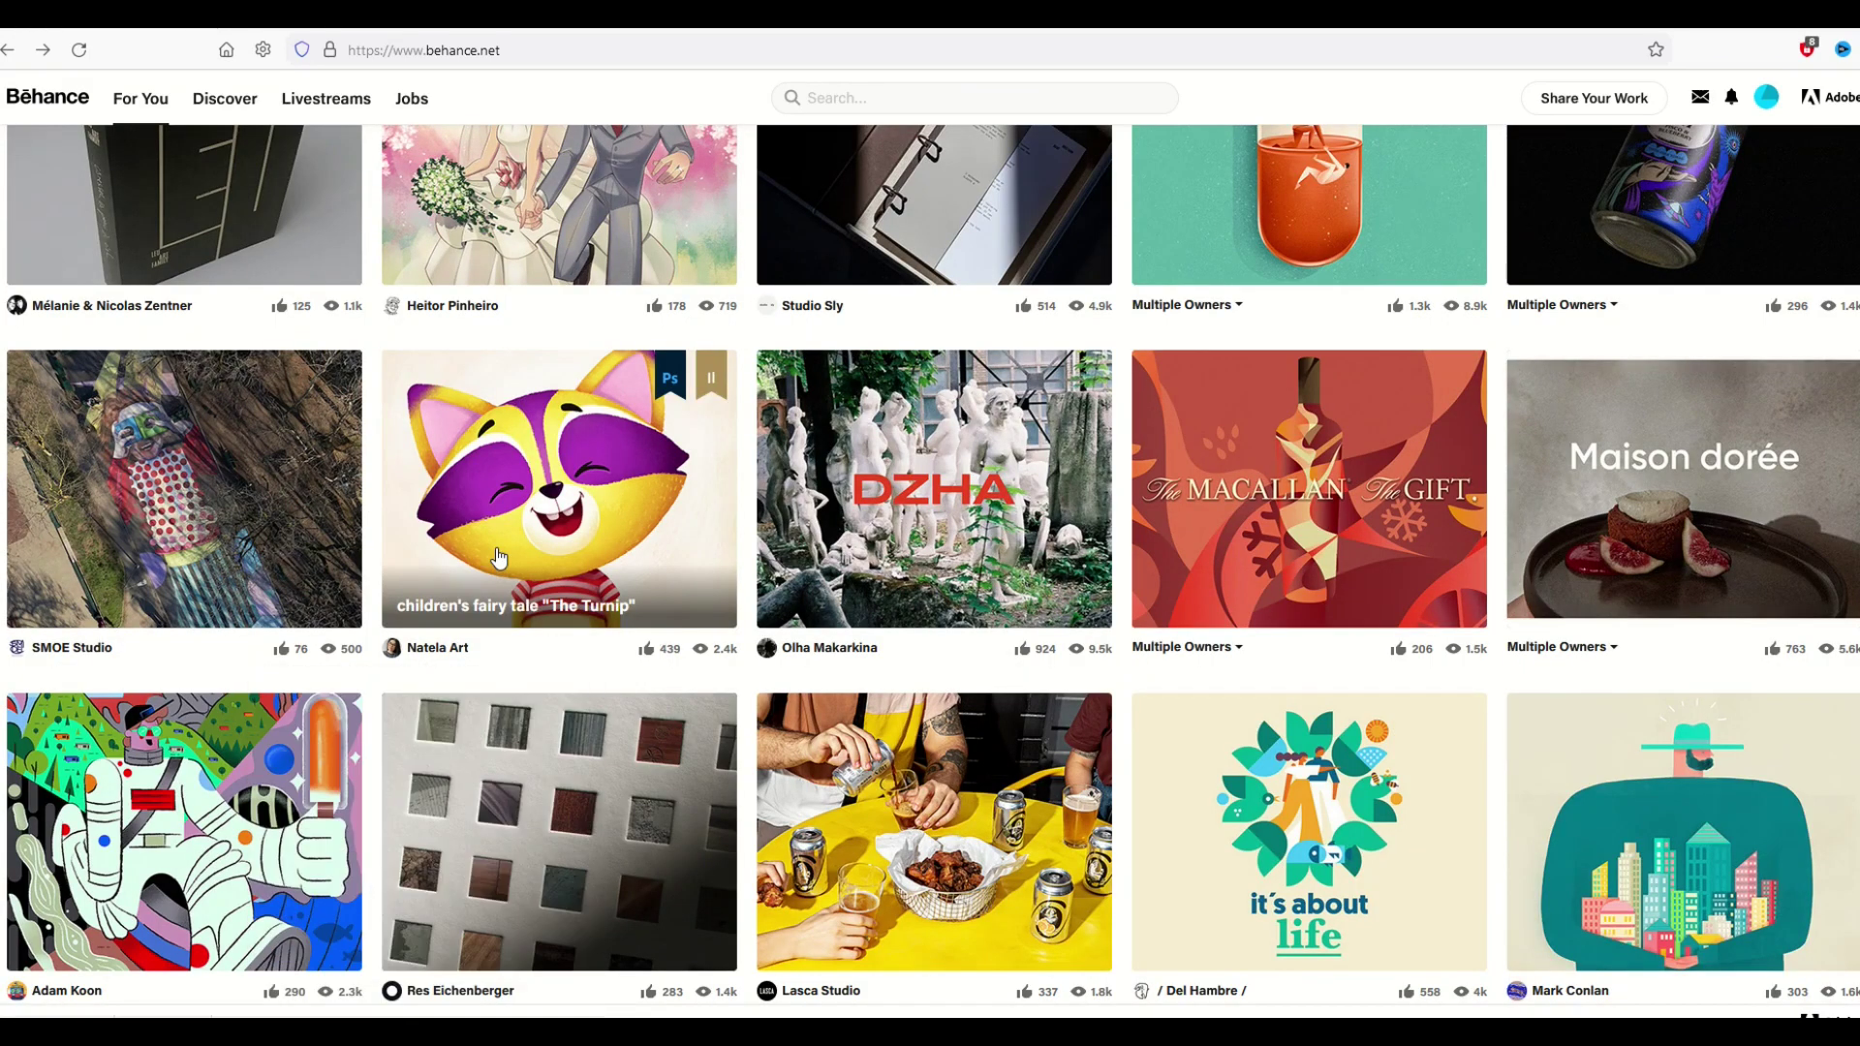
- Open the children's fairy tale "The Turnip" project and examine its book covers, character explorations and full cast of heroes
left_click(558, 521)
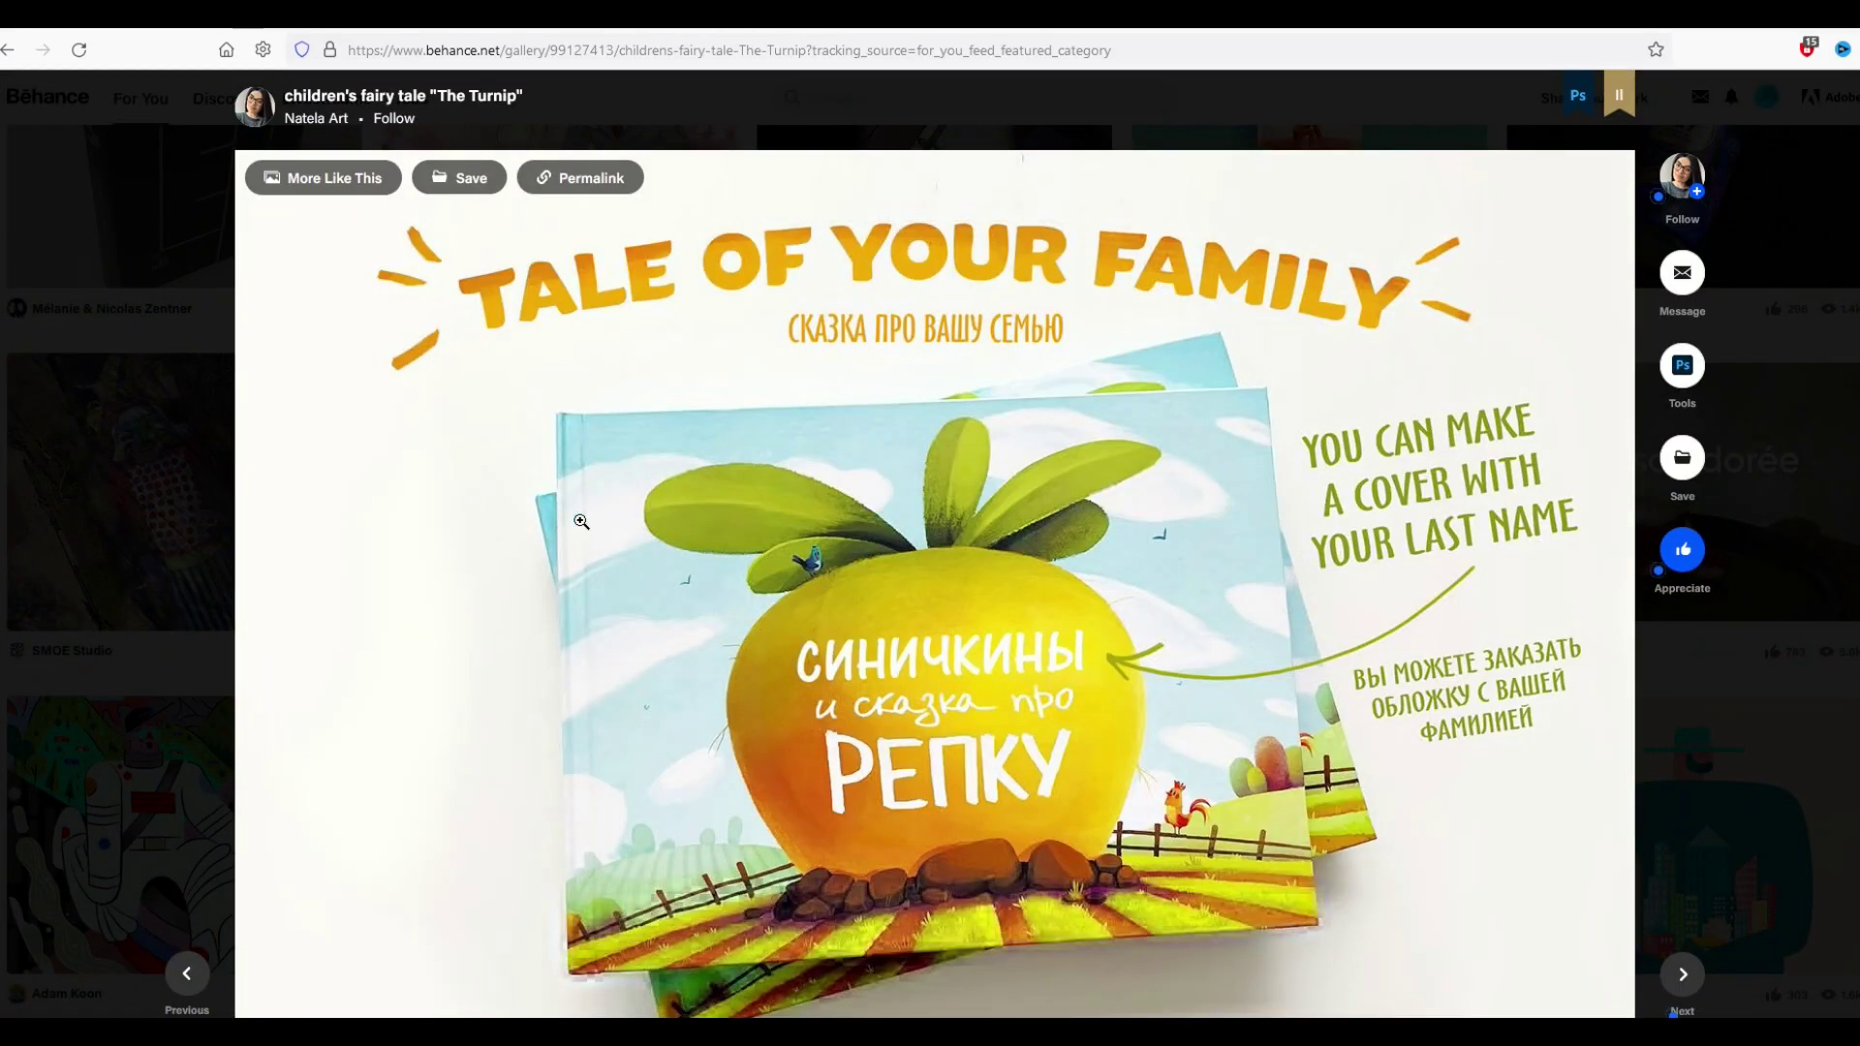
scroll(680, 422, "down", 2)
scroll(680, 422, "down", 10)
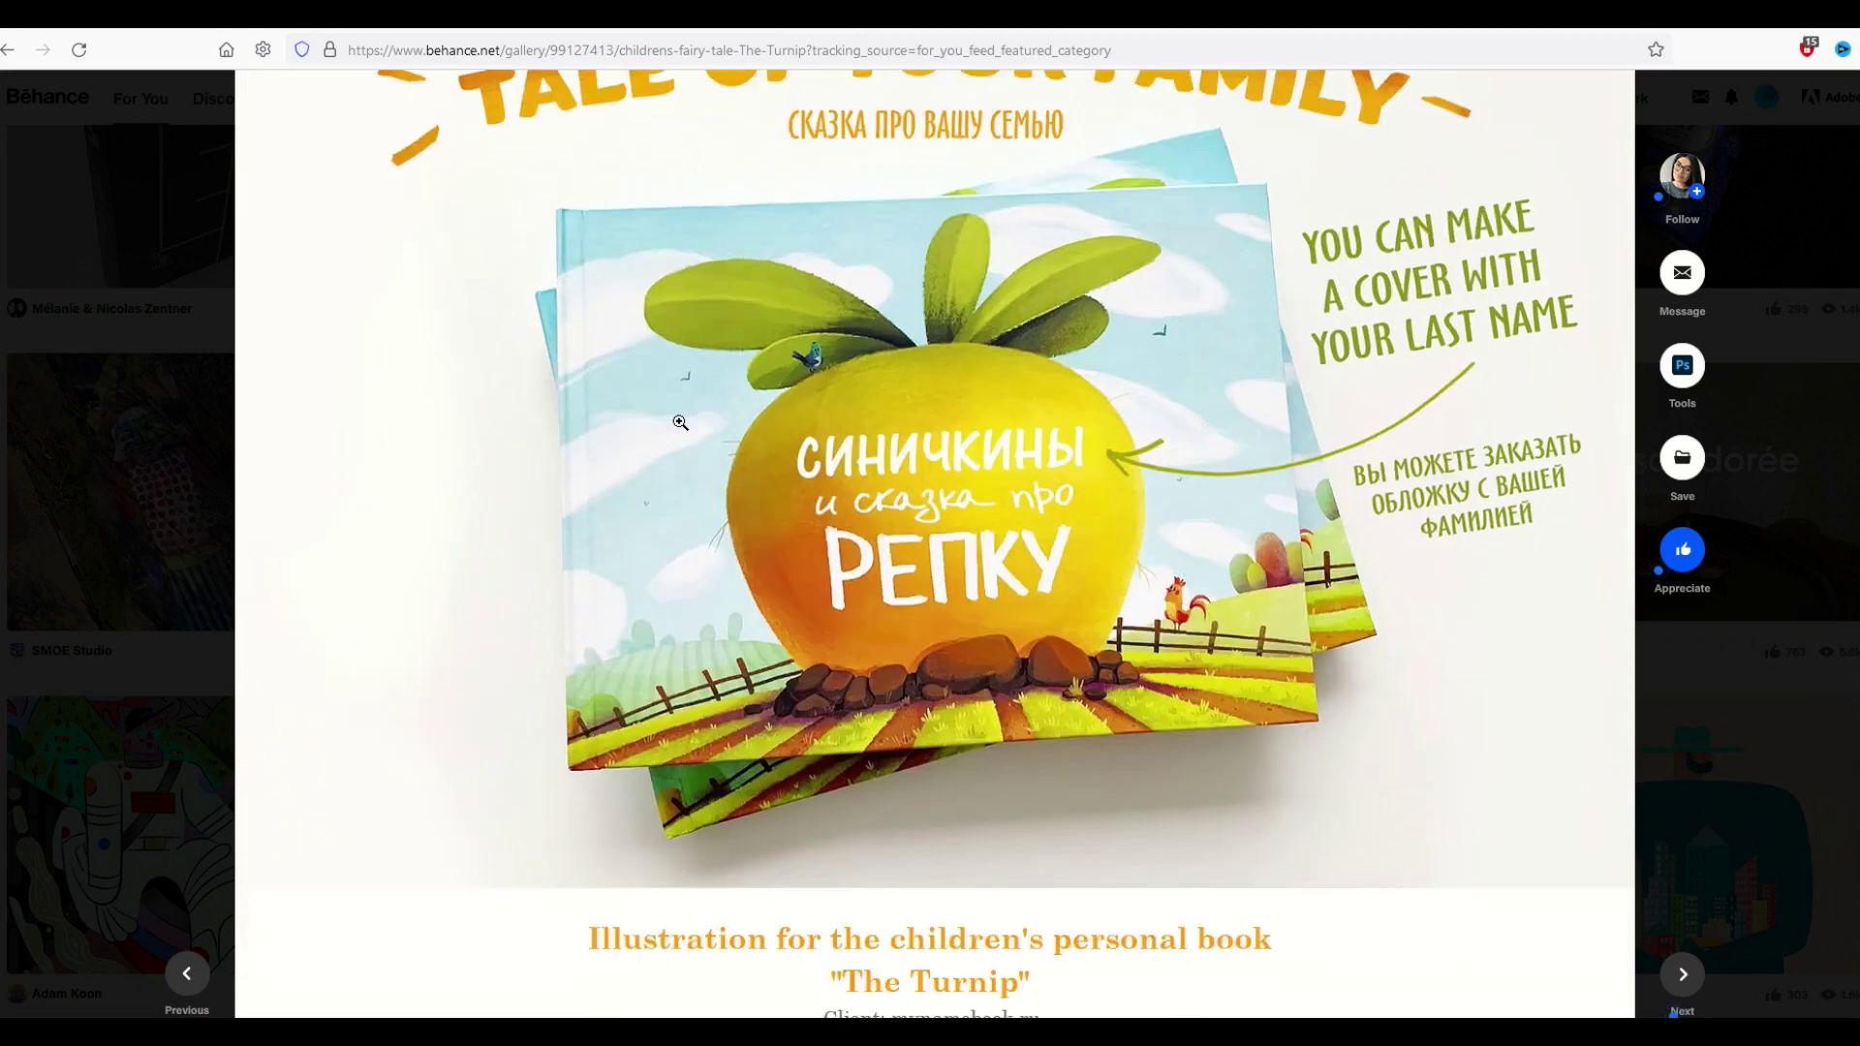
scroll(685, 429, "down", 12)
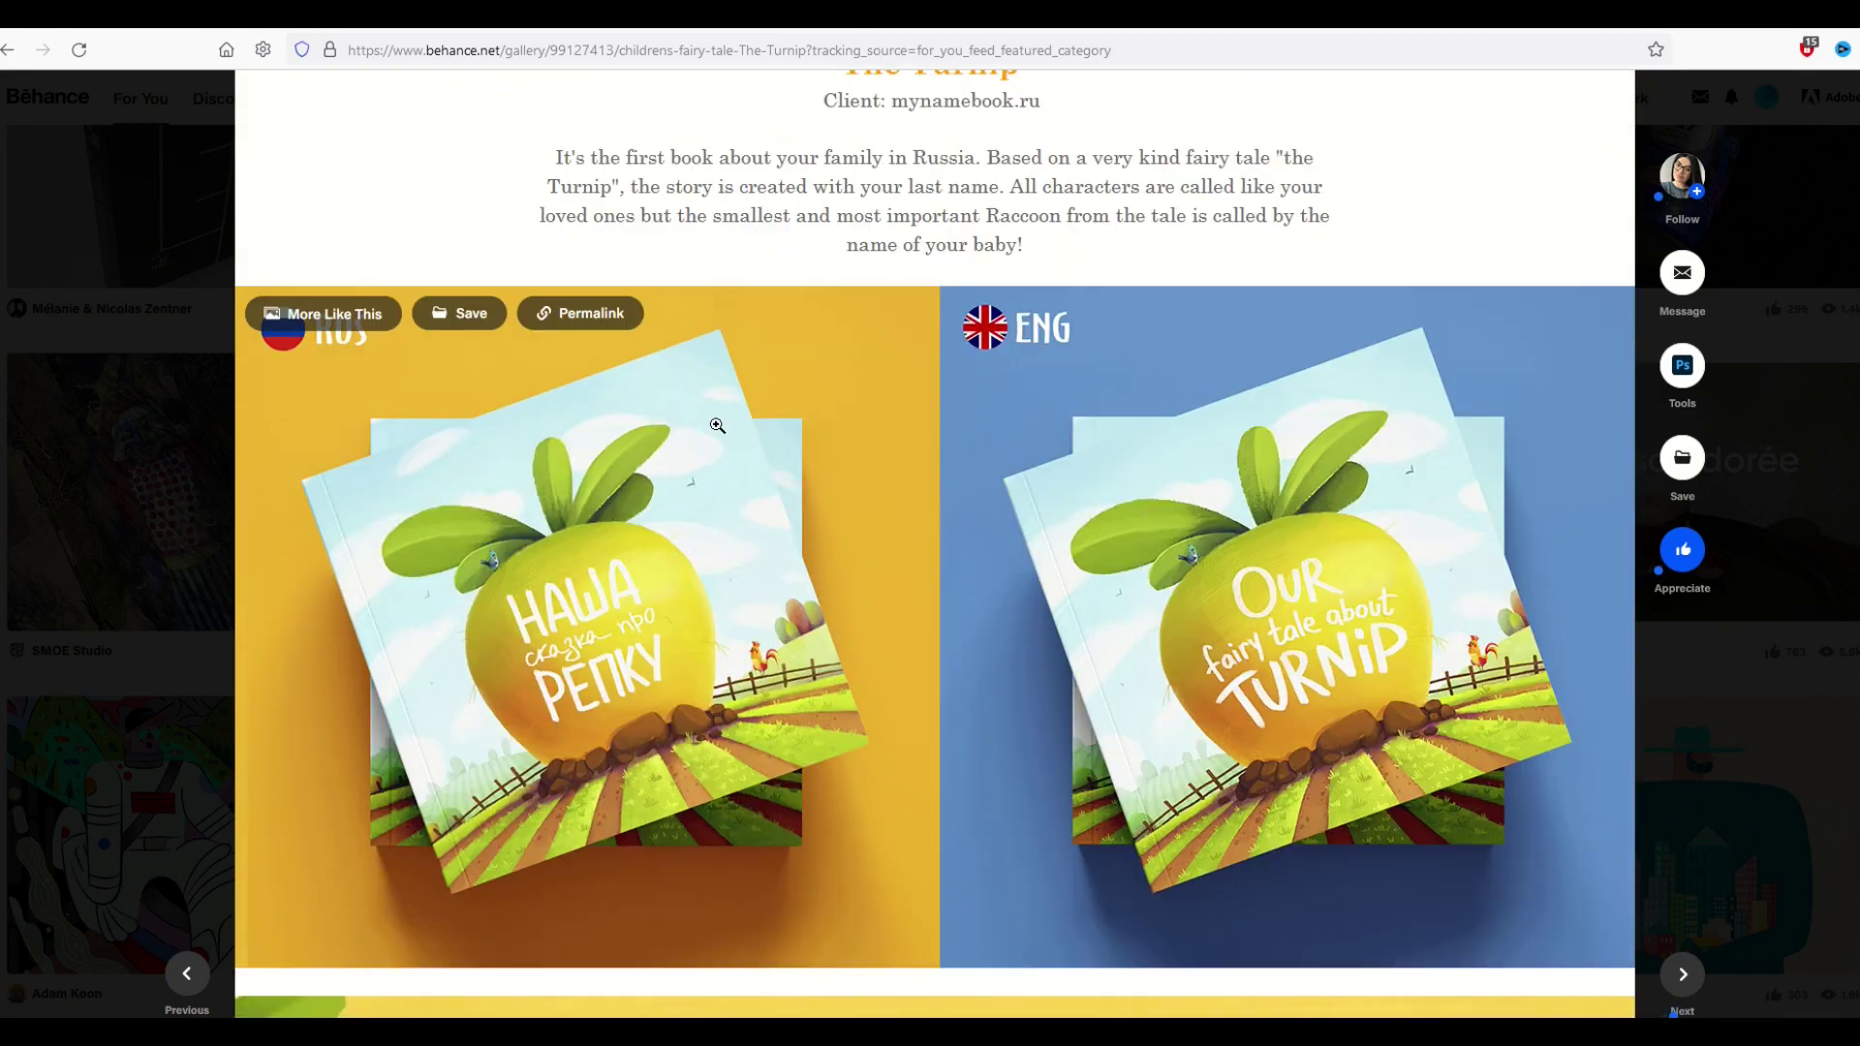
scroll(732, 430, "down", 12)
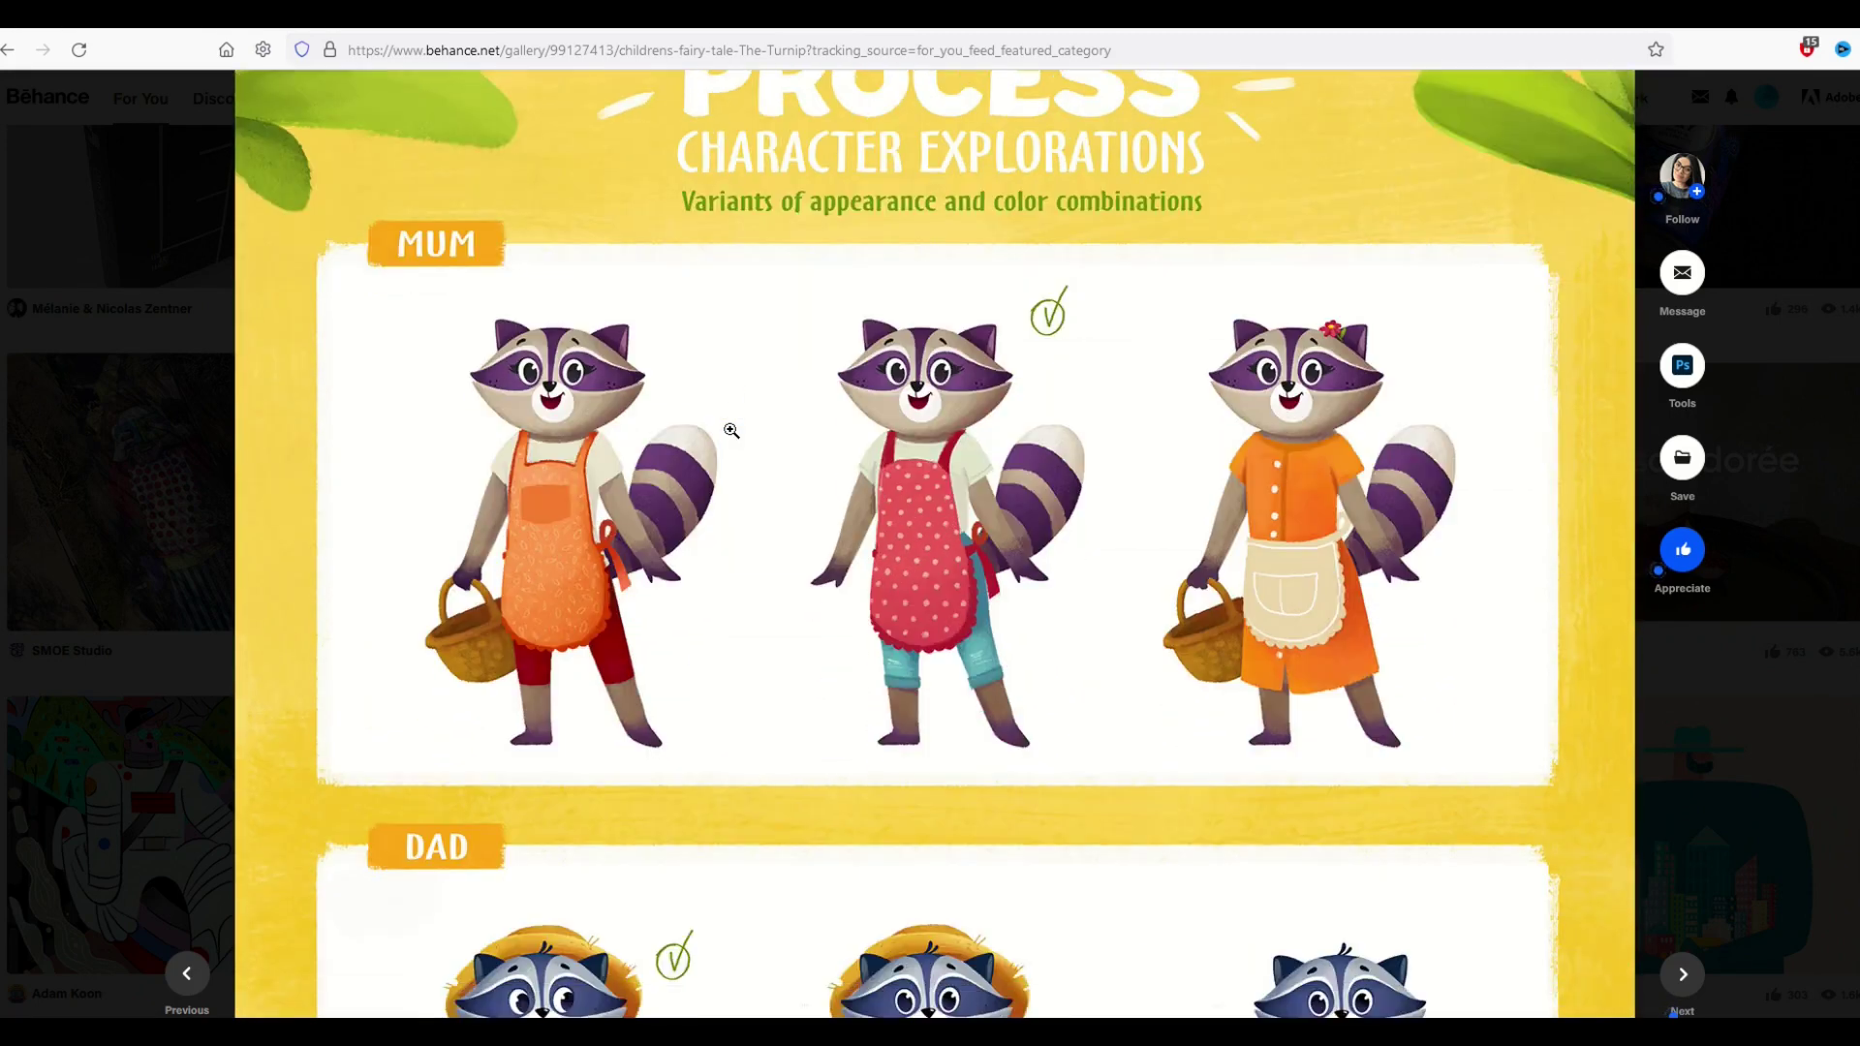
scroll(731, 431, "down", 7)
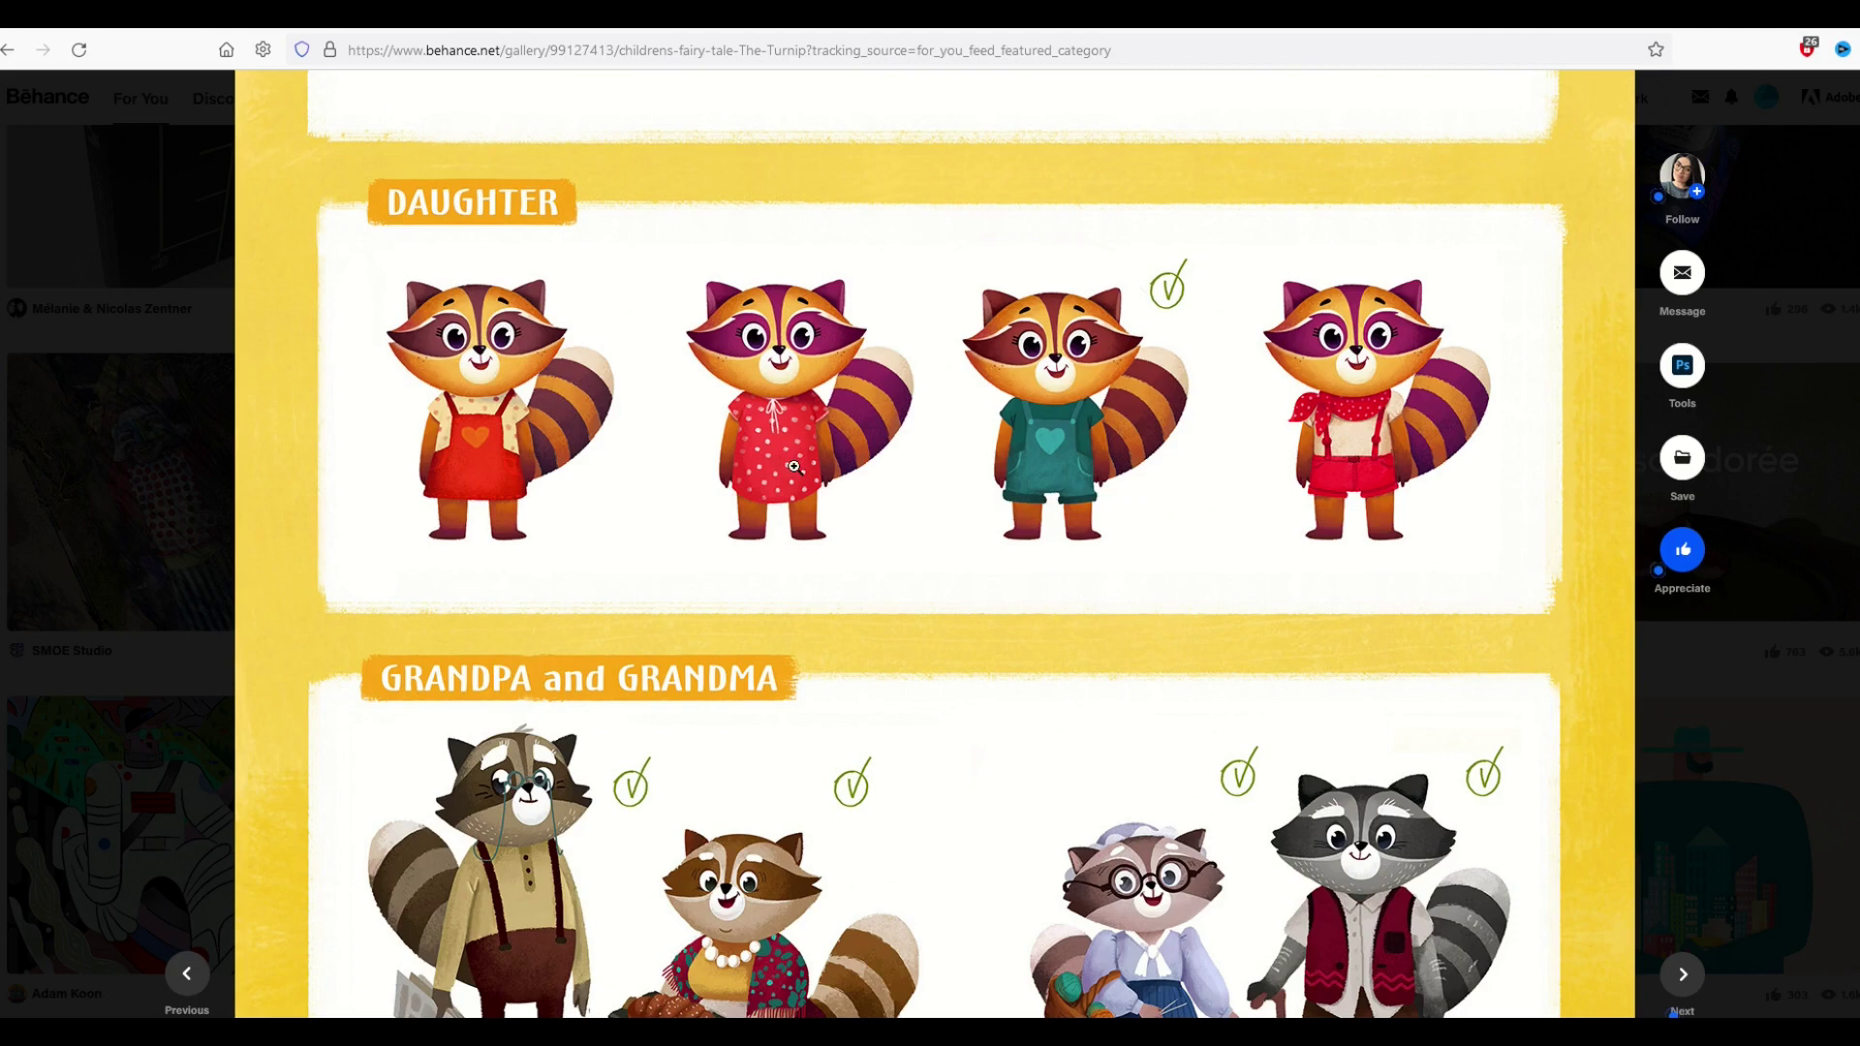
scroll(794, 467, "down", 10)
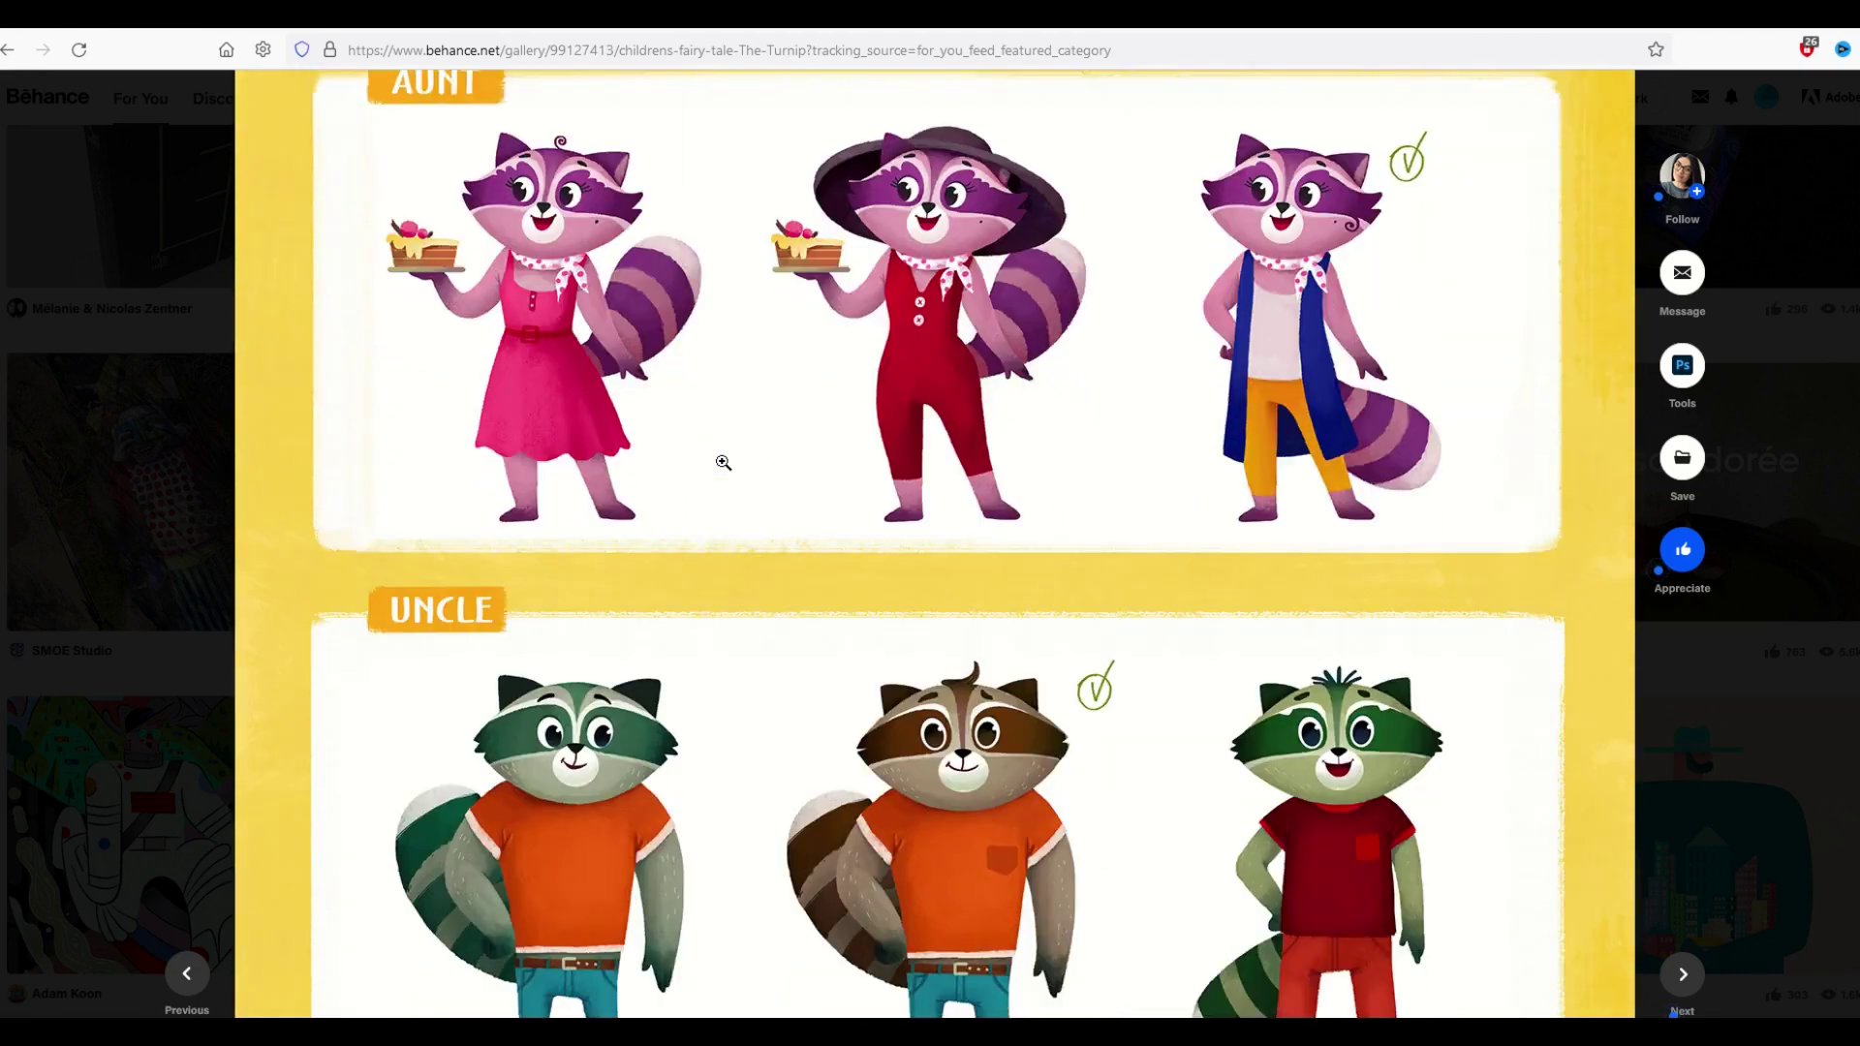
scroll(723, 463, "down", 9)
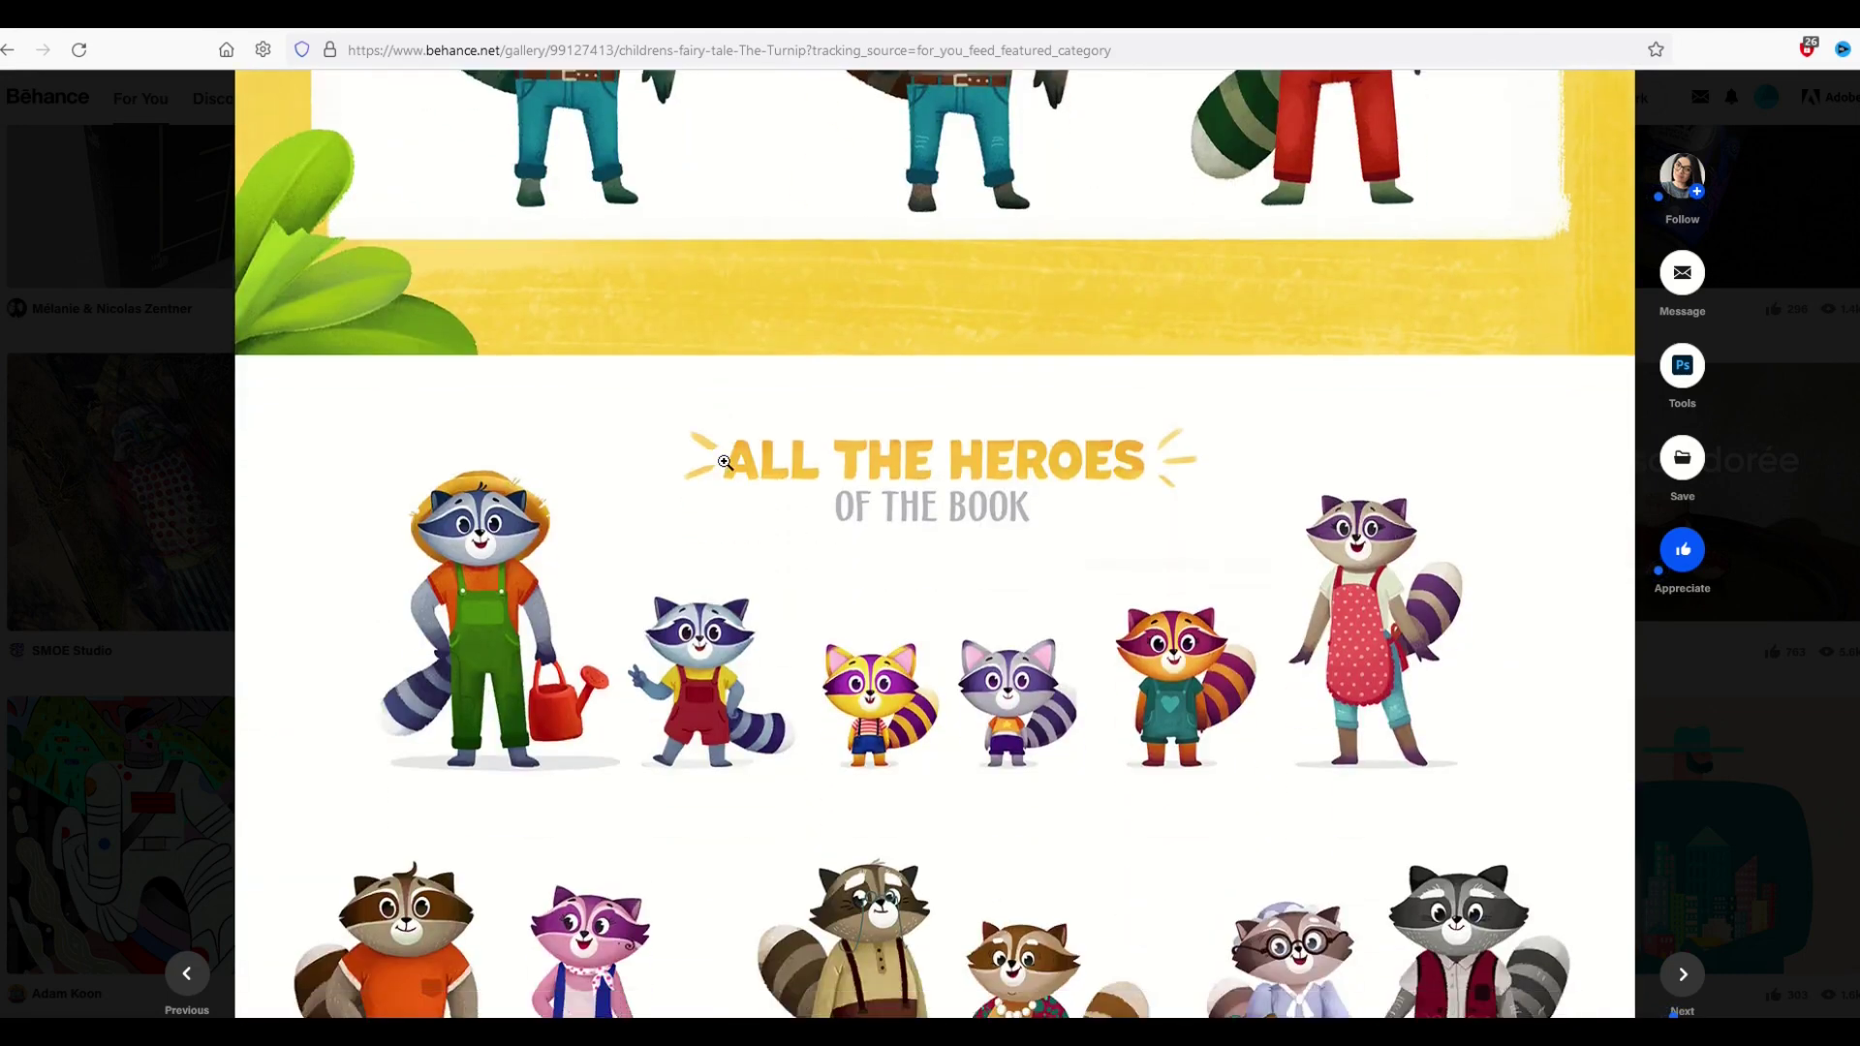
scroll(722, 461, "down", 3)
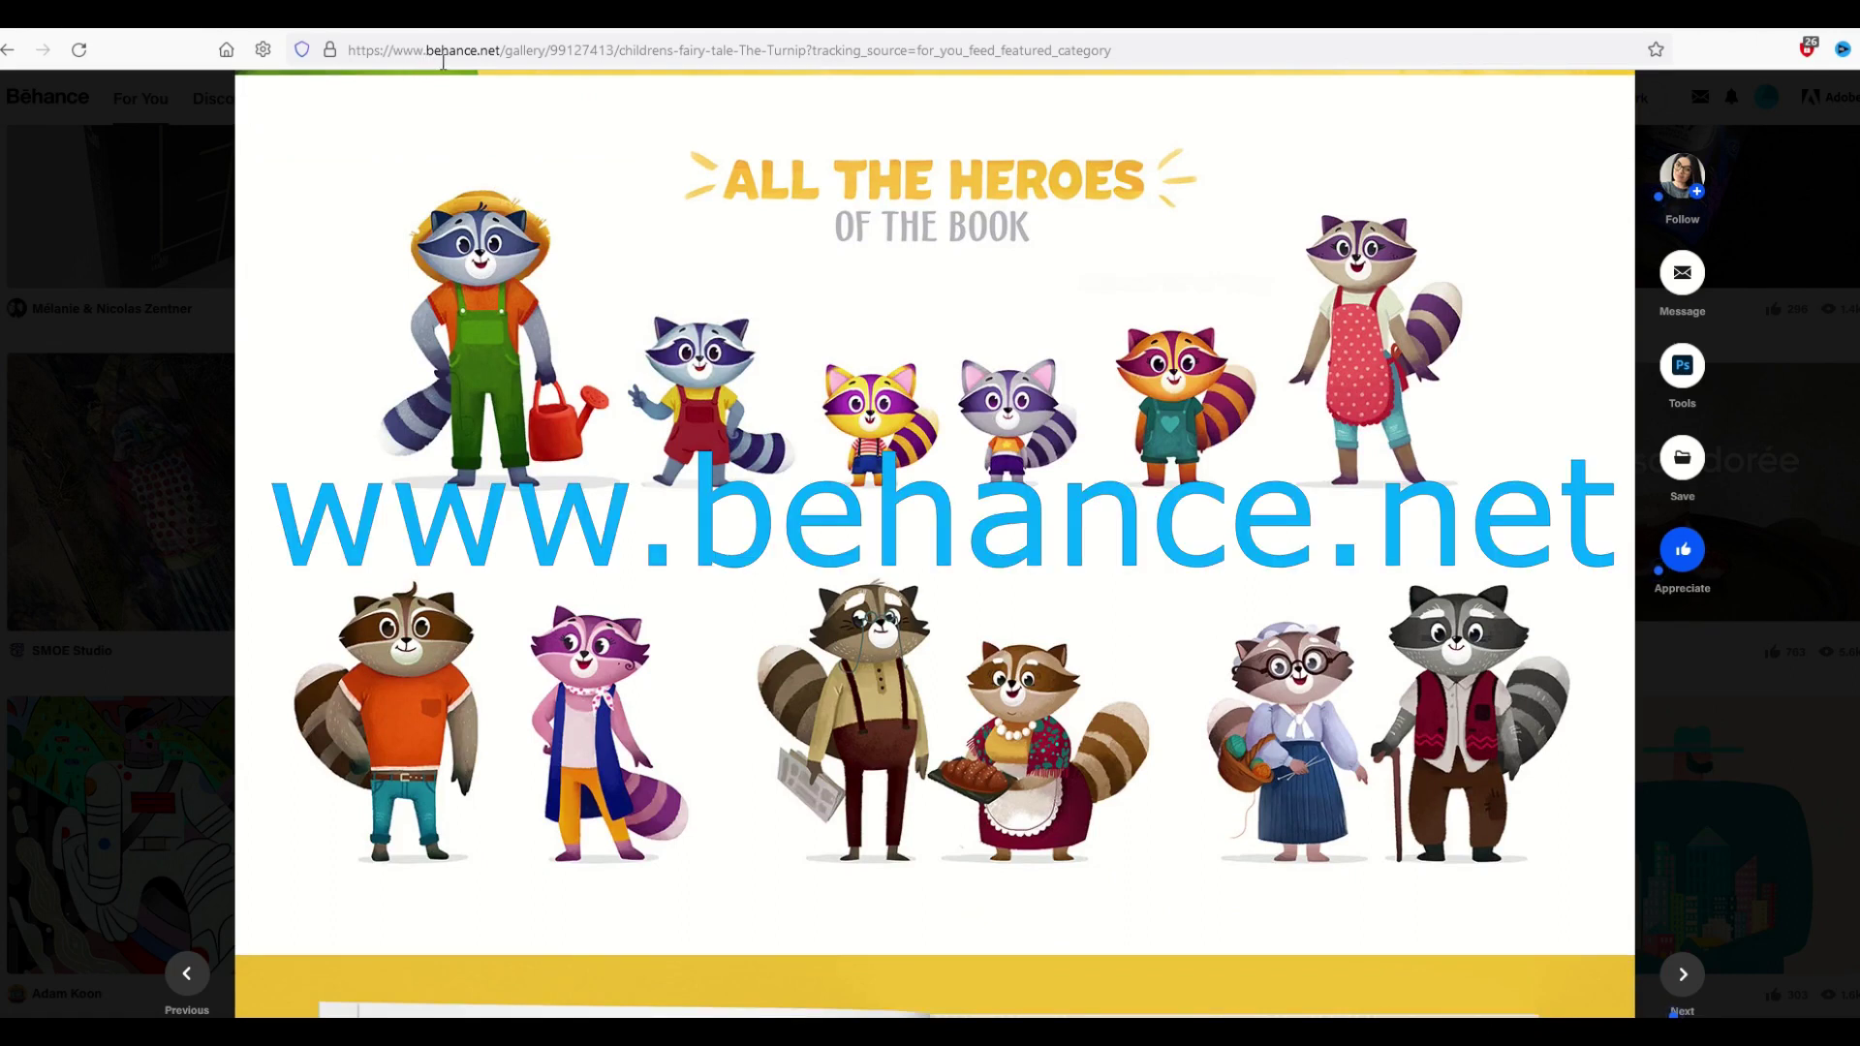
scroll(1414, 224, "up", 10)
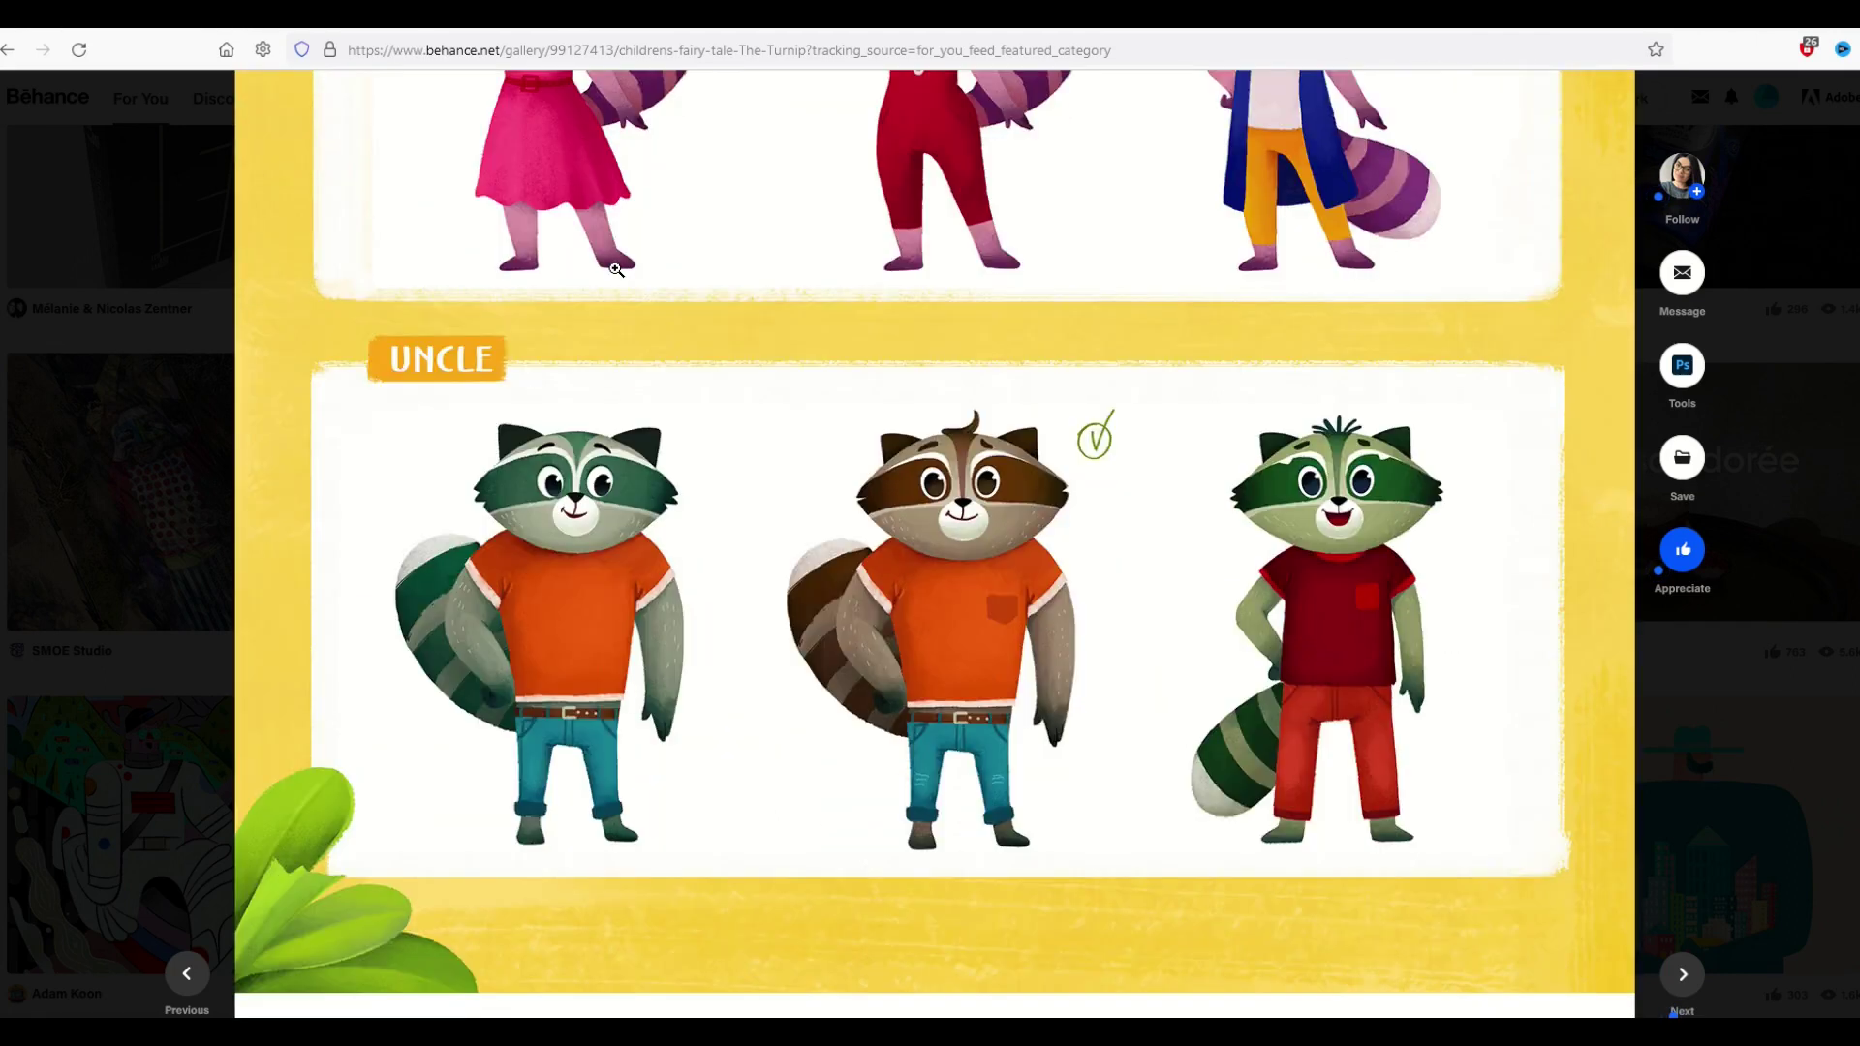
- Return to the Open Shop form on Creative Fabrica and review the design portfolio links field
left_click(1837, 70)
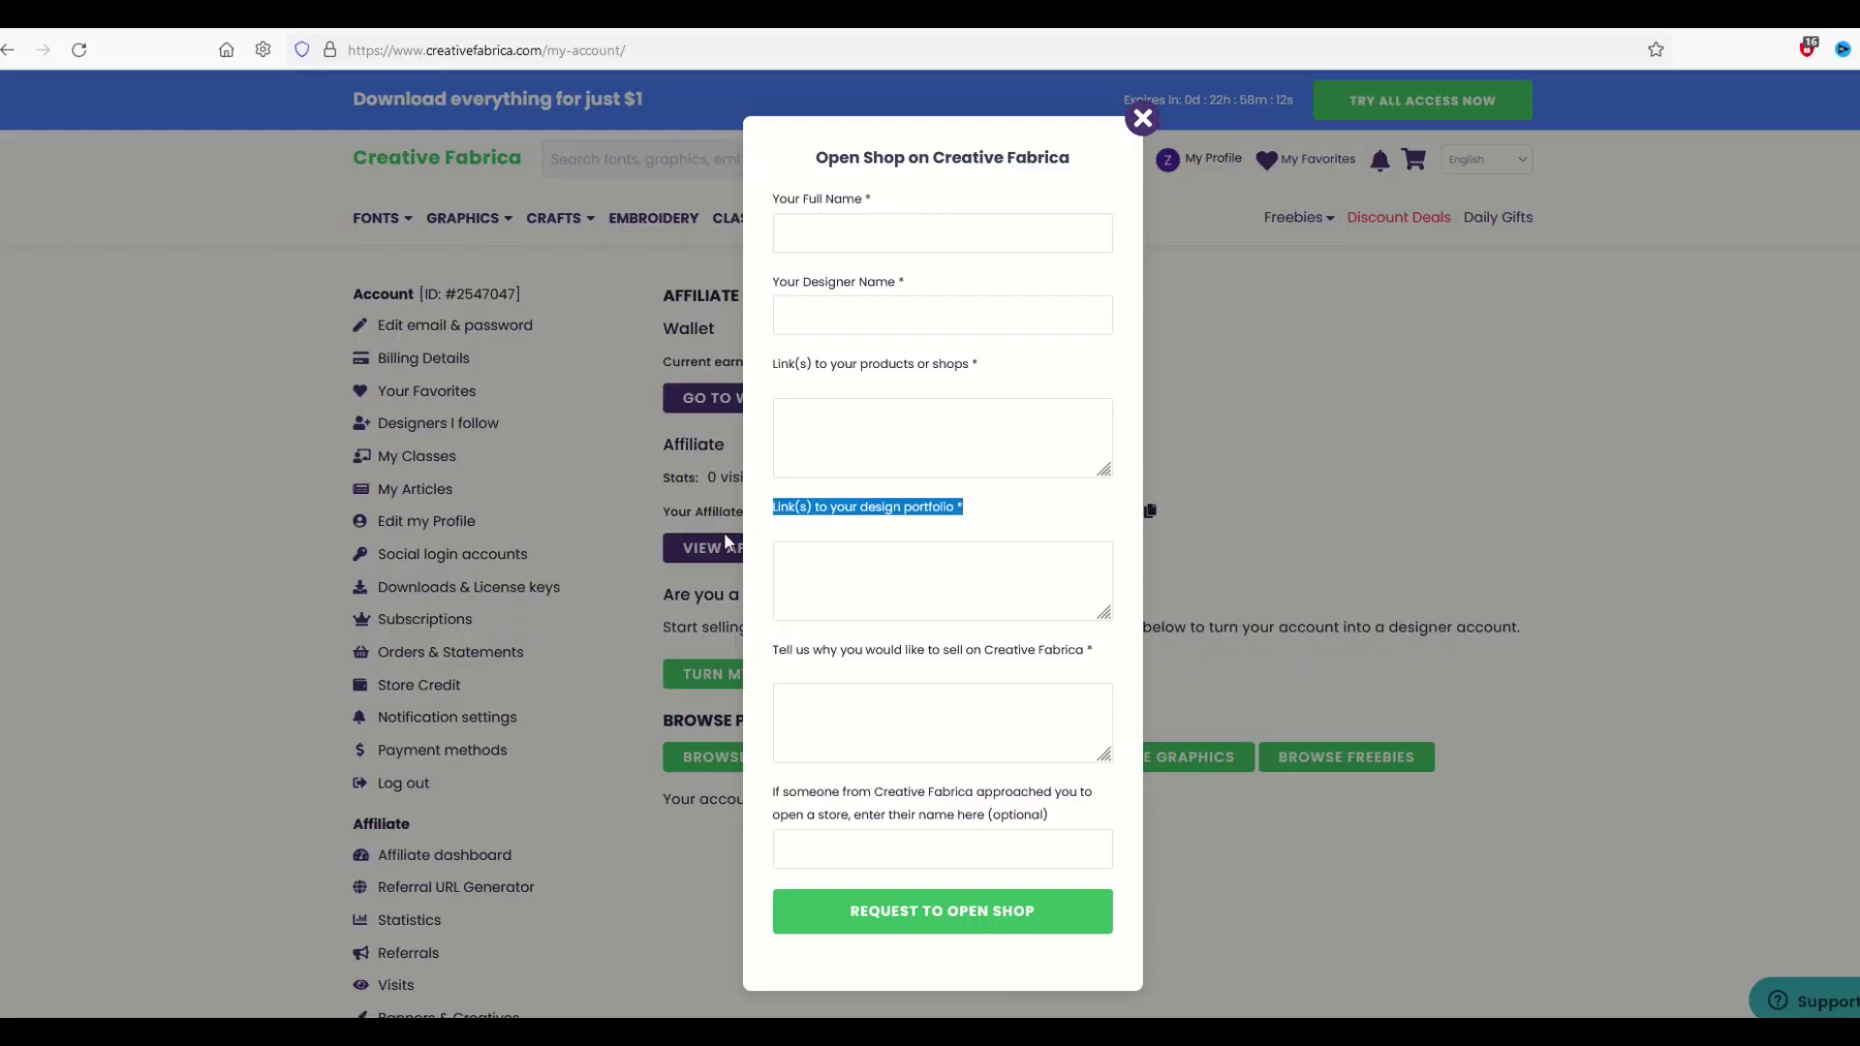
left_click(789, 513)
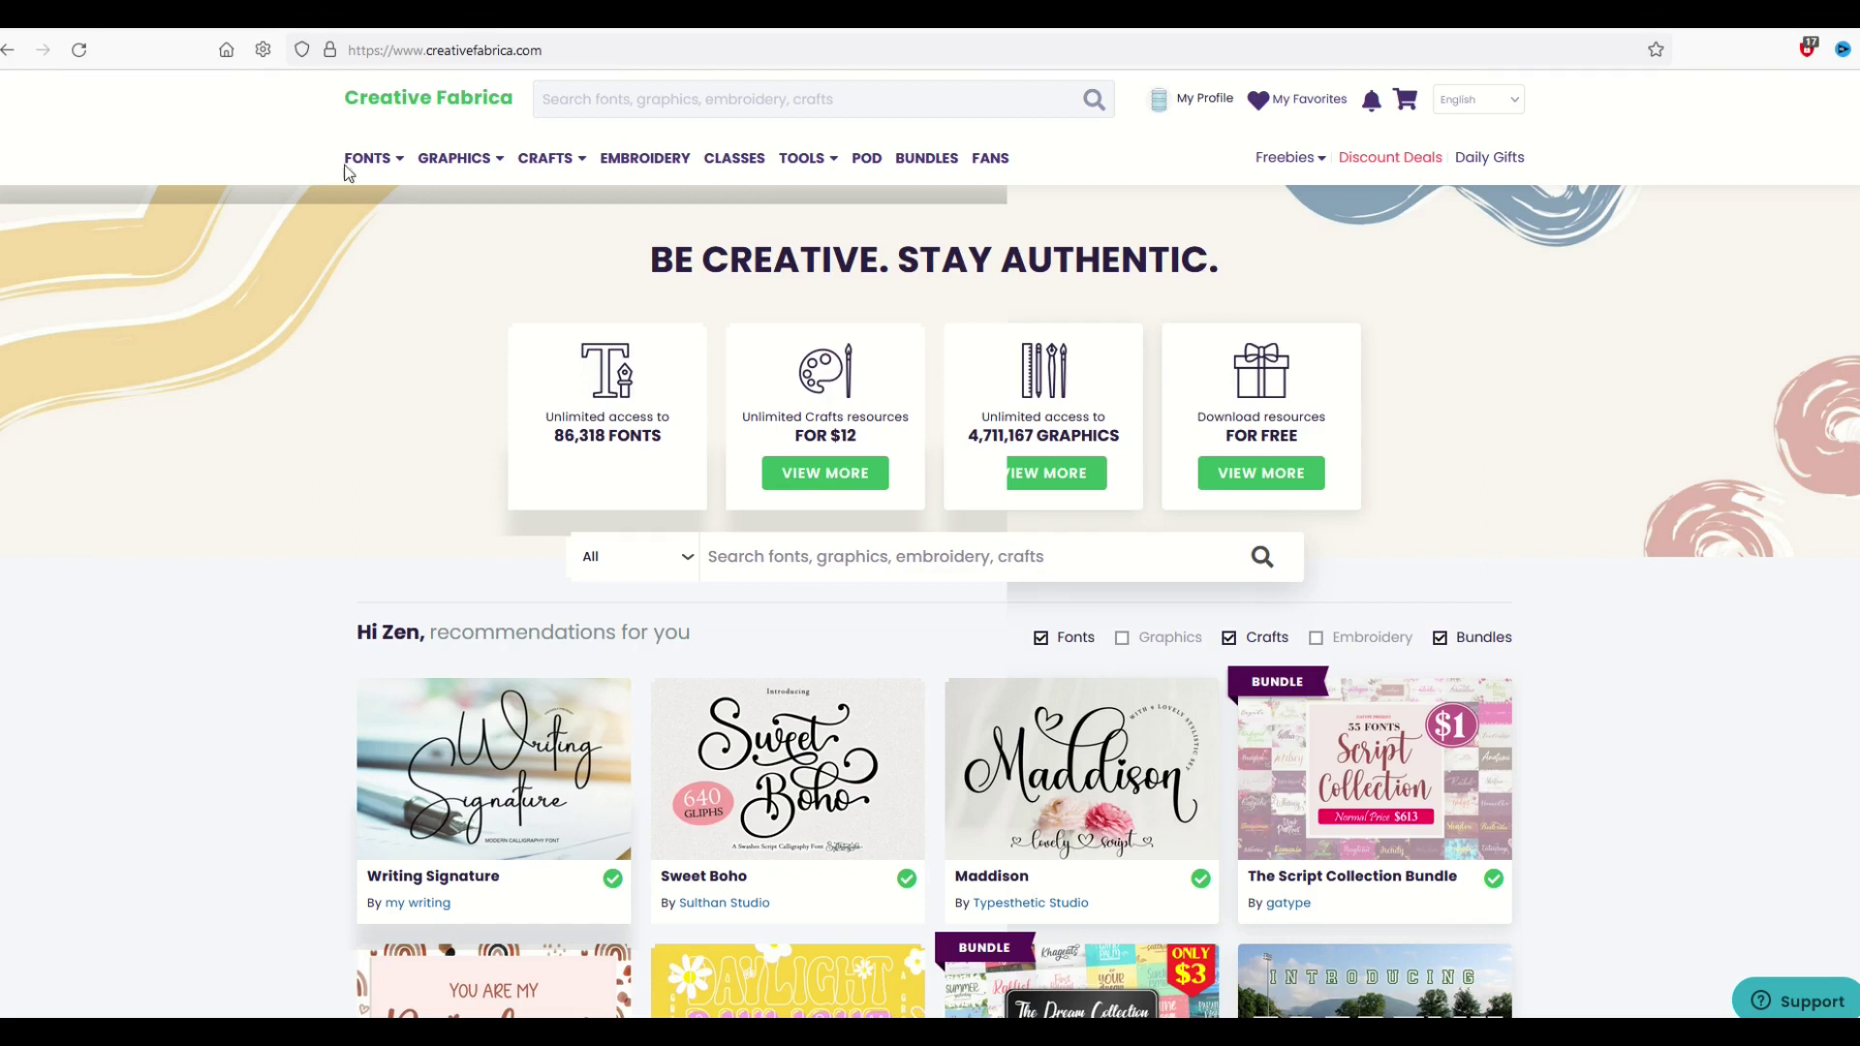
- Browse all graphics on Creative Fabrica, search for "canada funny" and look through the resulting designs
mouse_move(420, 166)
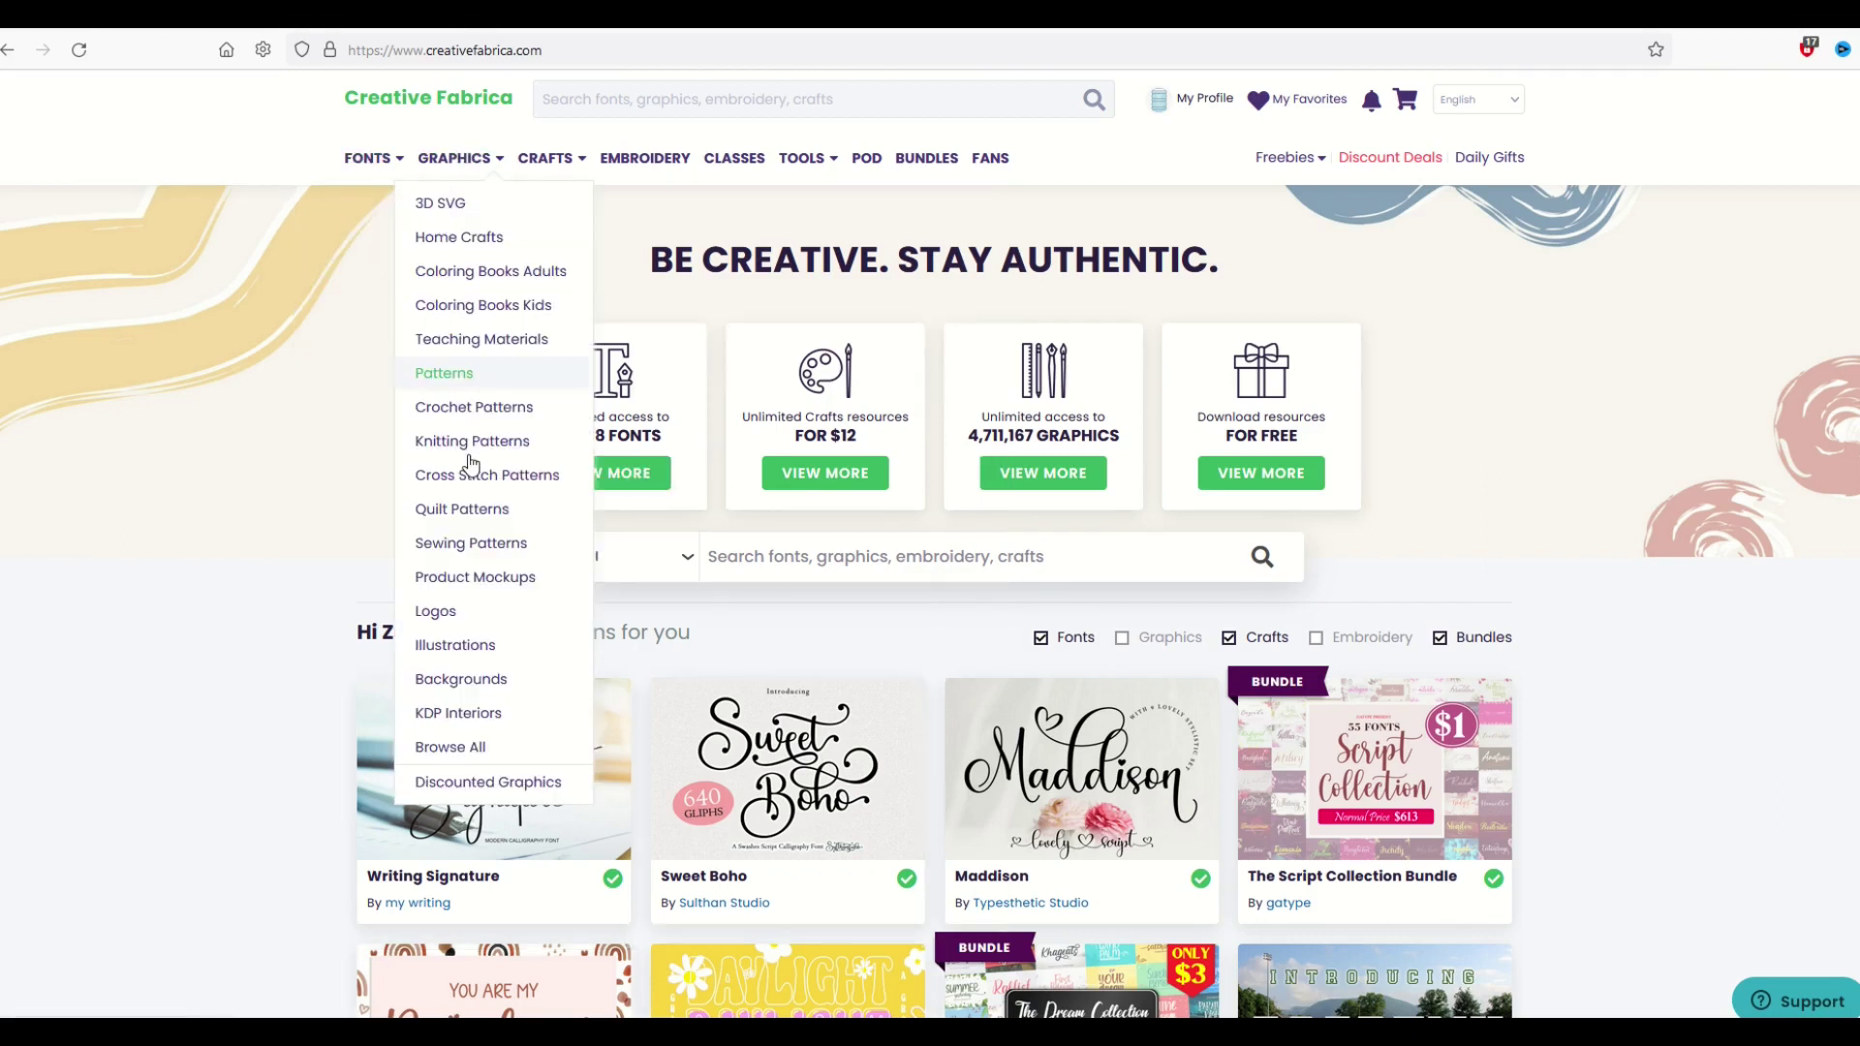
left_click(462, 752)
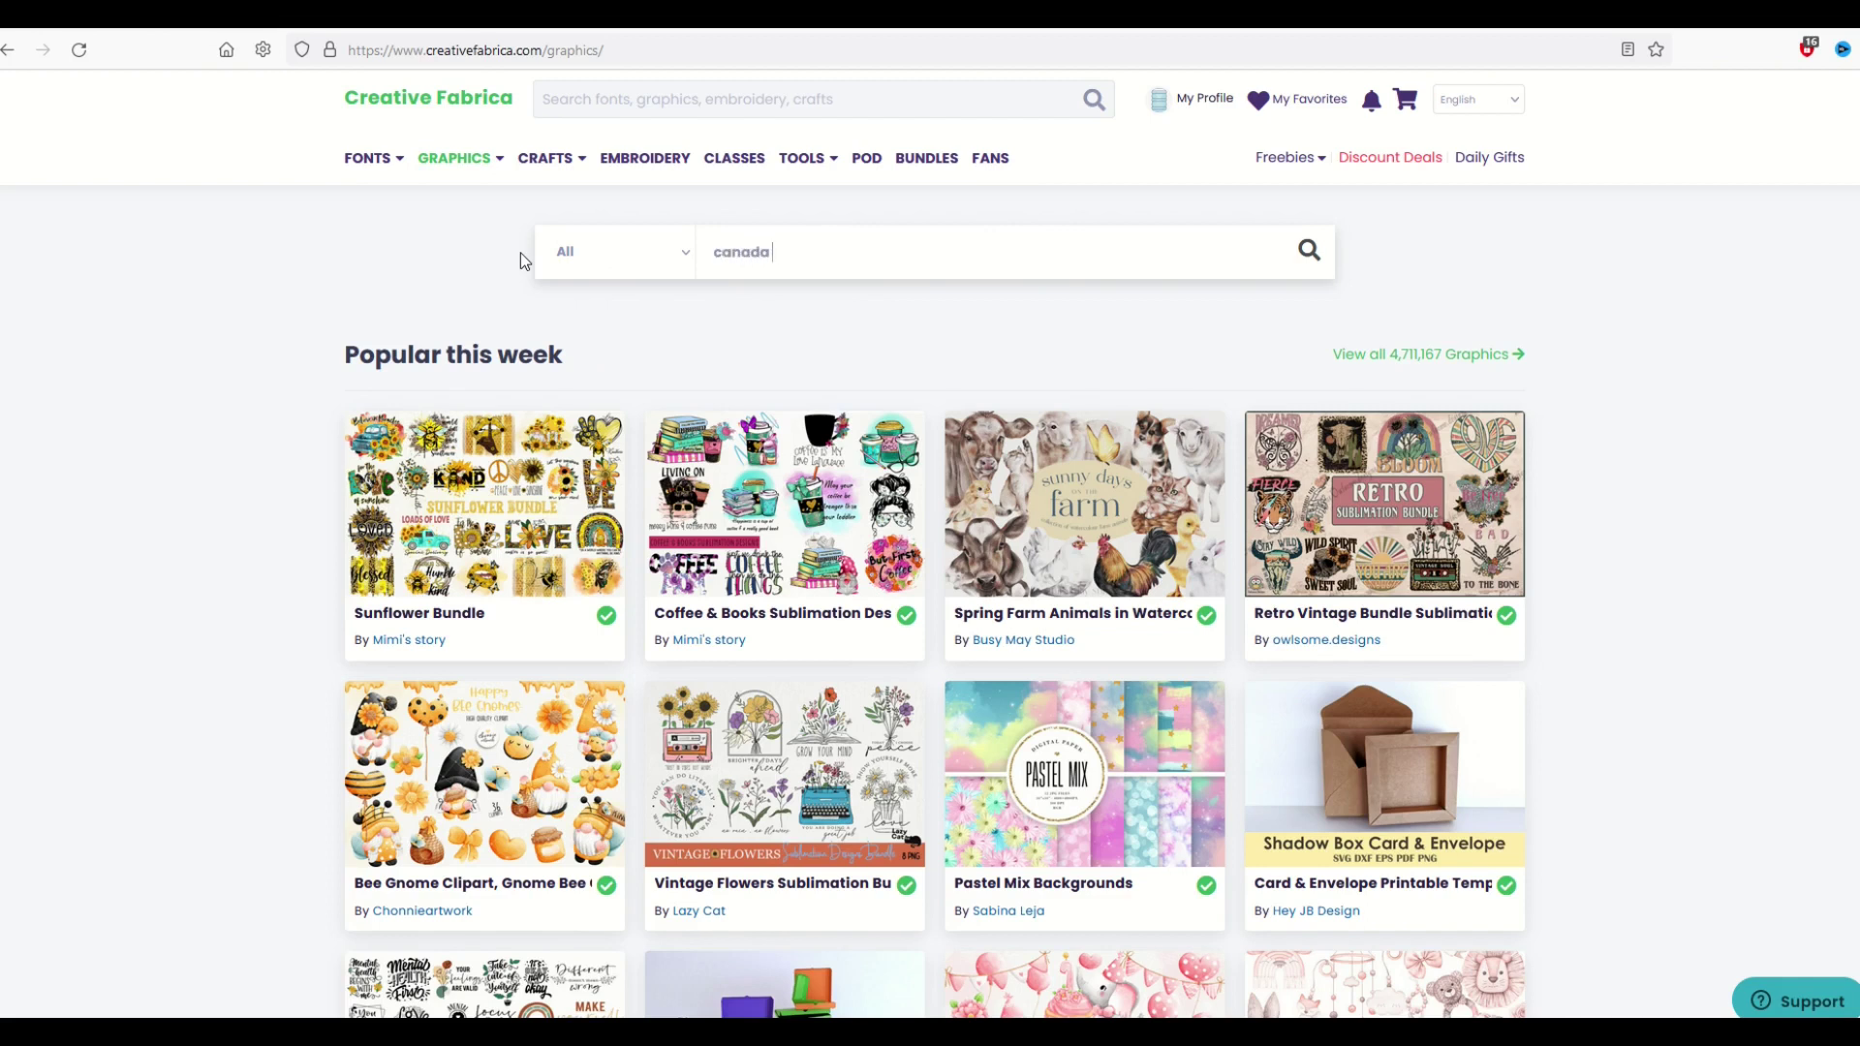
type("funny")
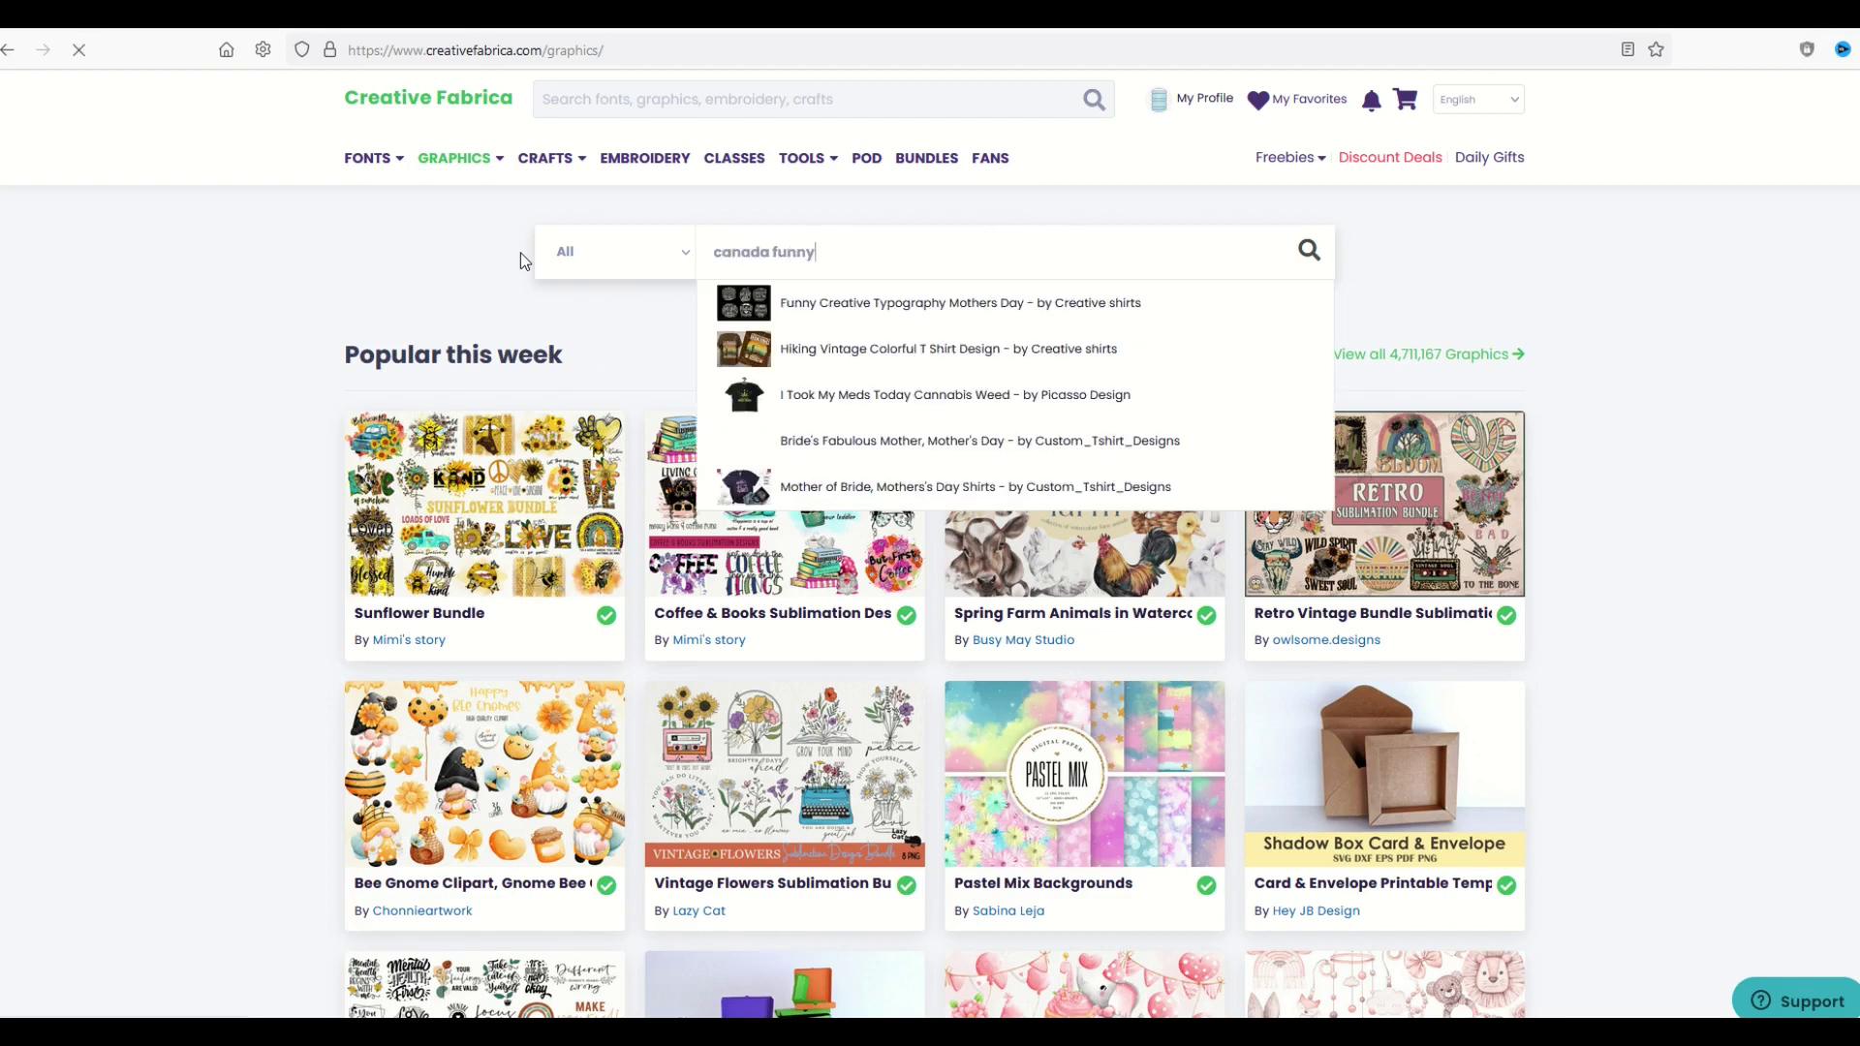
key("Return")
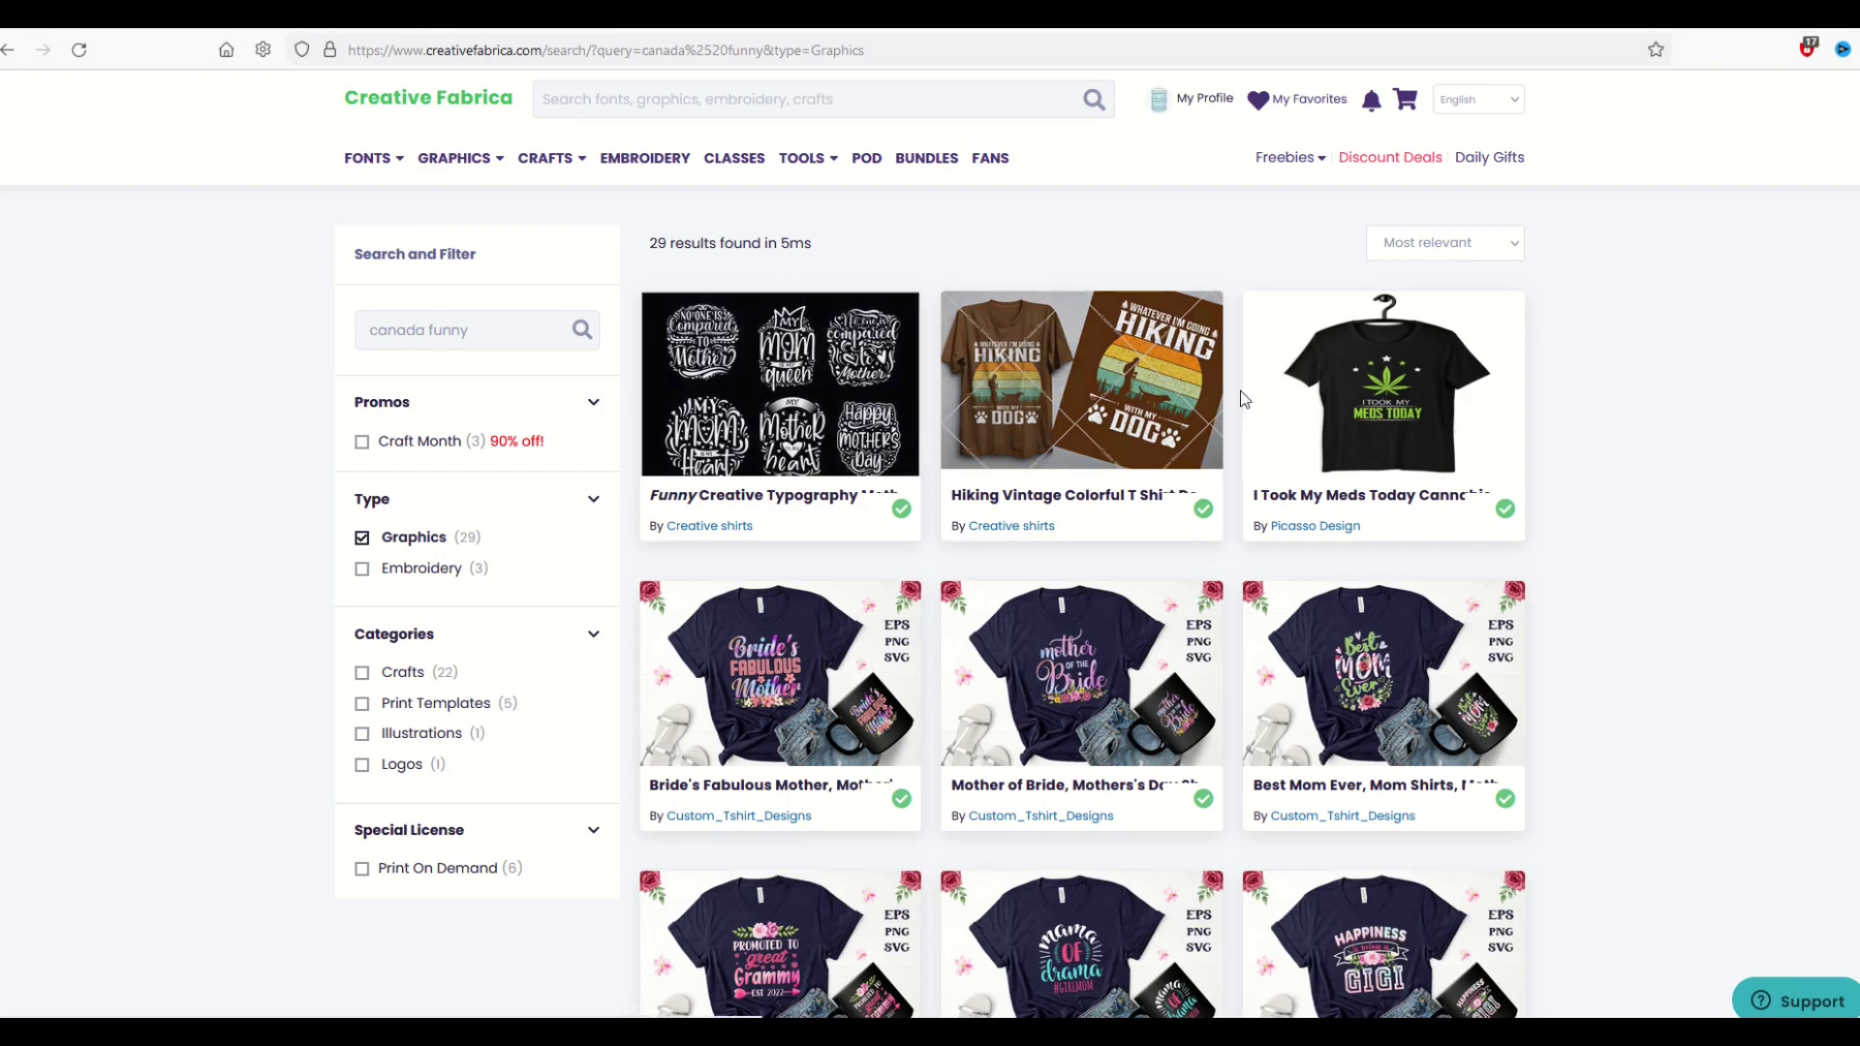
scroll(1244, 399, "down", 12)
scroll(1305, 472, "down", 10)
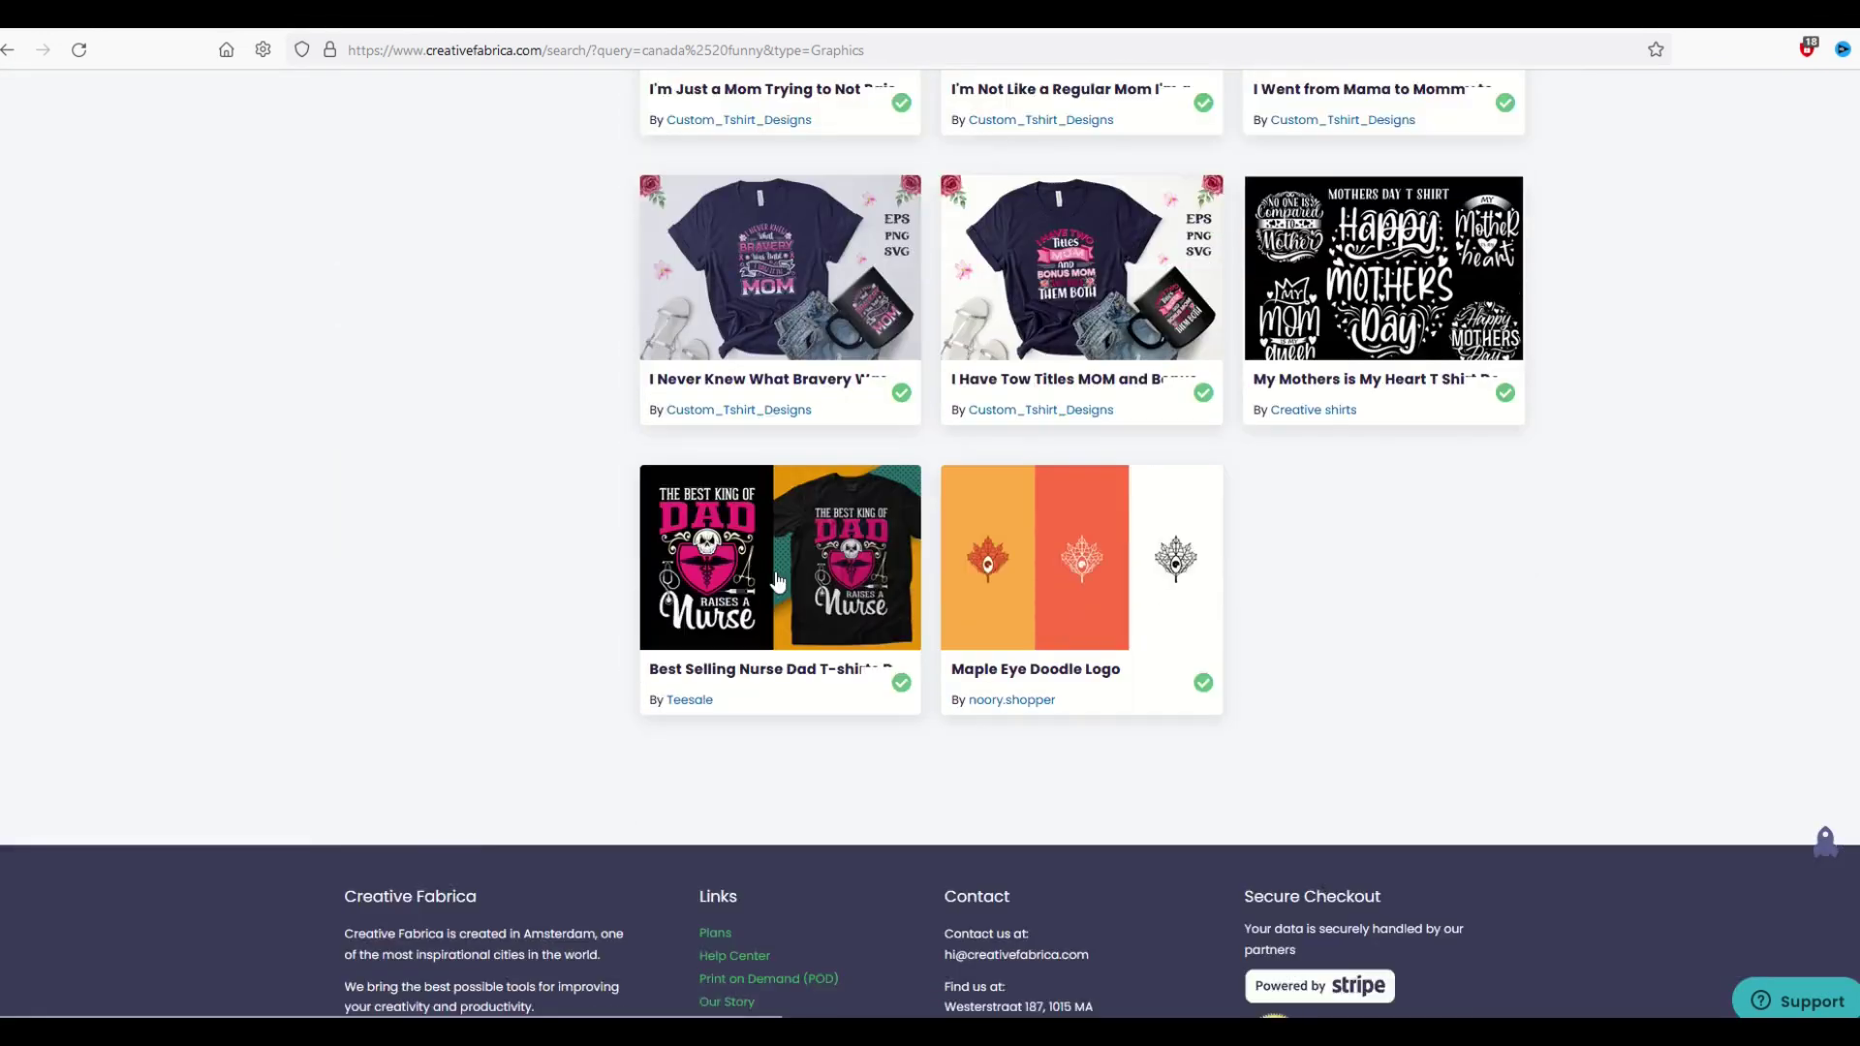
scroll(777, 581, "down", 1)
scroll(1027, 552, "up", 15)
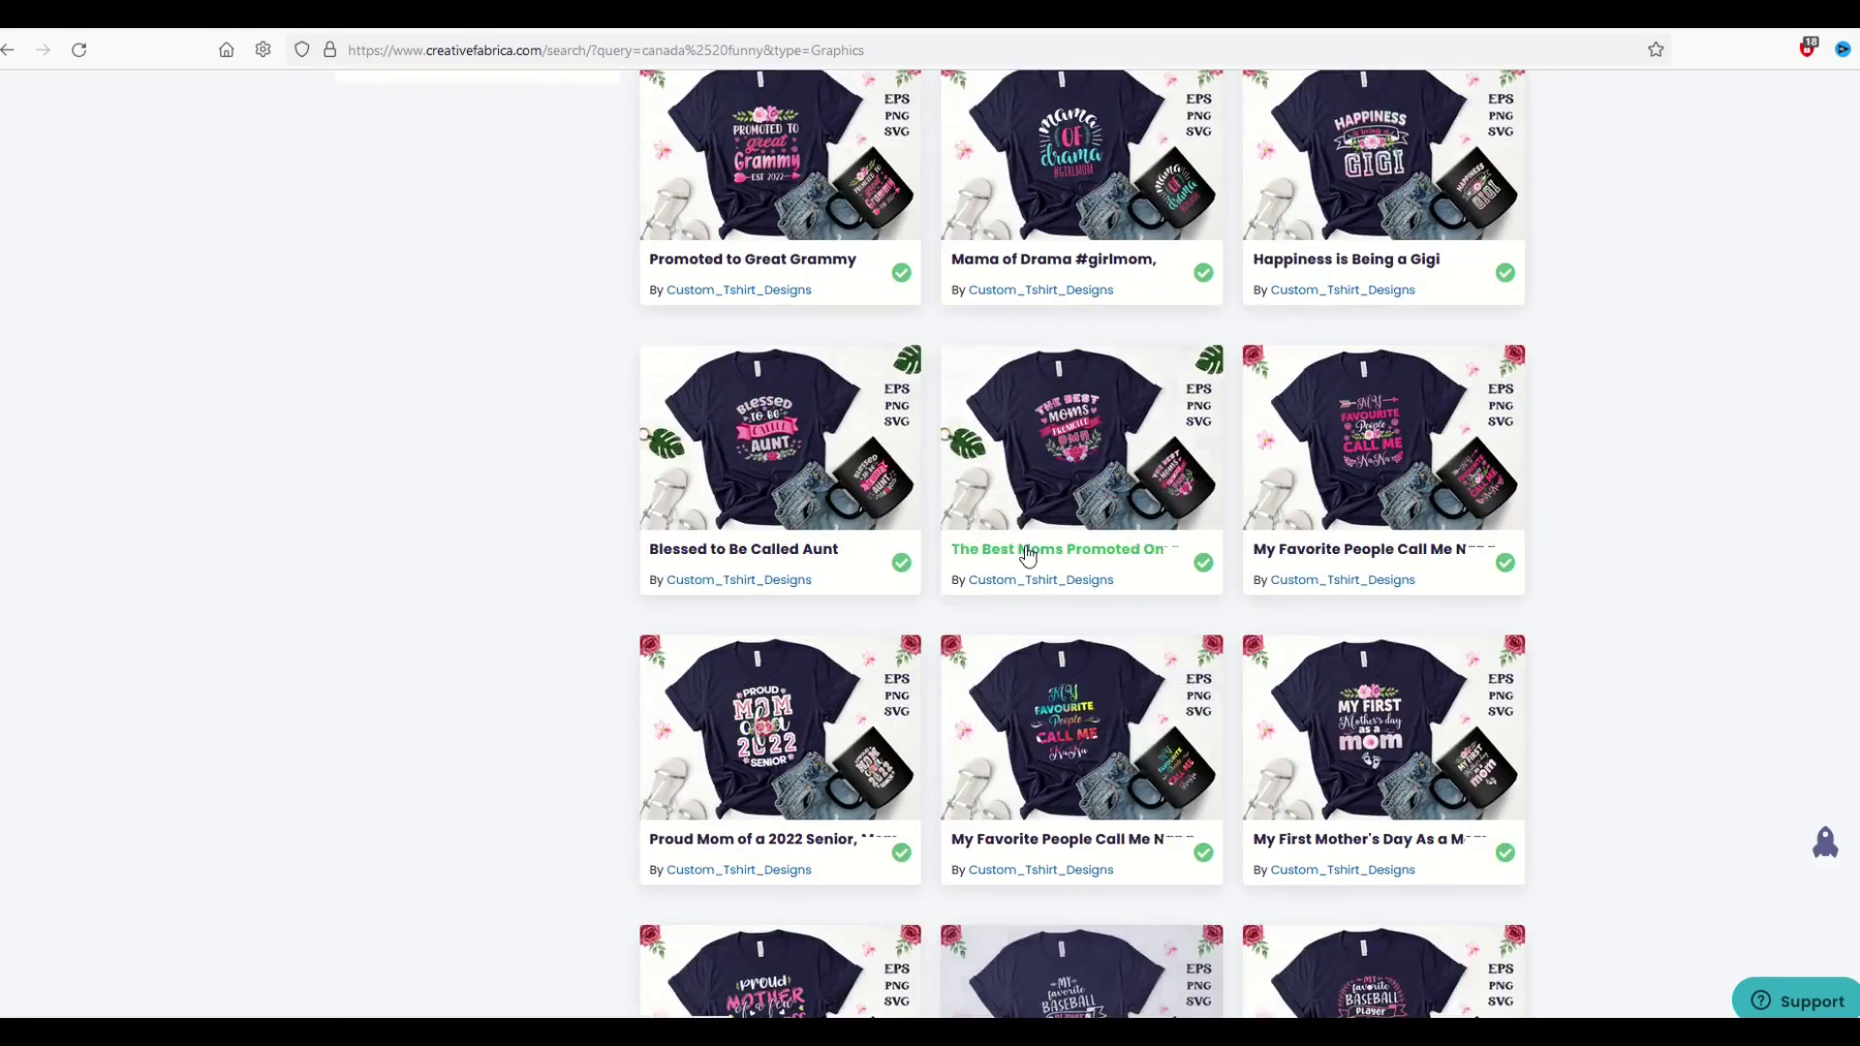
scroll(1026, 552, "up", 8)
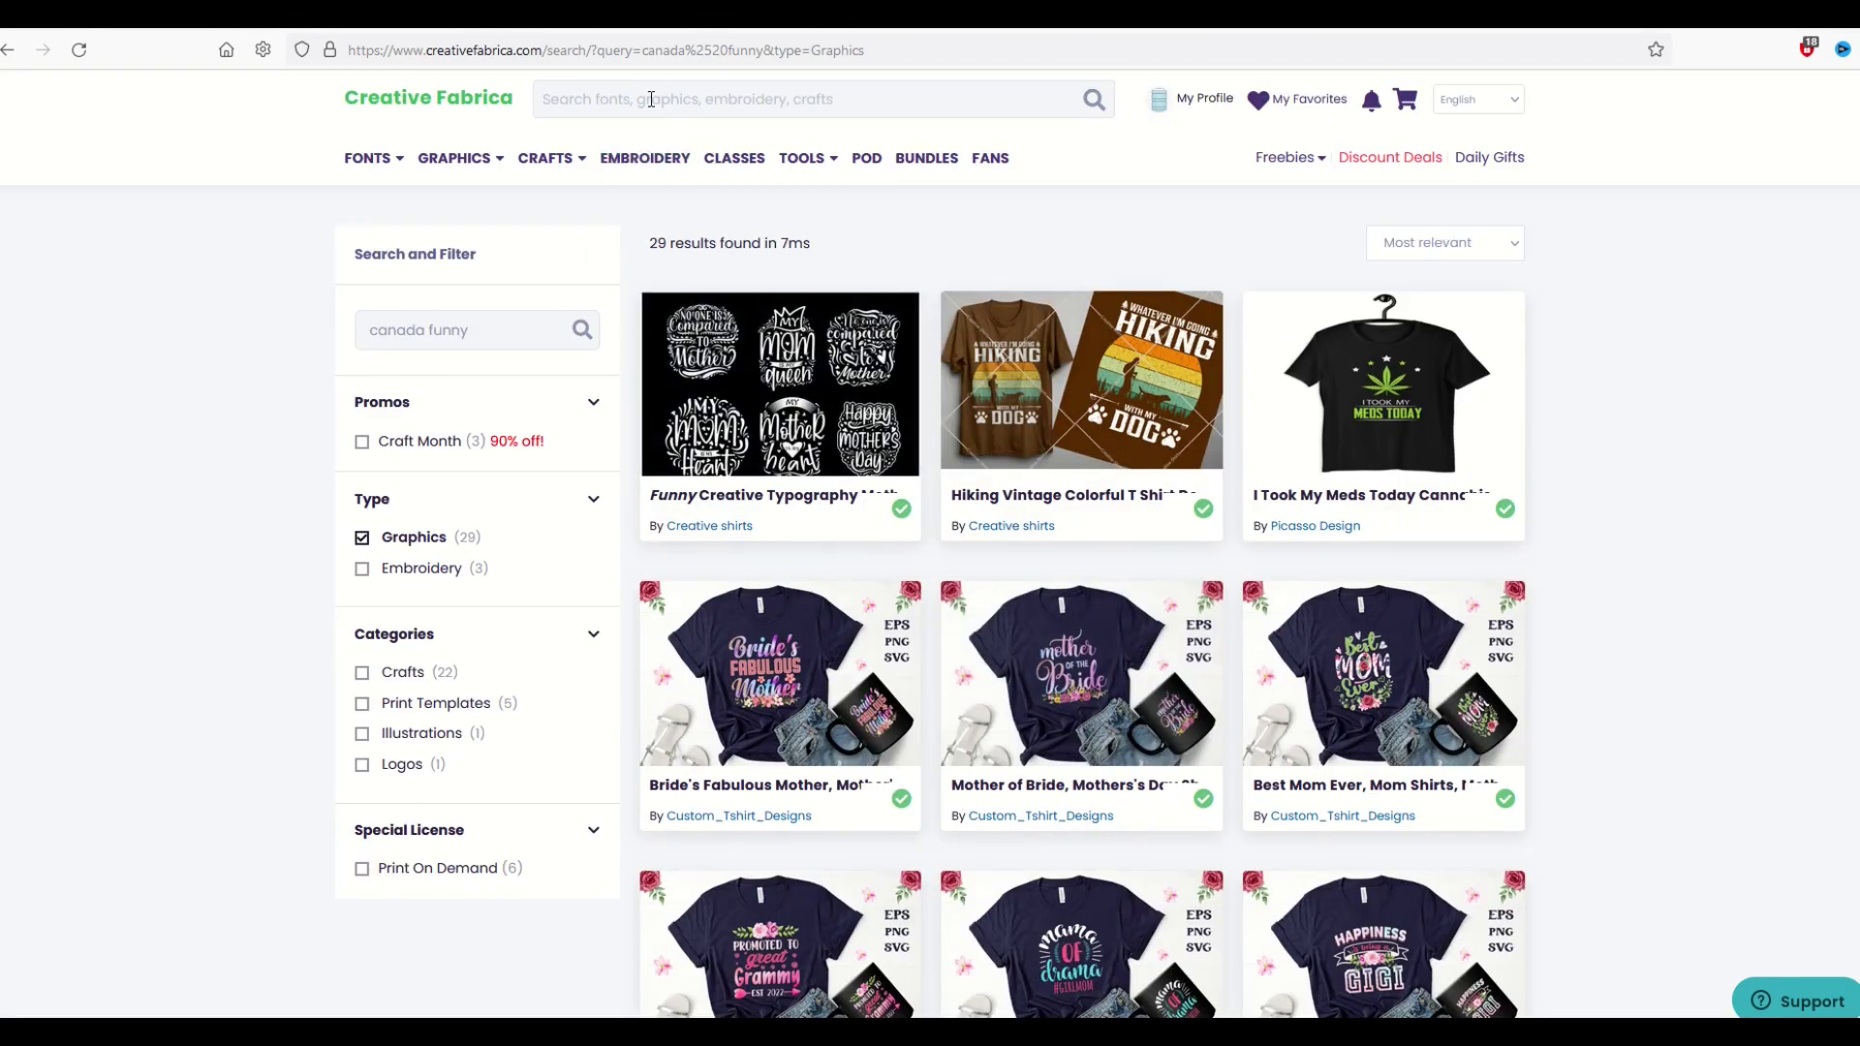
- Search for "retro new york" and open the T-shirt New York City Retro Style design from the results
type("retro new york")
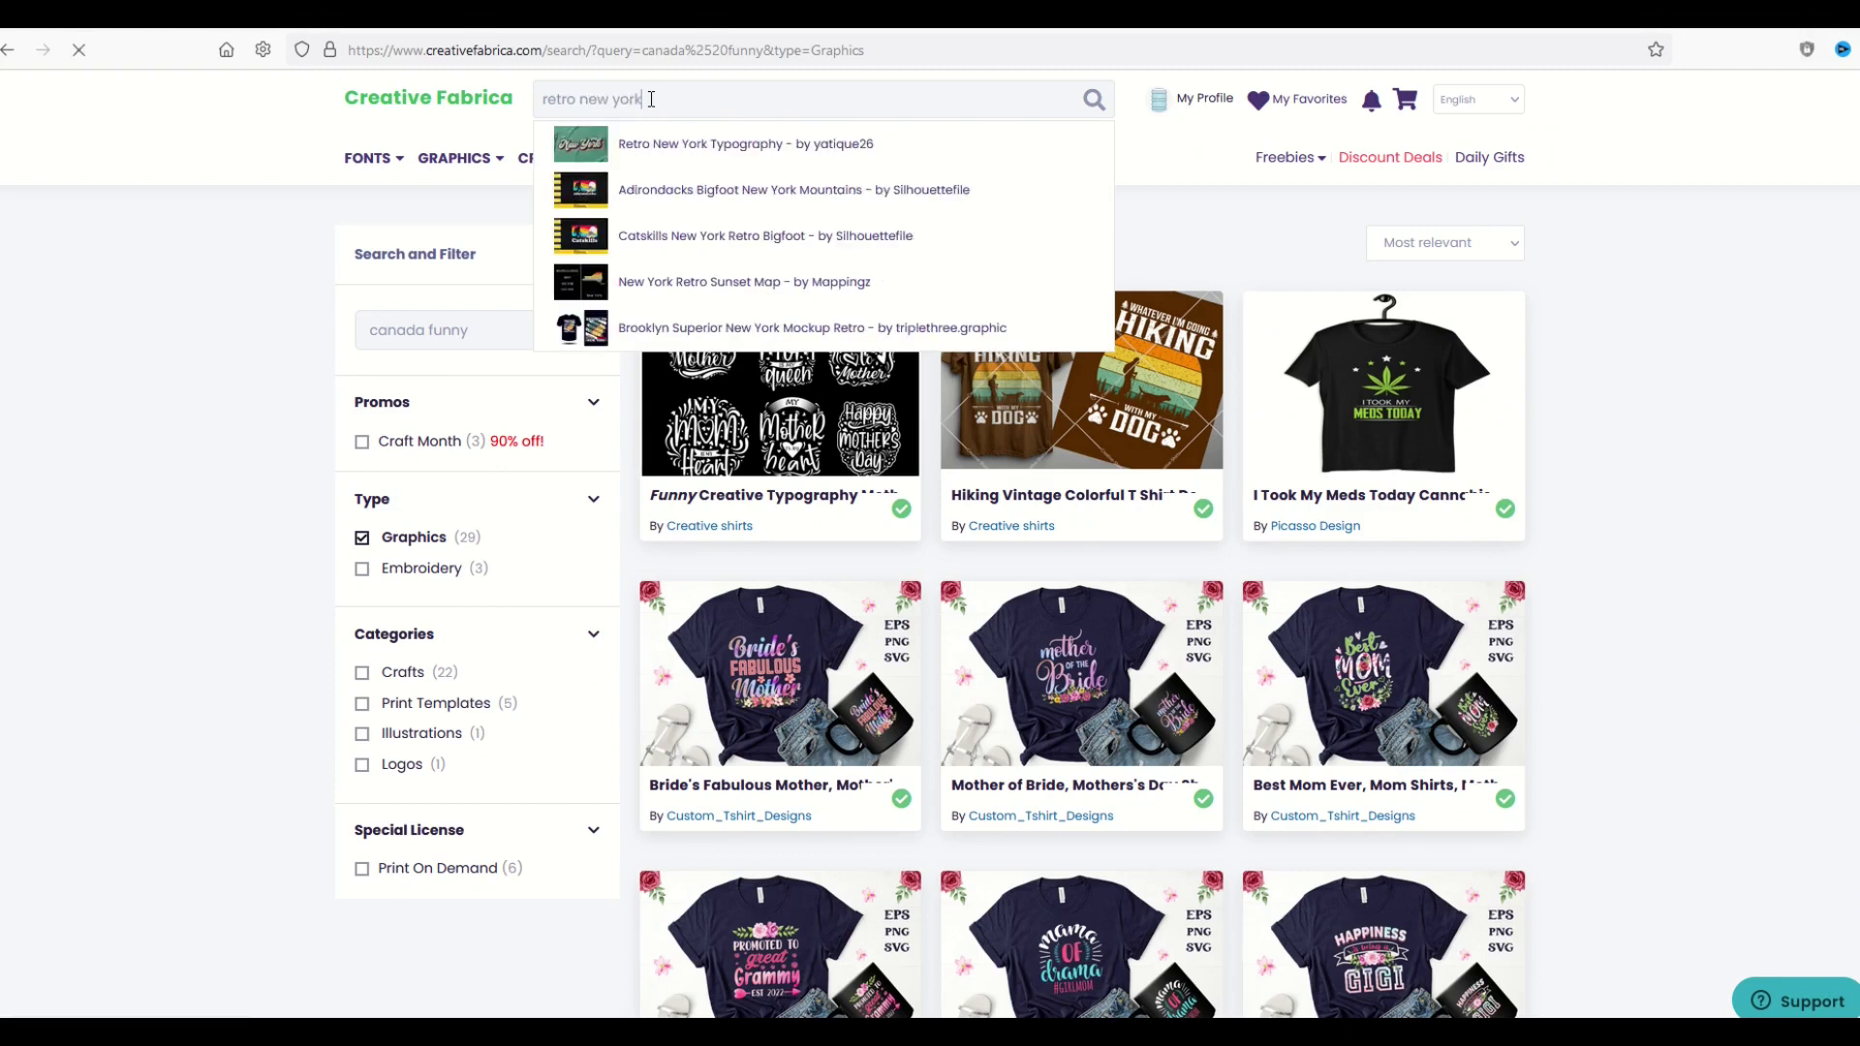
key("Return")
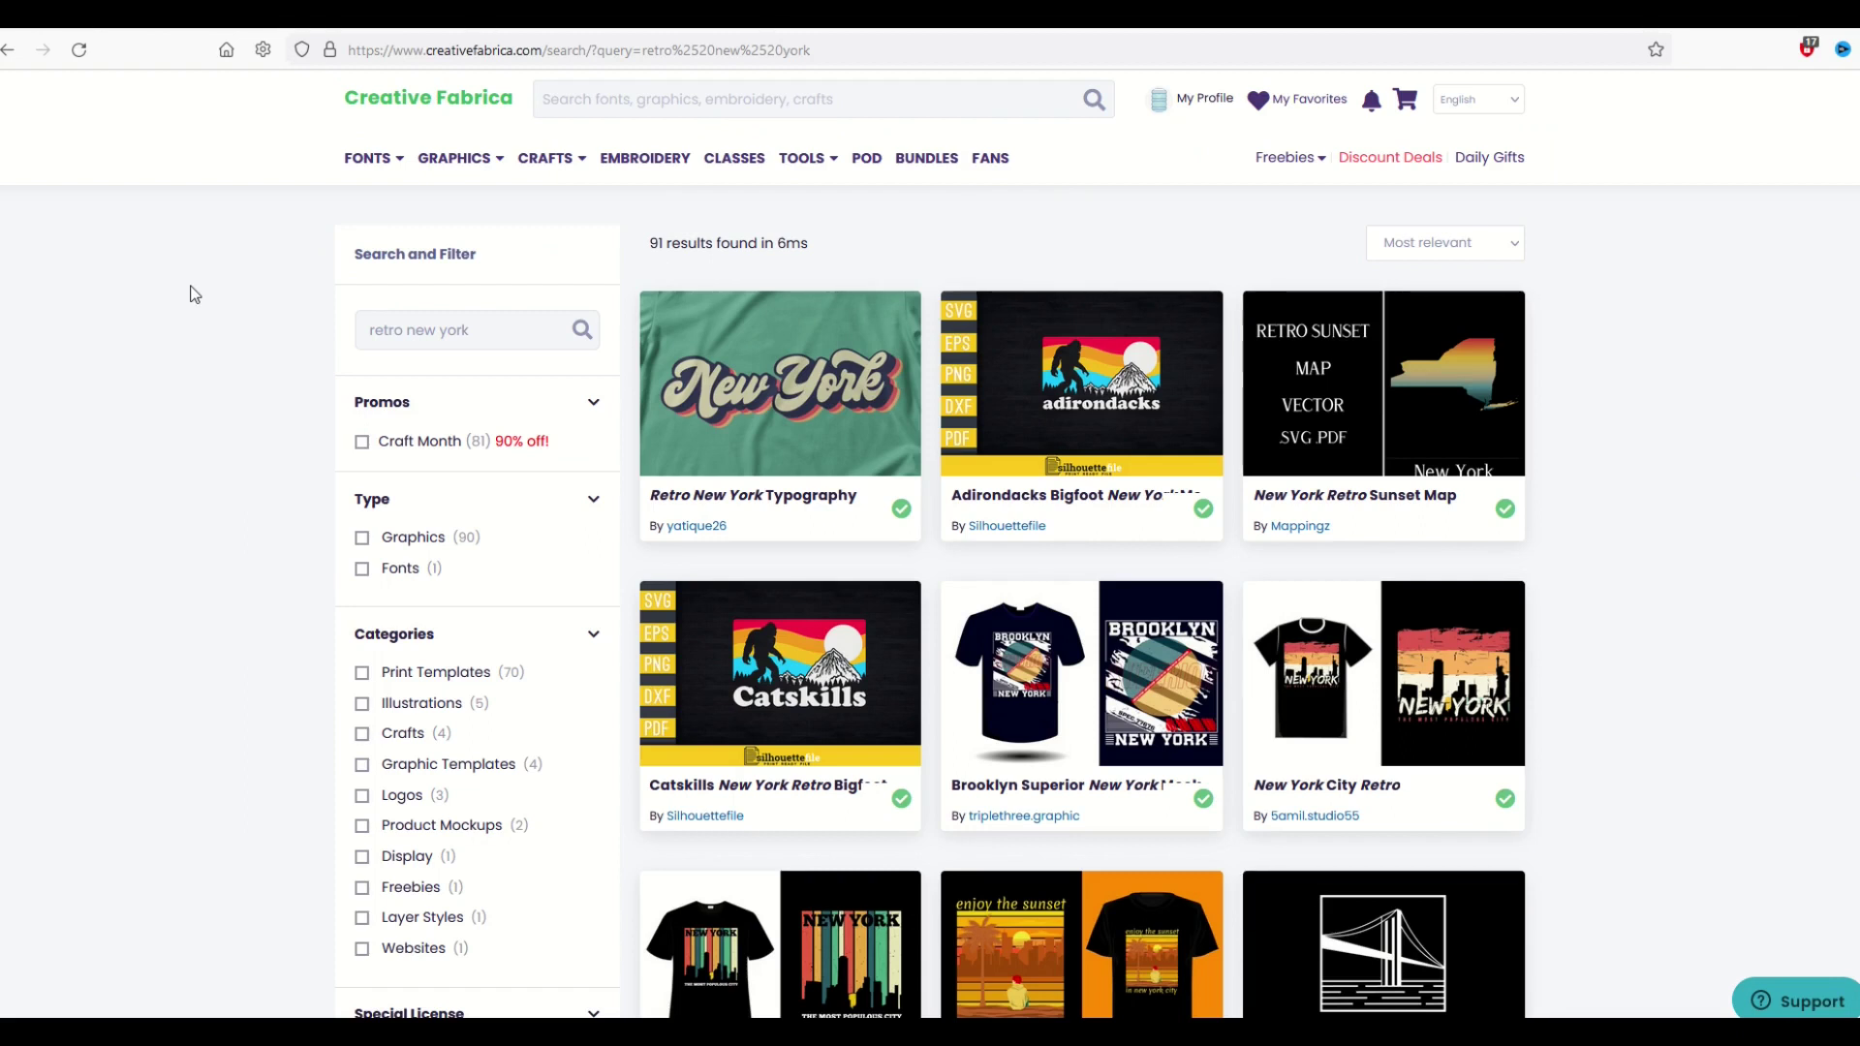
scroll(1250, 395, "down", 5)
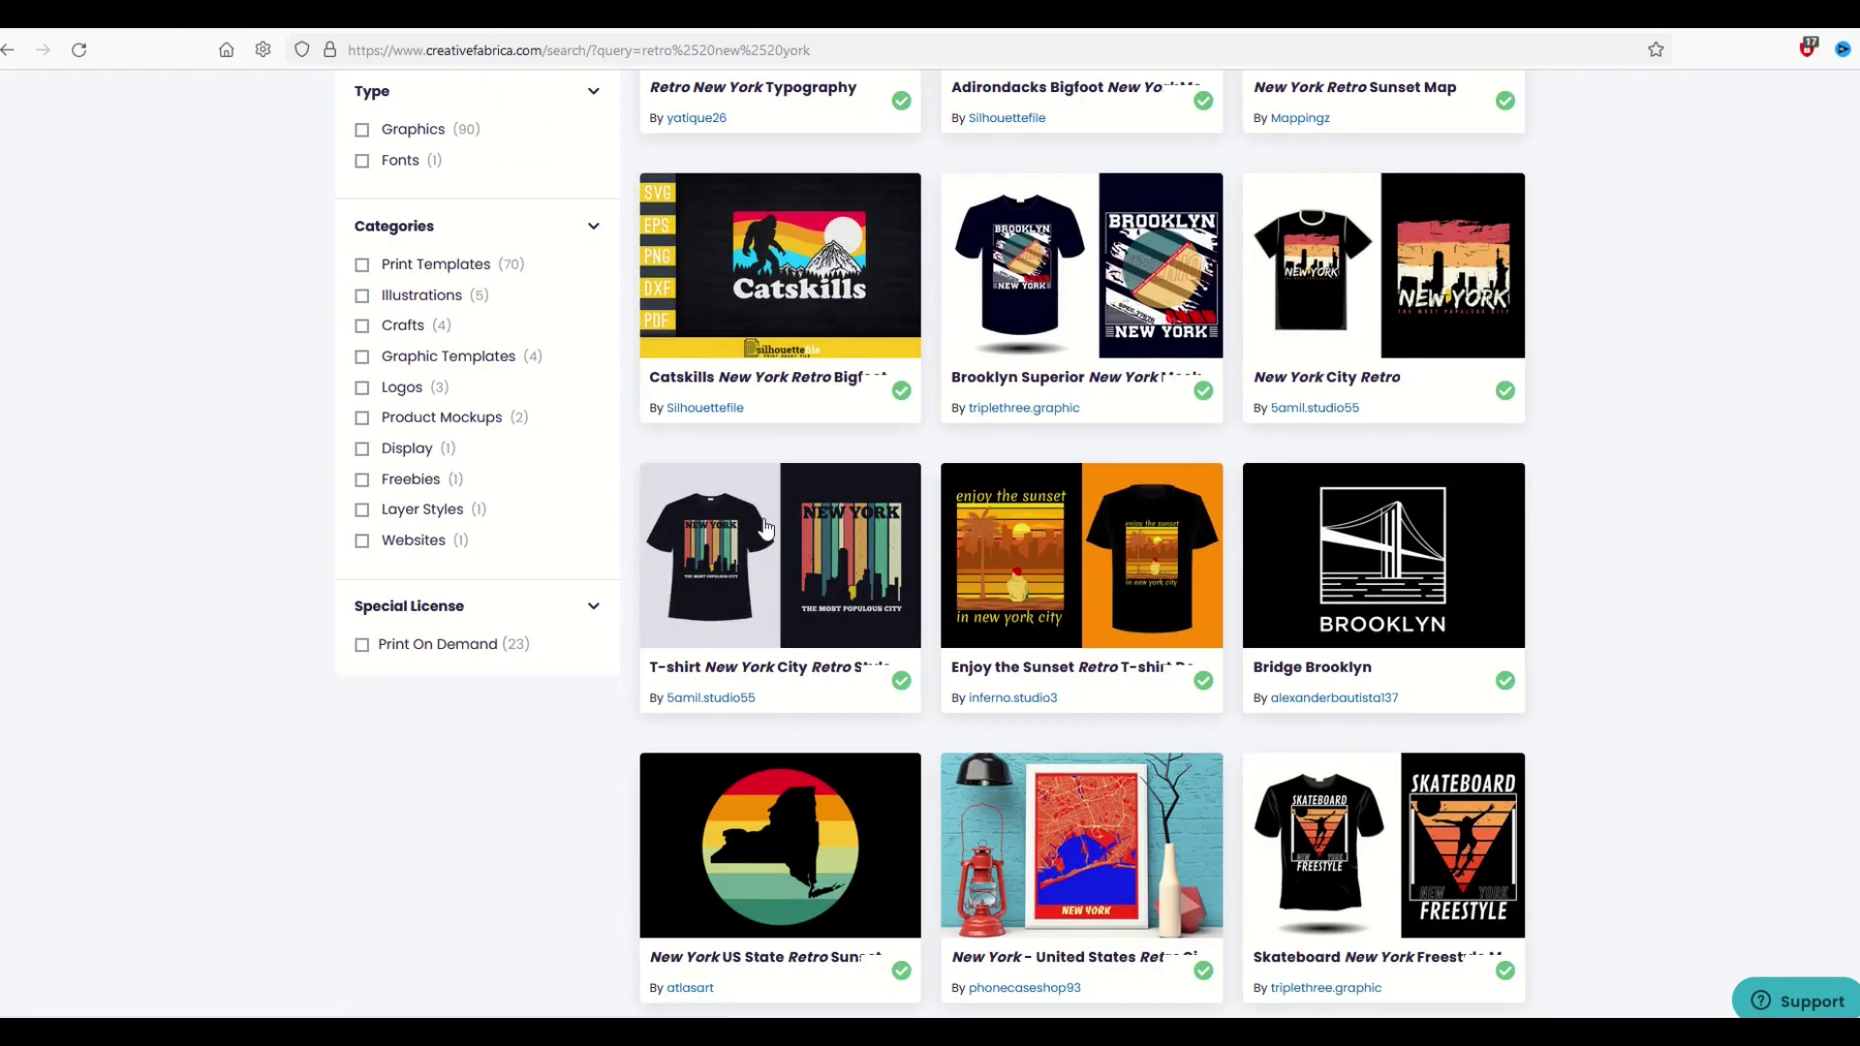
left_click(773, 562)
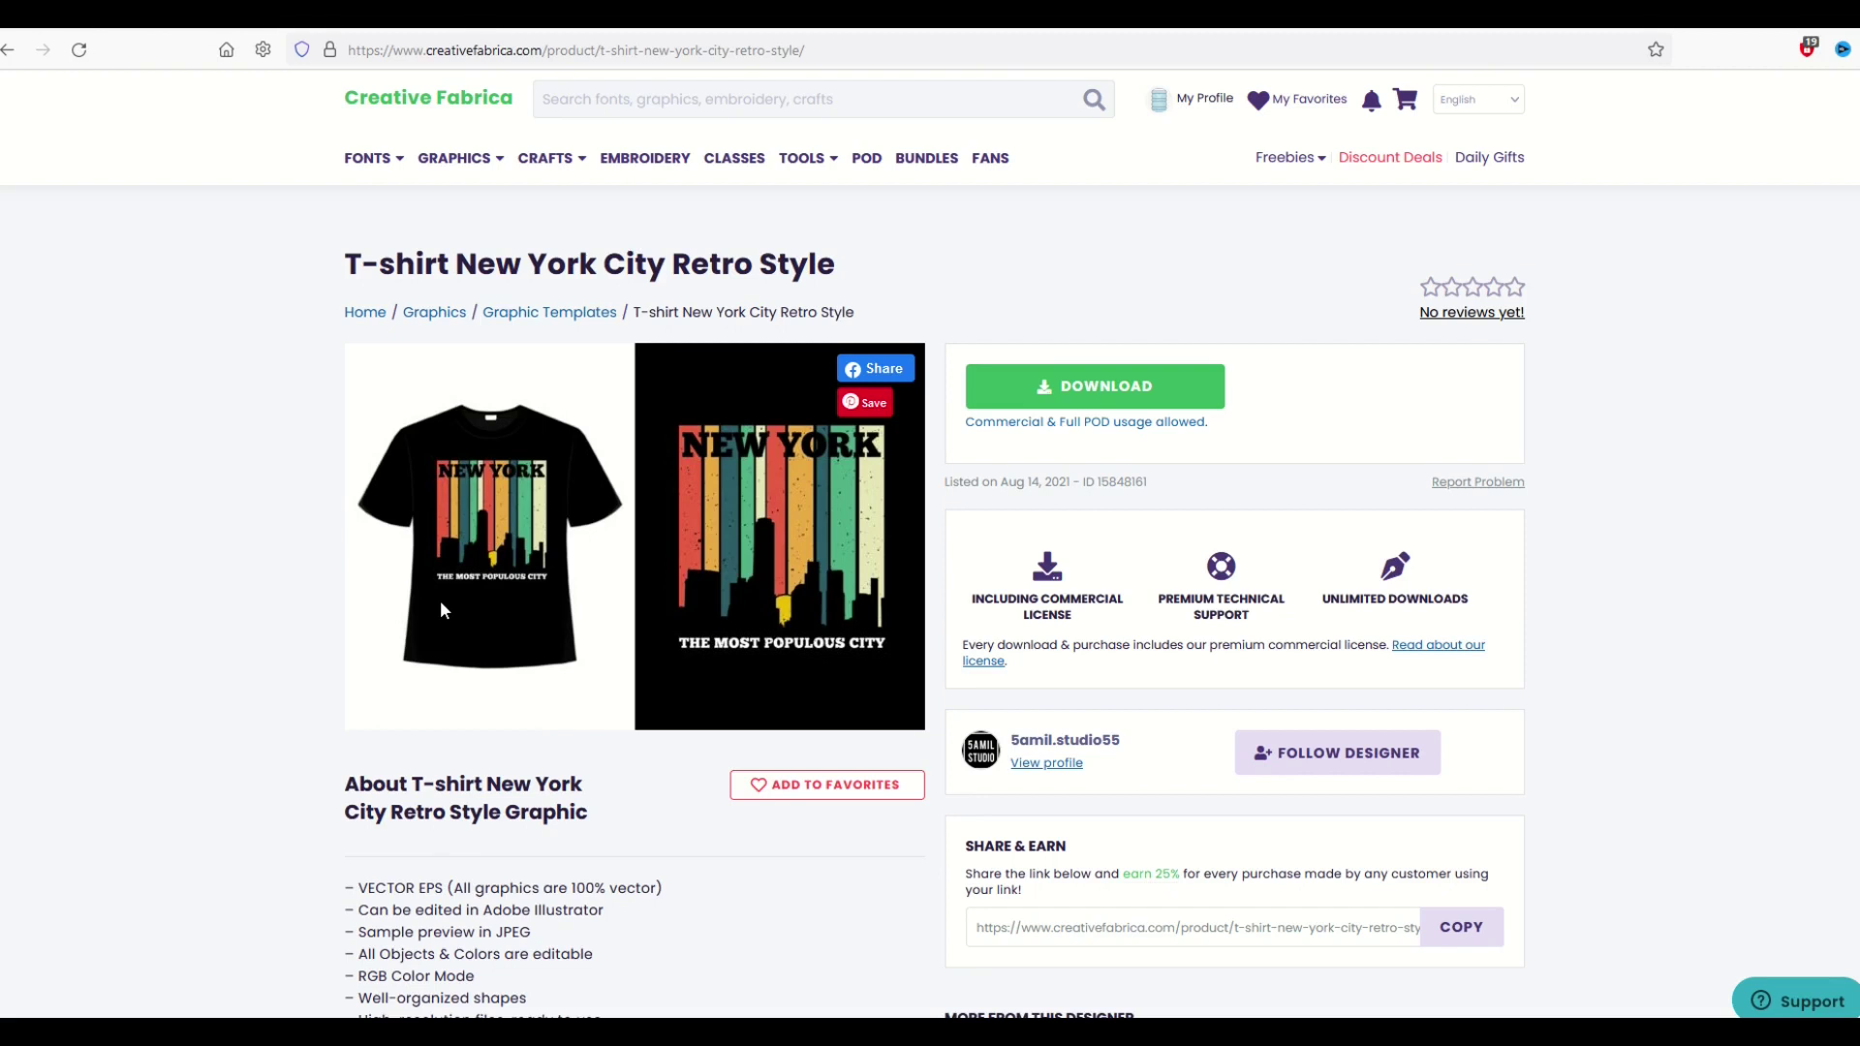
- Return to the "retro new york" results and look through the competing designs
left_click(10, 49)
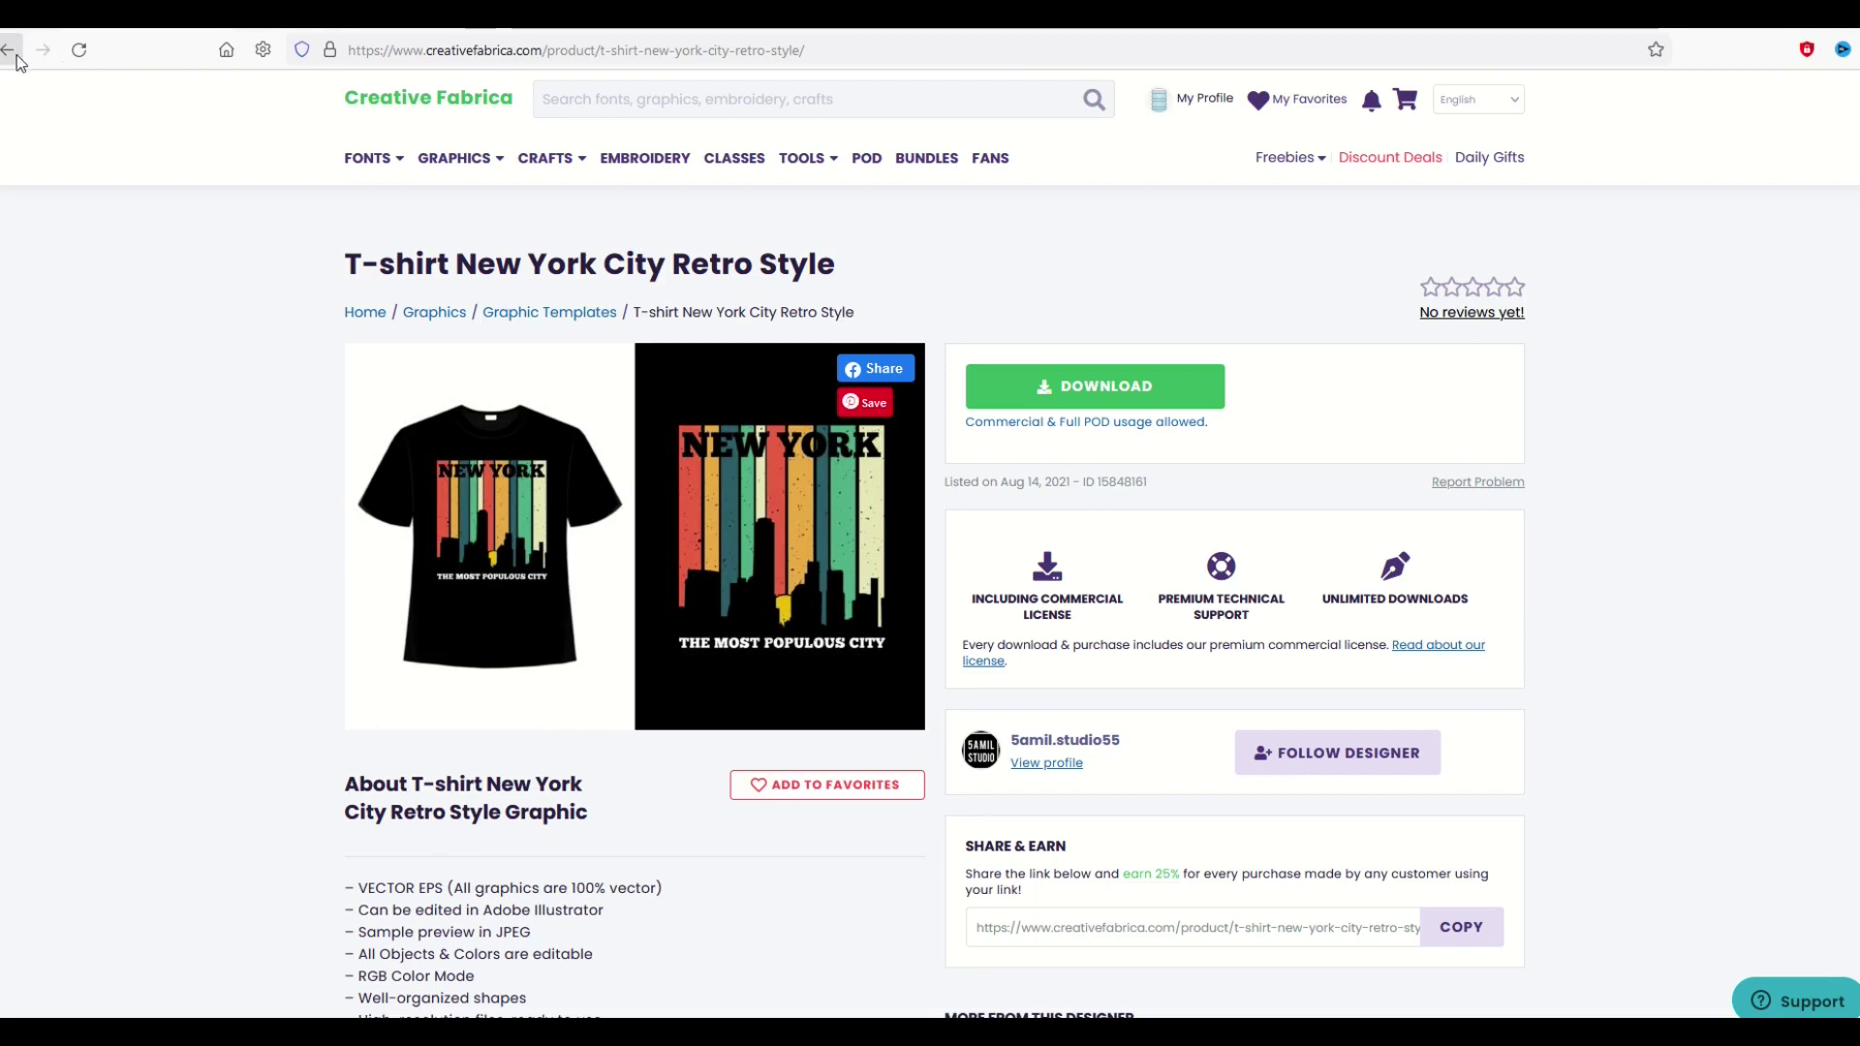
scroll(804, 518, "down", 3)
scroll(804, 519, "up", 10)
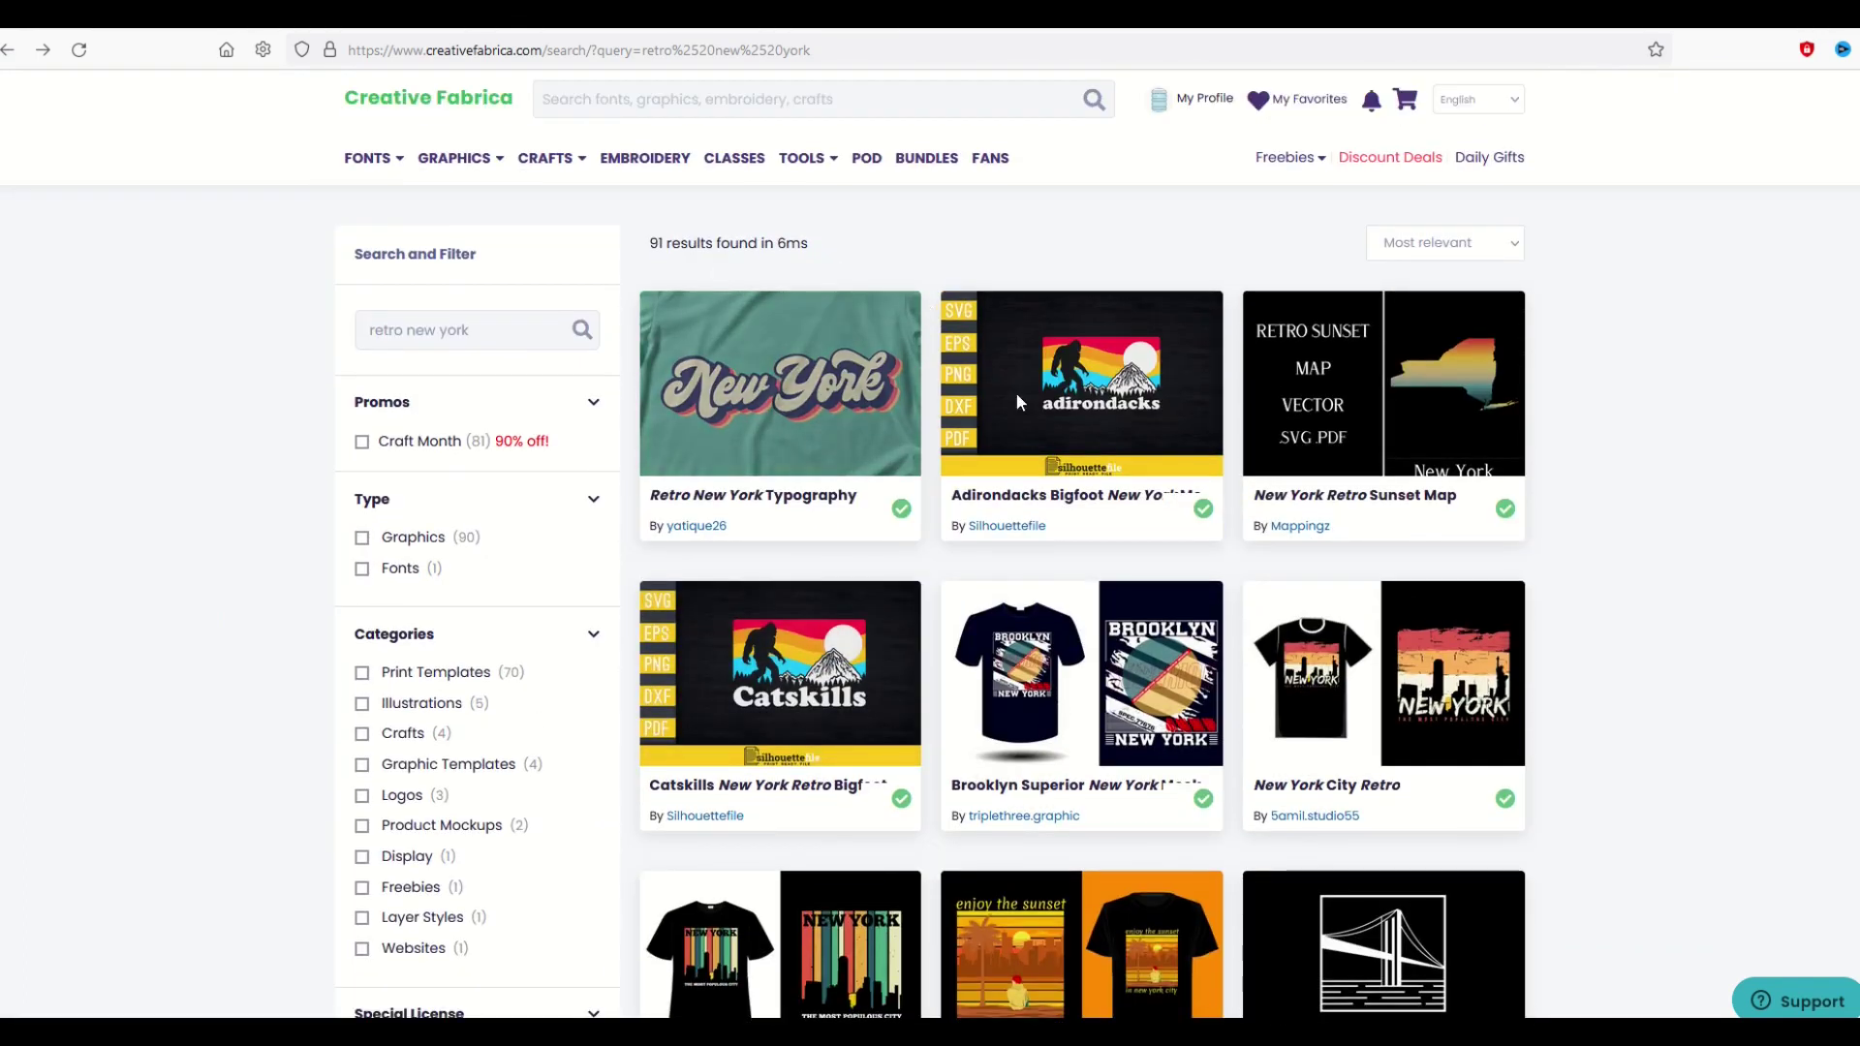
scroll(884, 563, "down", 2)
scroll(884, 563, "down", 6)
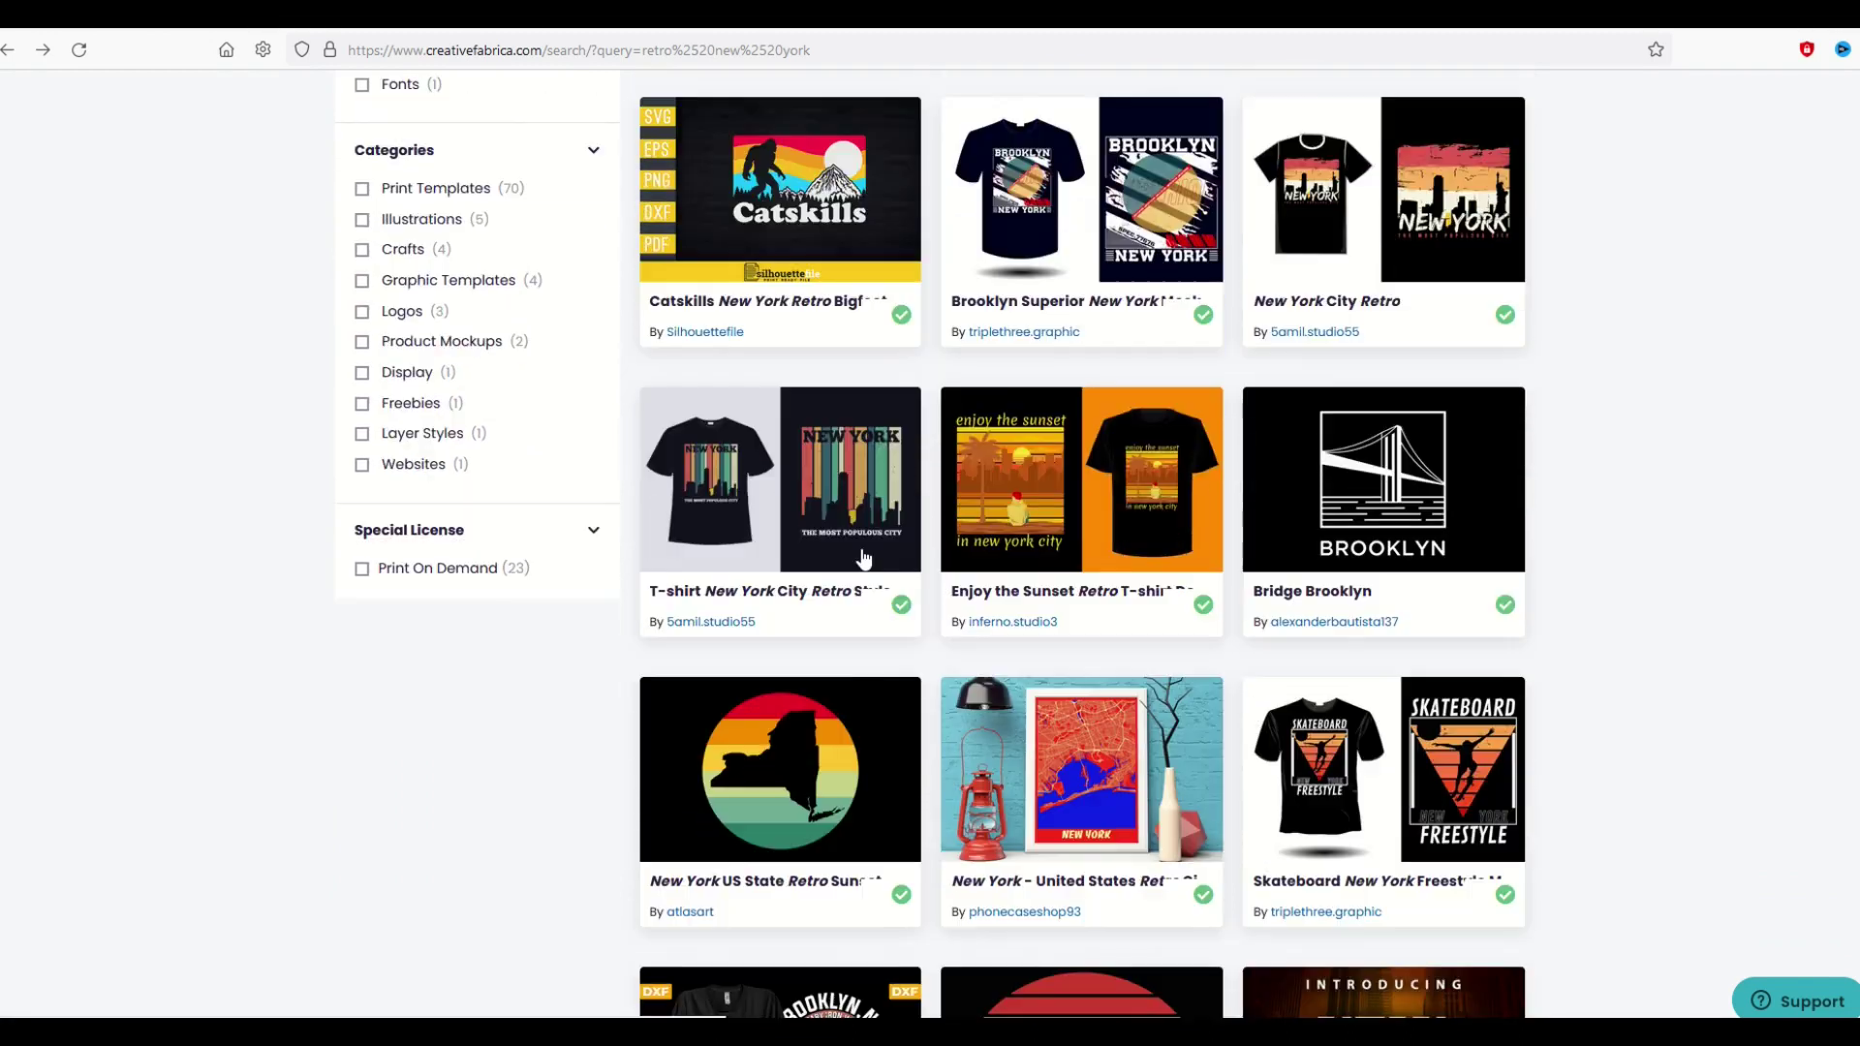
scroll(862, 559, "down", 8)
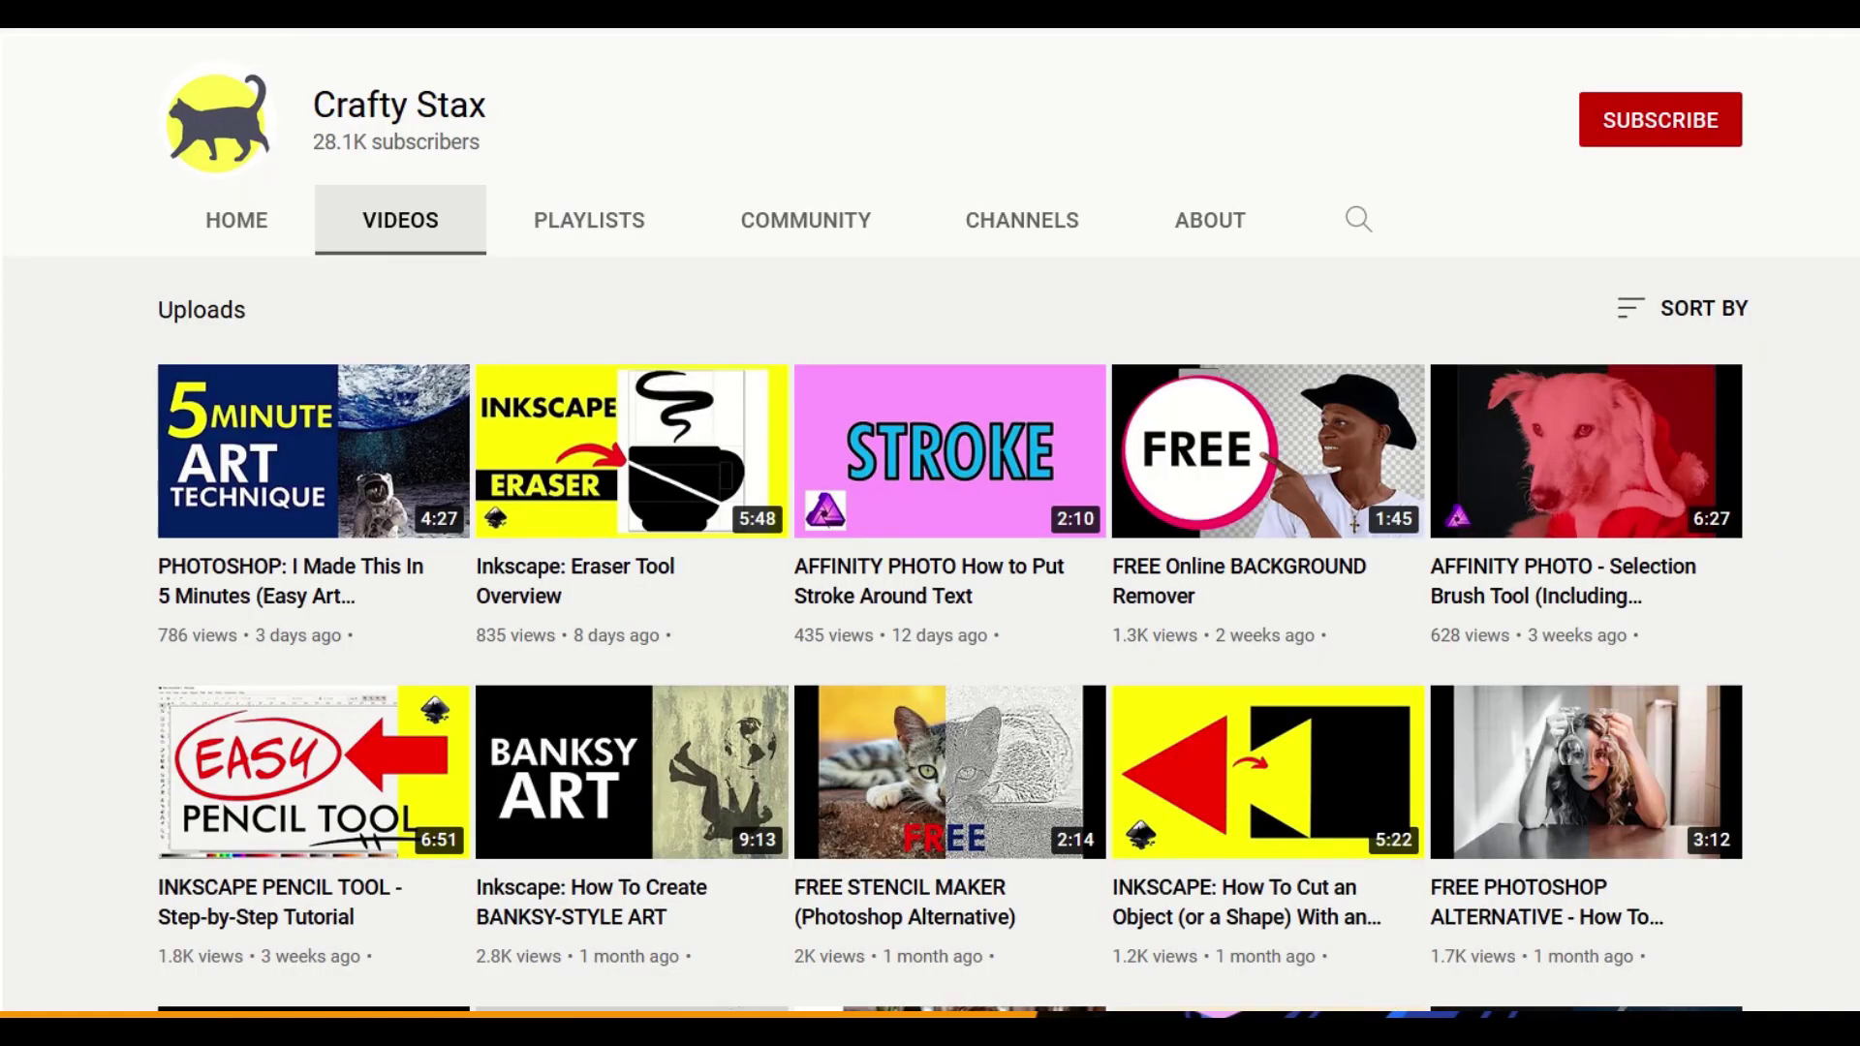
- Look through the uploaded videos on the Crafty Stax YouTube channel
scroll(930, 523, "down", 4)
scroll(930, 523, "down", 5)
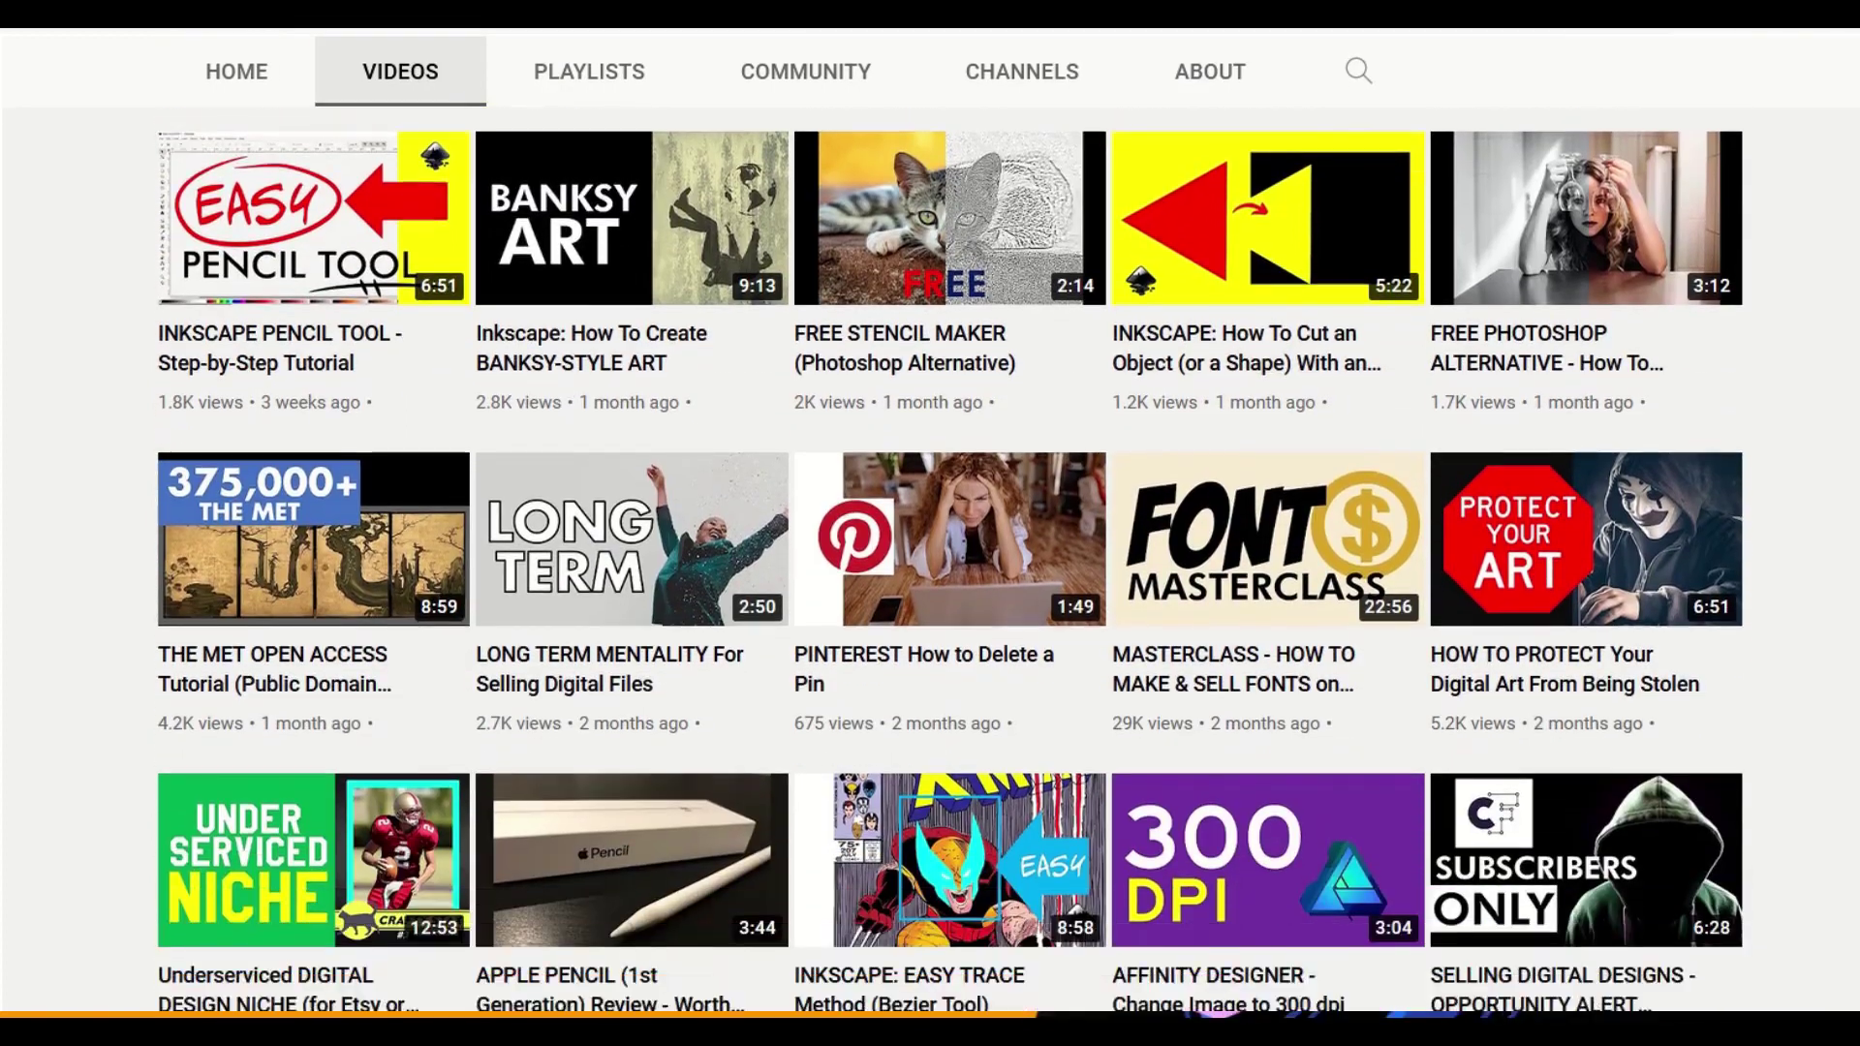
scroll(930, 523, "down", 5)
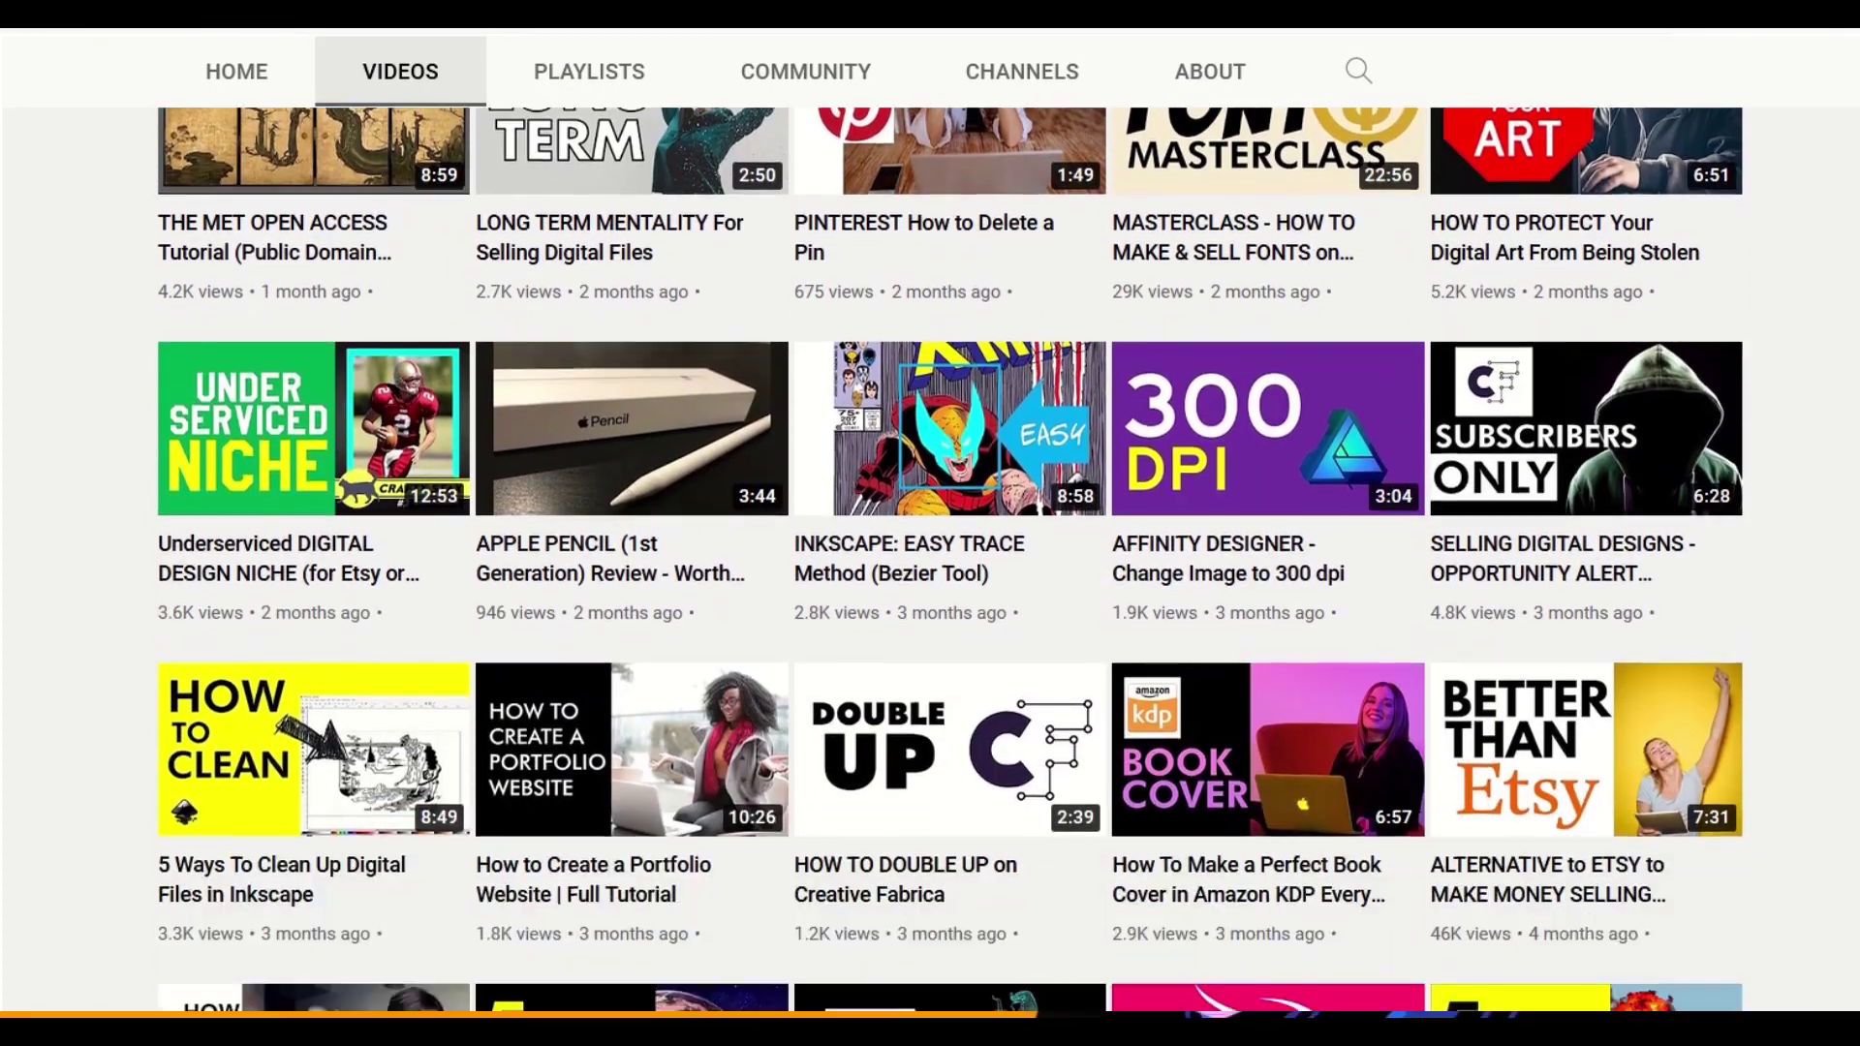
scroll(930, 523, "down", 11)
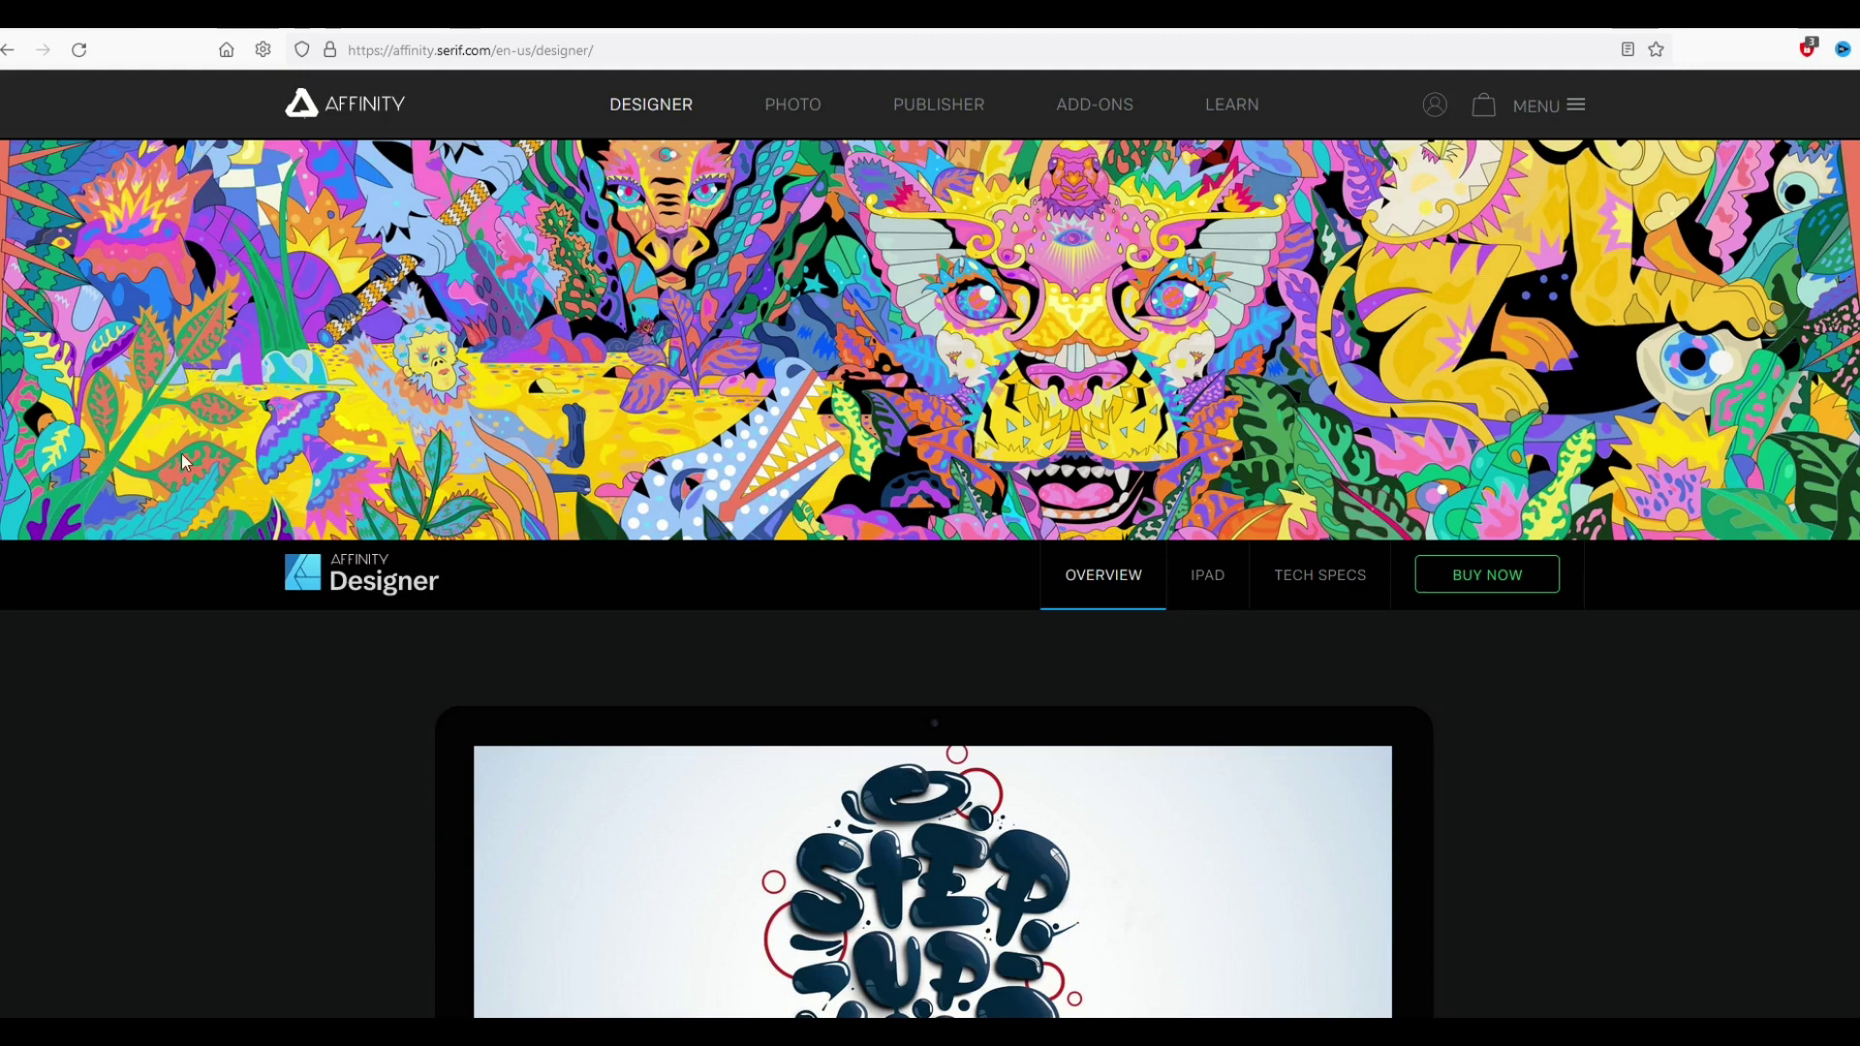
- Examine the overview page of Affinity Designer on the Affinity website
scroll(180, 485, "down", 2)
scroll(180, 492, "down", 2)
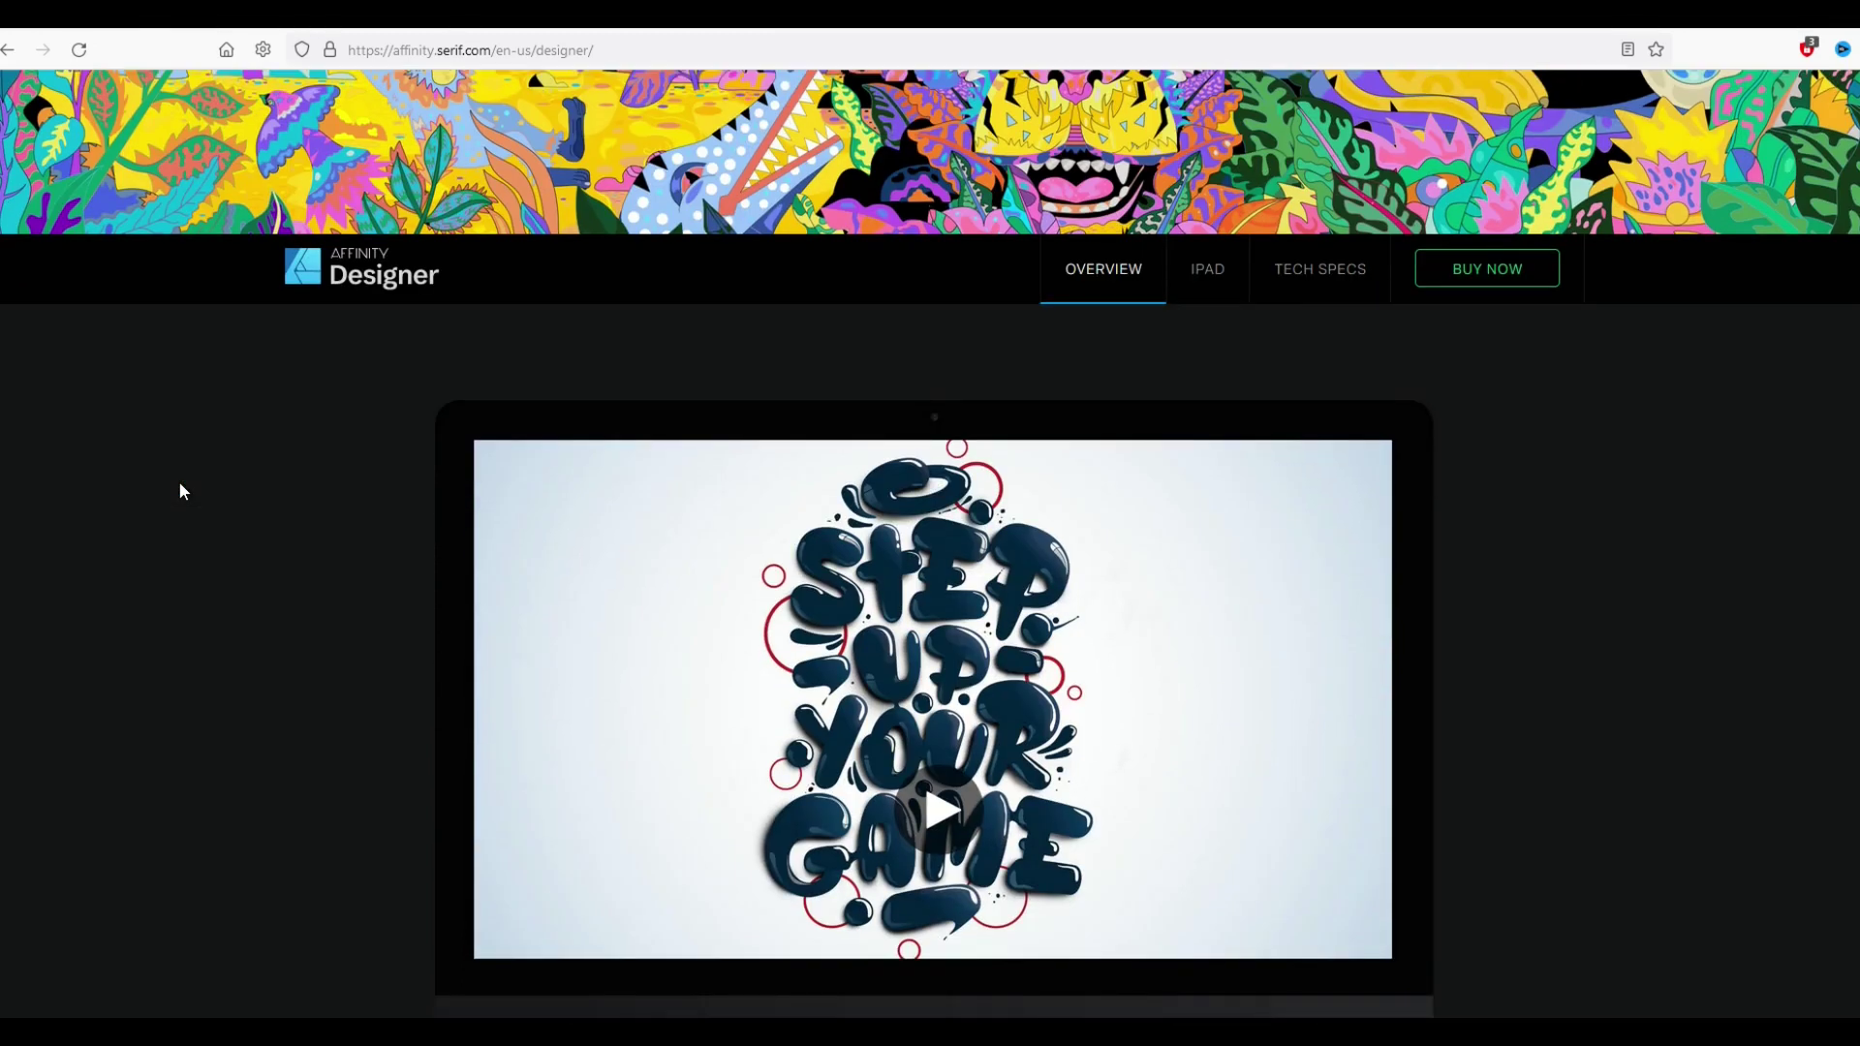
scroll(180, 492, "up", 4)
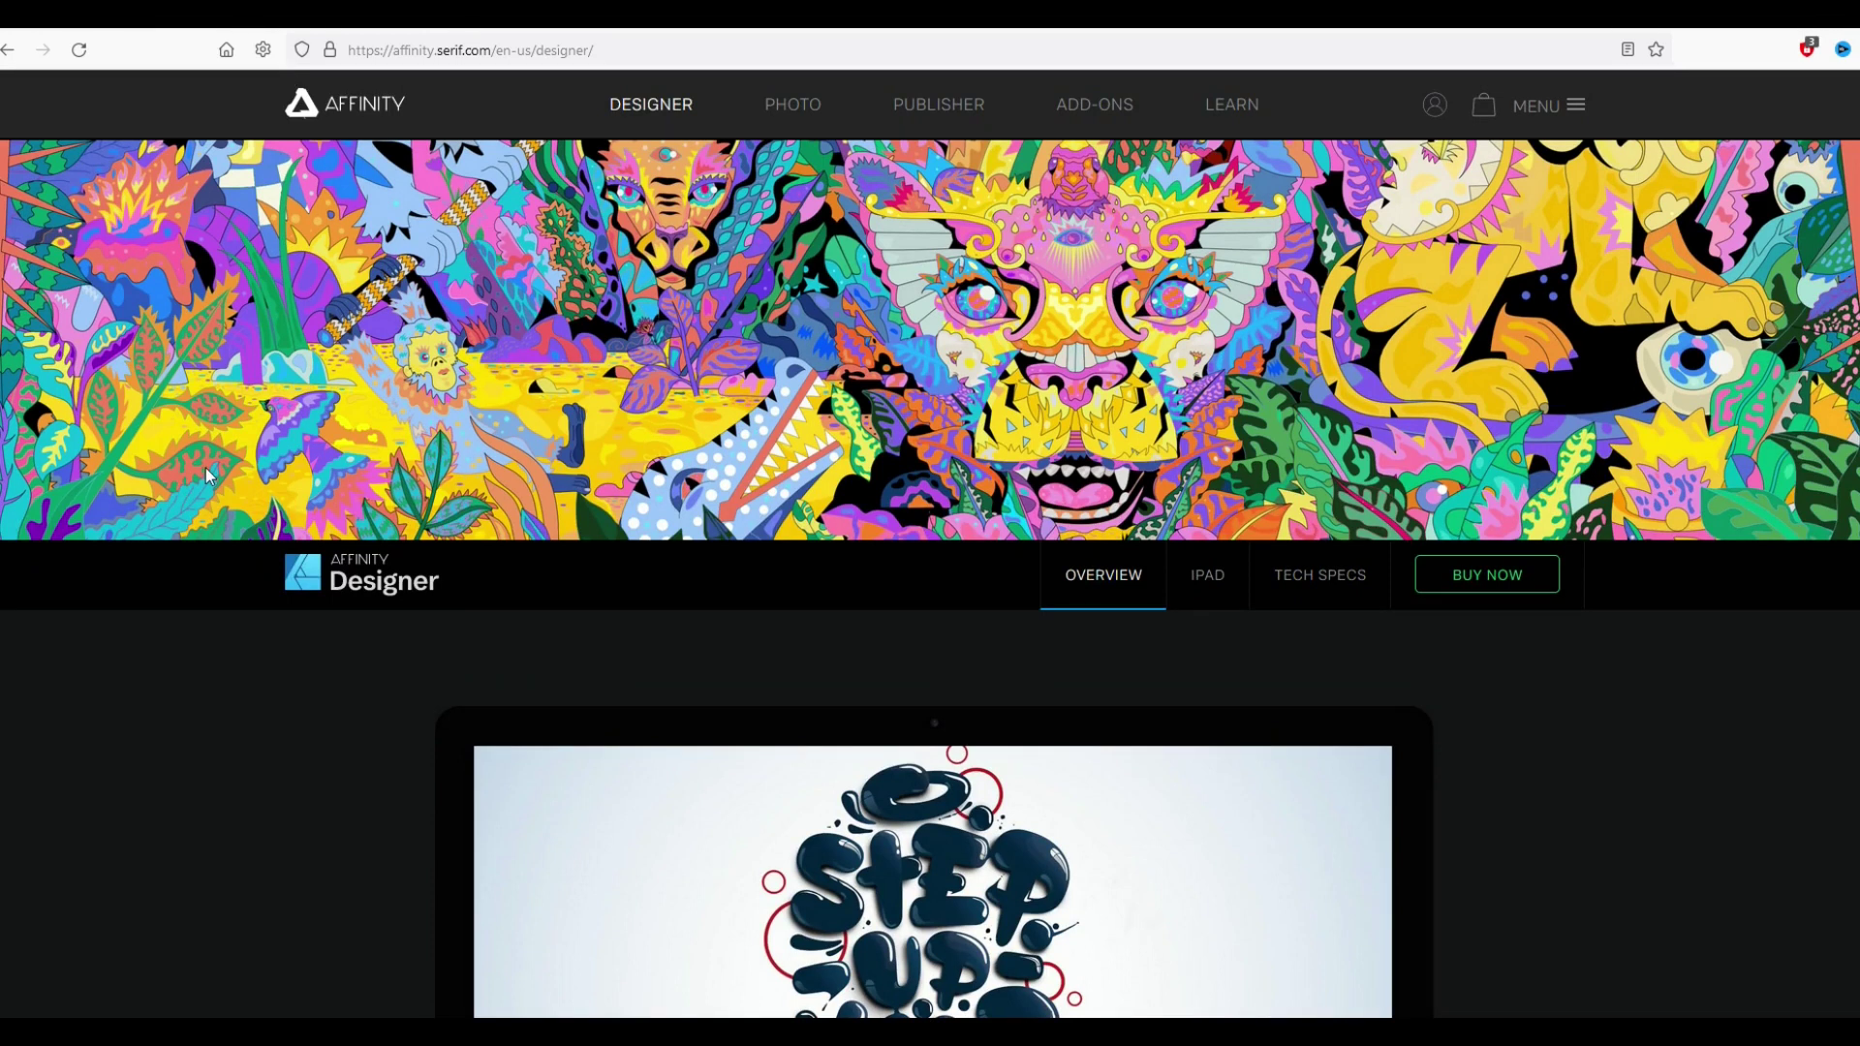
scroll(355, 346, "down", 6)
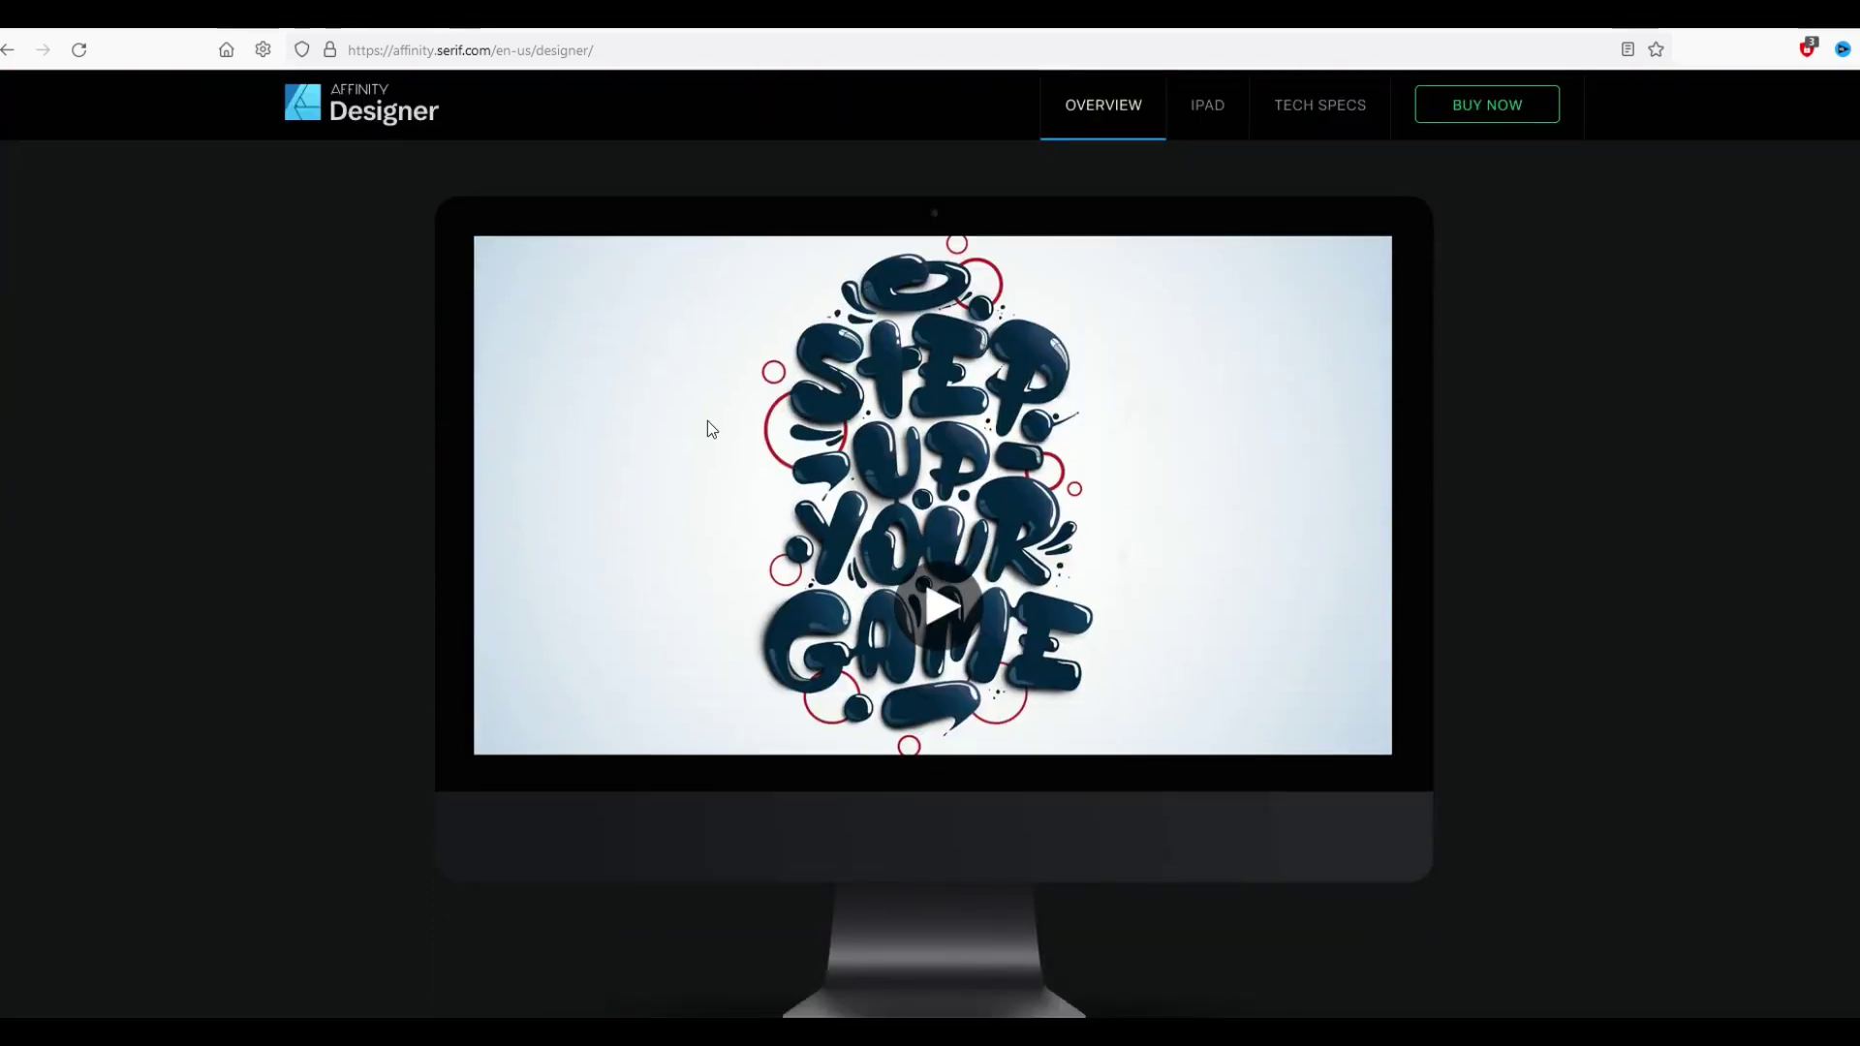
scroll(392, 526, "up", 6)
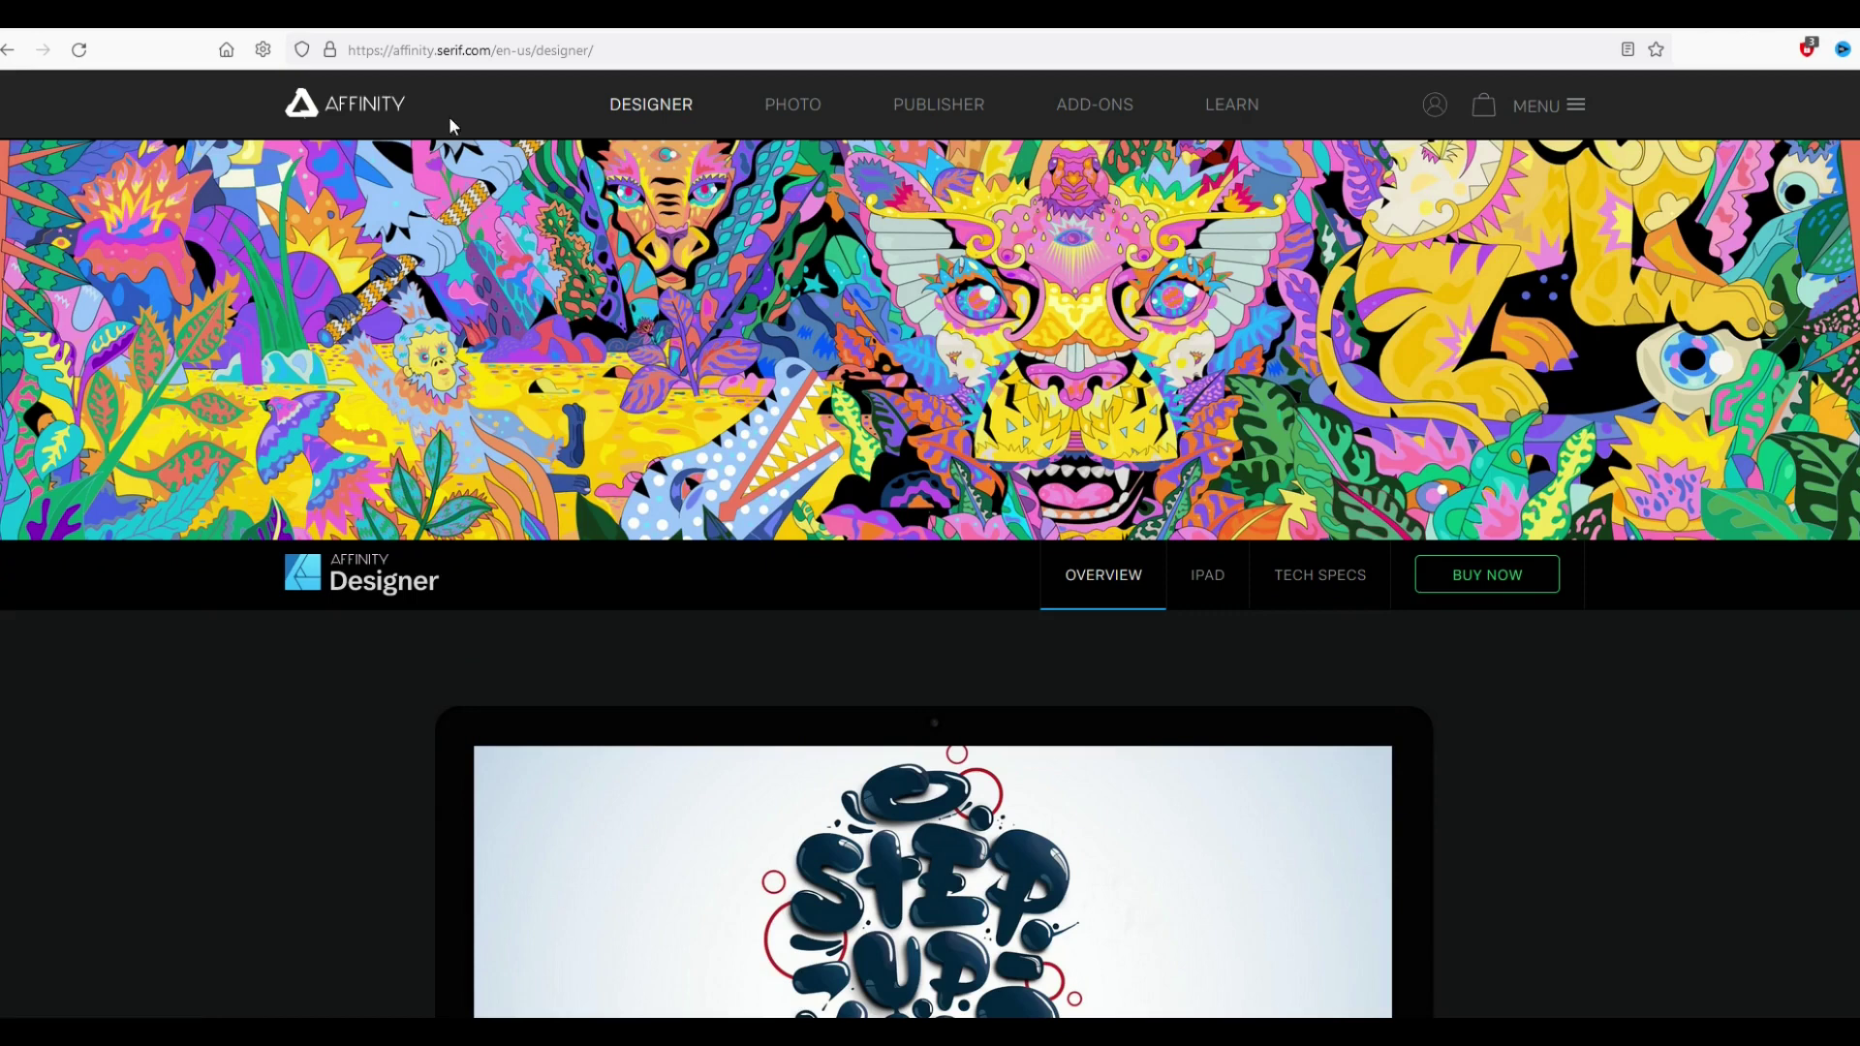
- Switch to the Adobe Illustrator product page and highlight its monthly subscription price
left_click(101, 20)
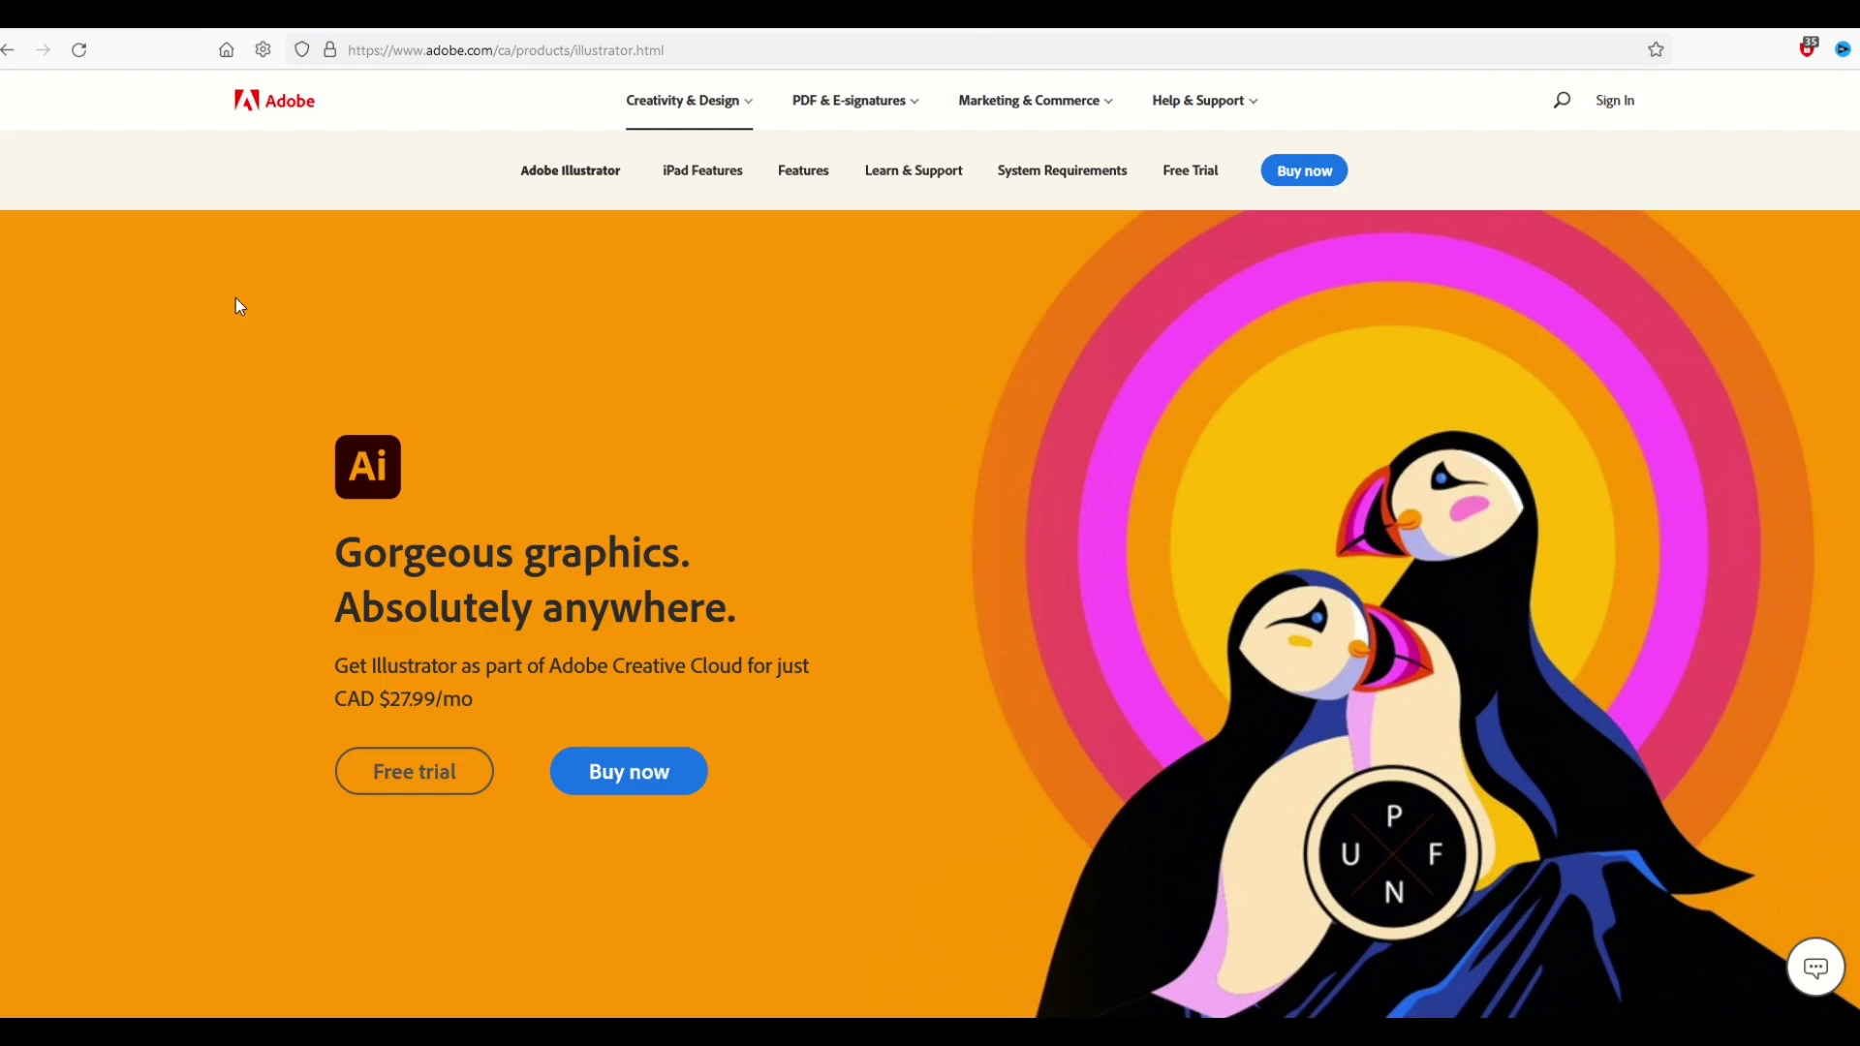
left_click_drag(397, 667, 554, 705)
left_click_drag(360, 699, 542, 707)
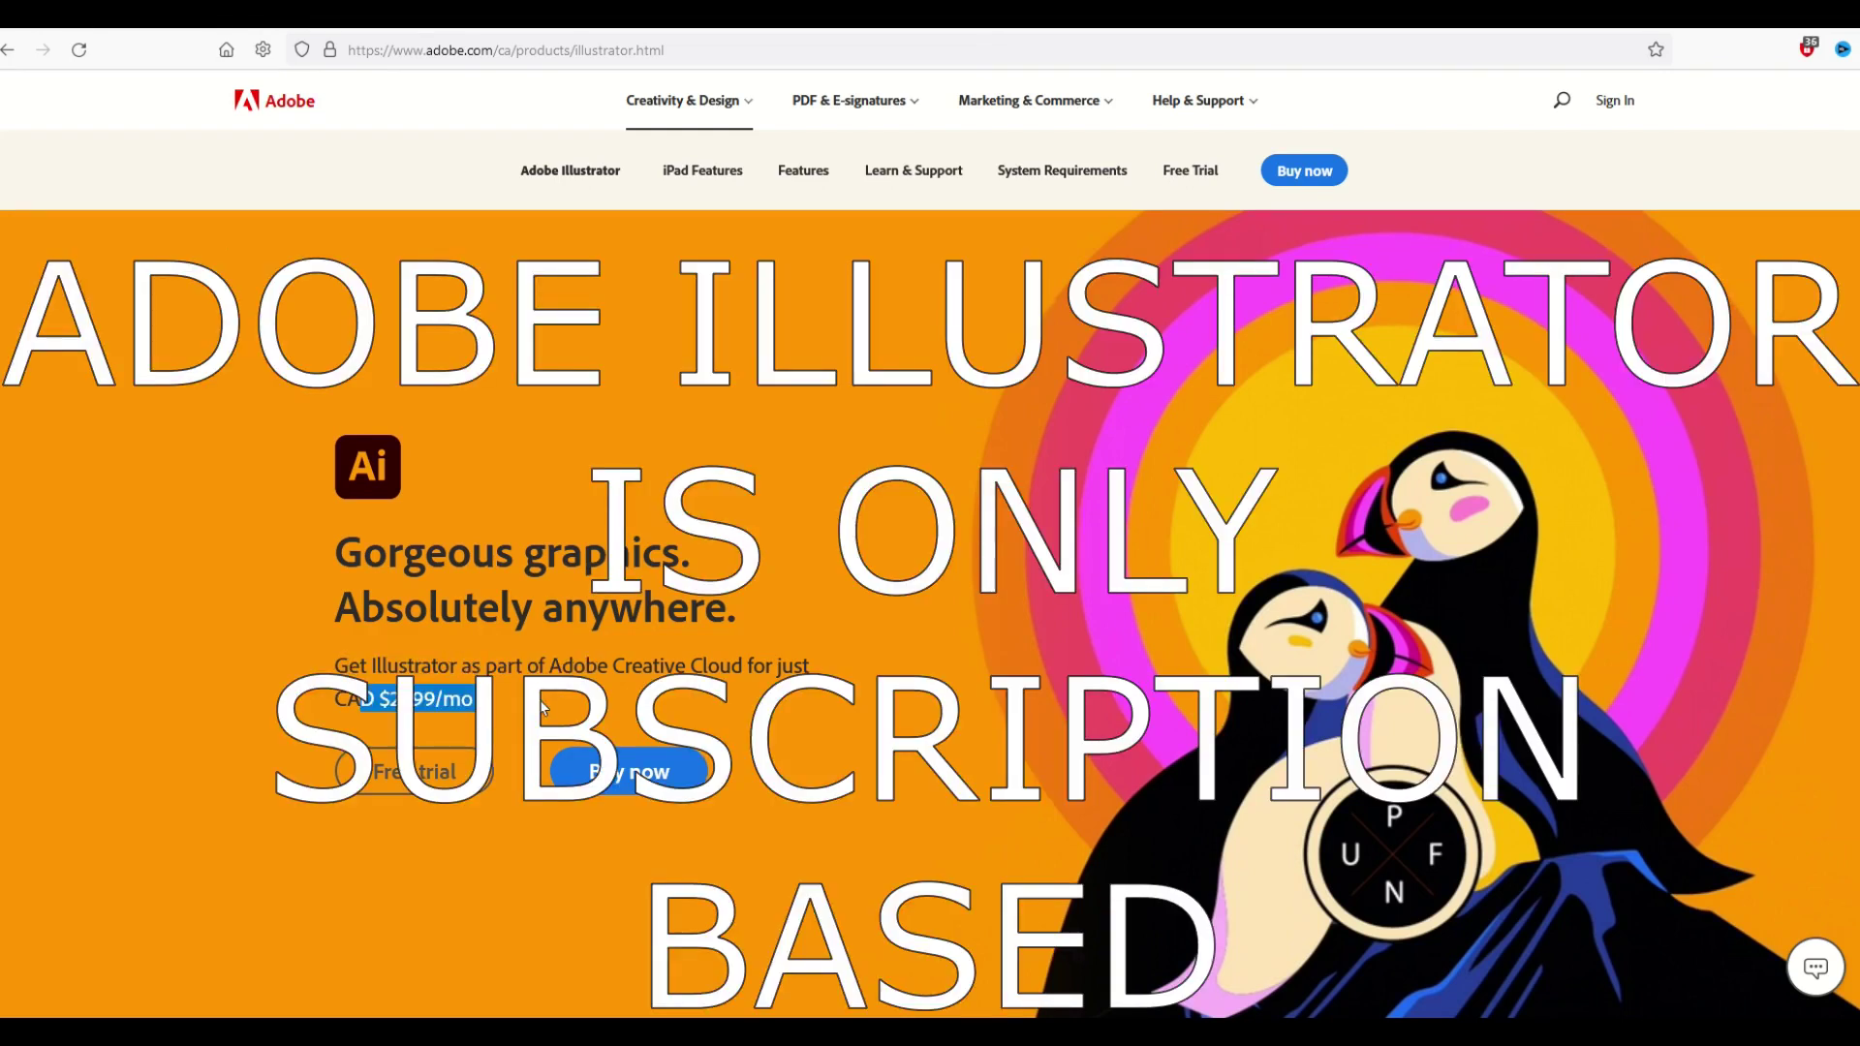
- Clear the price highlight and return to the Affinity Designer page to look over its overview section
left_click(313, 692)
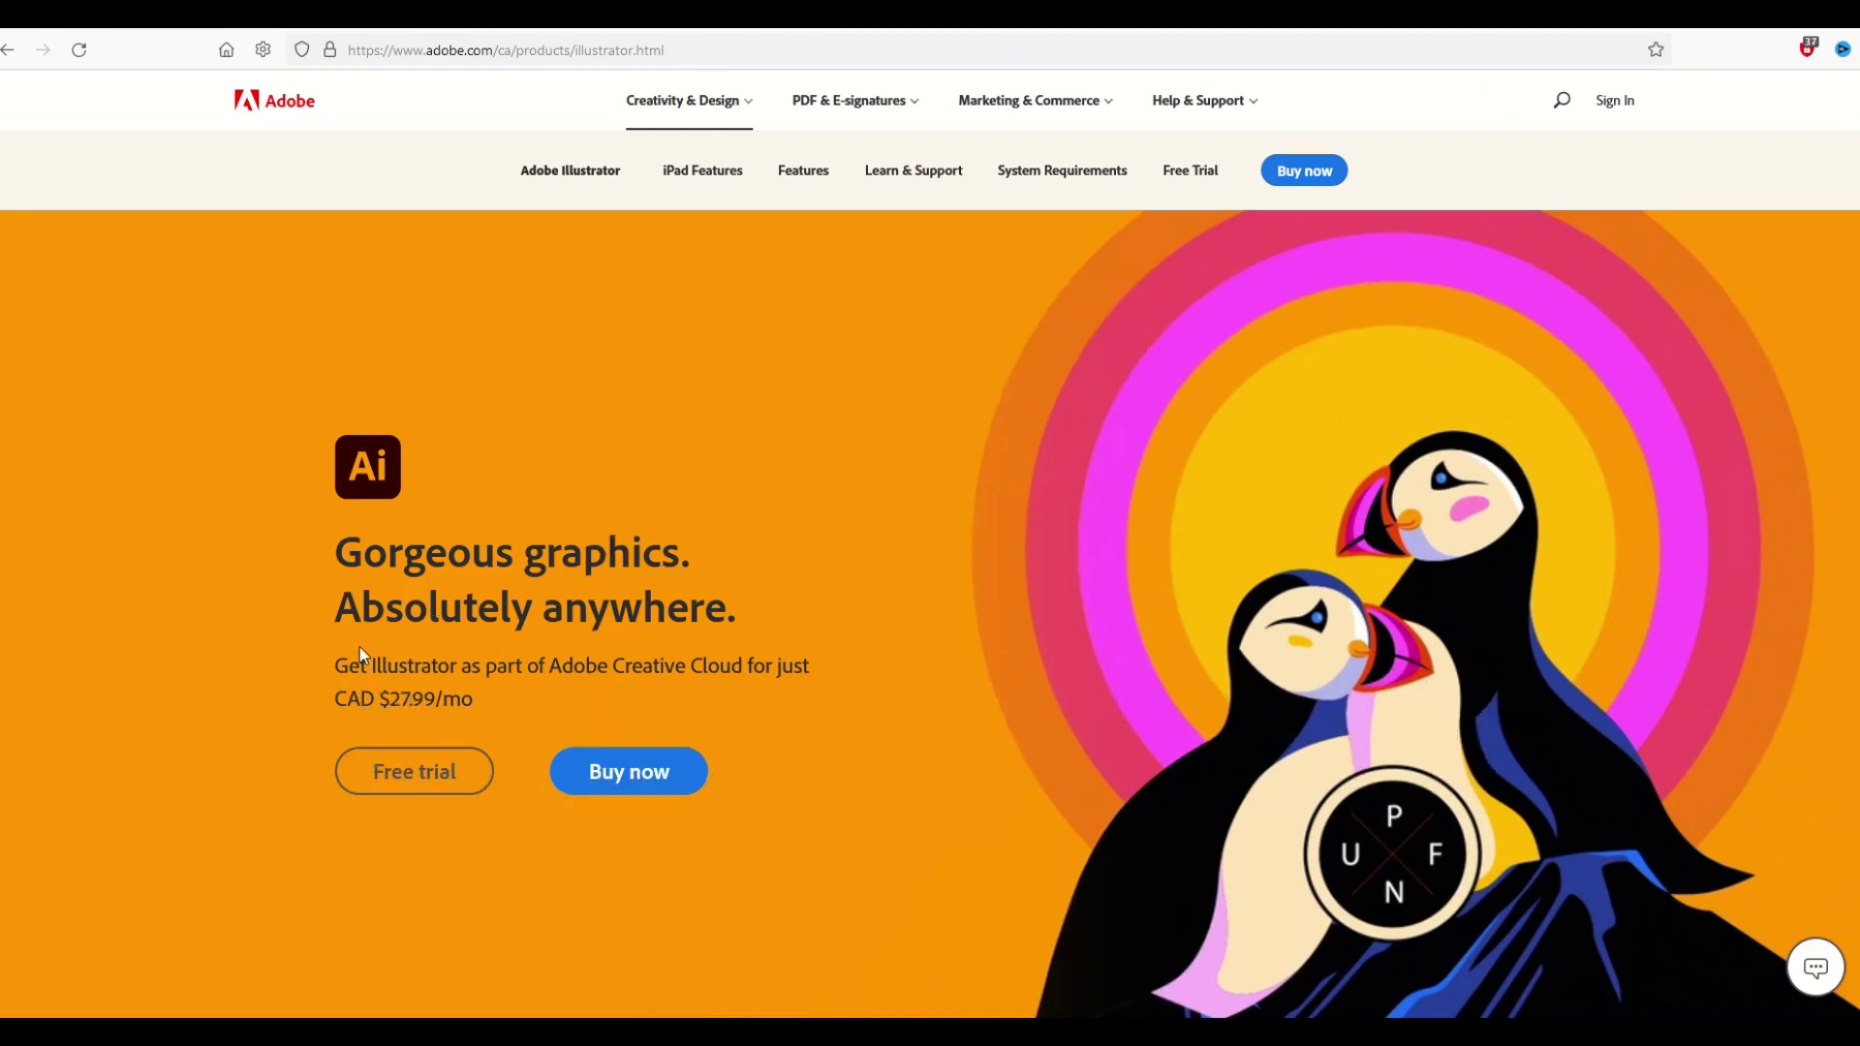
key("ctrl+Tab")
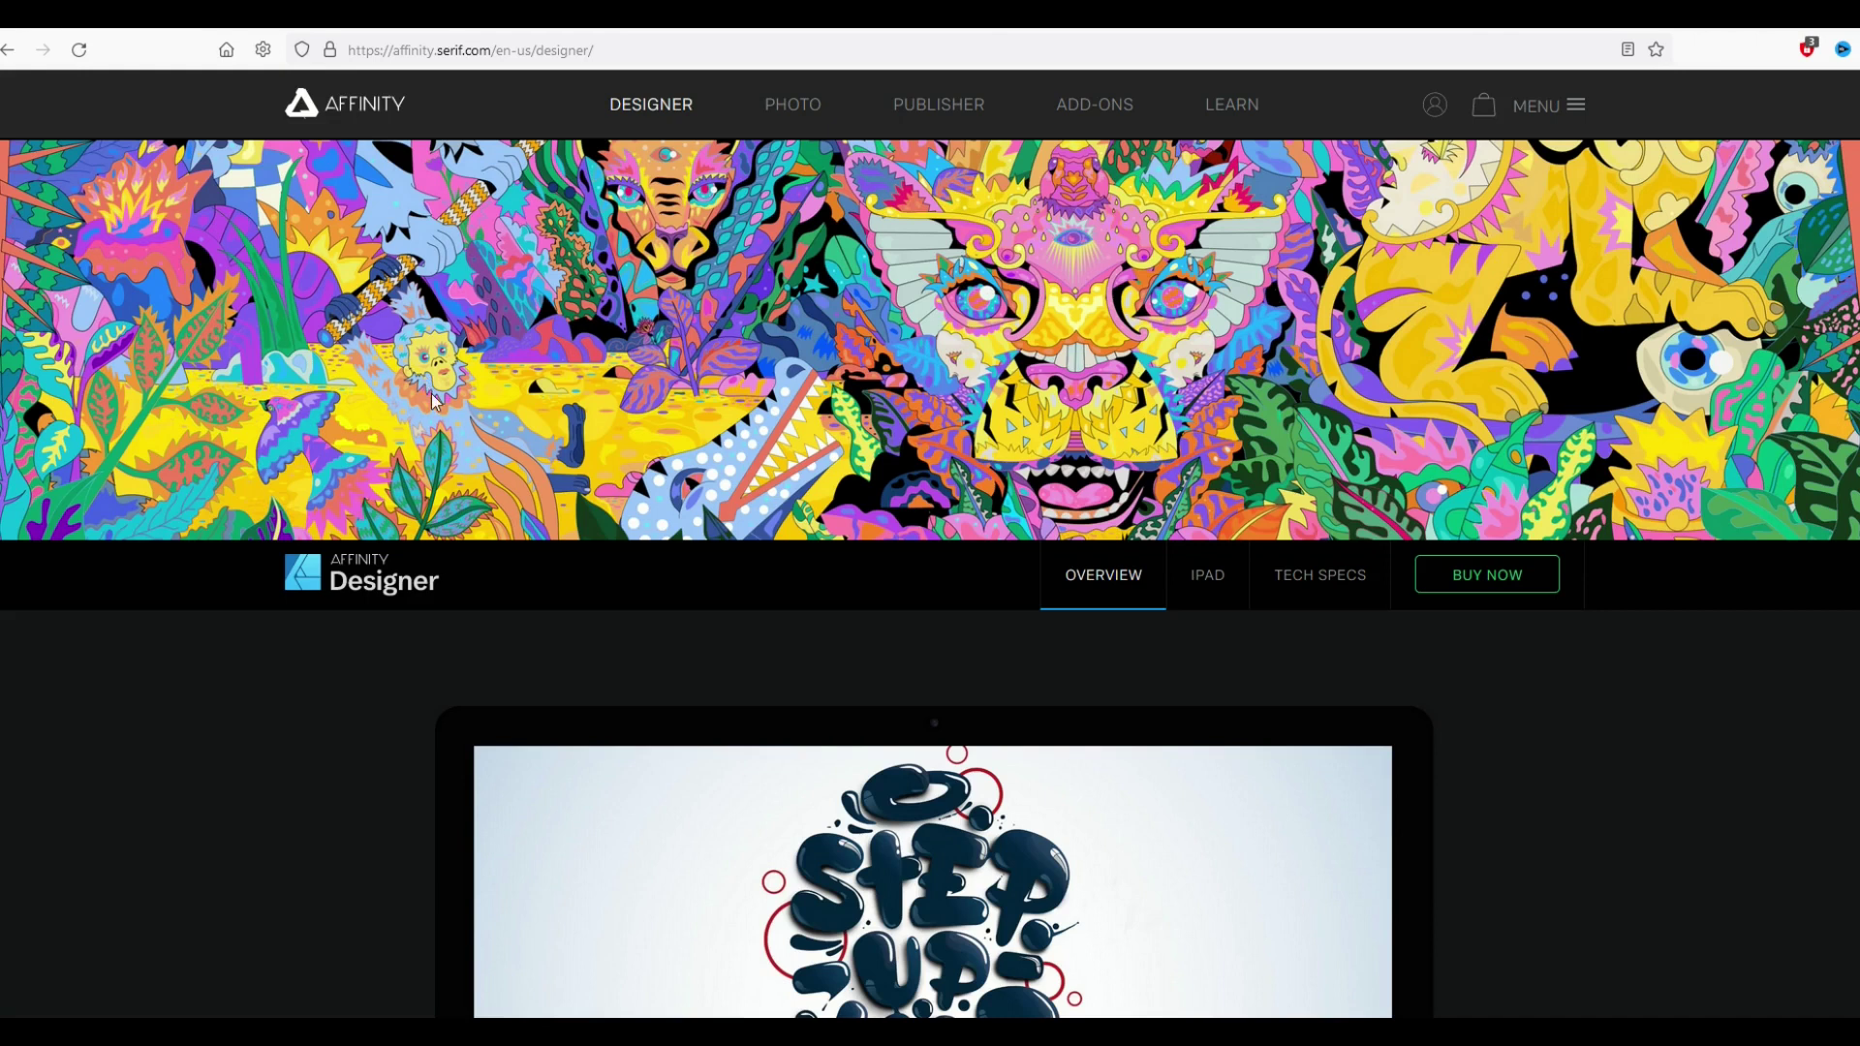
scroll(437, 406, "down", 2)
scroll(438, 407, "down", 5)
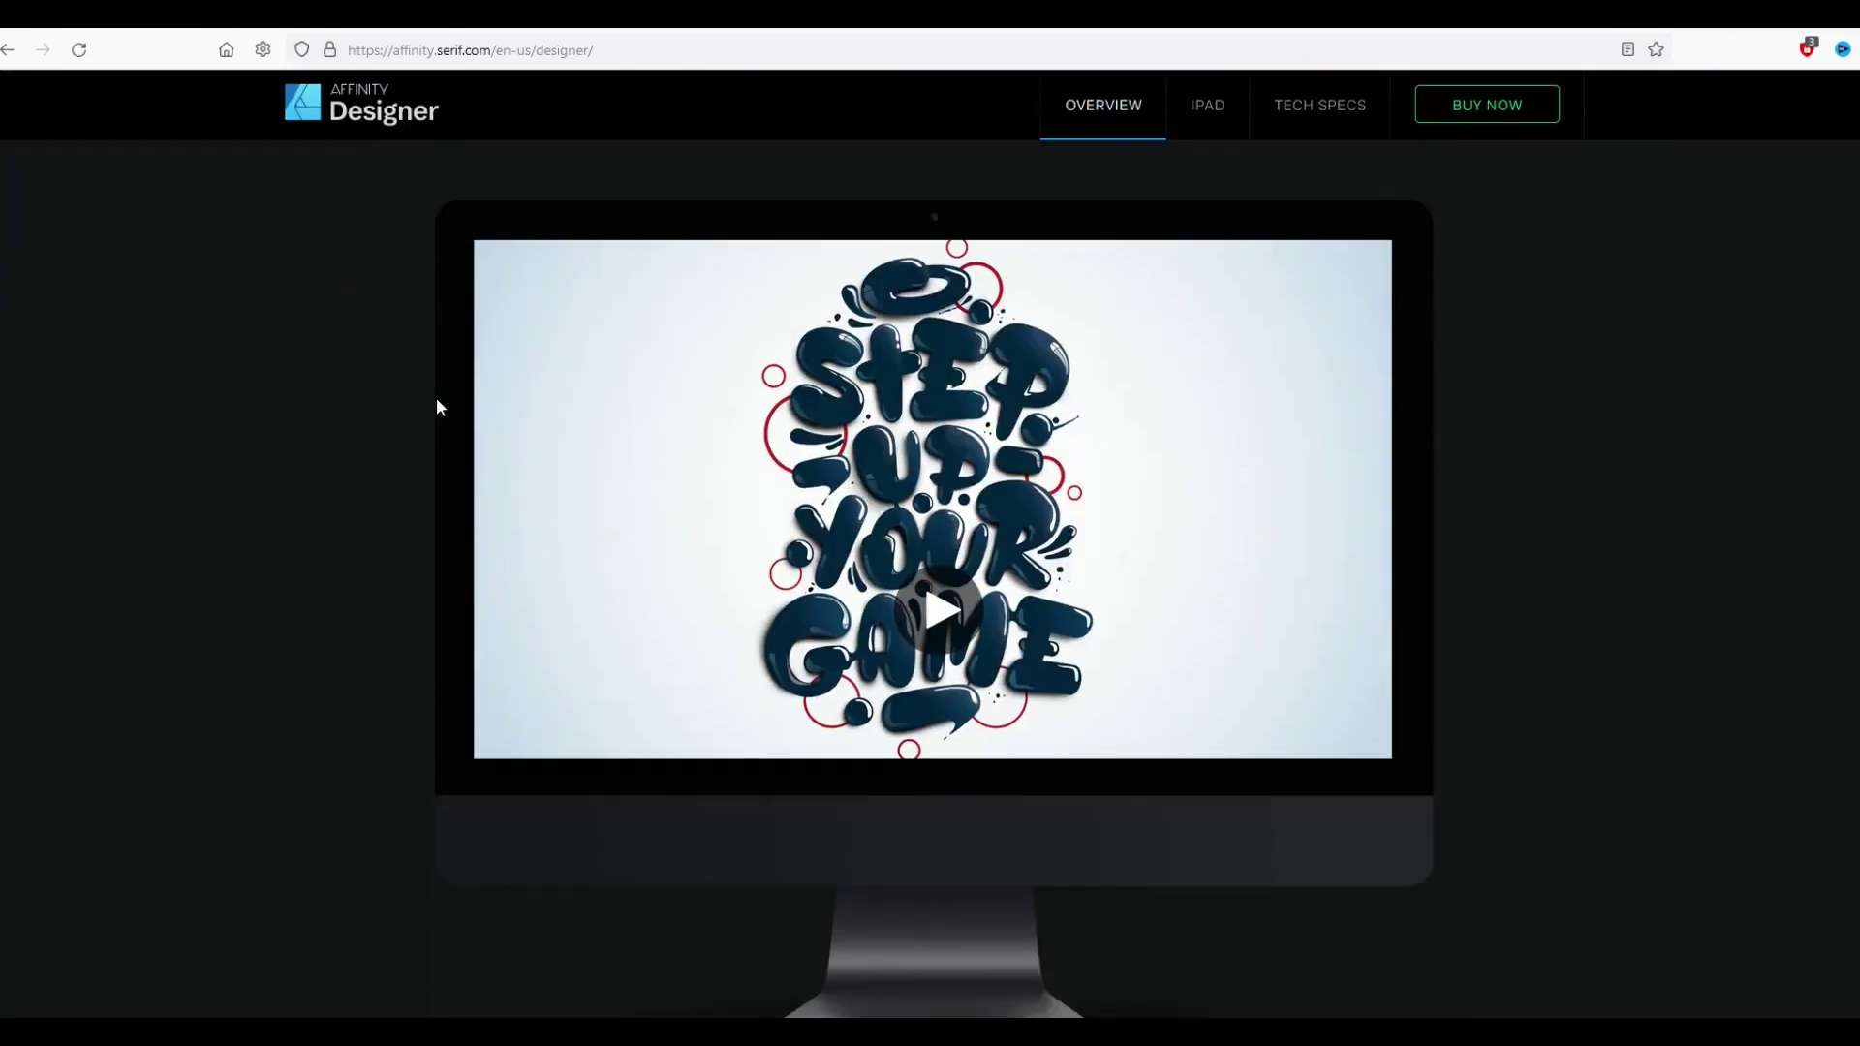
scroll(438, 397, "up", 3)
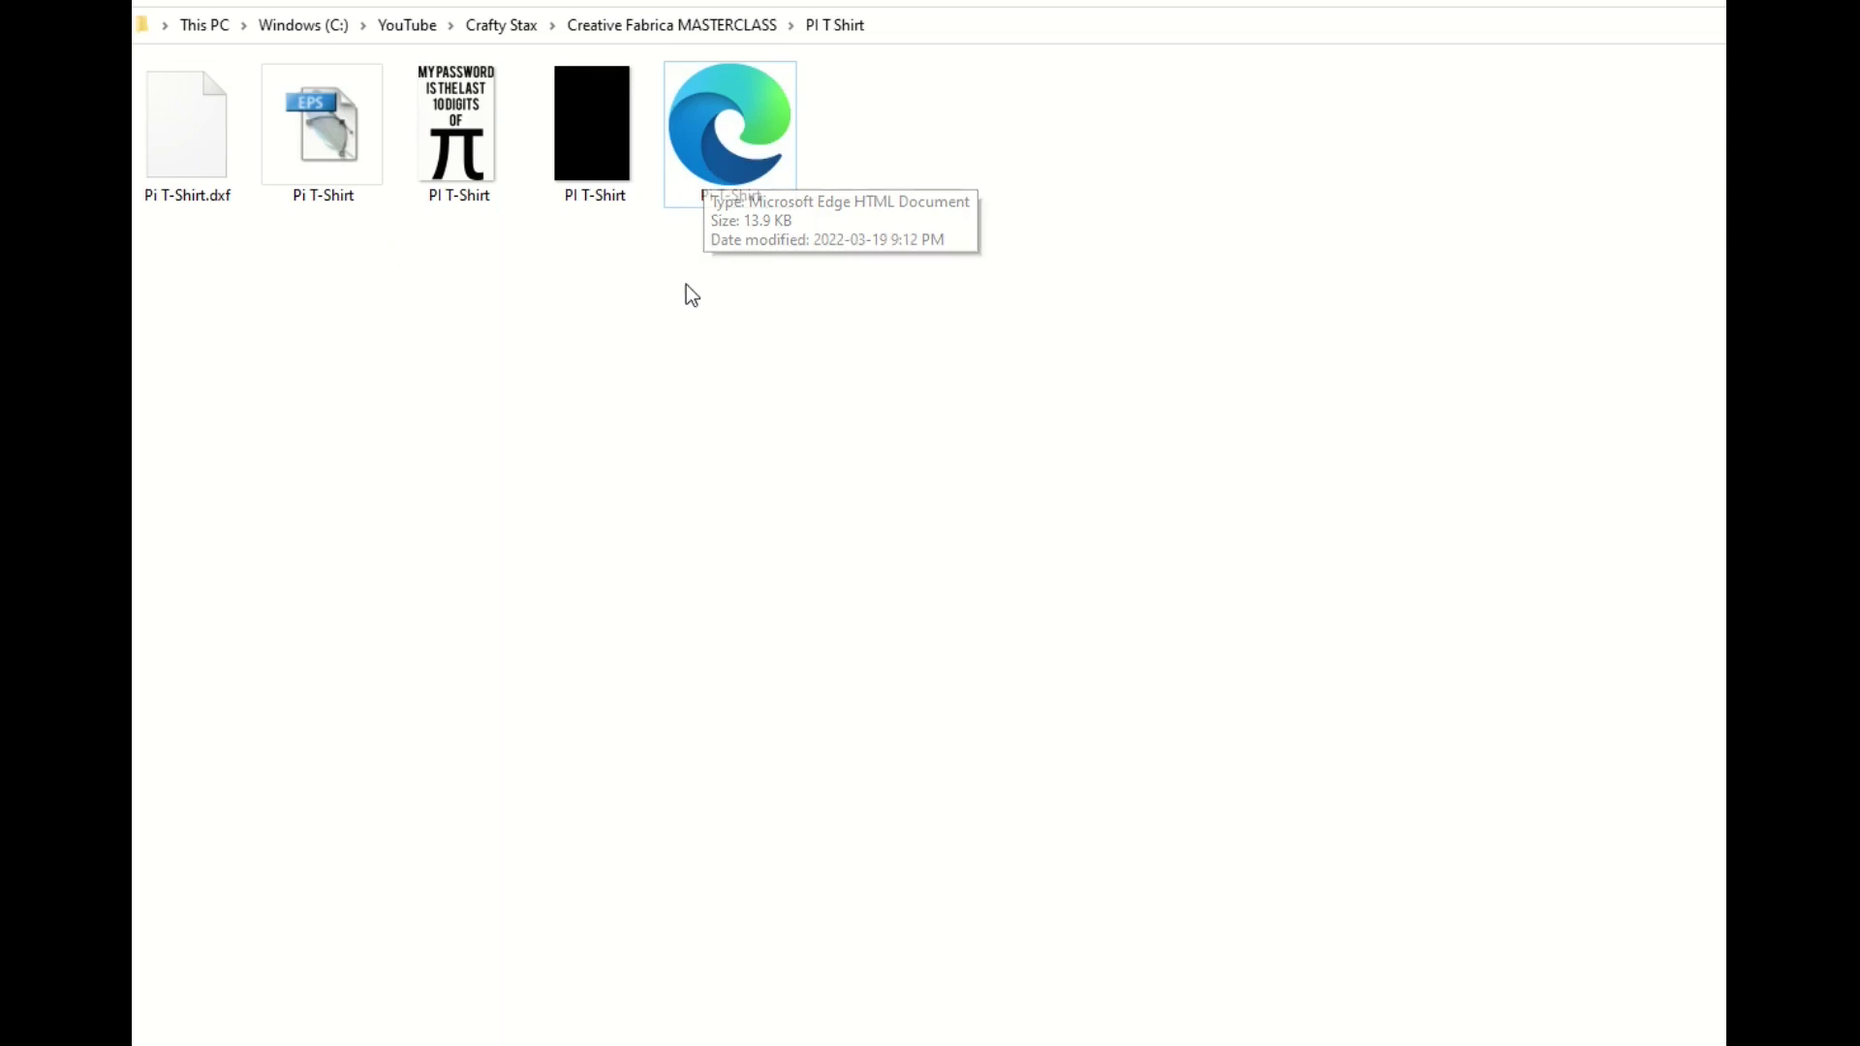
- Compress all five Pi T-Shirt design files in the PI T Shirt folder into one zipped folder
left_click(207, 177, "shift")
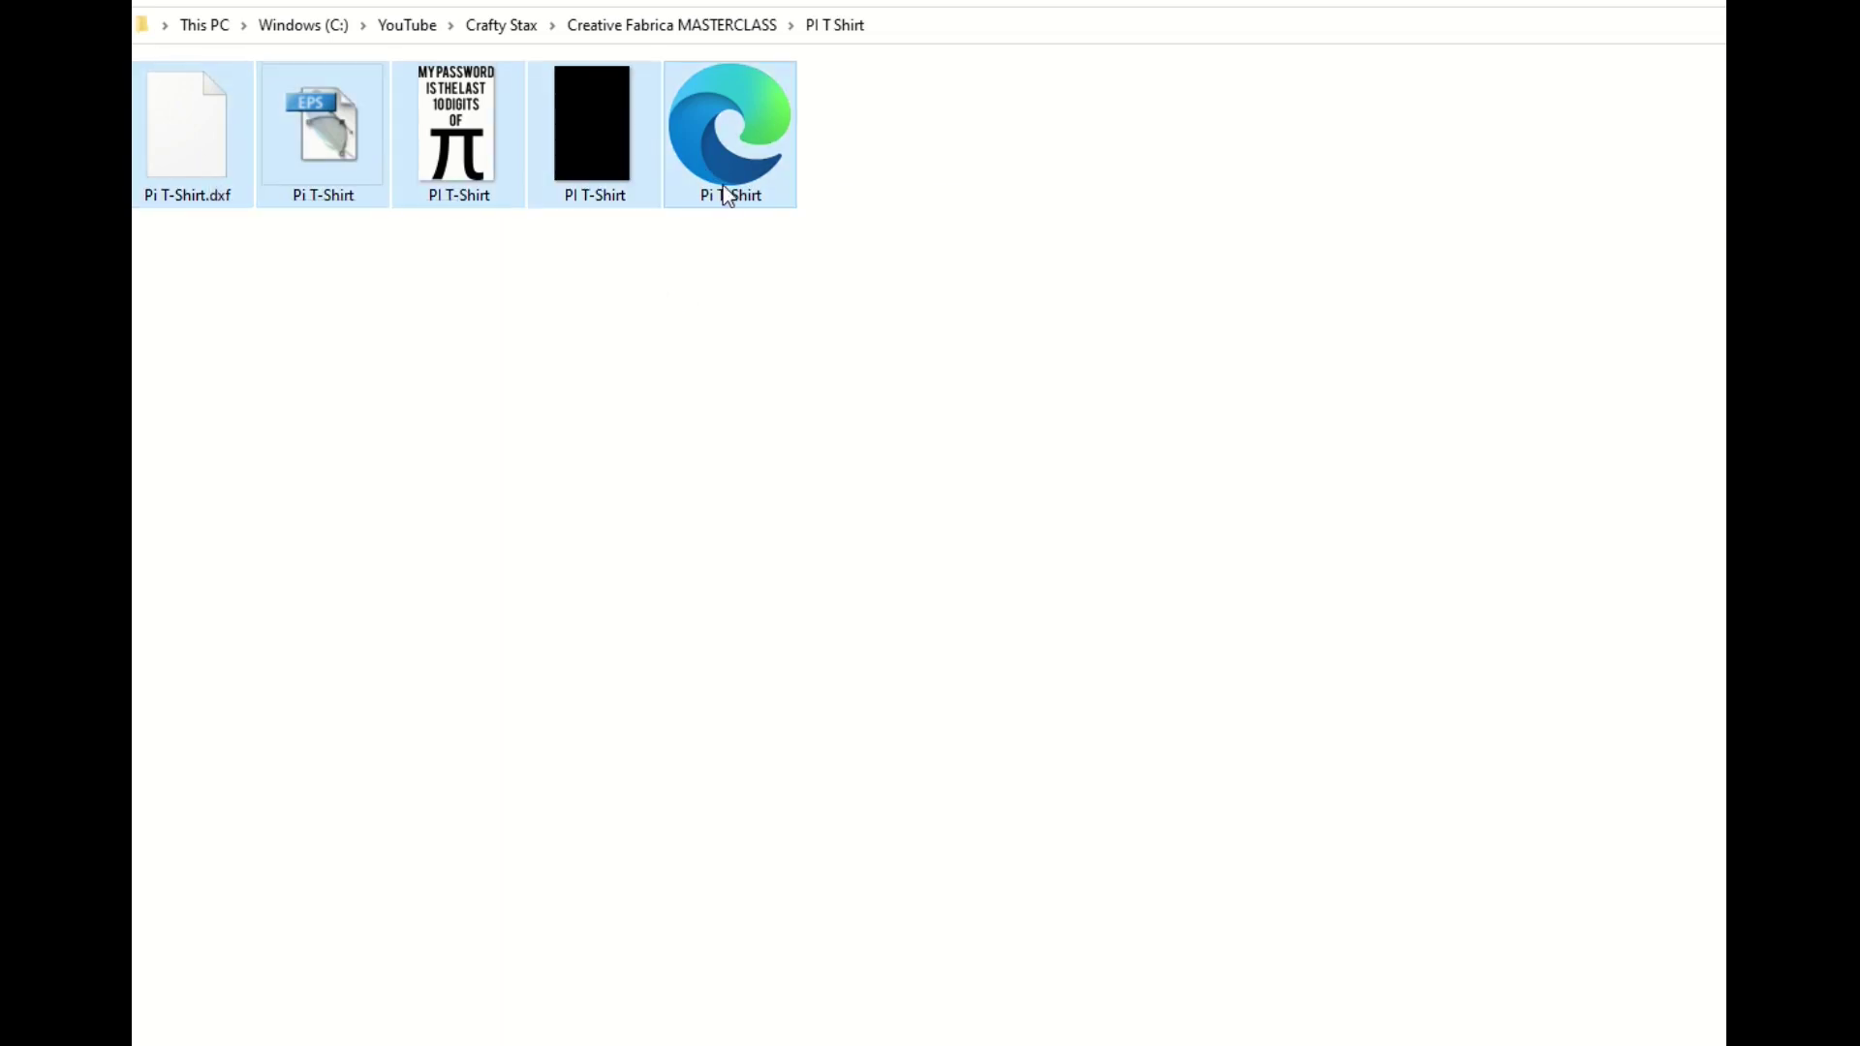
right_click(190, 174)
mouse_move(393, 340)
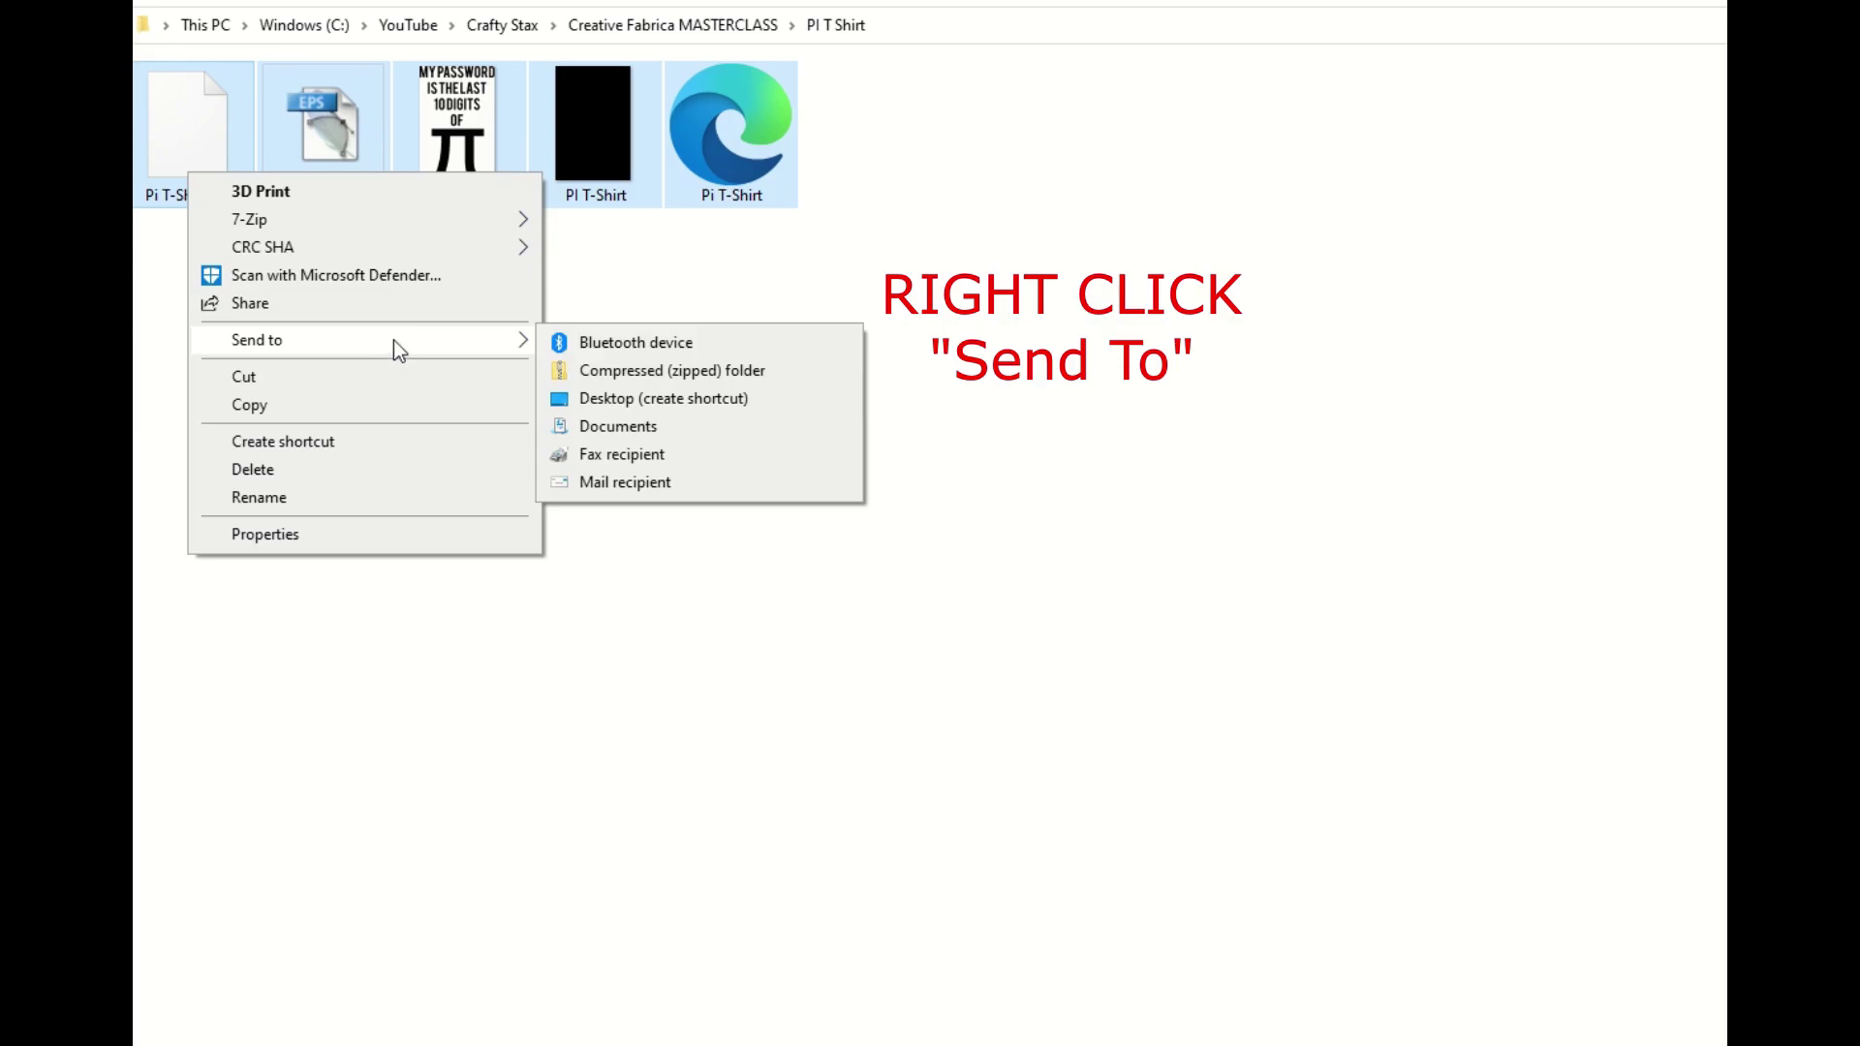
left_click(589, 368)
left_click(813, 252)
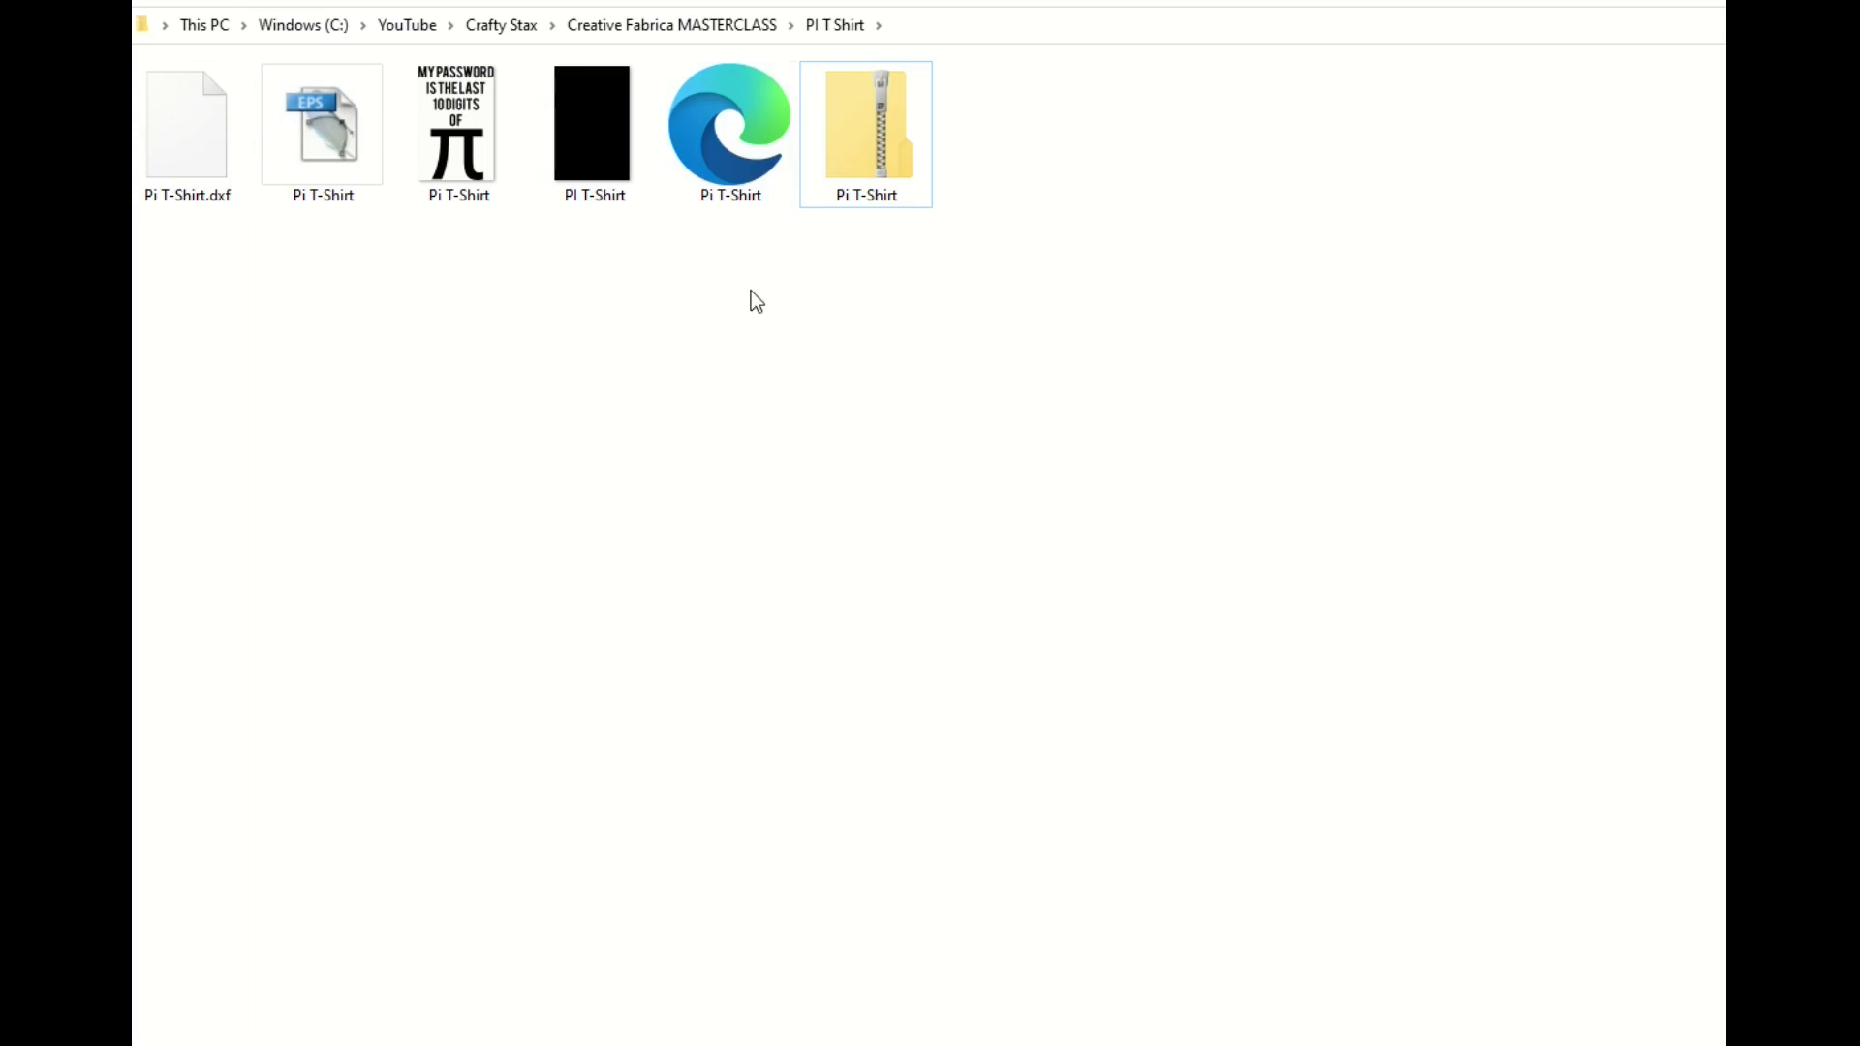
- Inspect the contents of the Pi T-Shirt zip file and return to the PI T Shirt folder
left_click(864, 147)
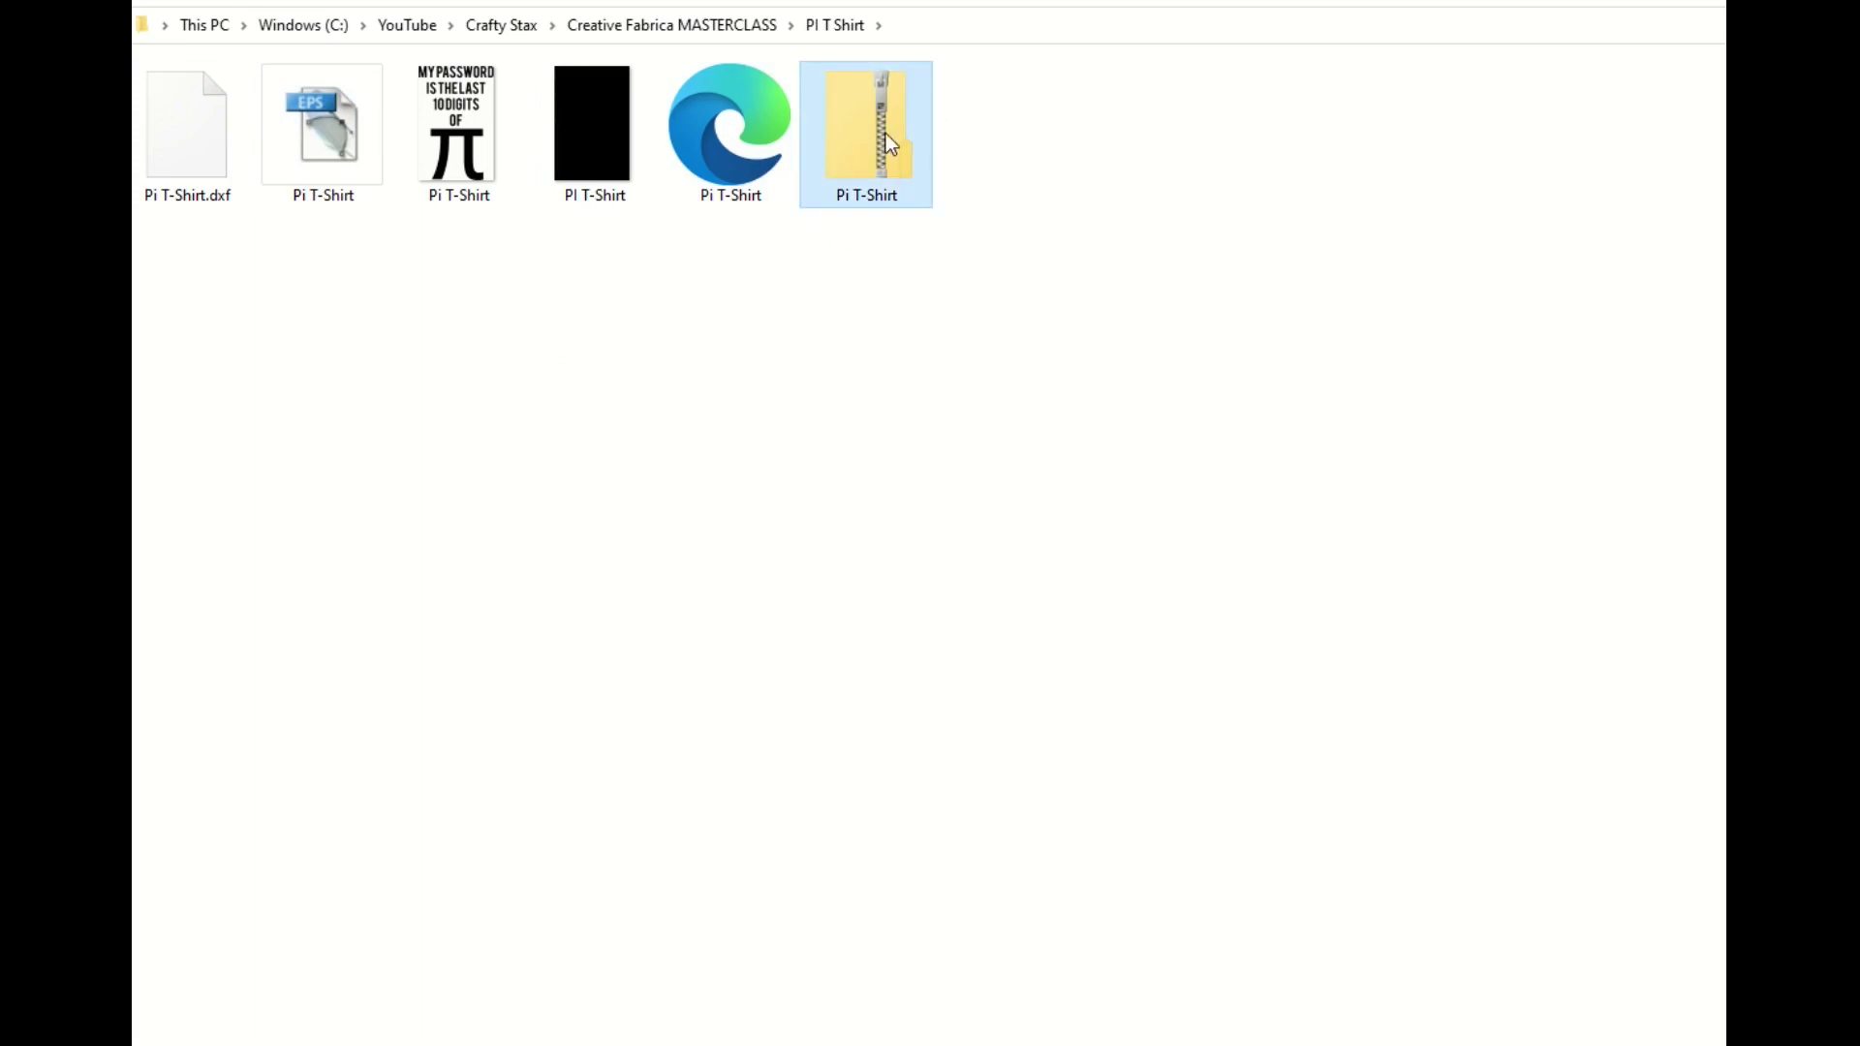
double_click(869, 154)
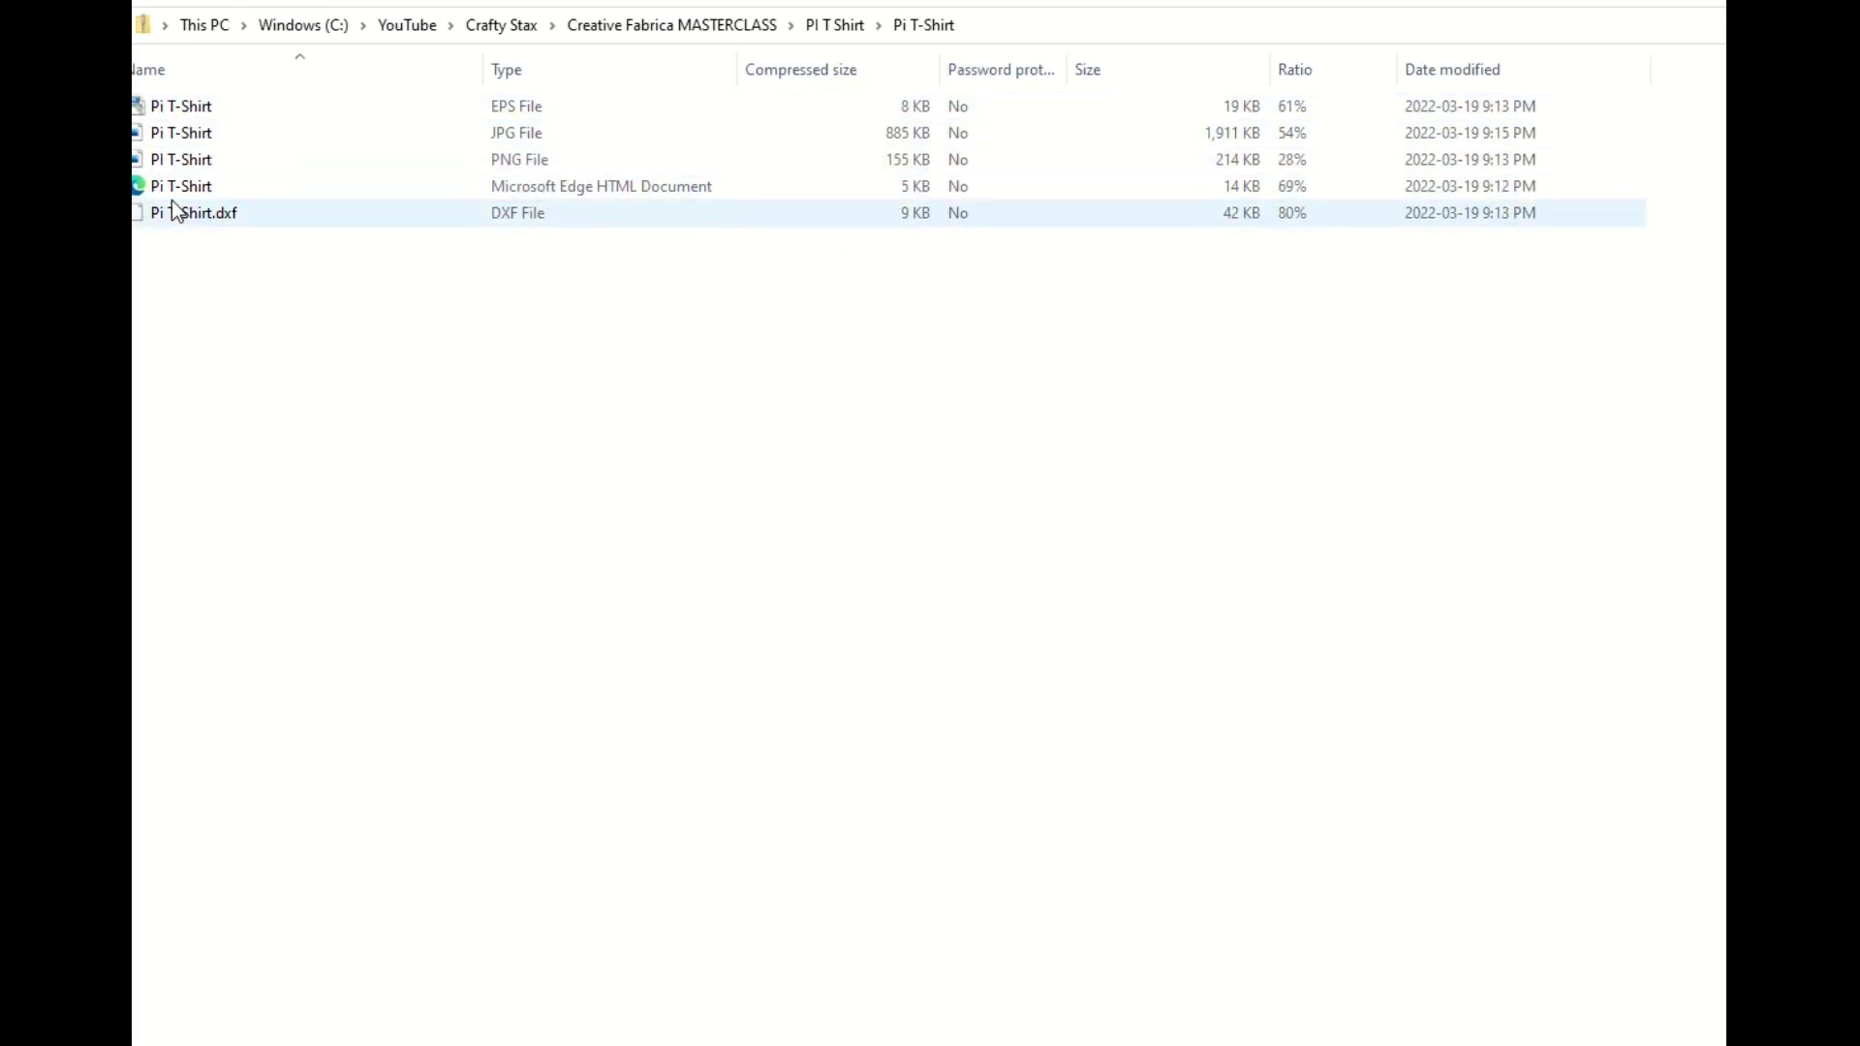
key("alt+Left")
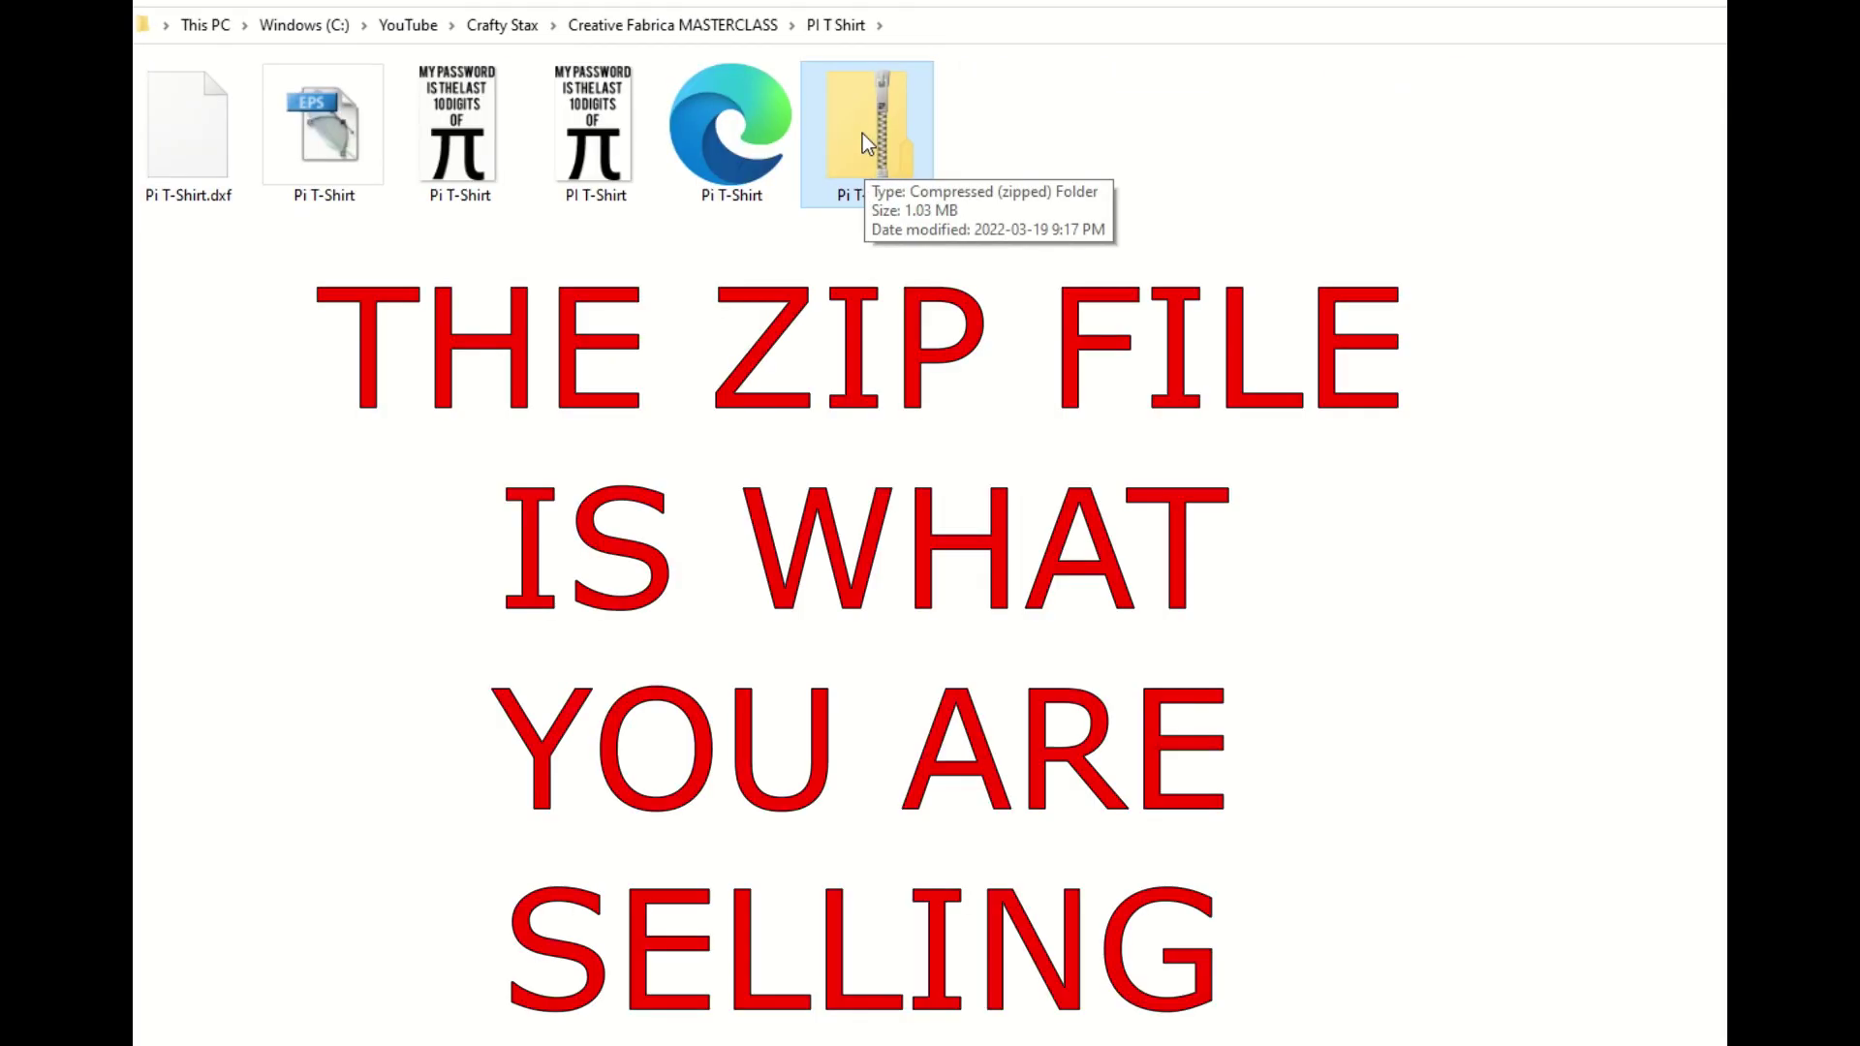
left_click(838, 279)
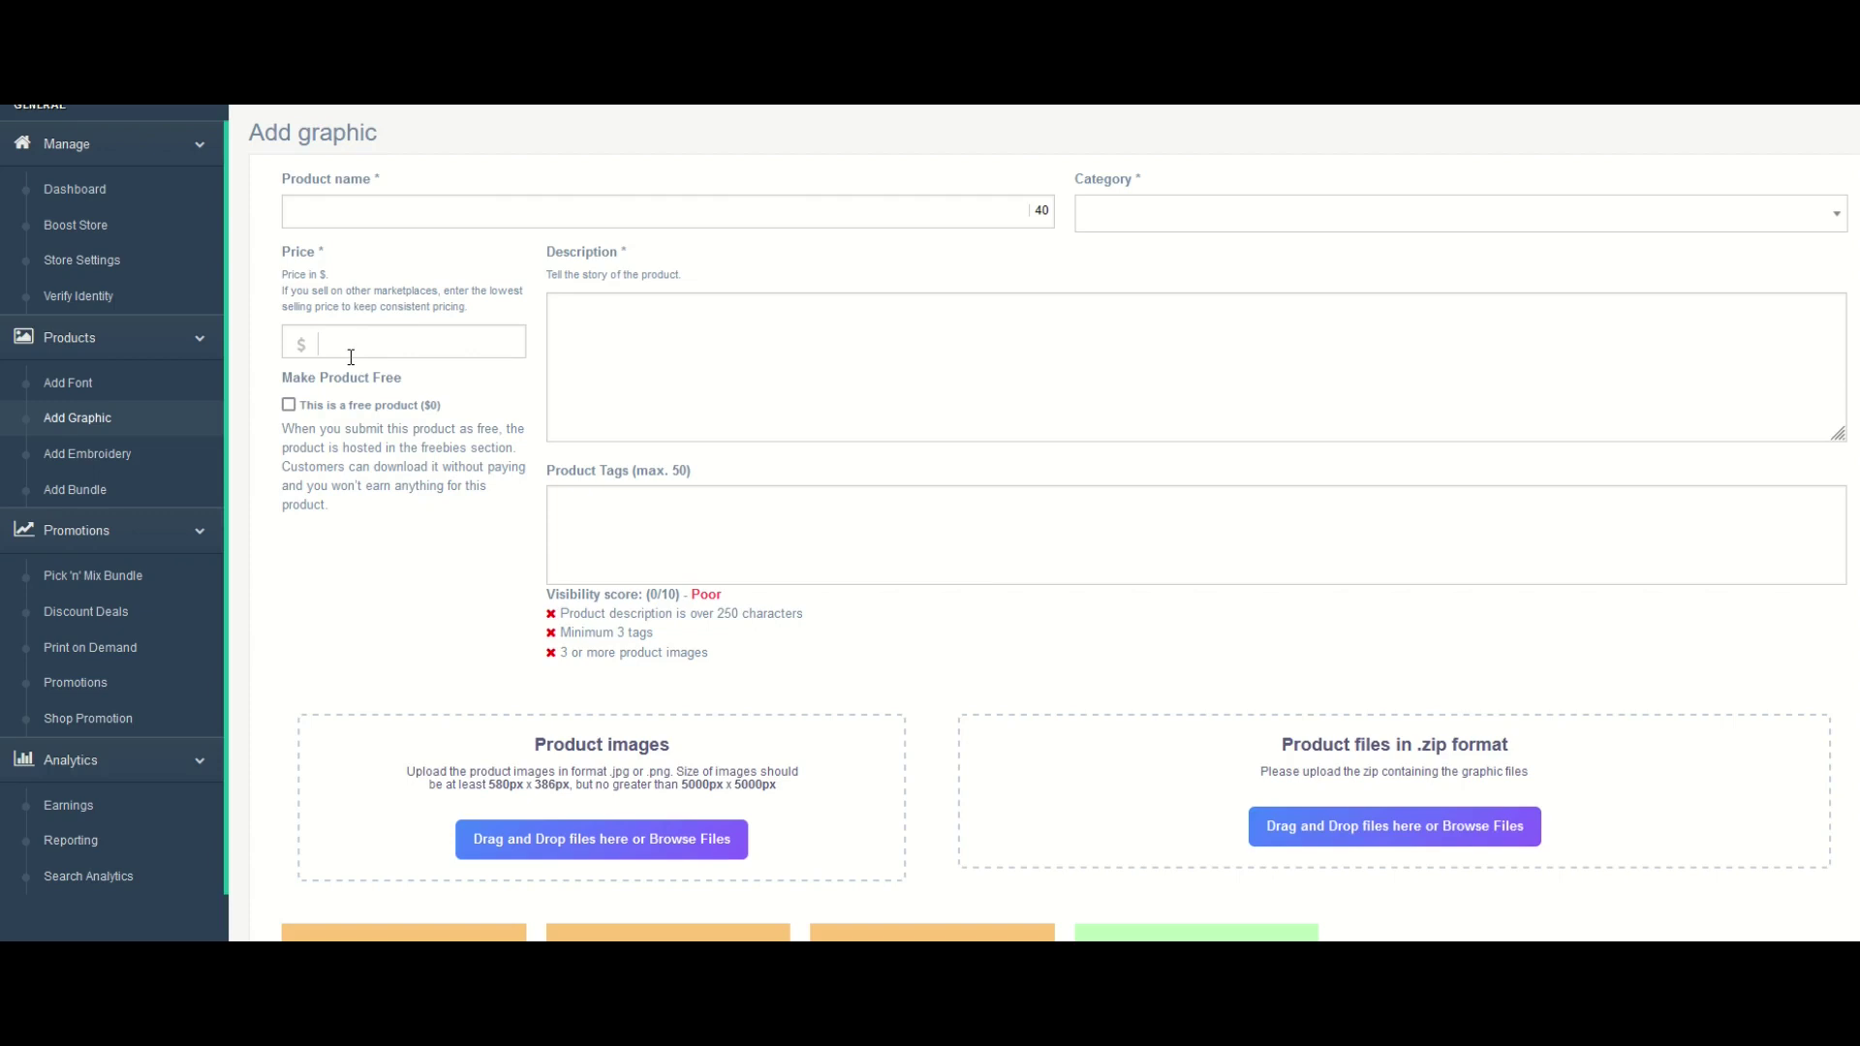
- Name the new graphic product "Funny Pi Password T-Shirt" and assign it to the Illustrations category
left_click(323, 217)
key("ctrl+v")
left_click(1155, 230)
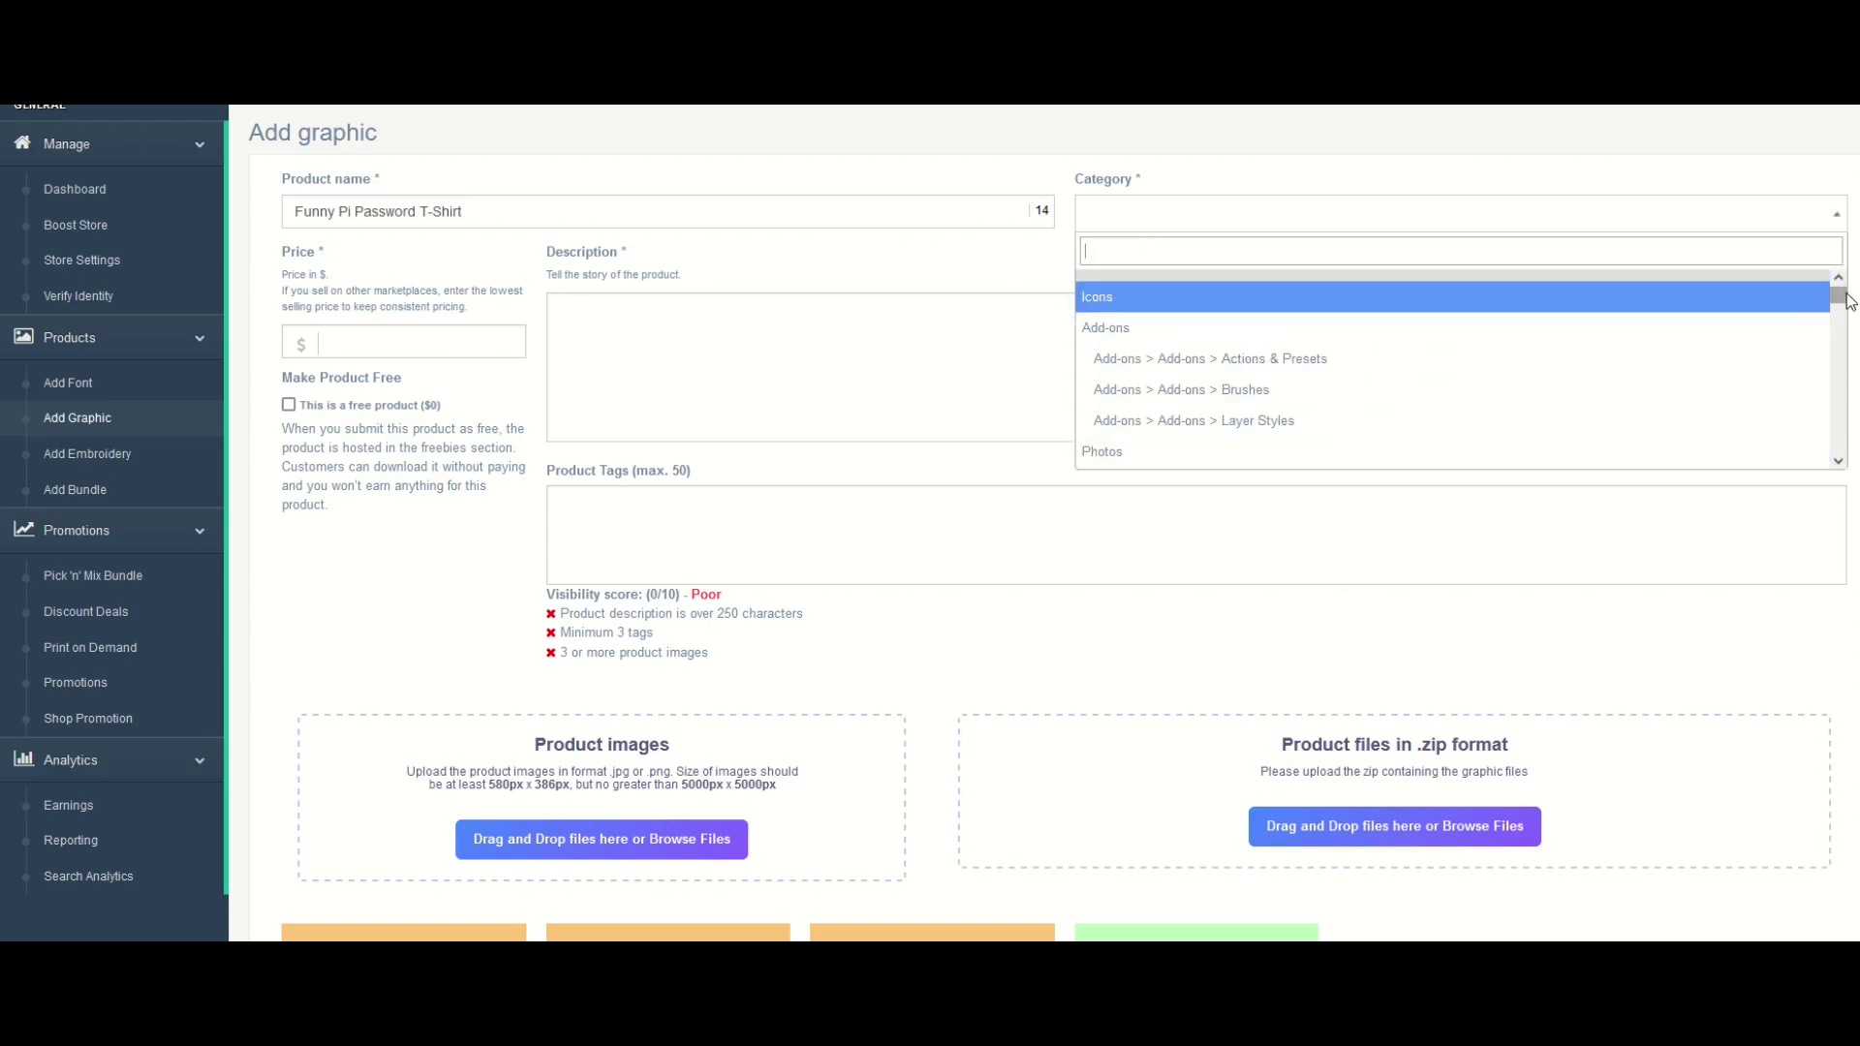
left_click_drag(1843, 303, 1847, 462)
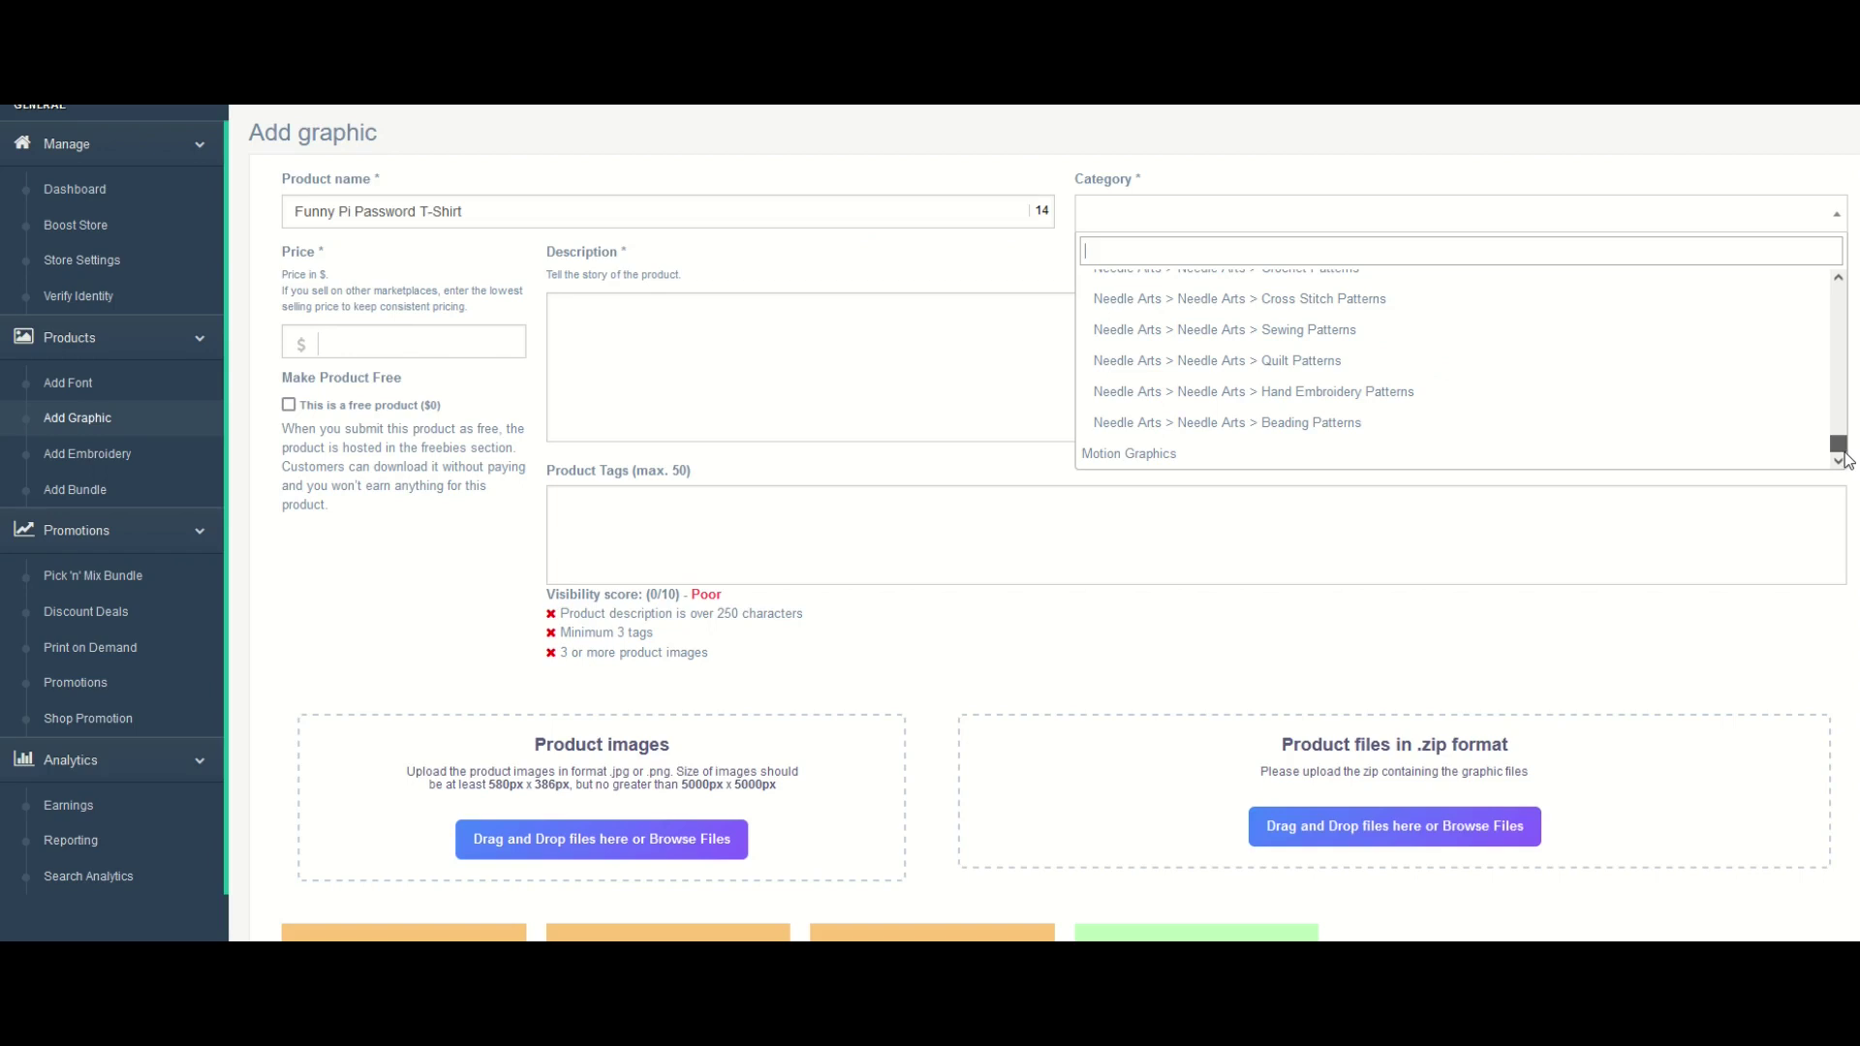
left_click_drag(1844, 452, 1844, 334)
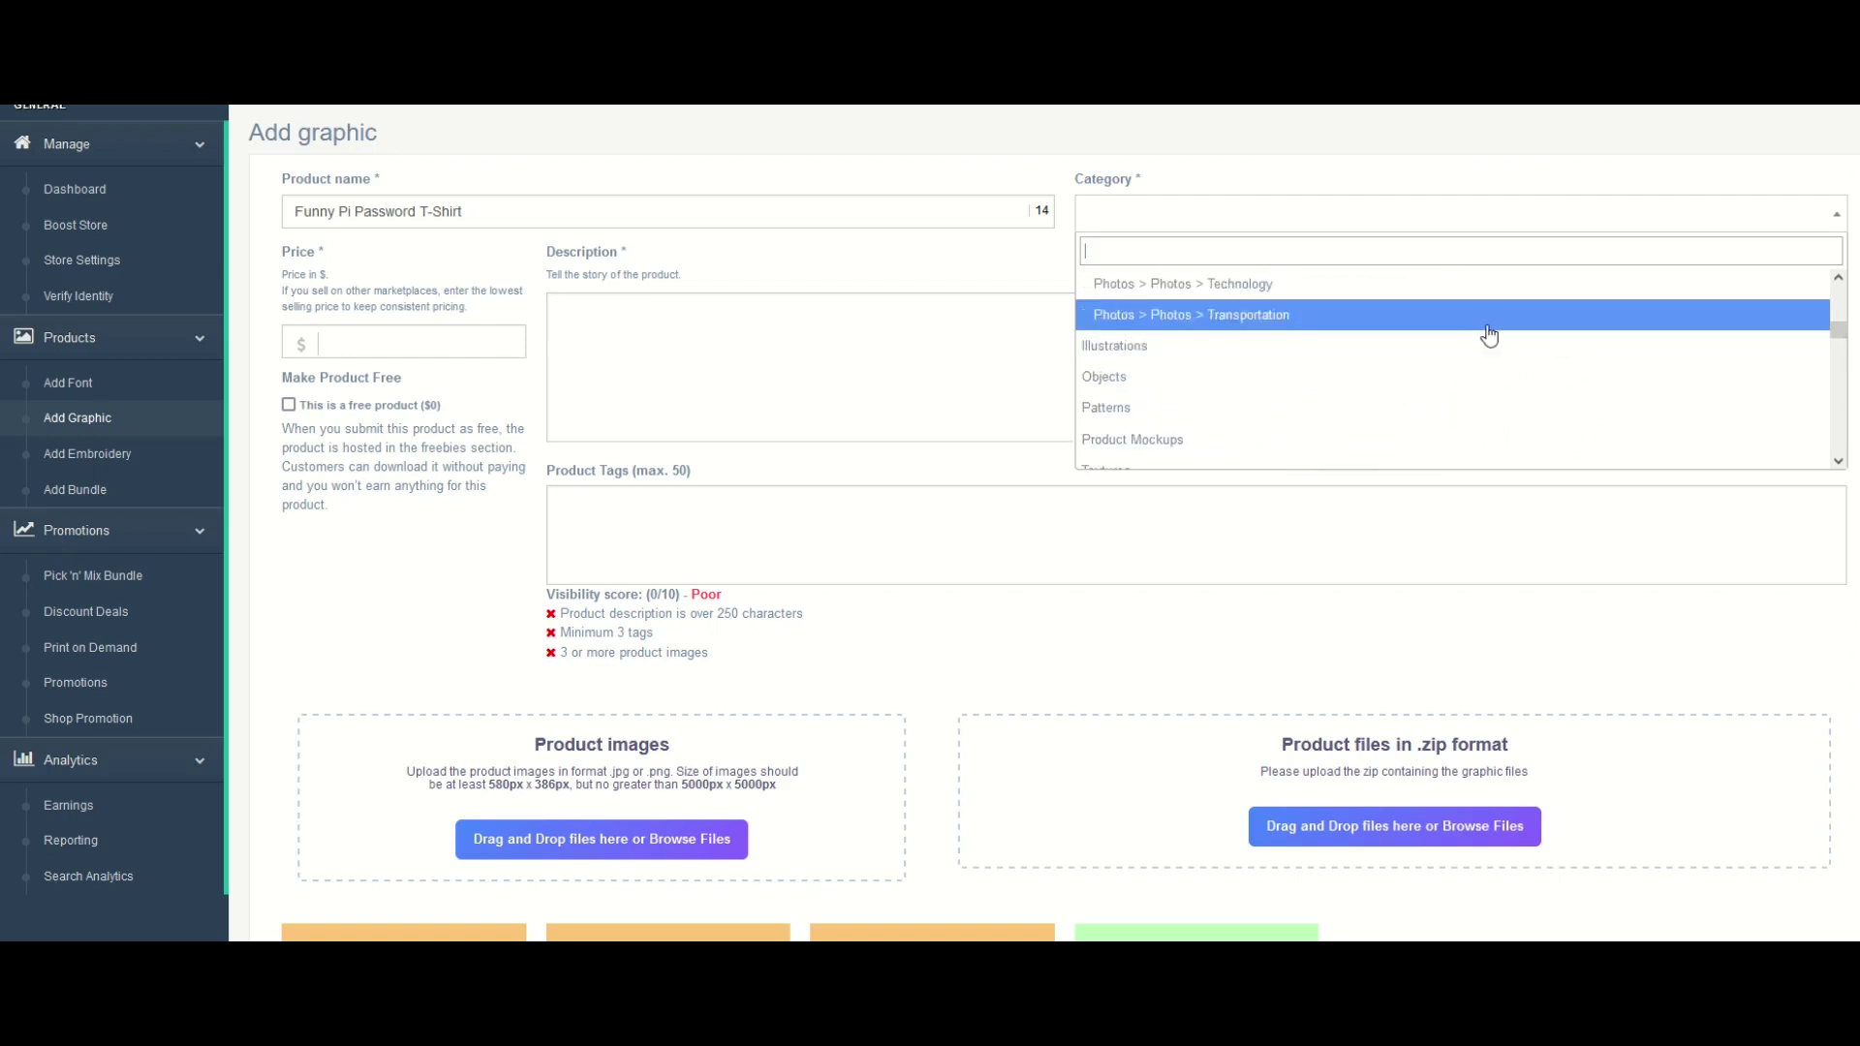
left_click(1125, 349)
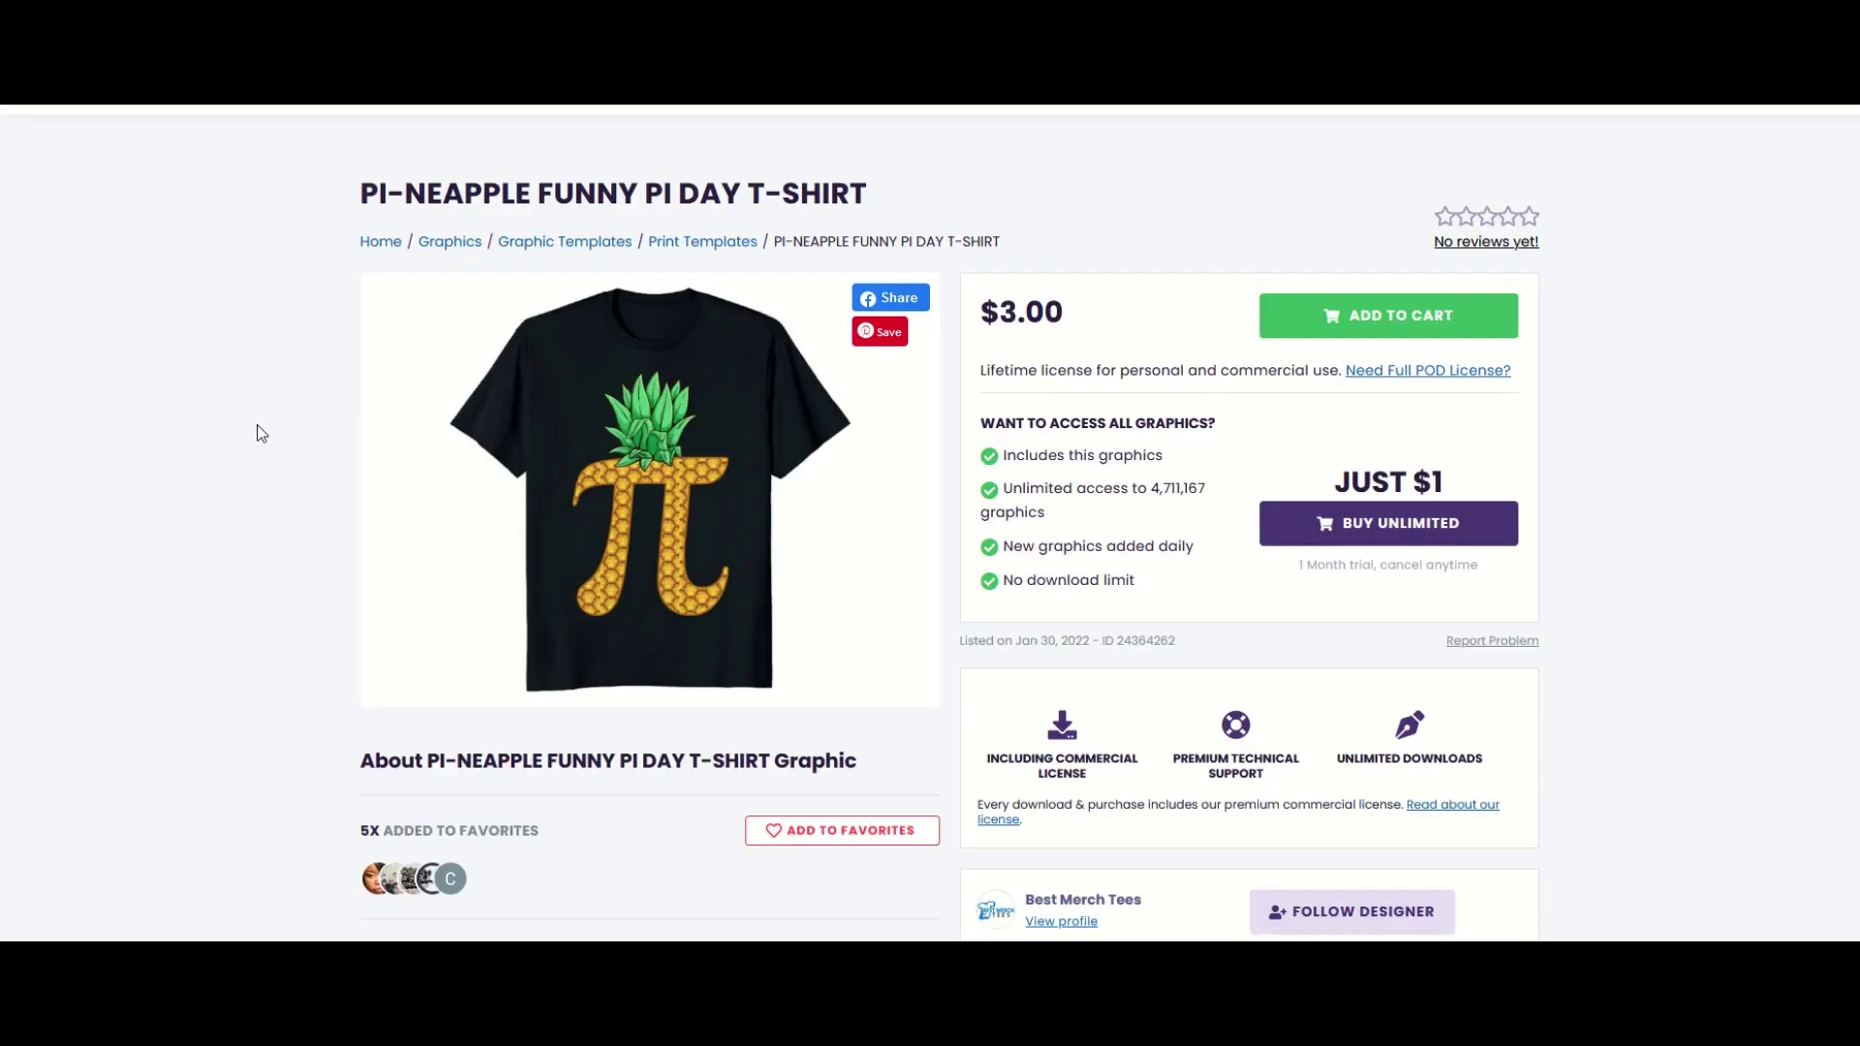
- Copy the file format and usage text from the PI-NEAPPLE FUNNY PI DAY T-SHIRT listing into the new product's description
scroll(258, 433, "down", 5)
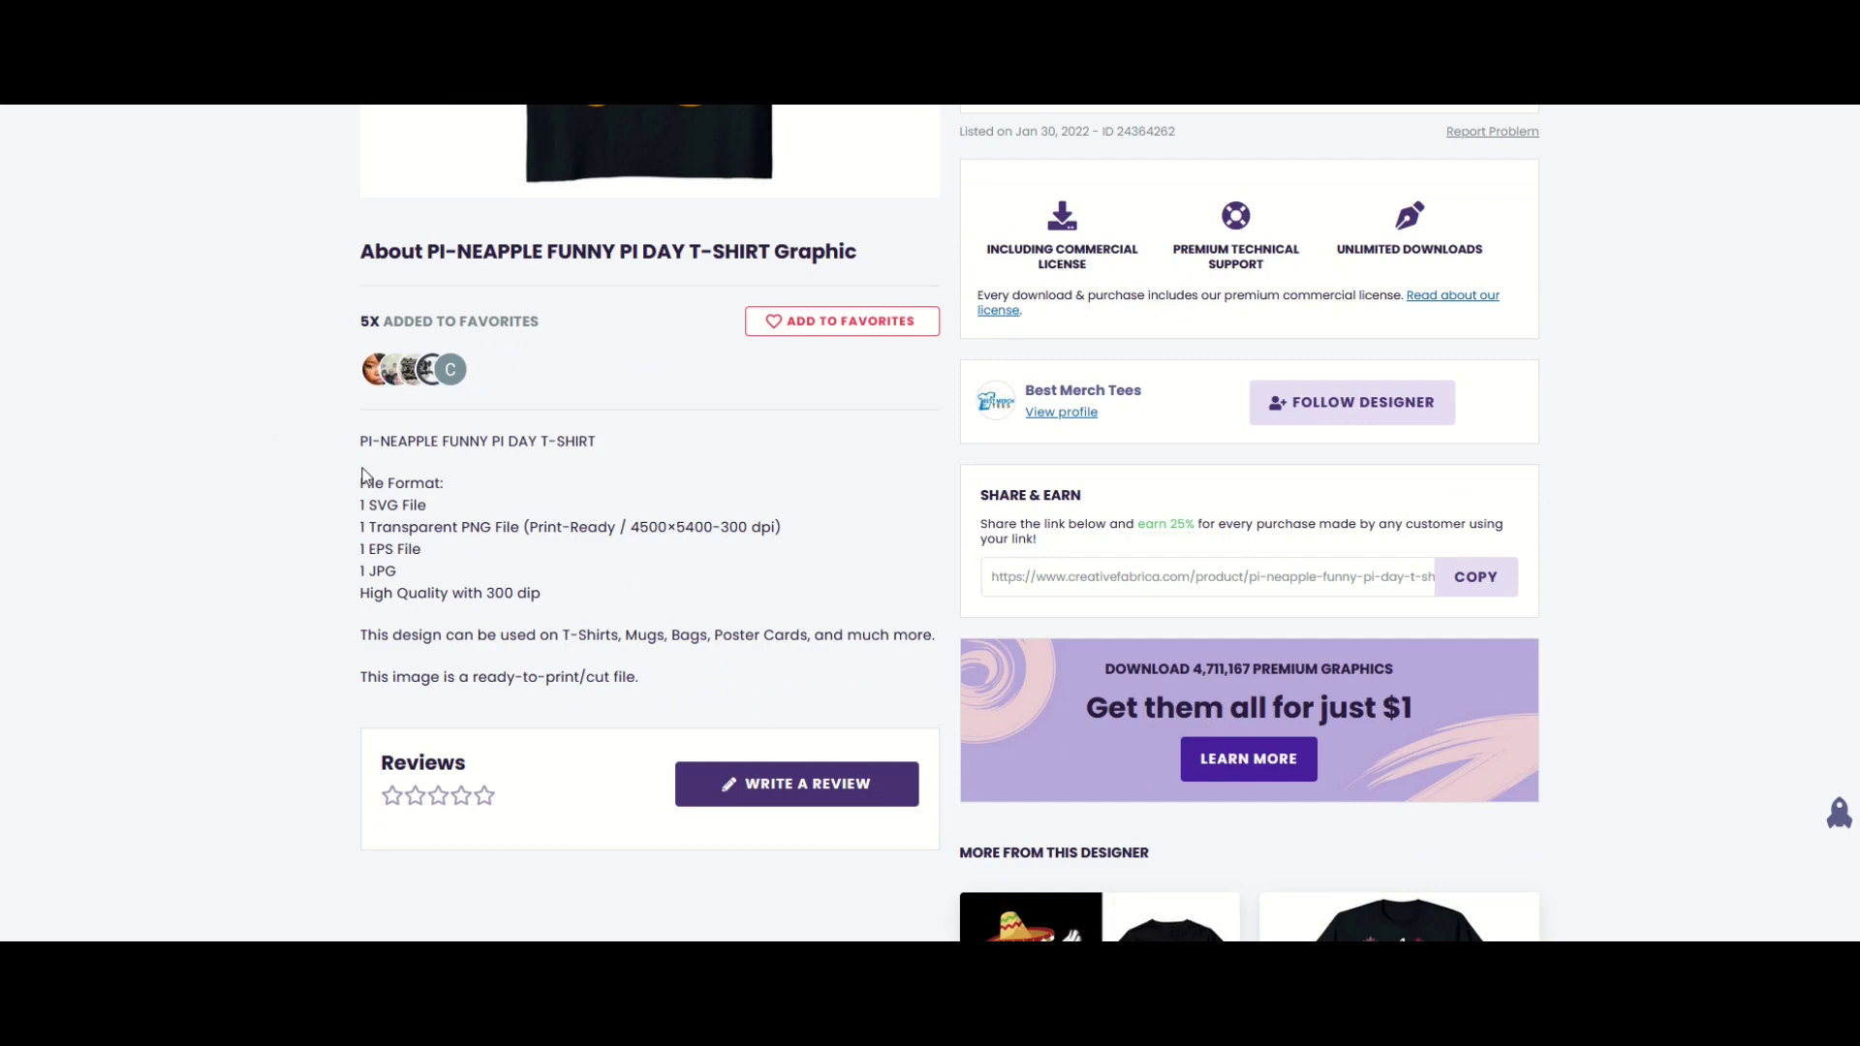
left_click_drag(361, 483, 639, 676)
right_click(641, 678)
left_click(640, 706)
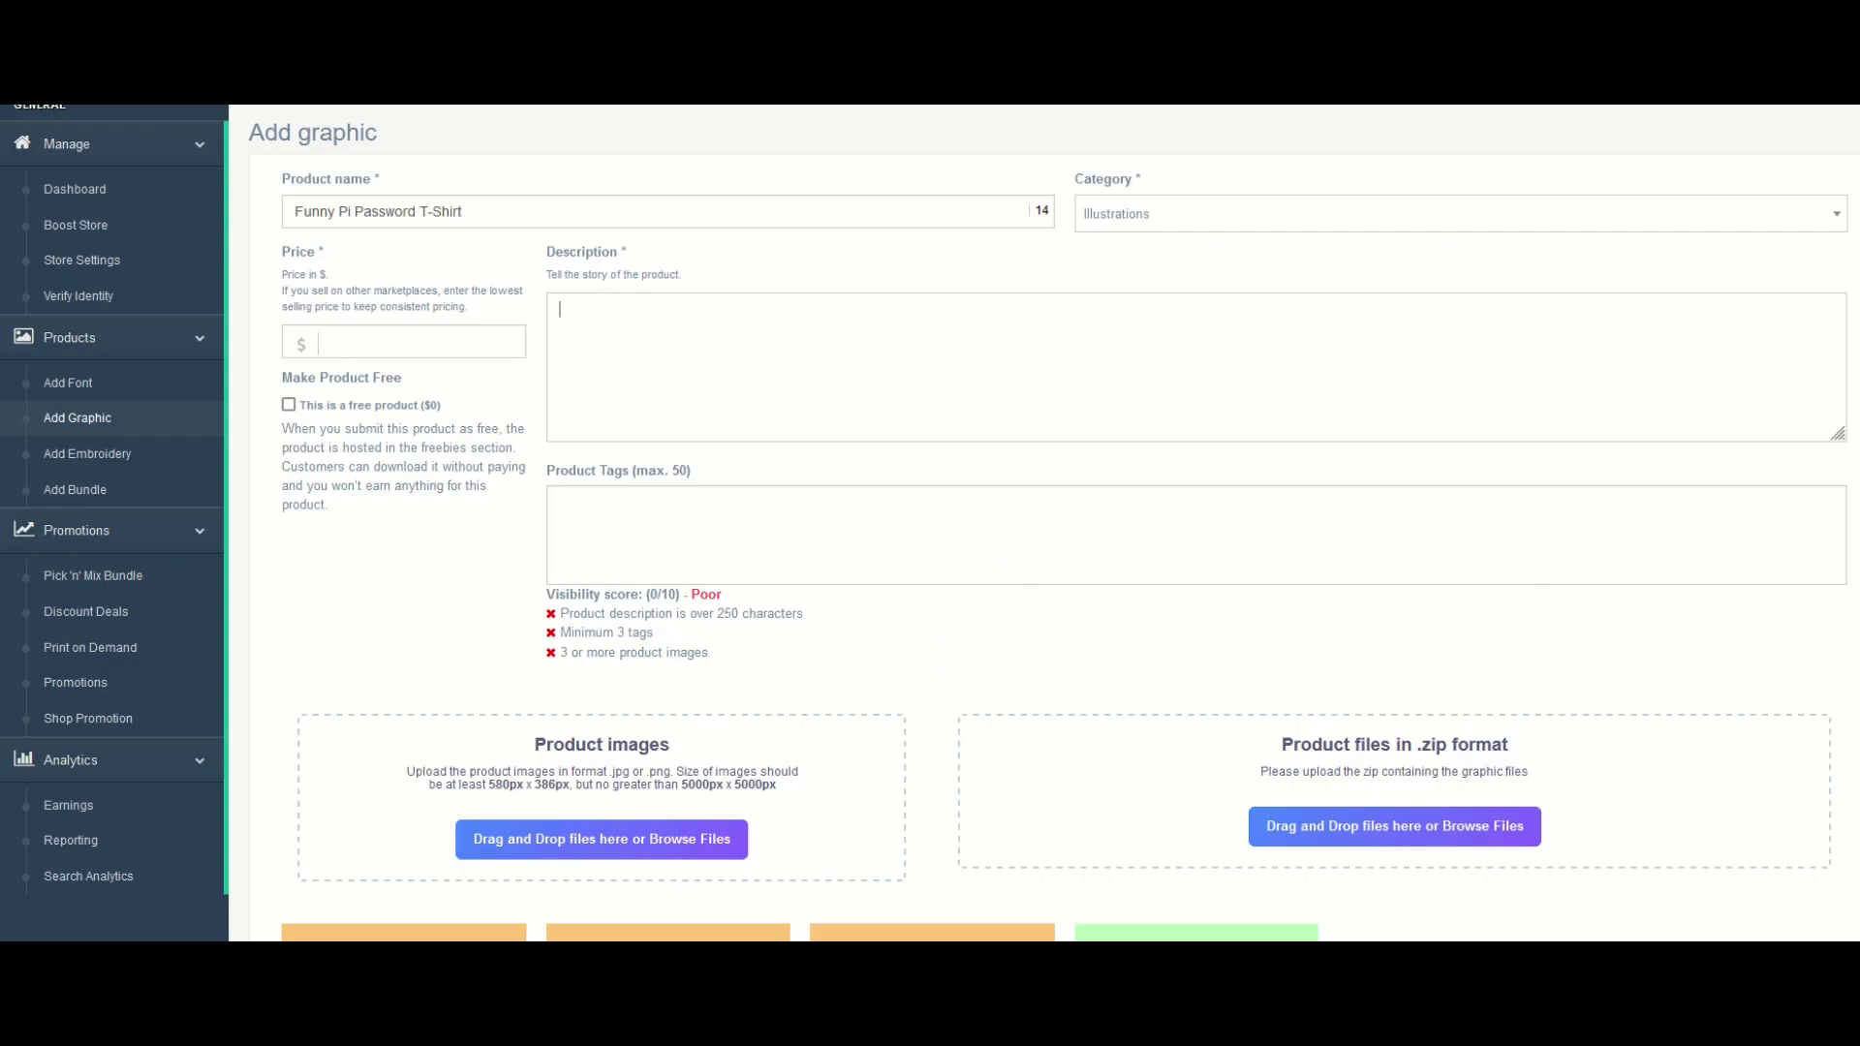
left_click(644, 352)
key("ctrl+v")
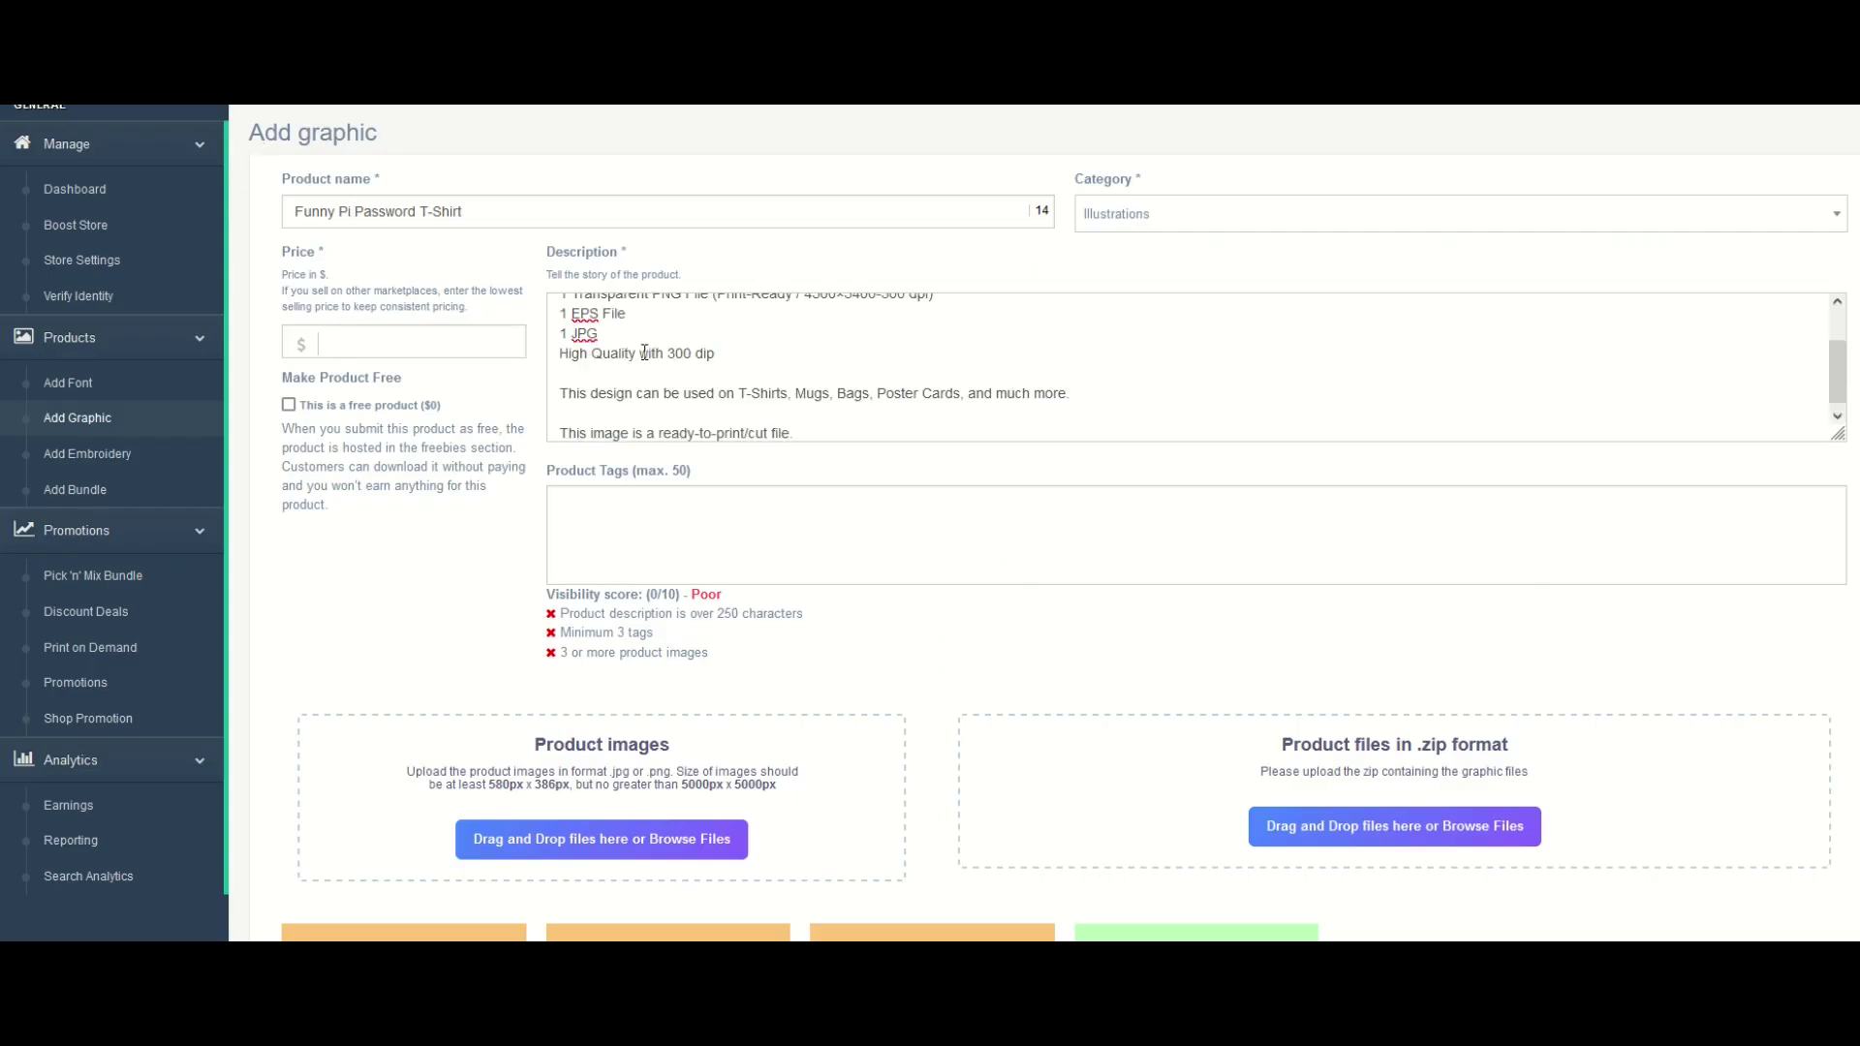
- Correct the description's resolution unit to "dpi" and join the quality note to the JPG line as "1 JPG High Quality with 300 dpi"
key("ctrl+Home")
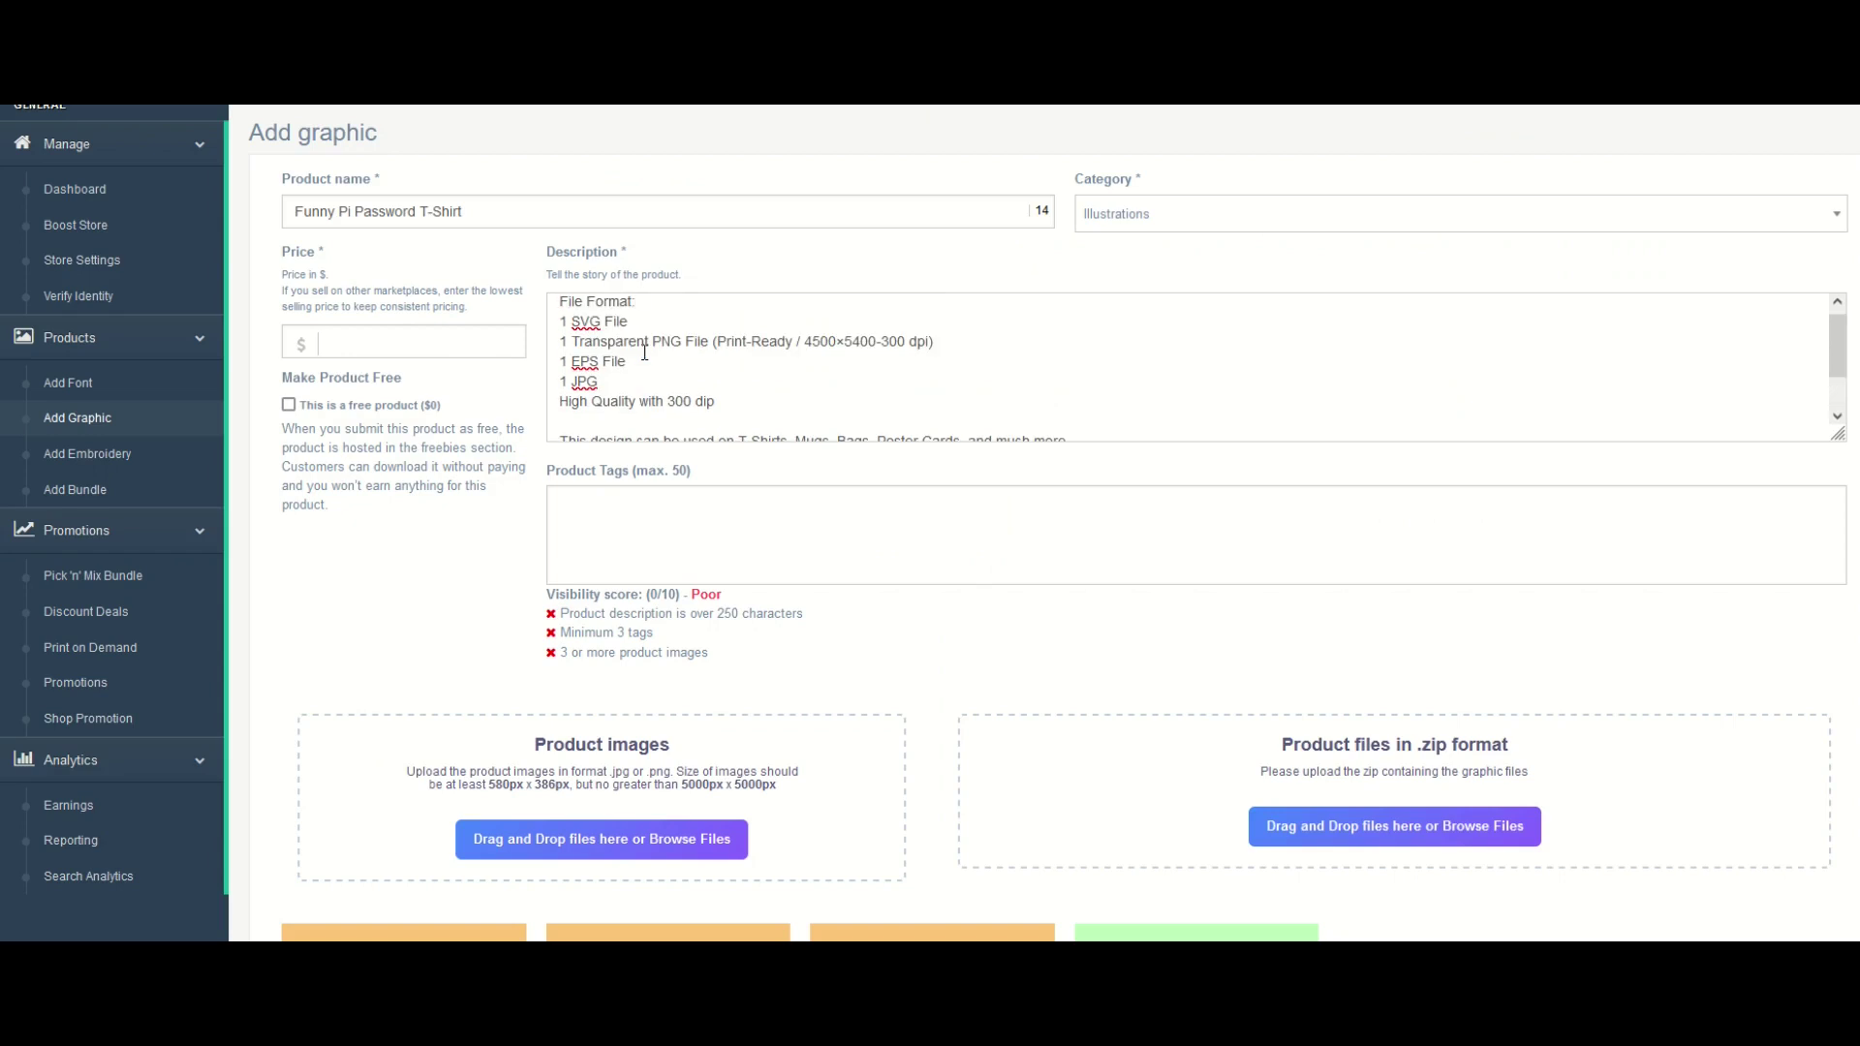
left_click(644, 351)
key("BackSpace")
type("i")
key("Delete")
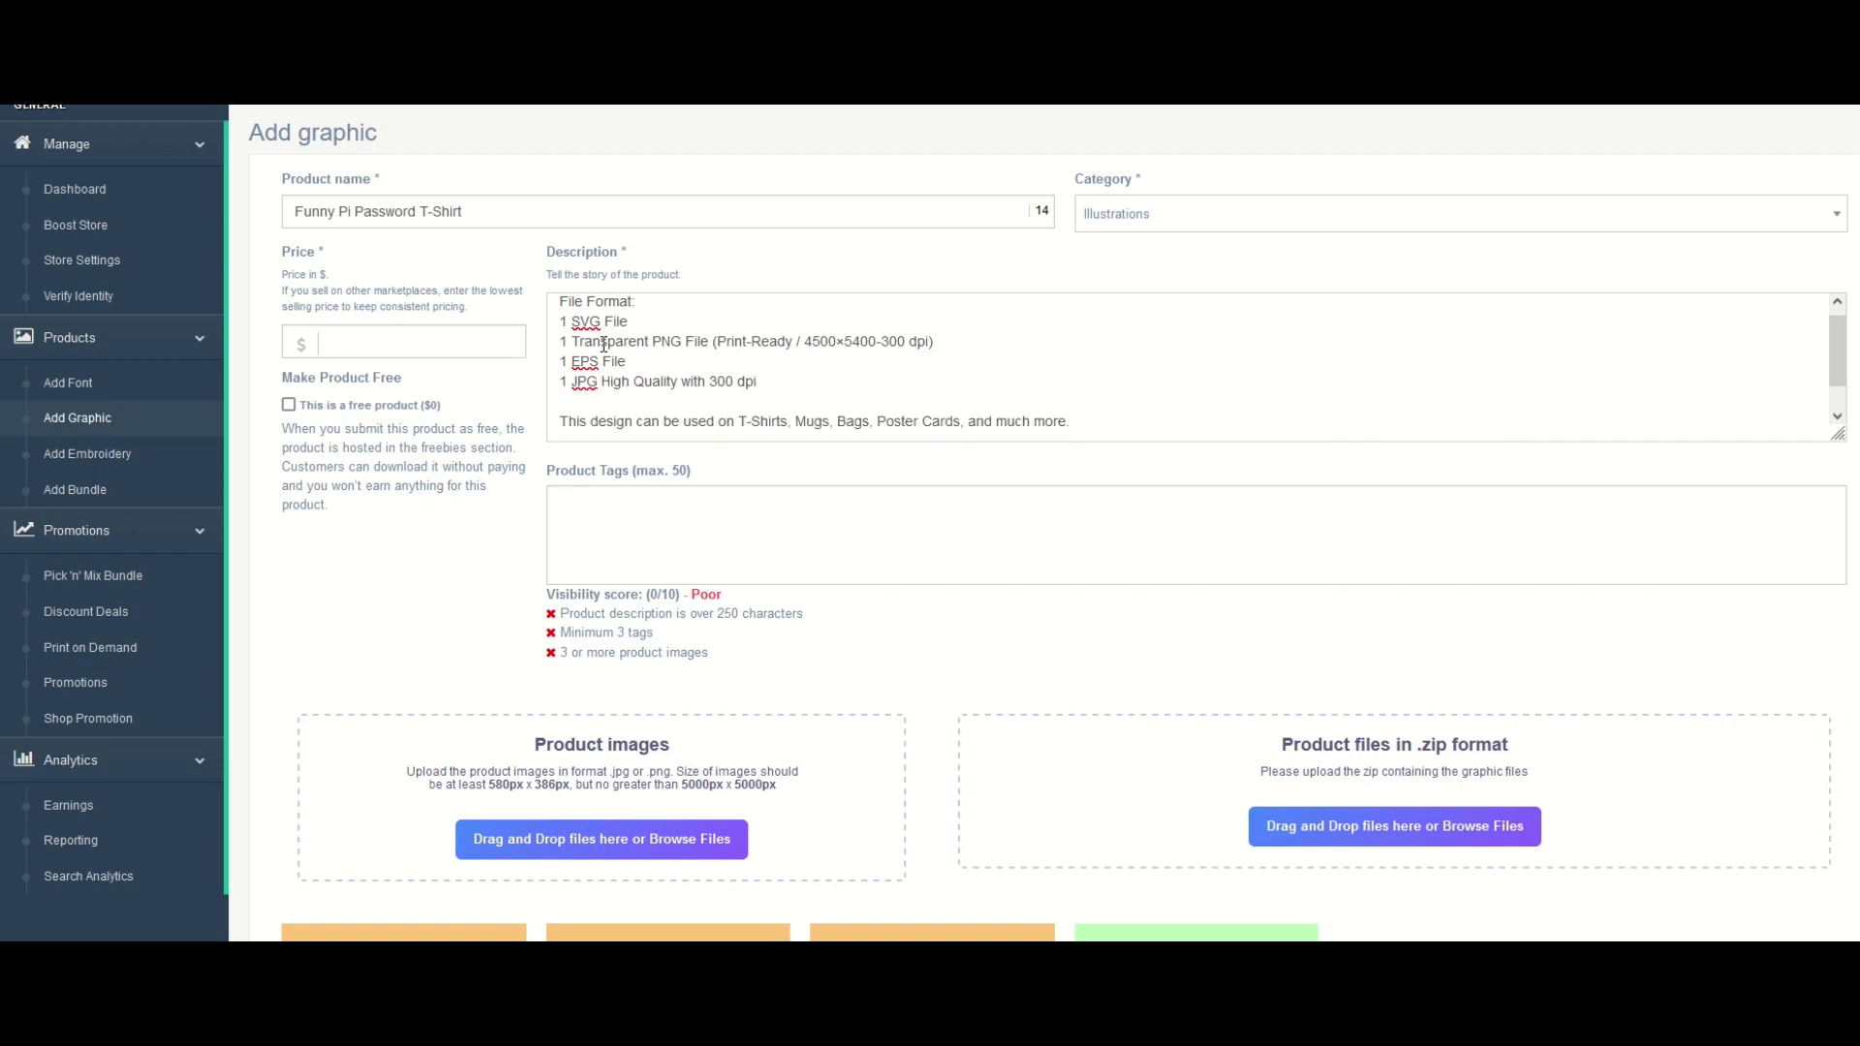
- Add the line "1 DXF File" between the EPS and JPG lines of the description
key("Return")
type("1 ")
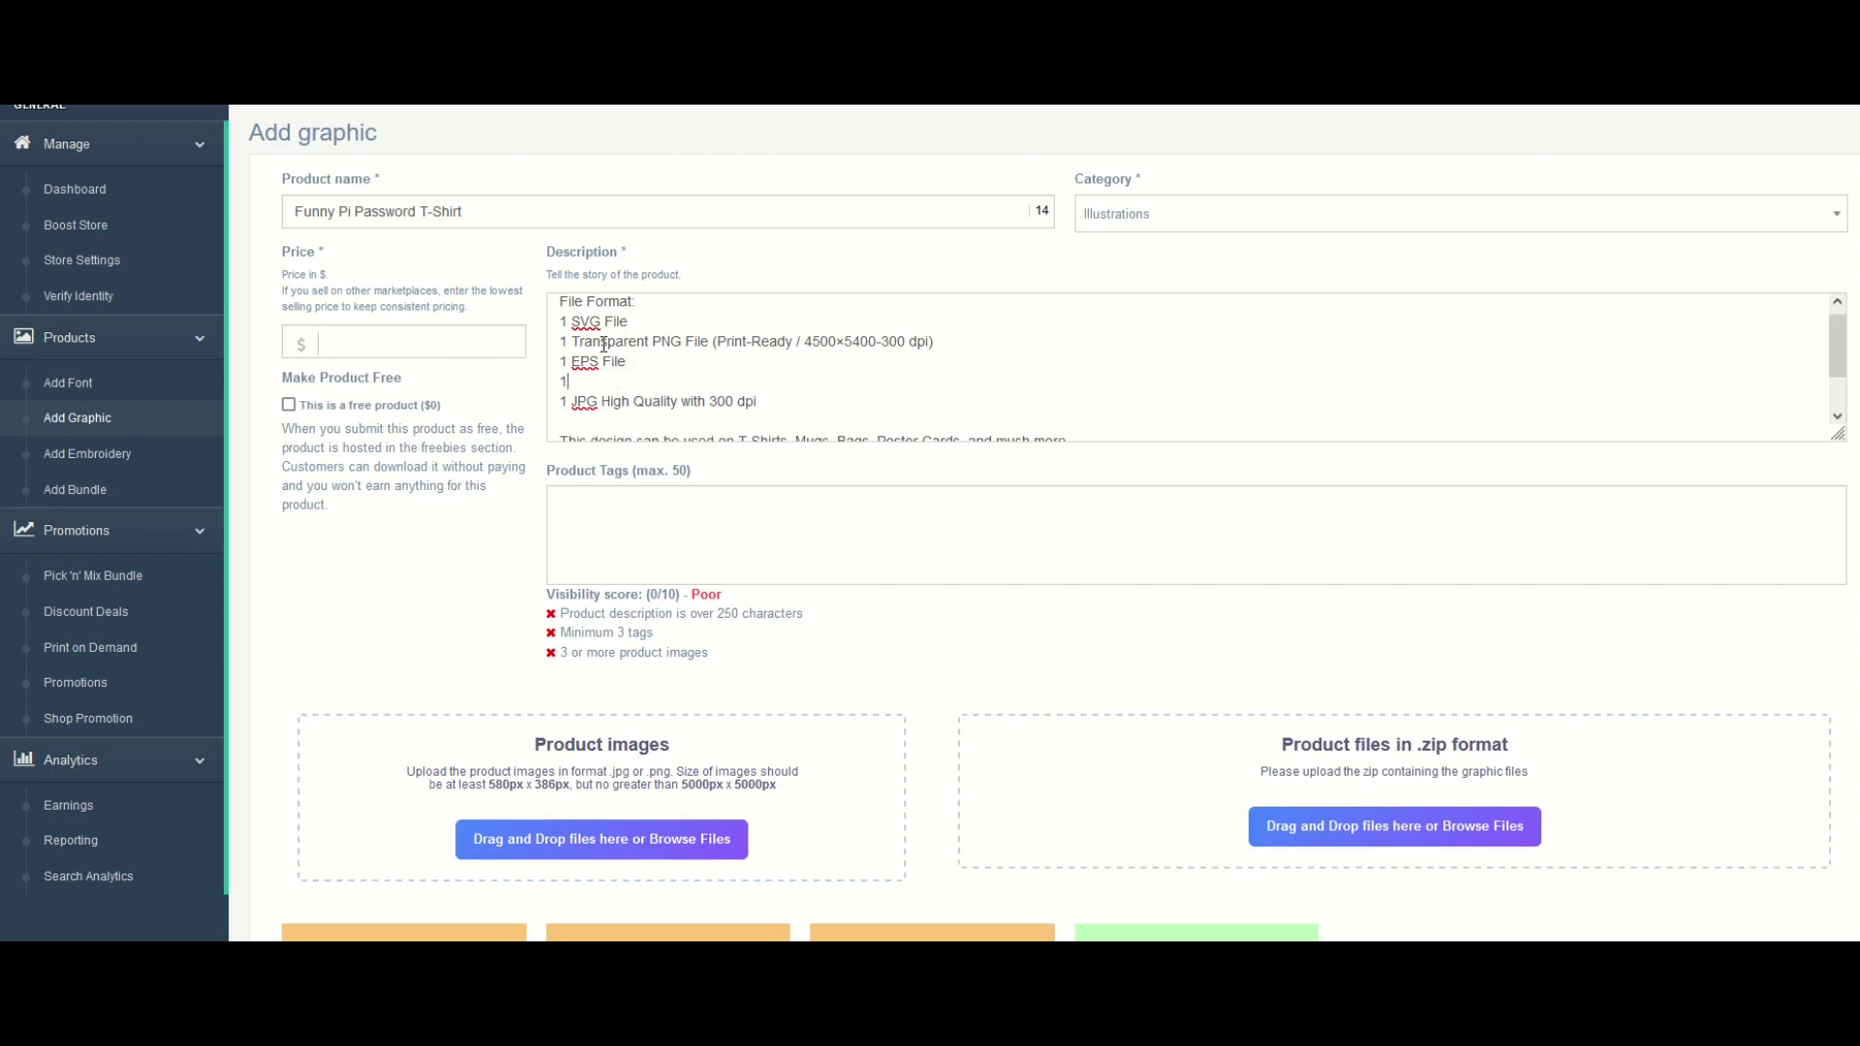
type("DXF File")
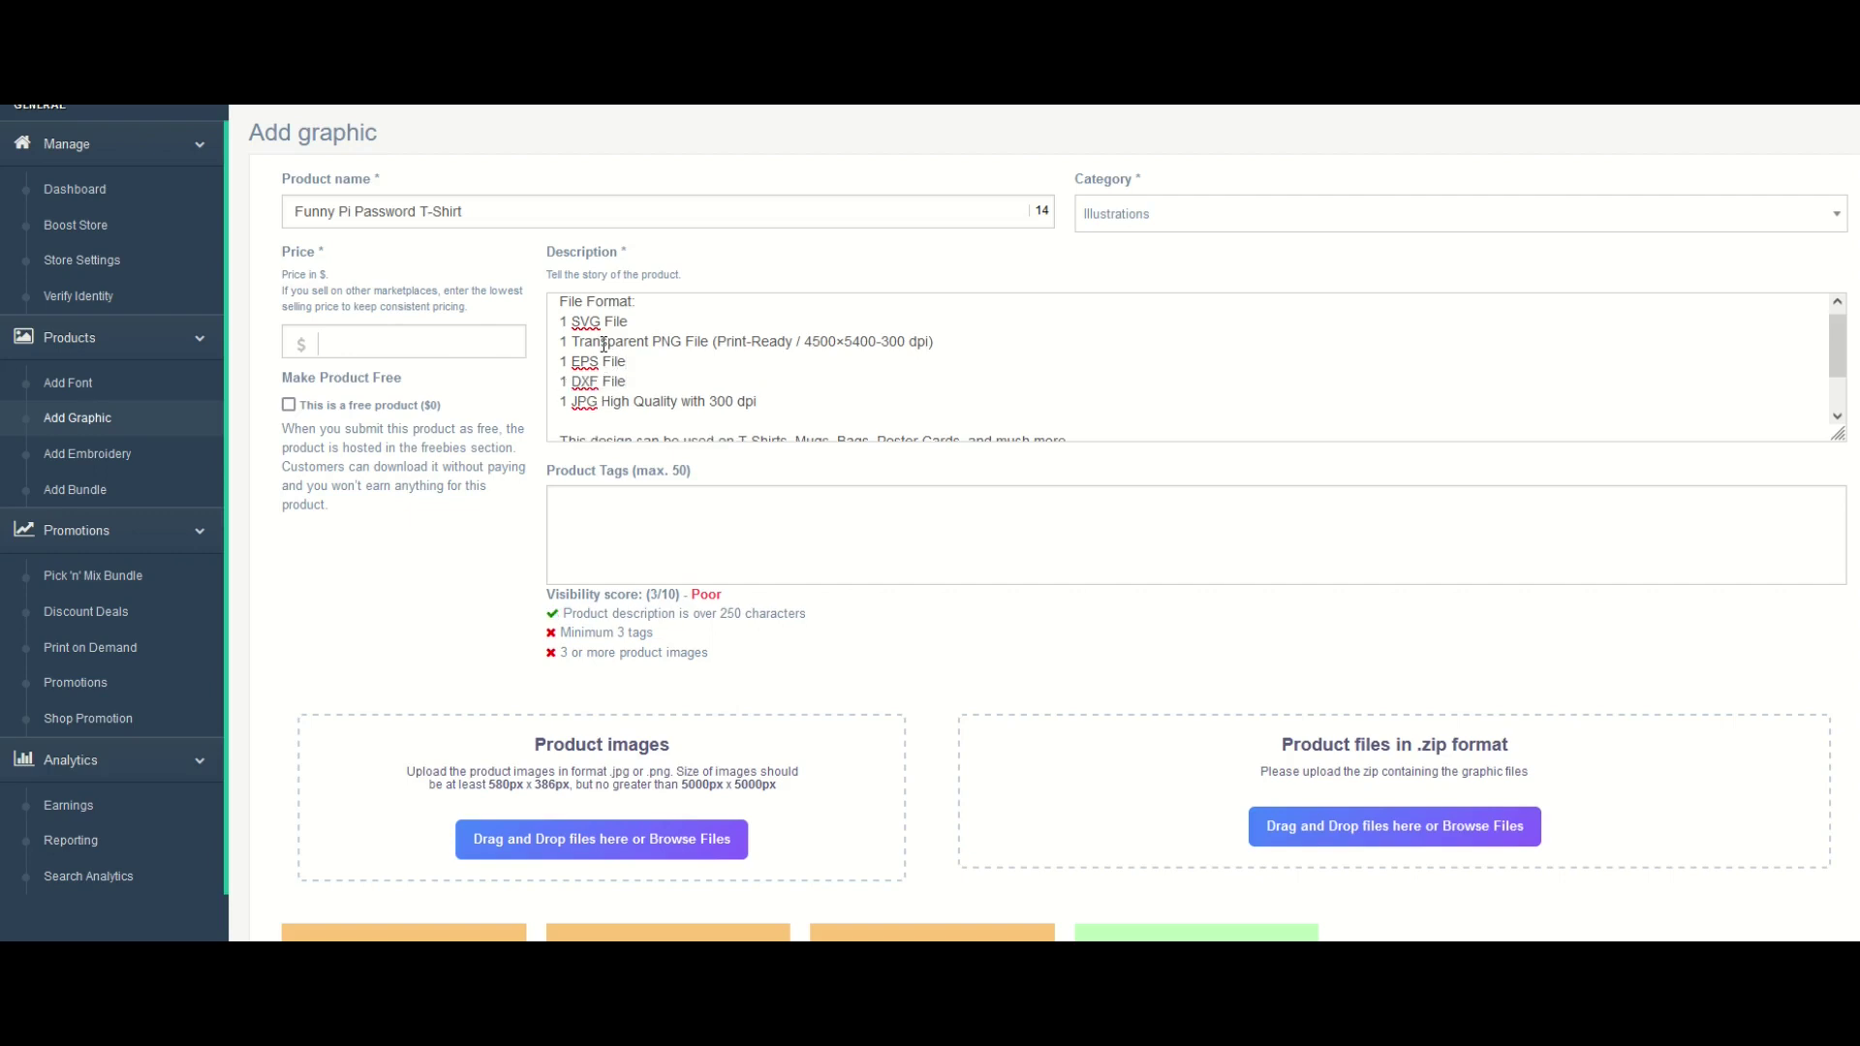
- Review the edited product description from its file format list to the closing line
key("ctrl+End")
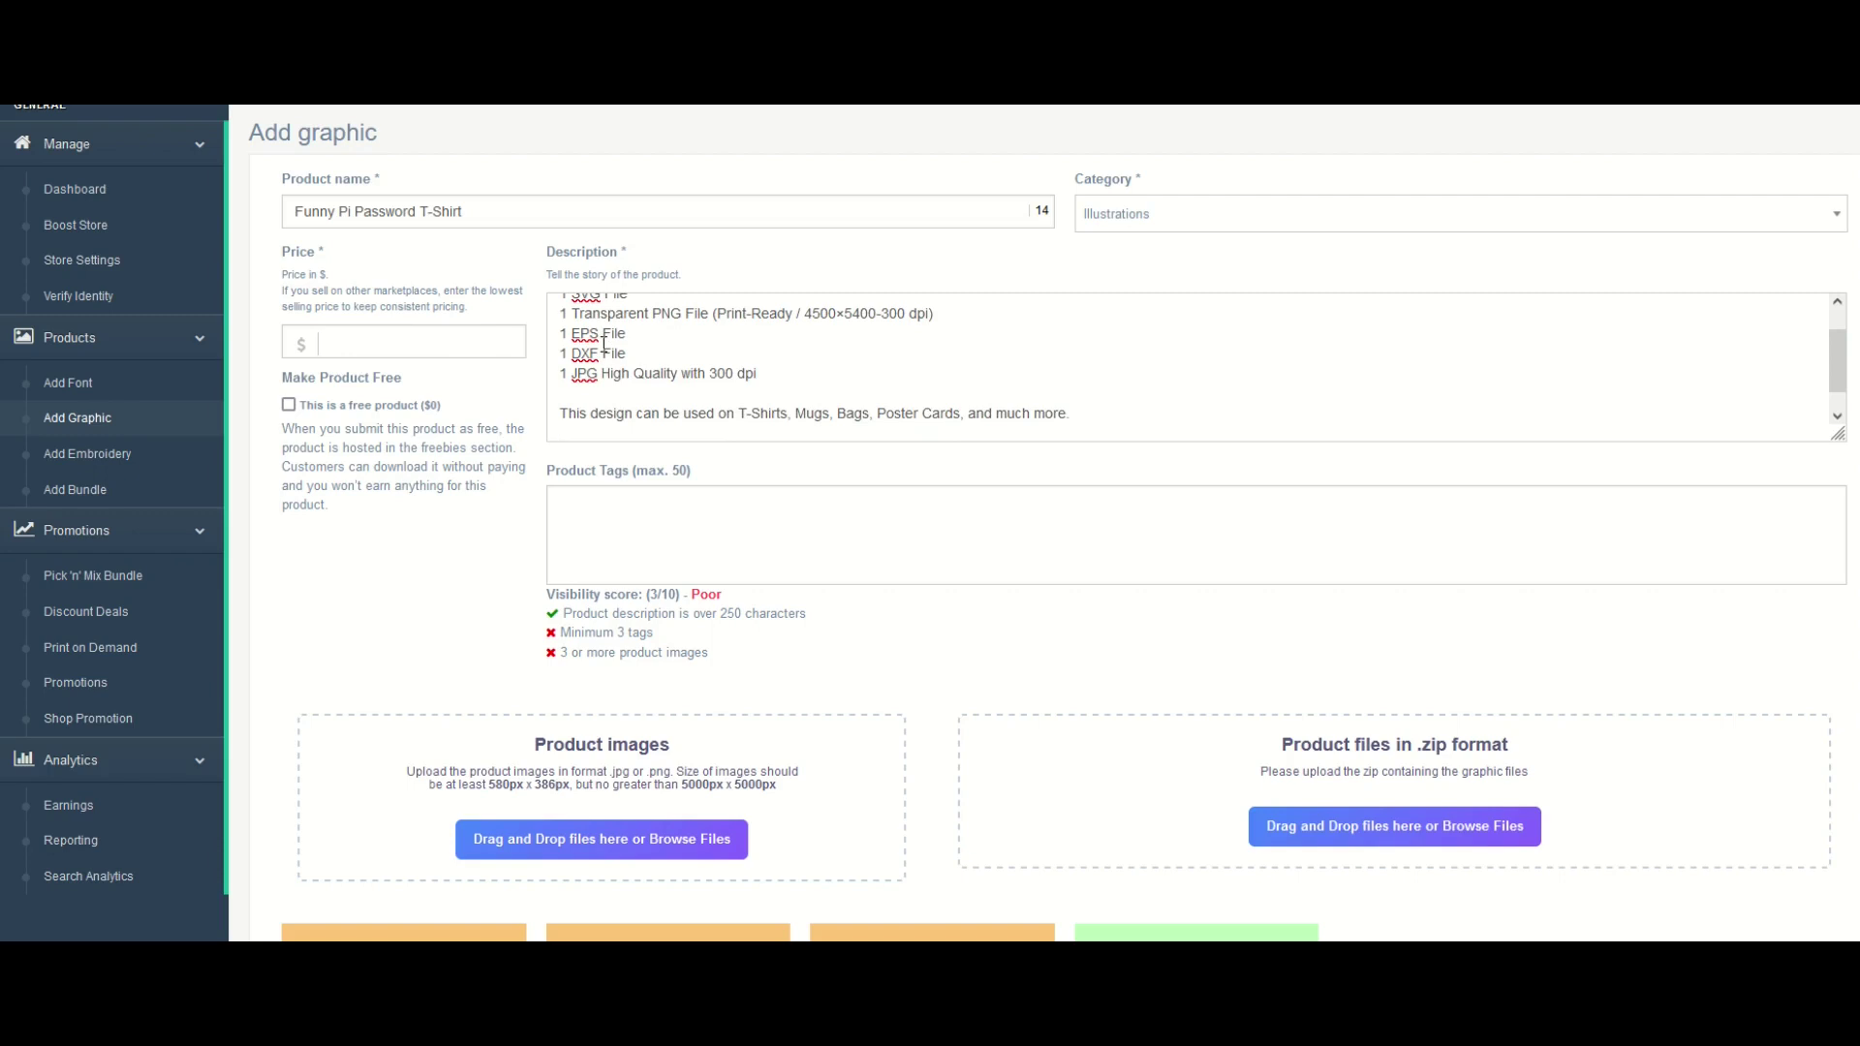
key("Right")
key("Right")
key("Right")
key("Right")
key("Right")
key("Right")
key("Right")
key("Right")
key("Right")
key("Up")
key("Up")
key("Up")
key("Up")
key("Up")
key("Up")
key("Up")
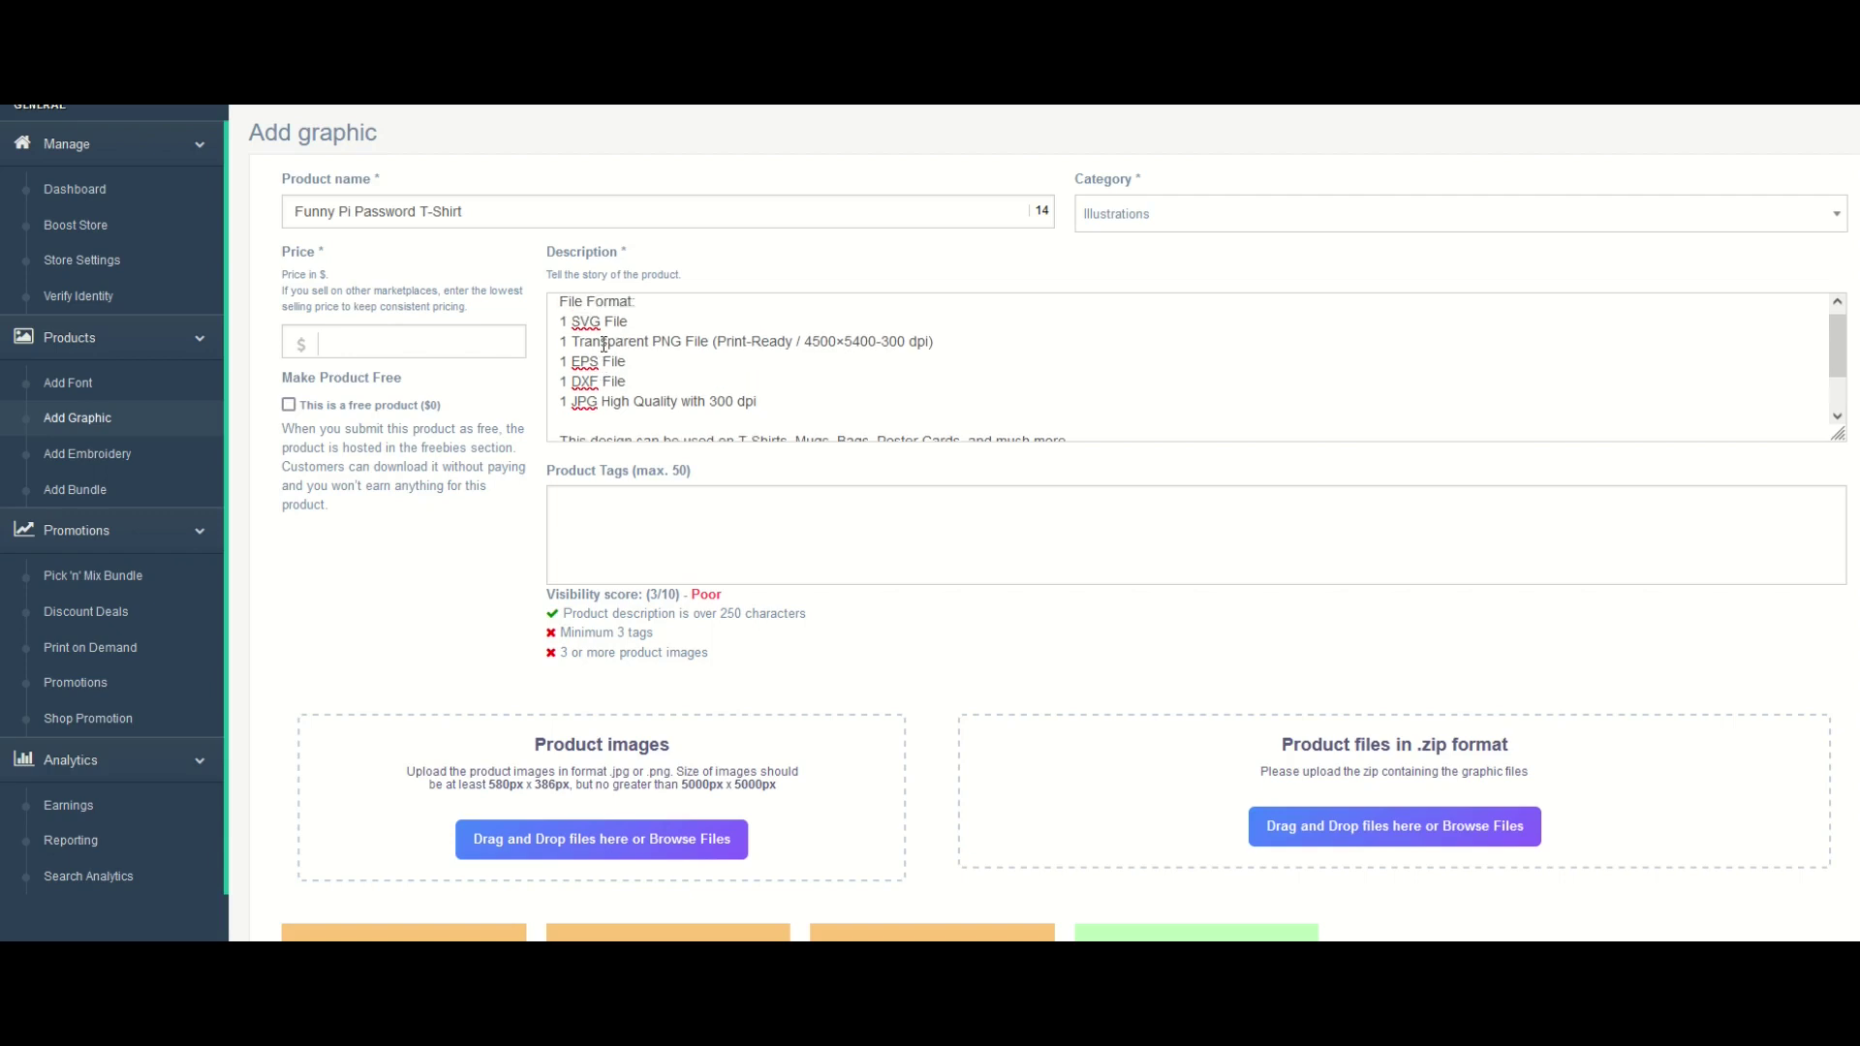
scroll(604, 345, "down", 1)
- Add product tags including Pi, Math, Funny Pi, Funny T-shirt, Maths, 3.14, Geometry, Funny Math, Nerd, Pi Is My Password, It Services and Computer
left_click(562, 523)
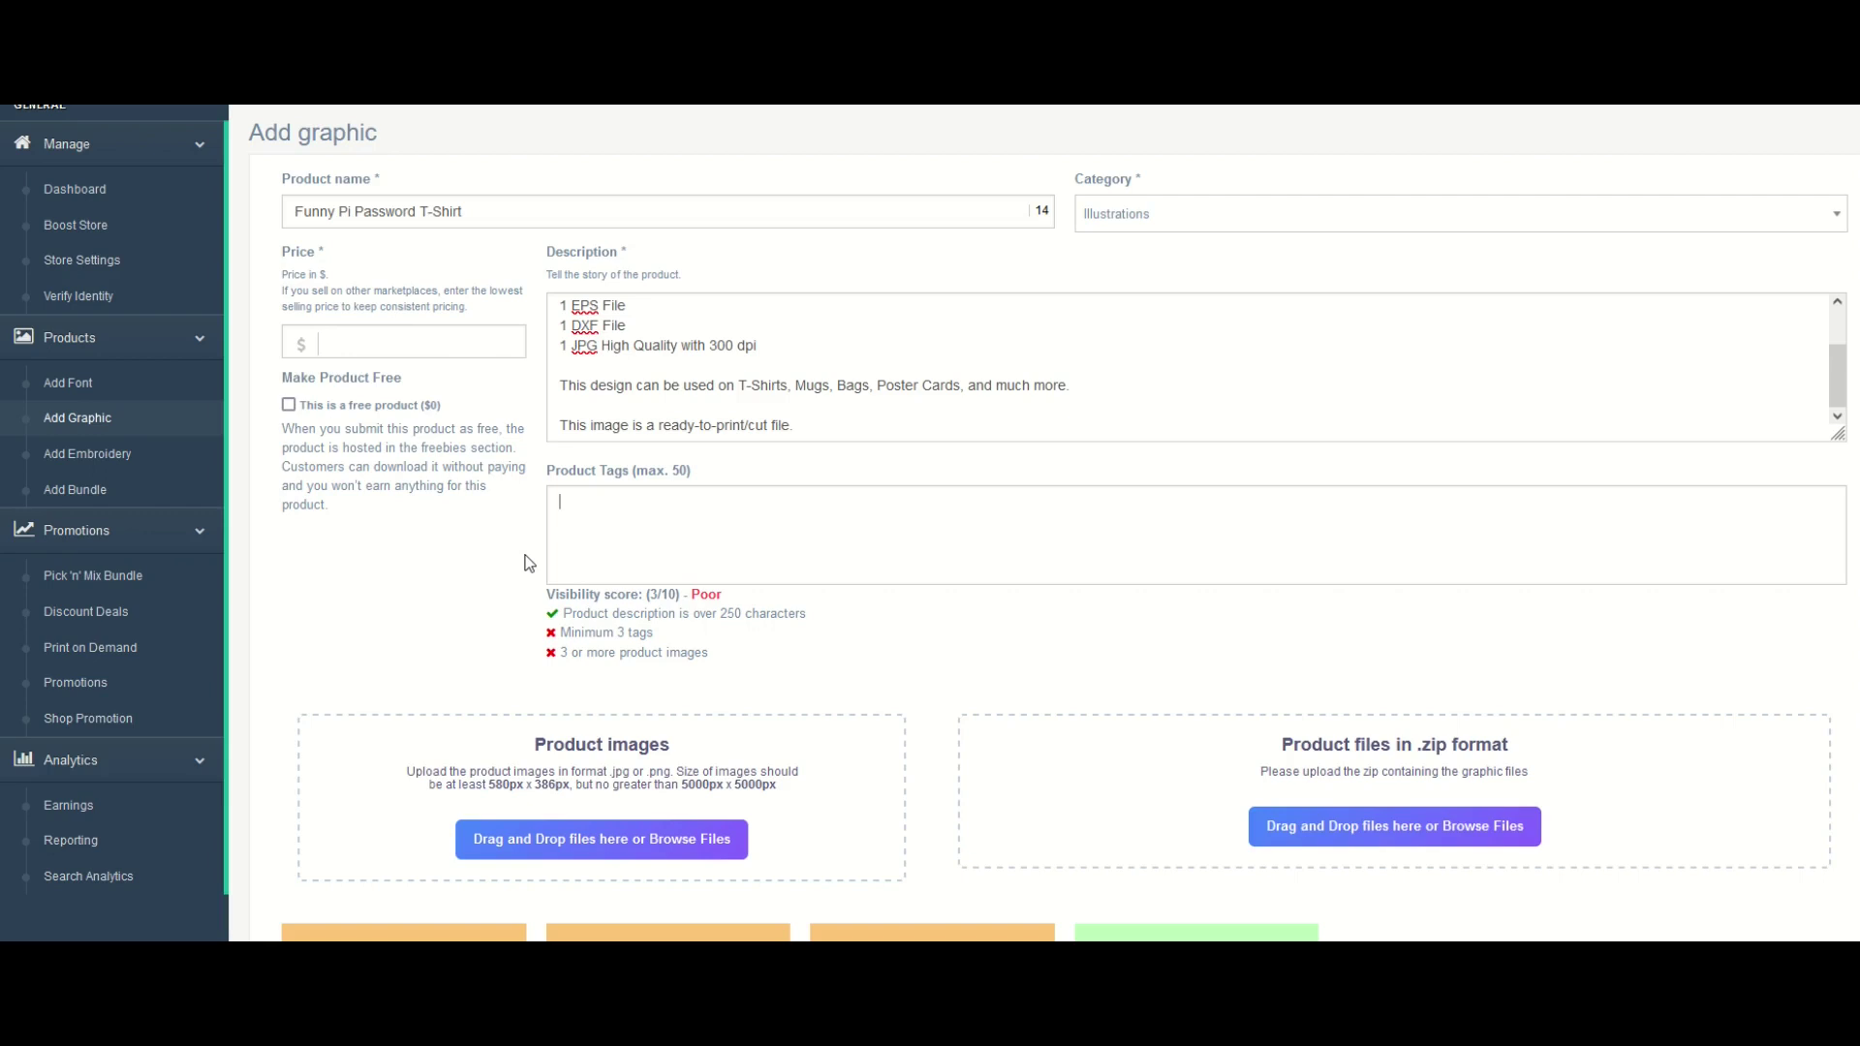
type("pi")
key("Return")
type("math")
key("Return")
type("funny pi")
key("Return")
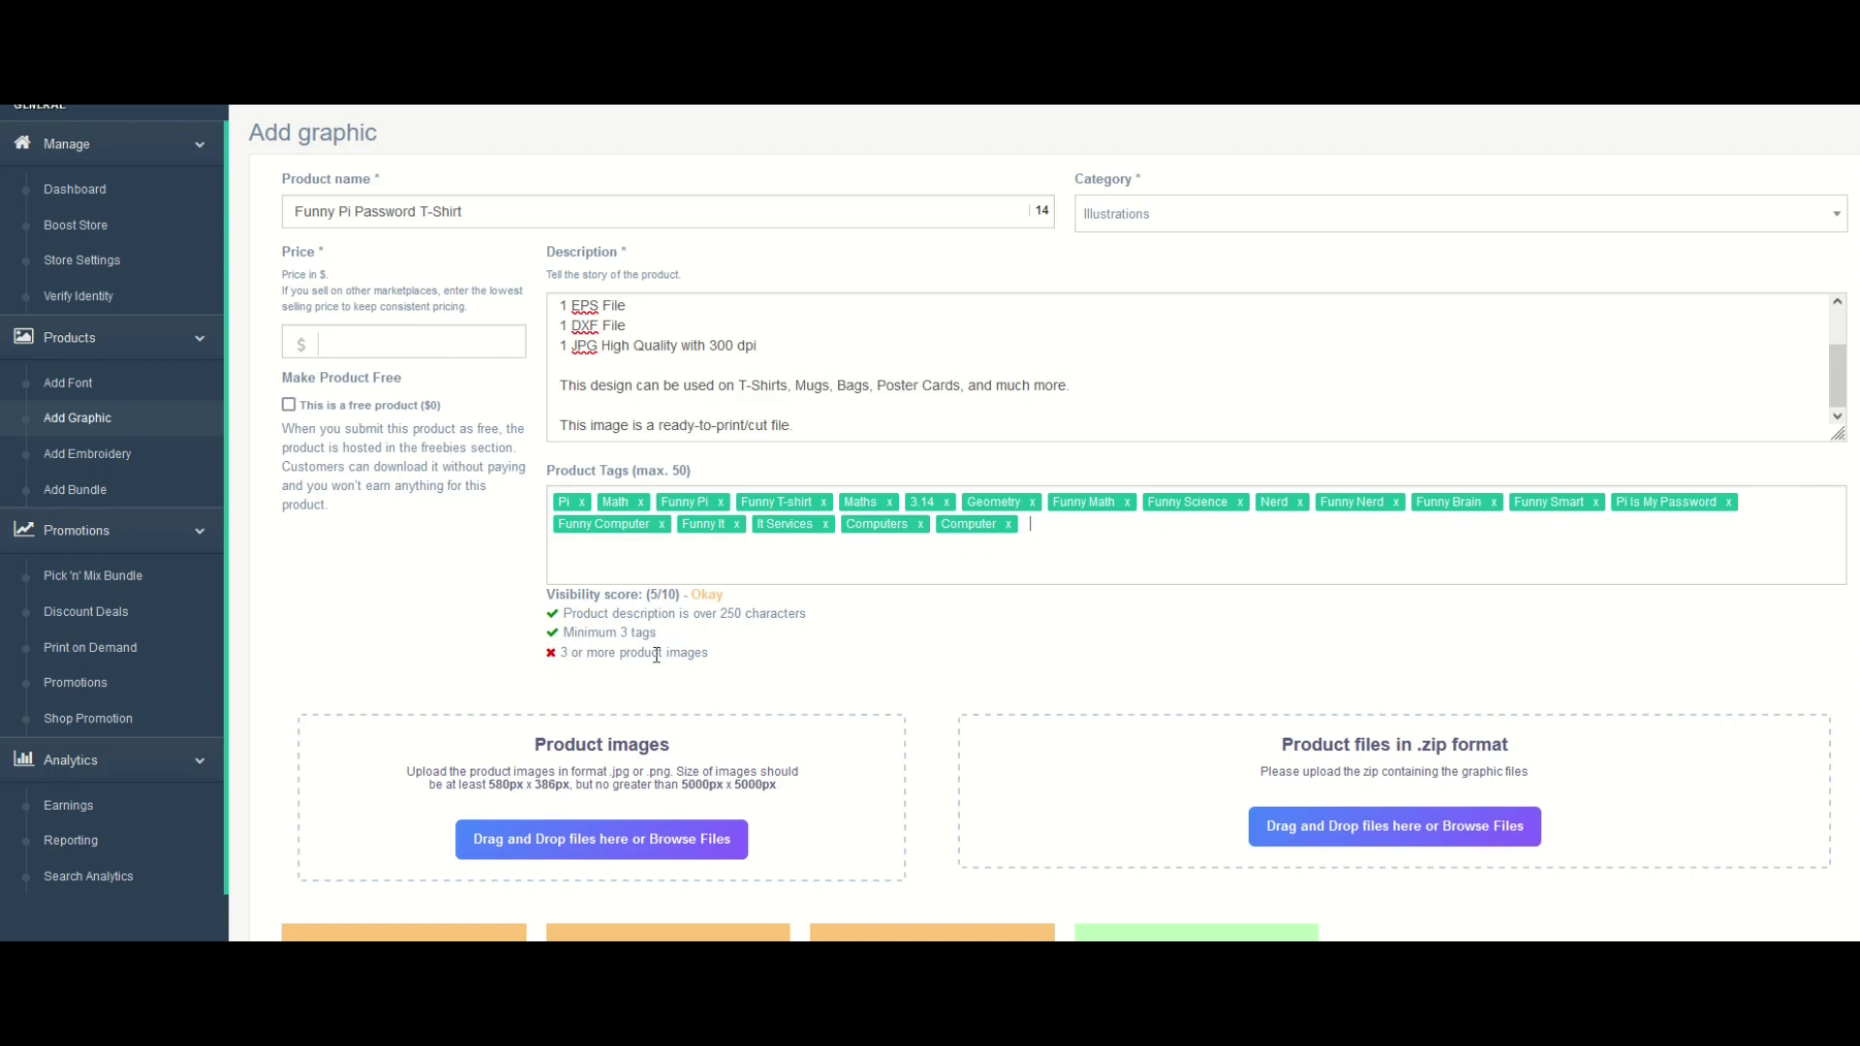
scroll(657, 655, "down", 3)
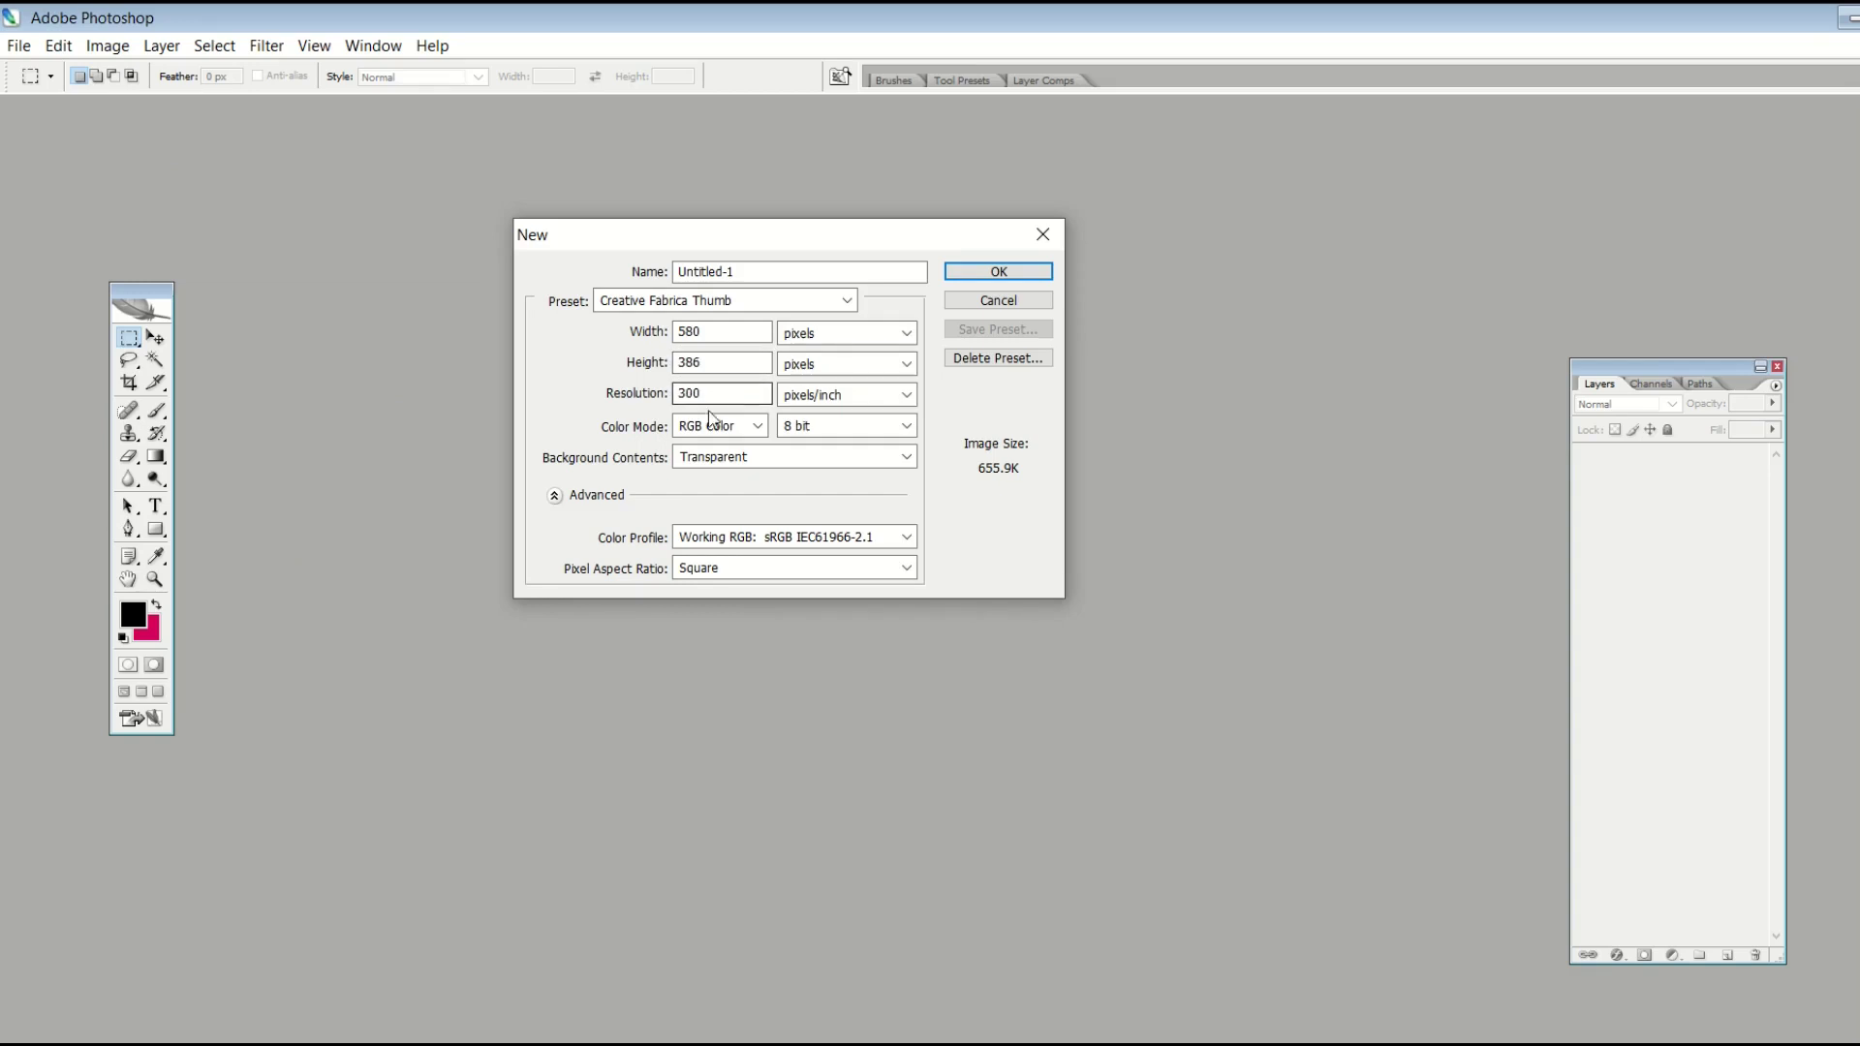
- Create a transparent 580 x 386 pixel, 300 pixels/inch Photoshop document from the Creative Fabrica Thumb preset and clear the Layers palette off the canvas
left_click(968, 276)
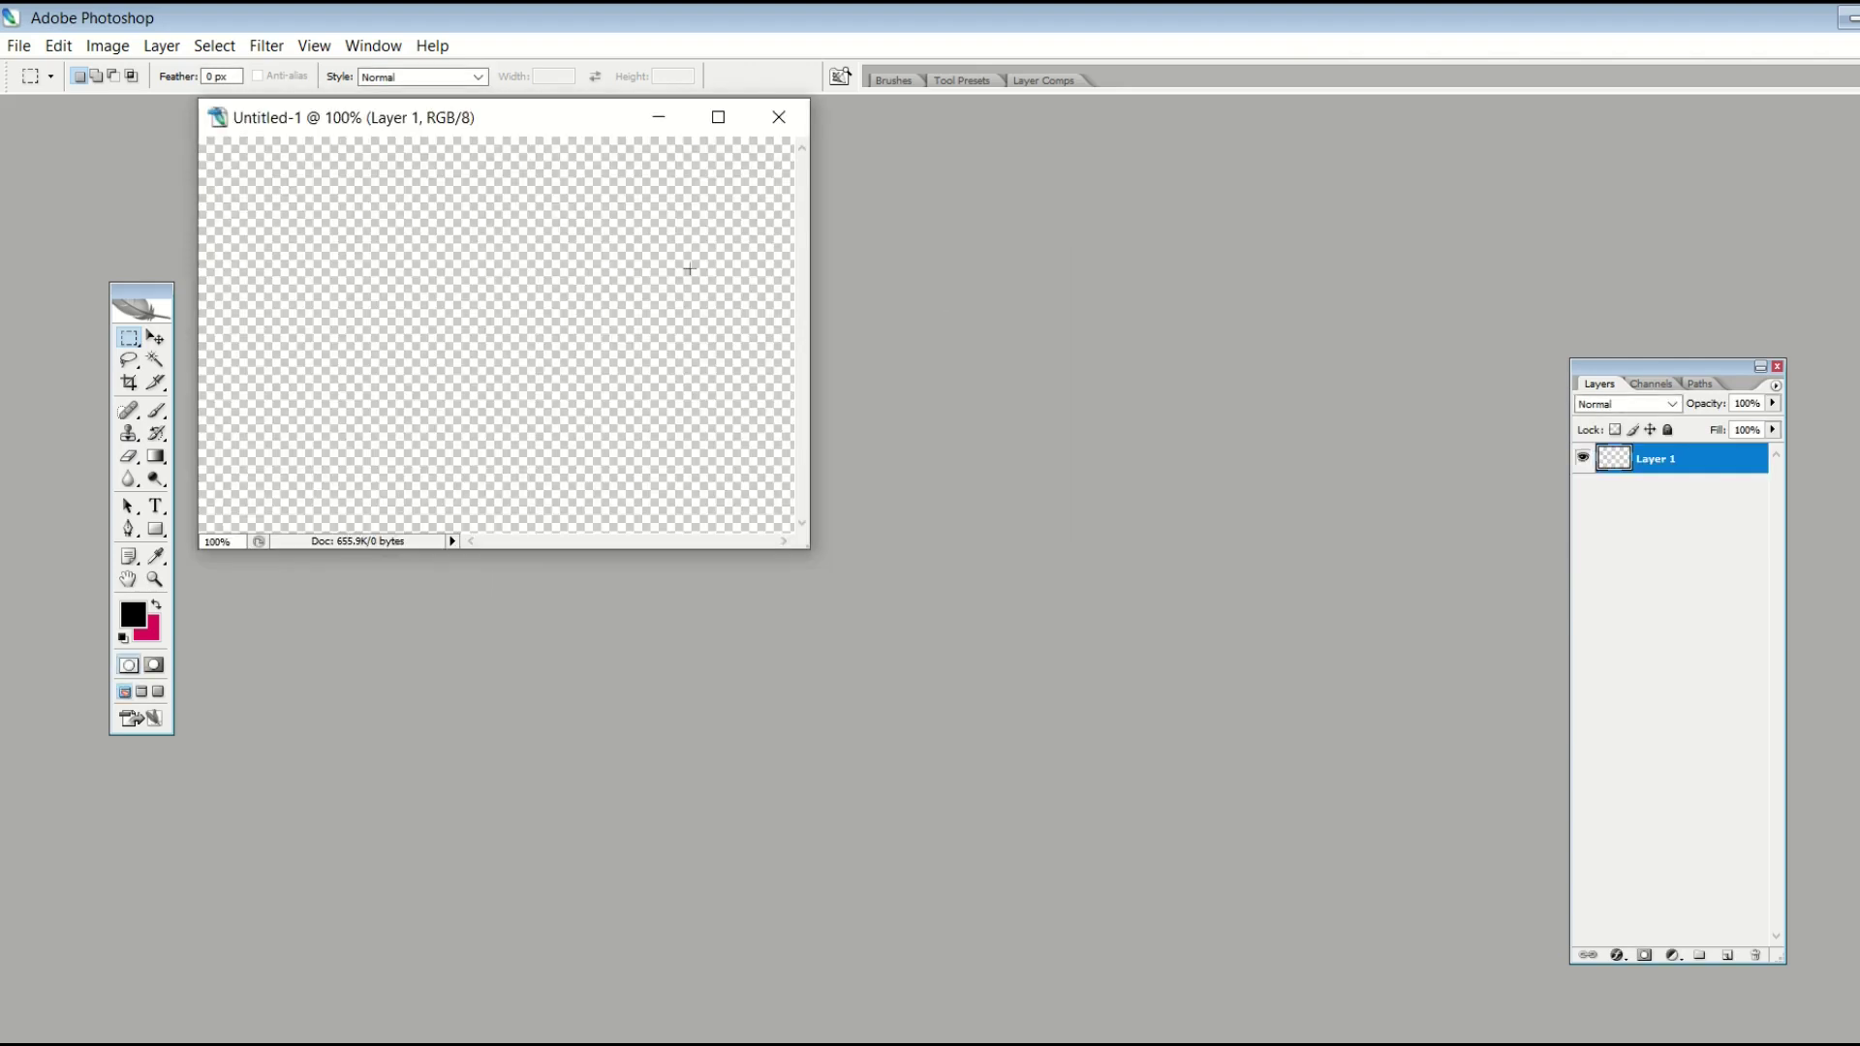
left_click(718, 118)
left_click(341, 46)
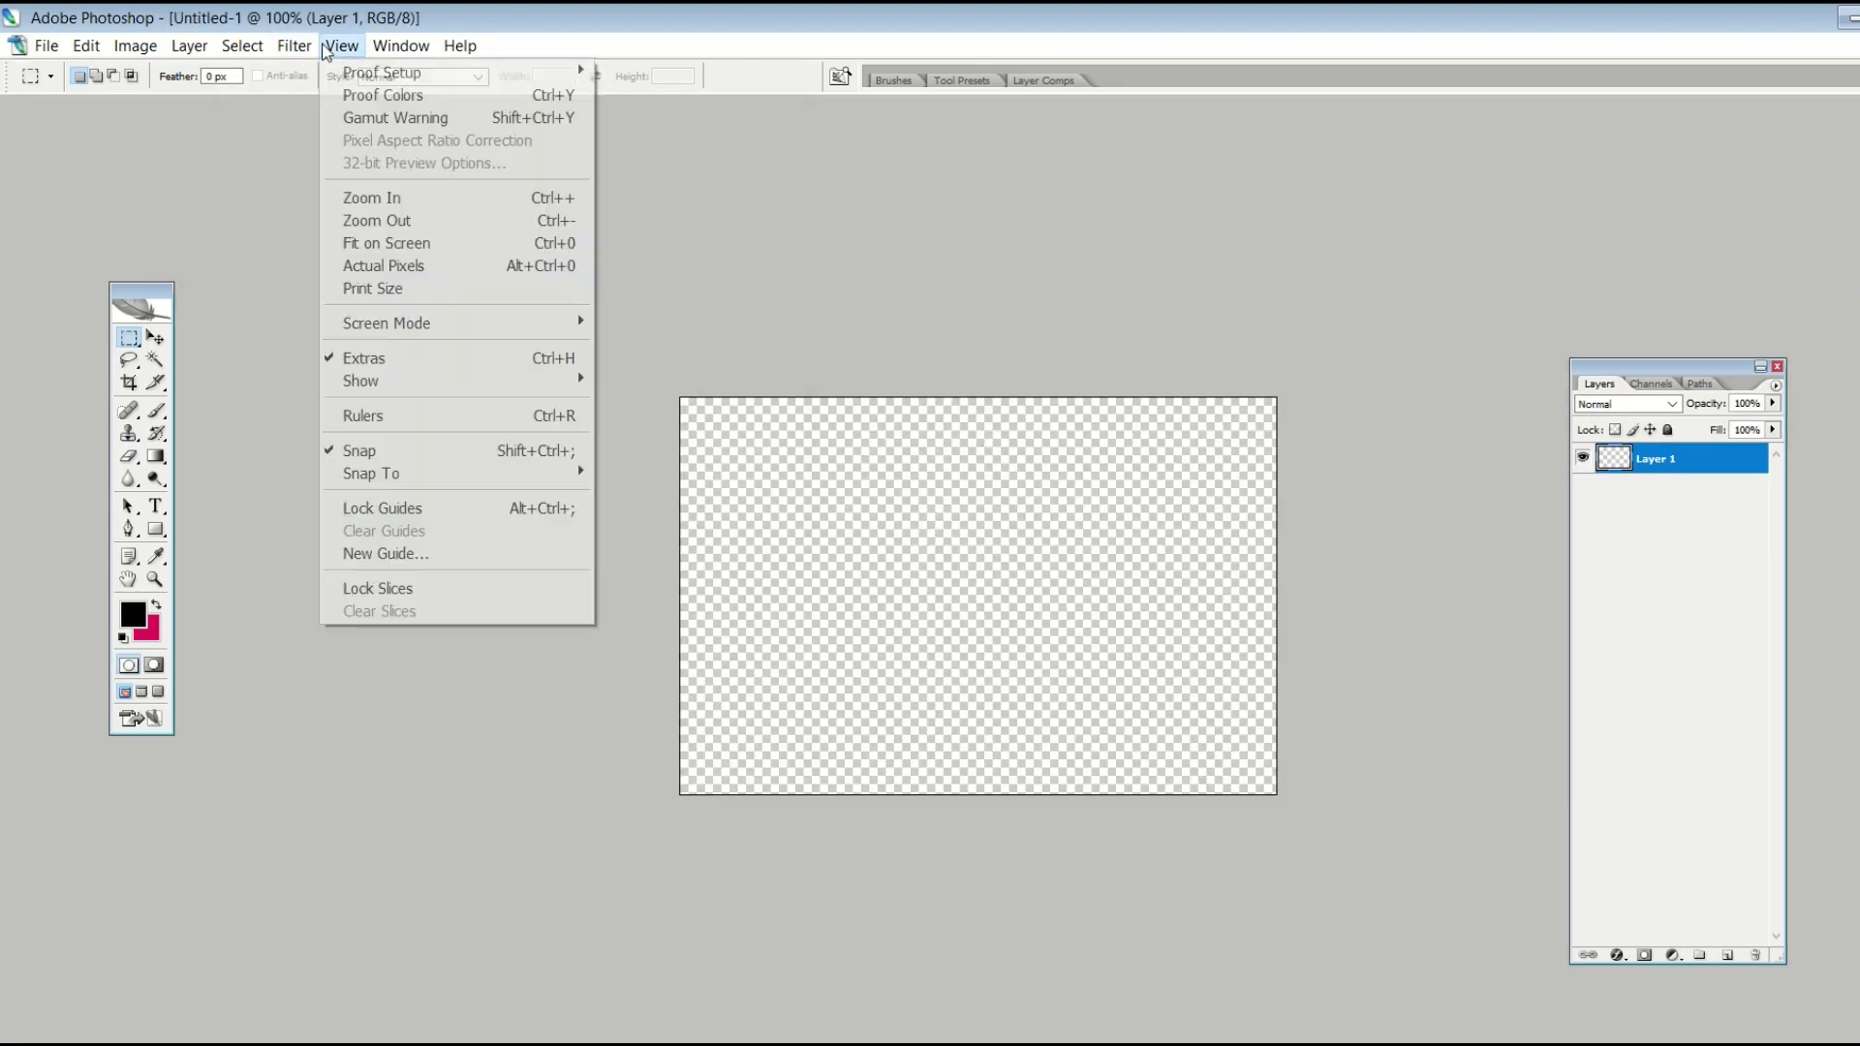
left_click(359, 197)
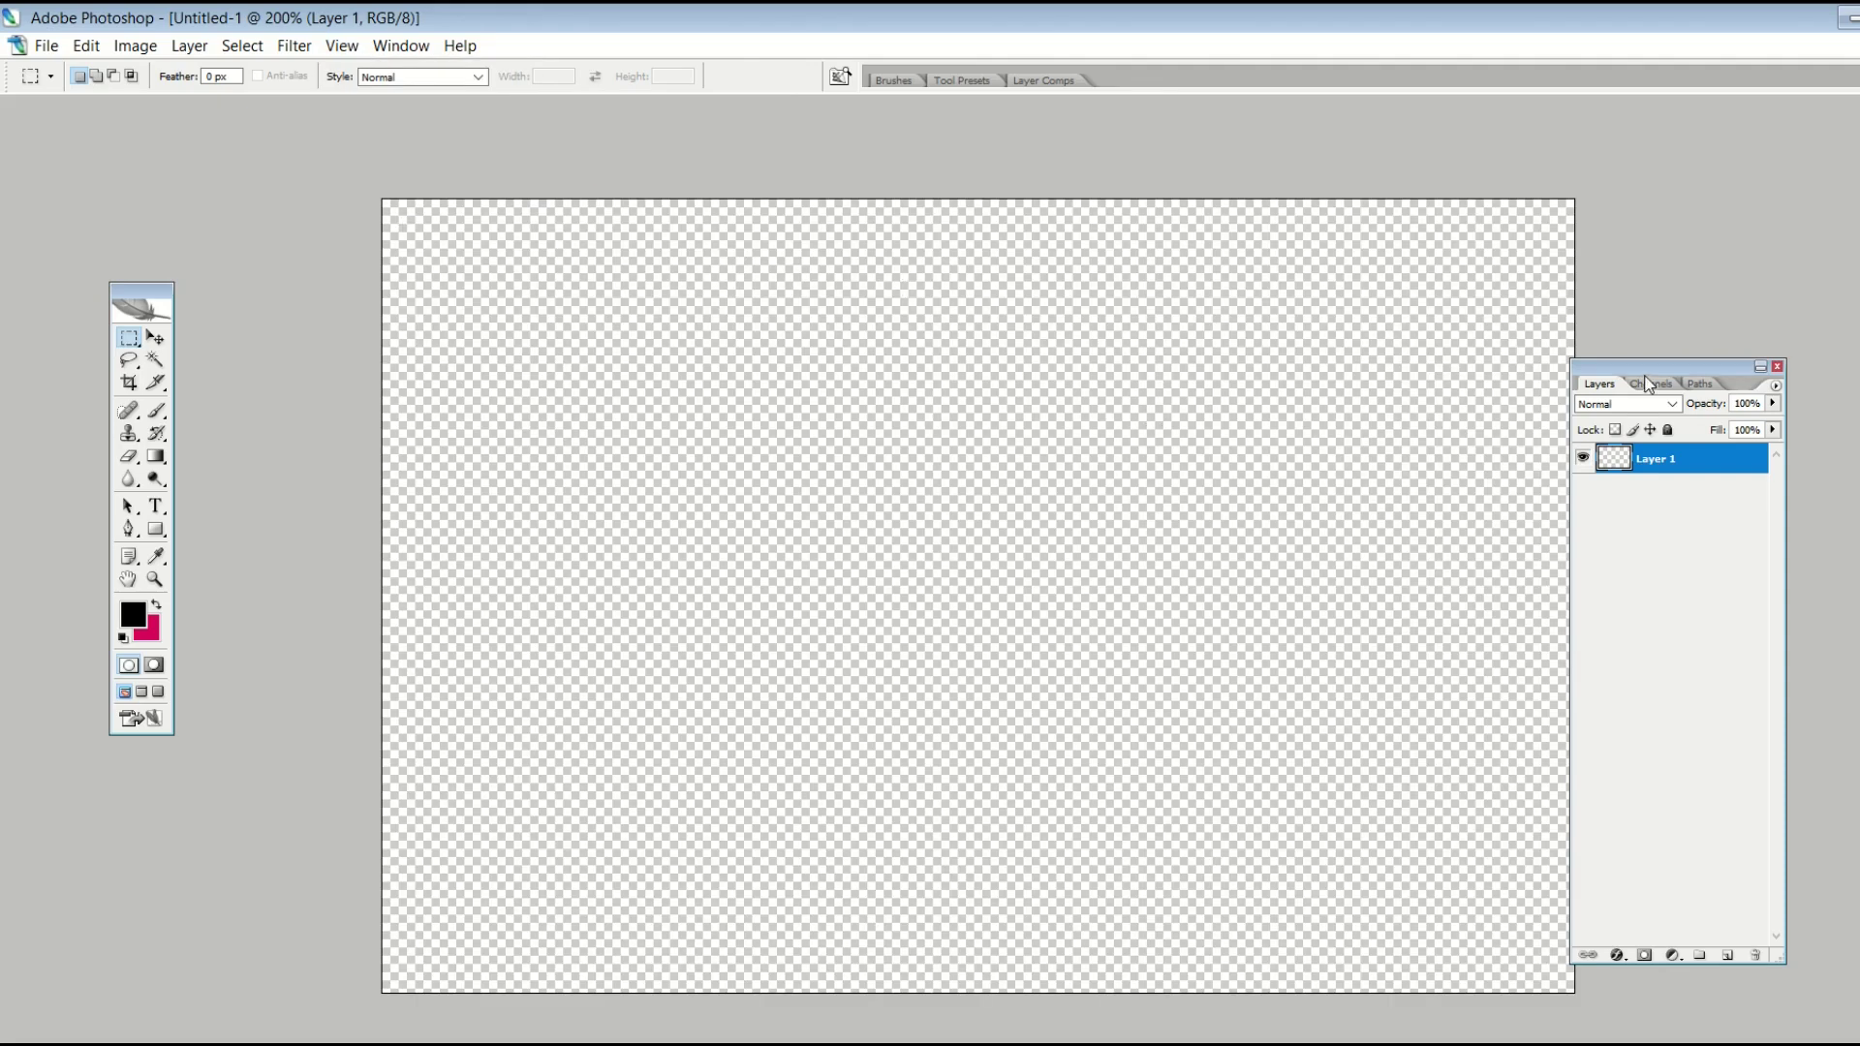
left_click_drag(1657, 374, 1705, 373)
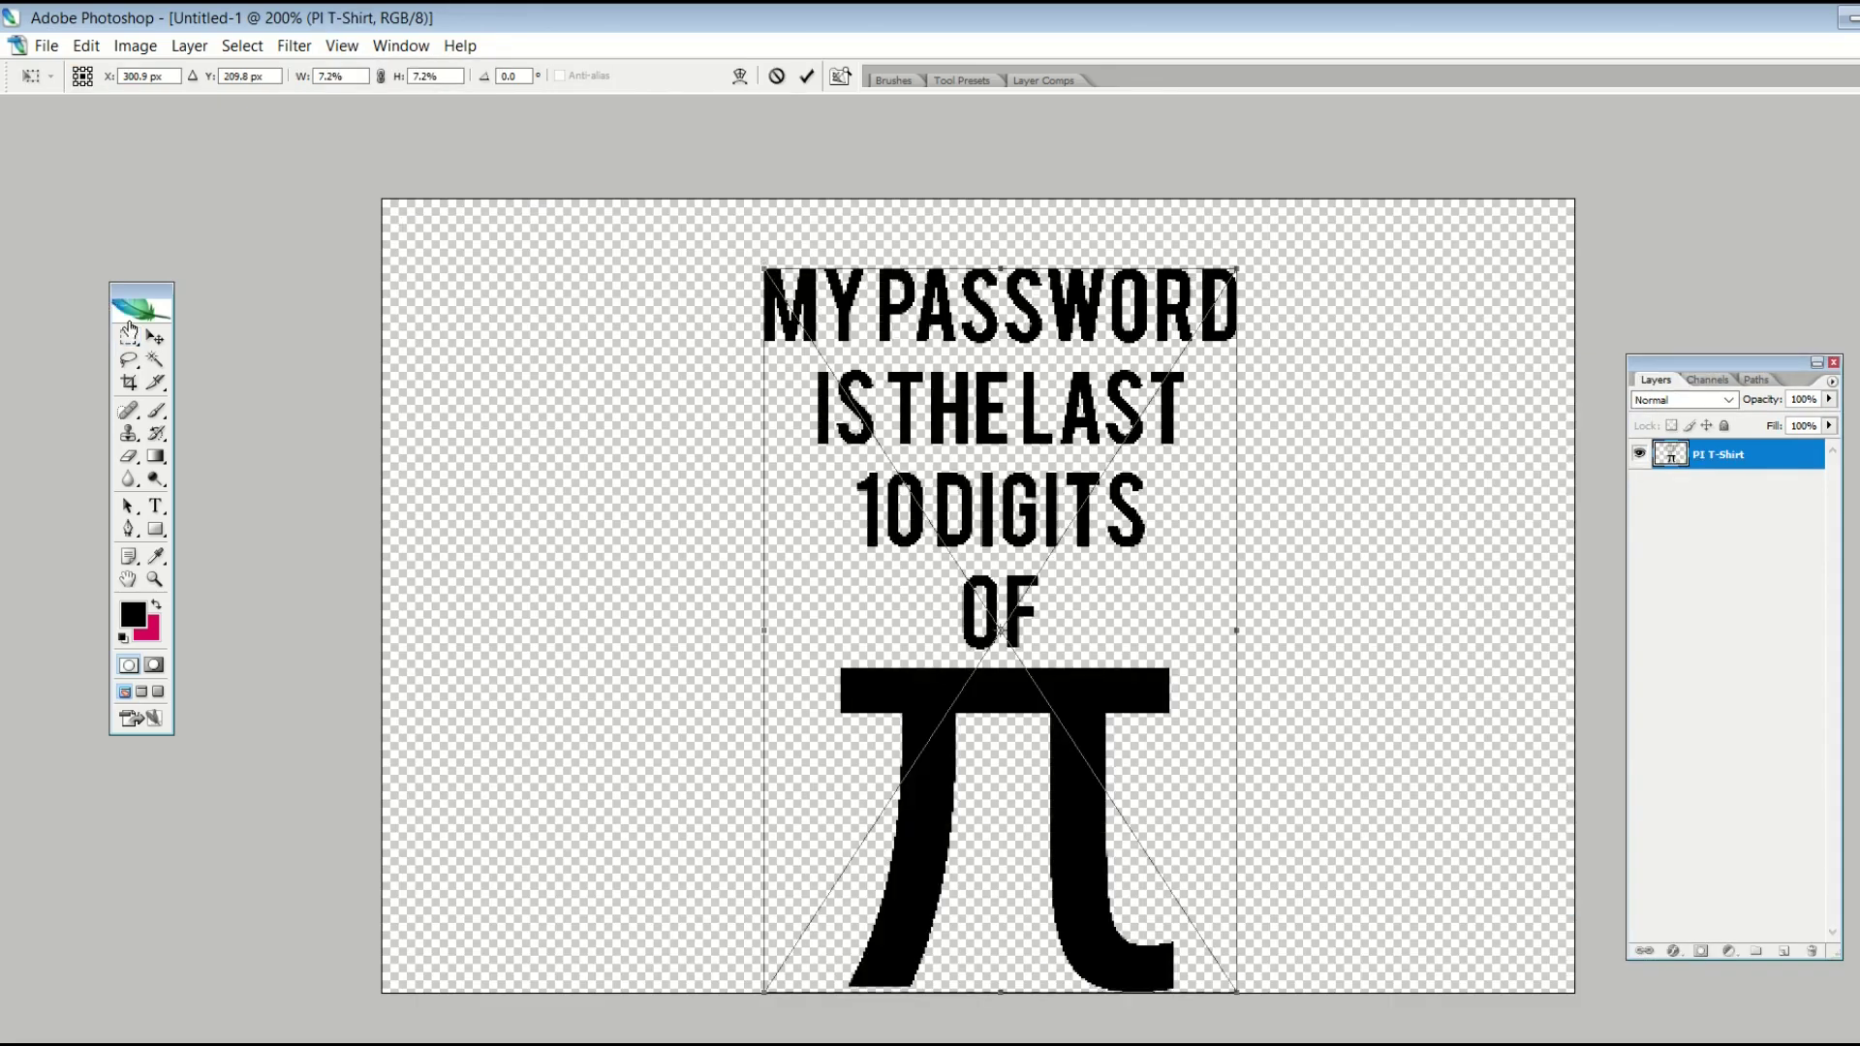
- Commit the placed PI T-Shirt artwork, shift it slightly upward on the canvas and view the thumbnail at actual pixels
left_click(155, 337)
left_click(912, 438)
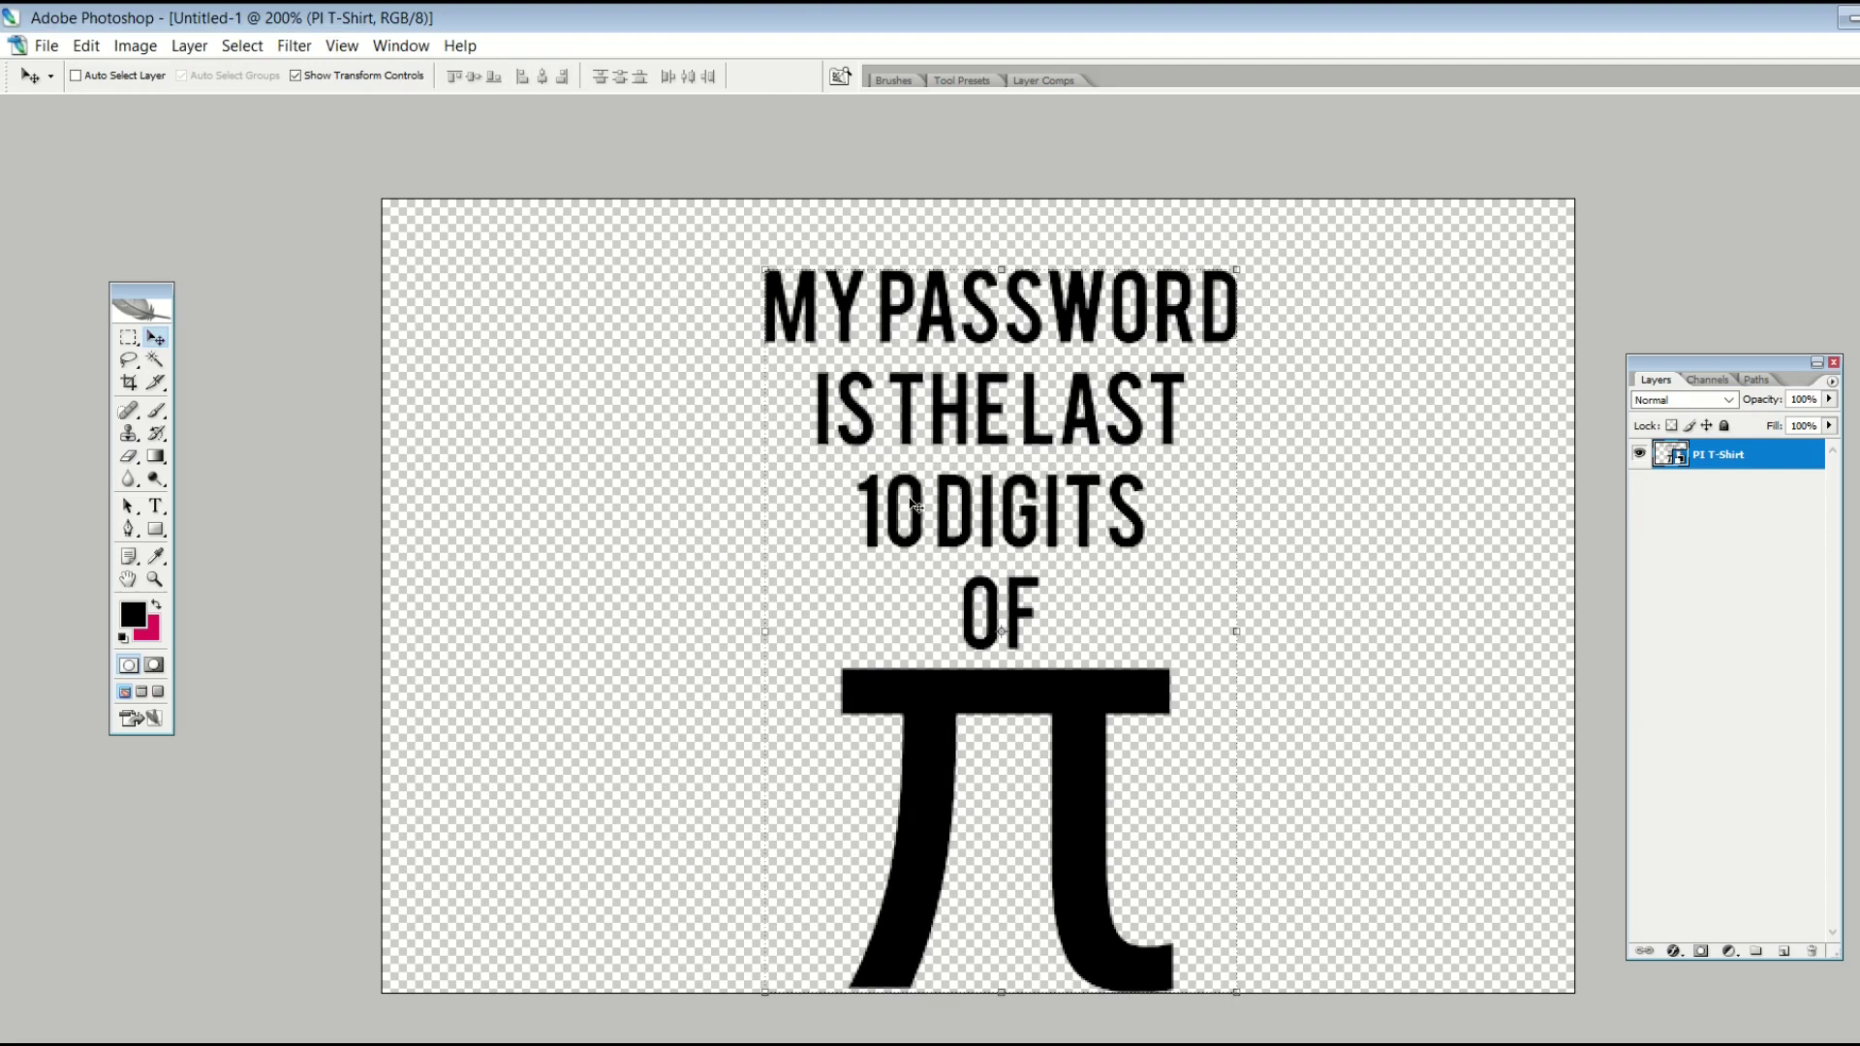
left_click_drag(927, 497, 921, 491)
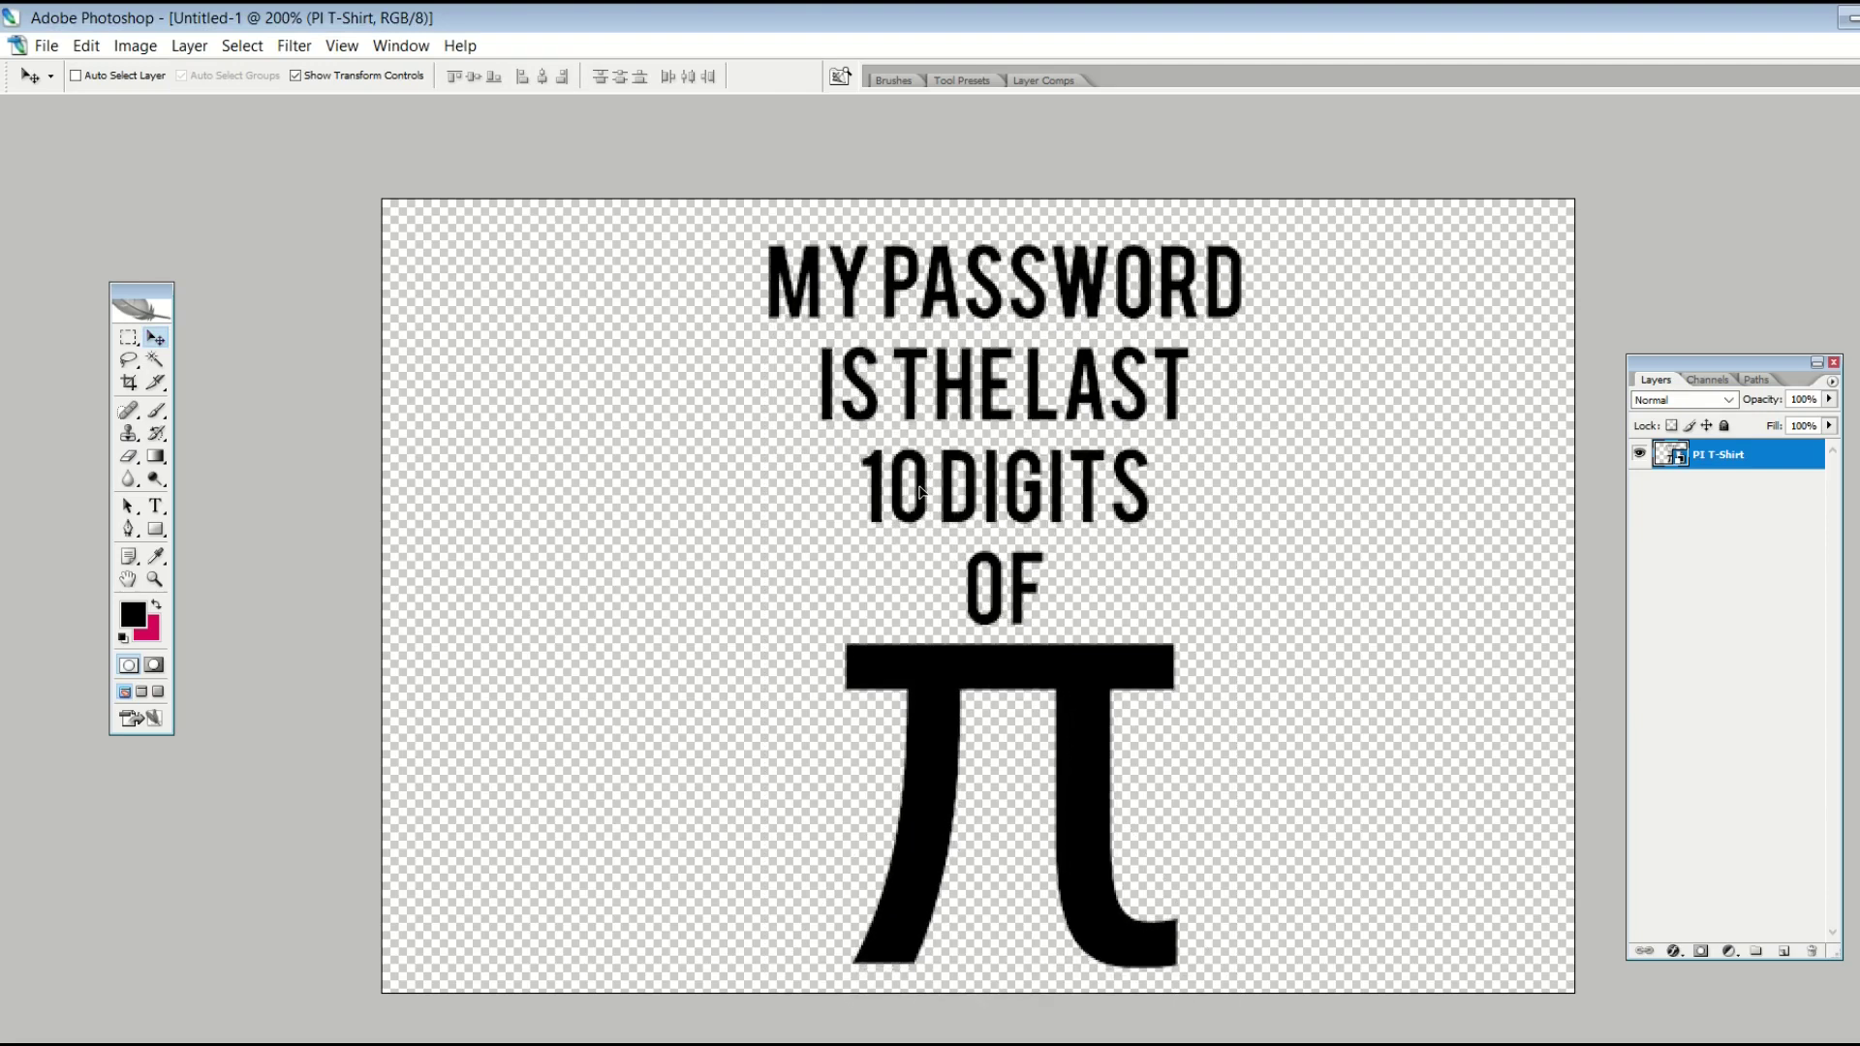
left_click(342, 46)
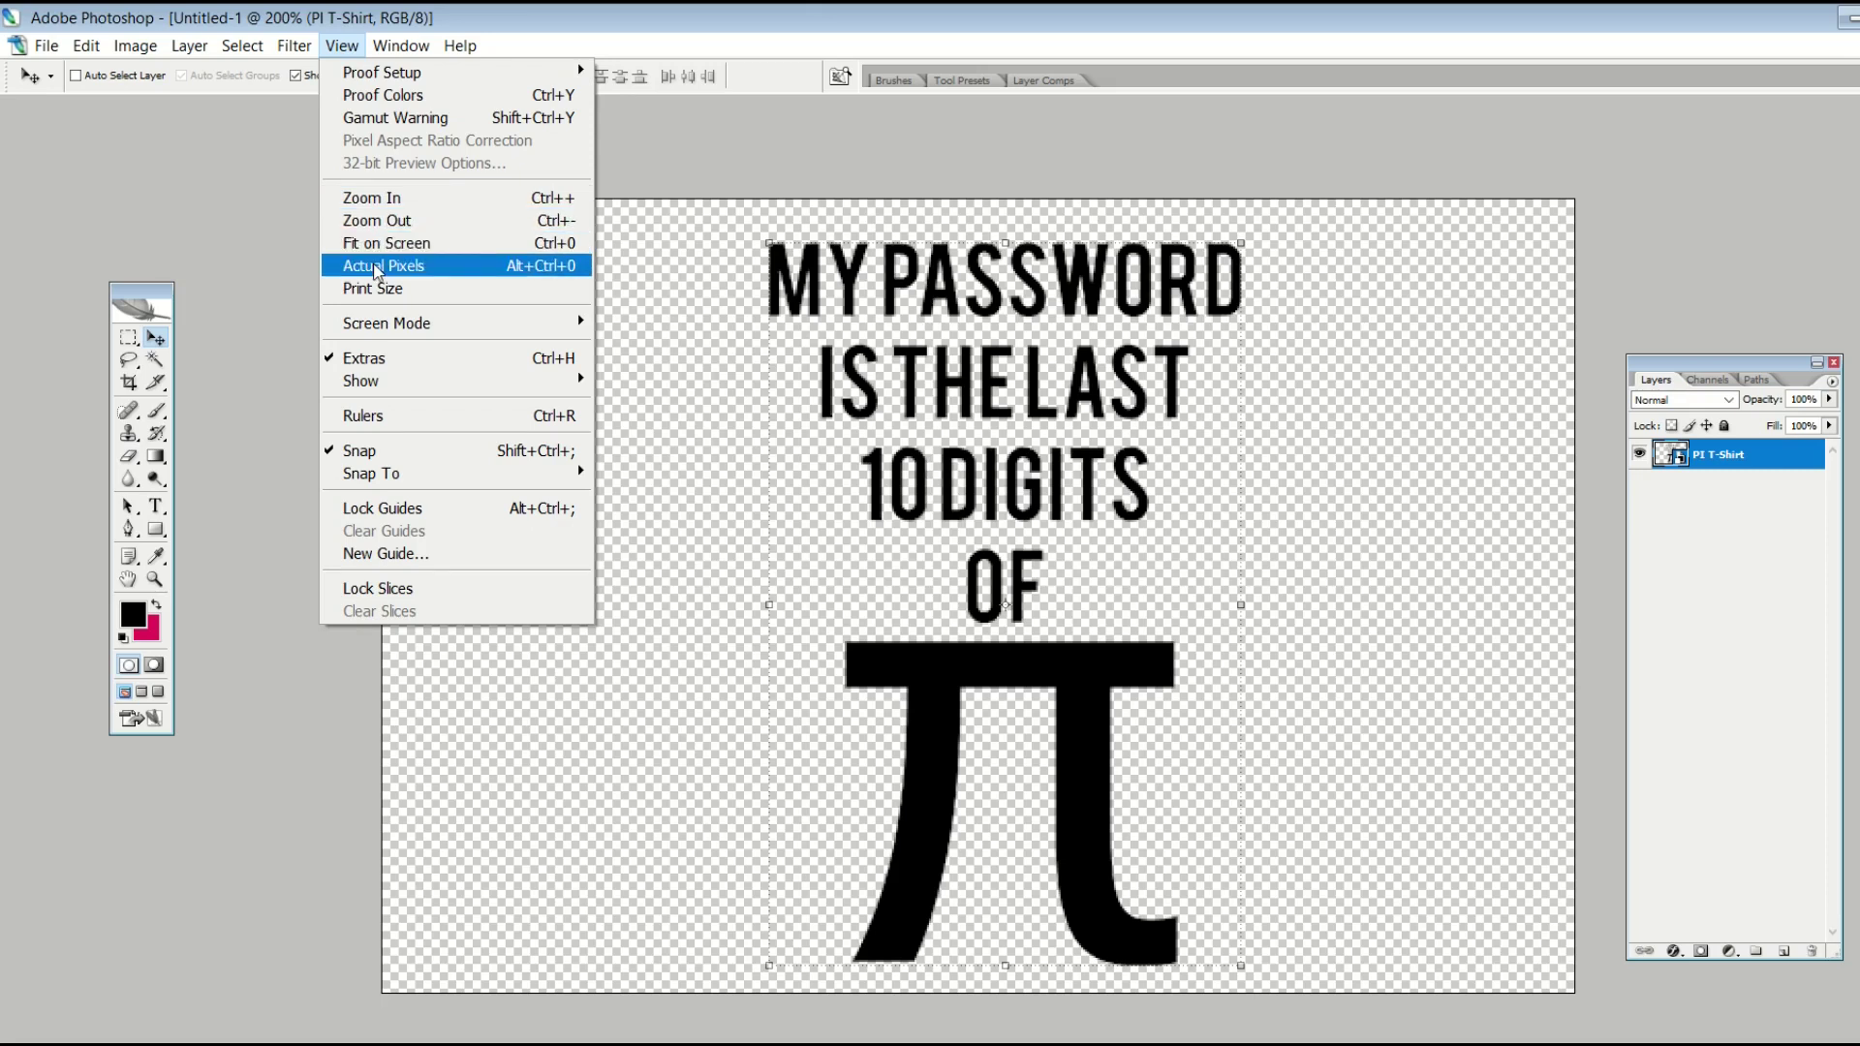
left_click(378, 272)
left_click(128, 337)
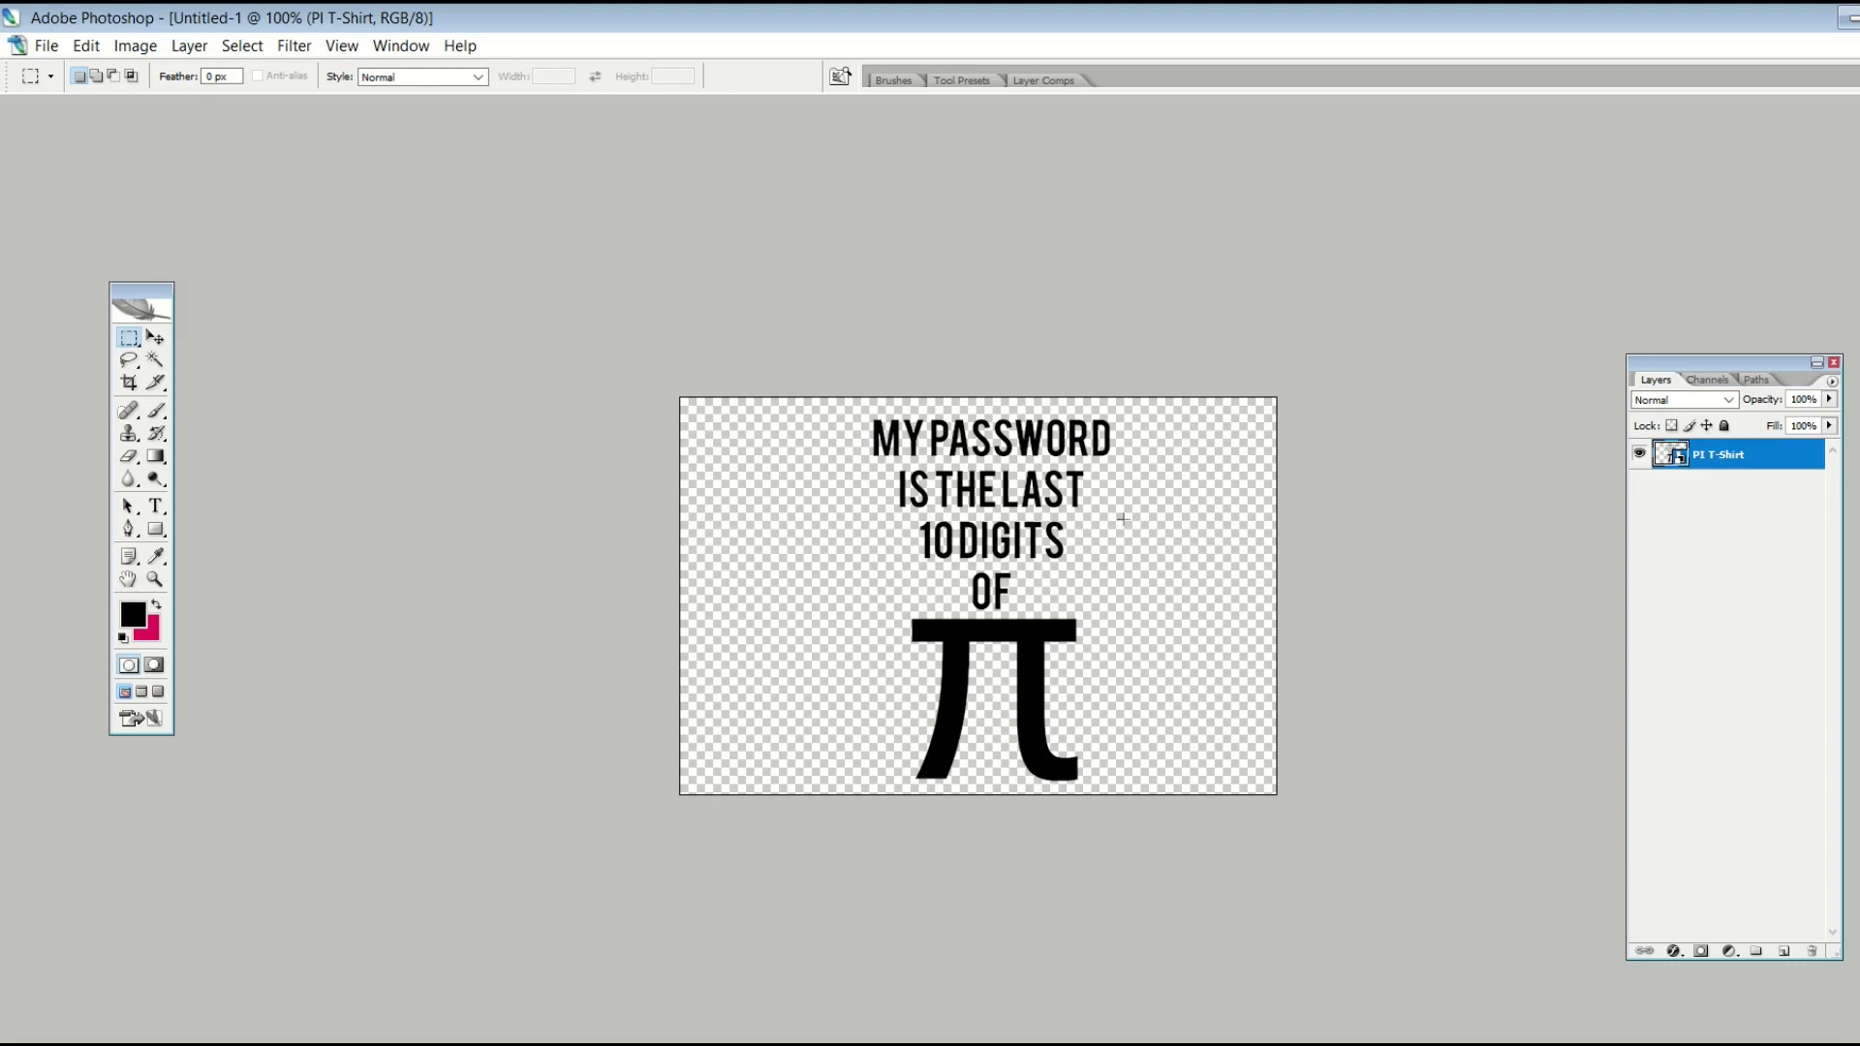
- Add a new layer beneath the PI T-Shirt artwork and fill it with white as the thumbnail background
key("ctrl+shift+alt+n")
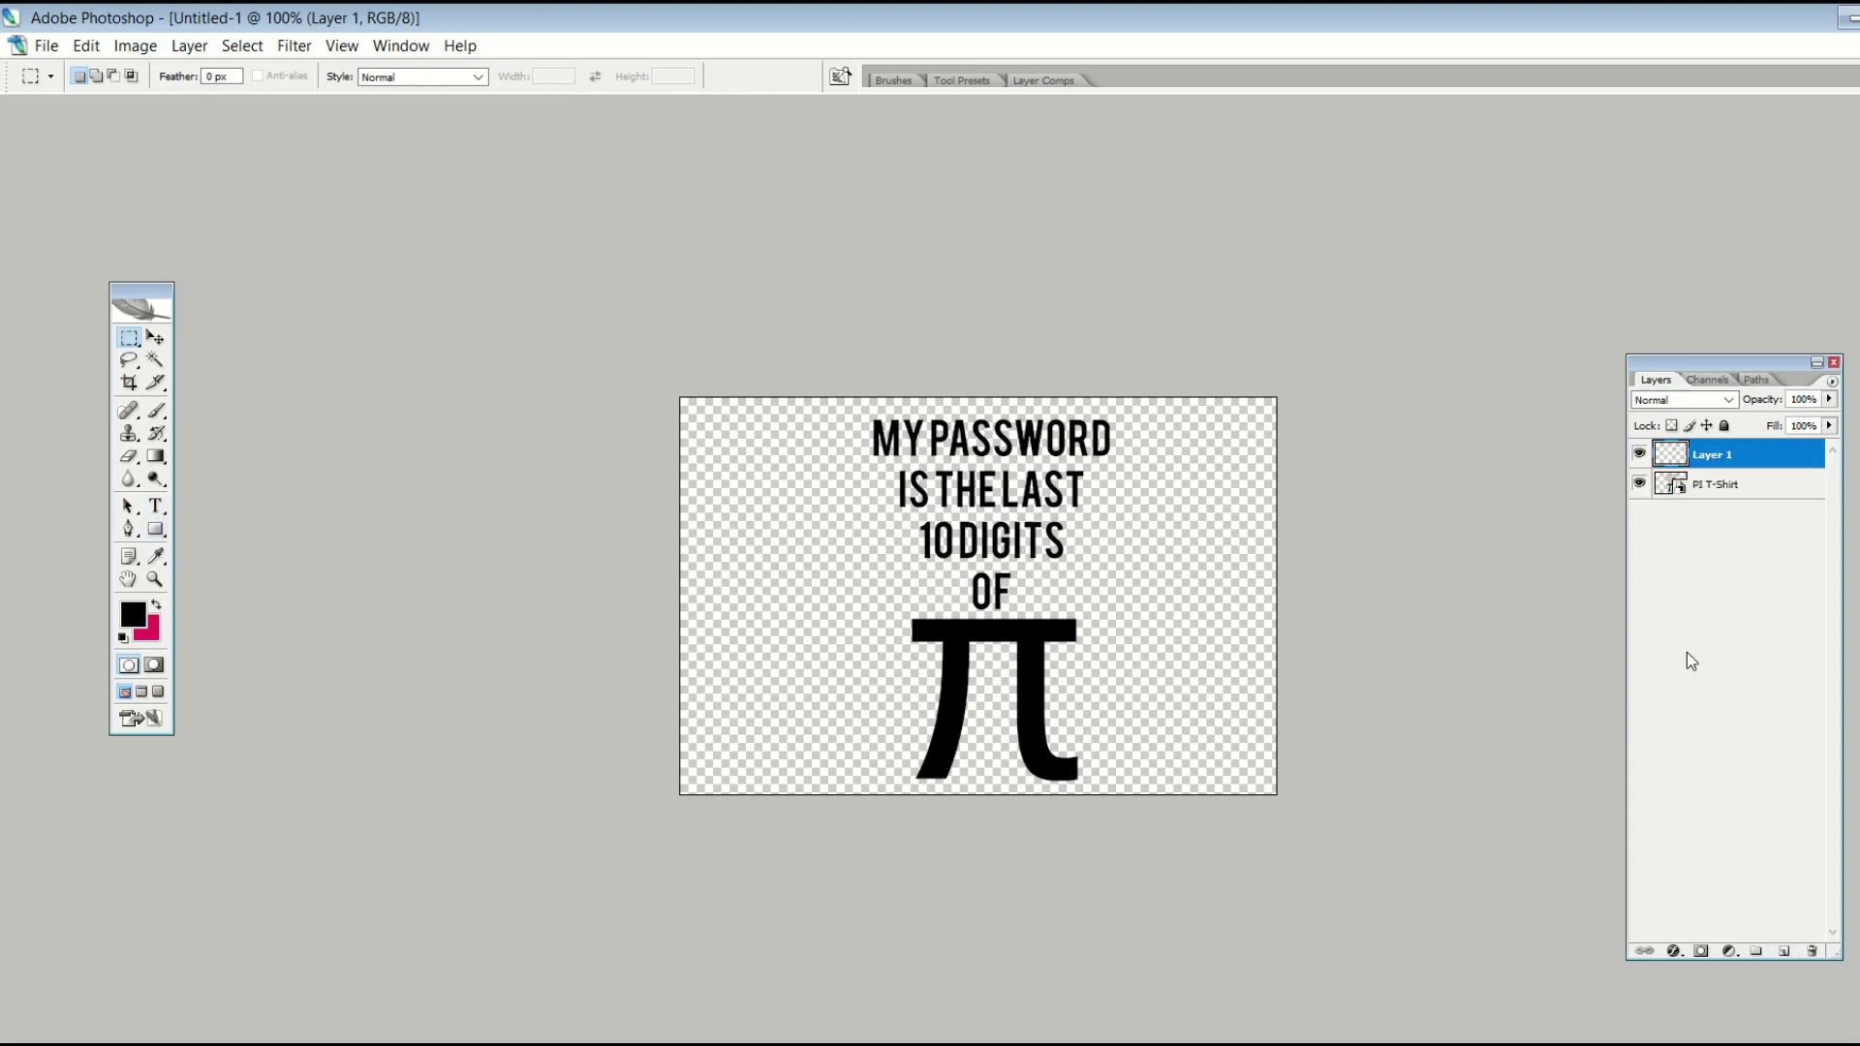
left_click_drag(1717, 459, 1717, 489)
left_click(156, 556)
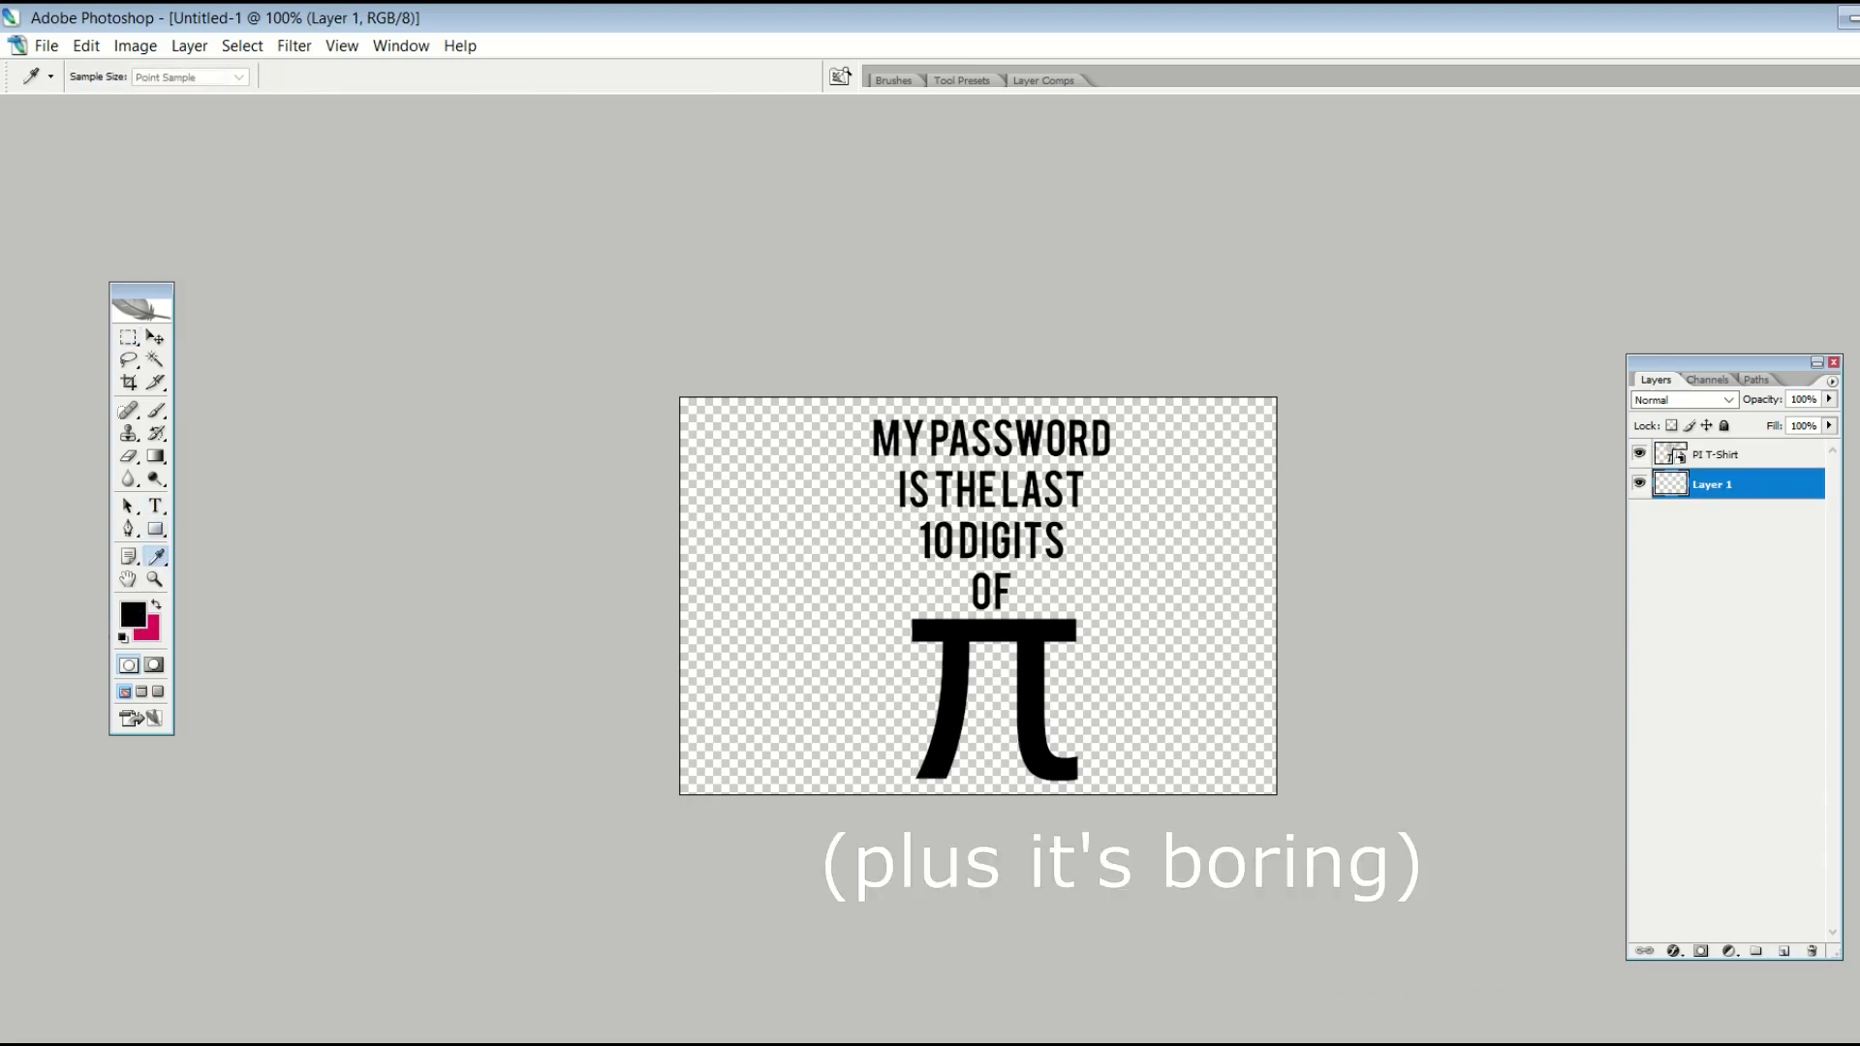
left_click(859, 632)
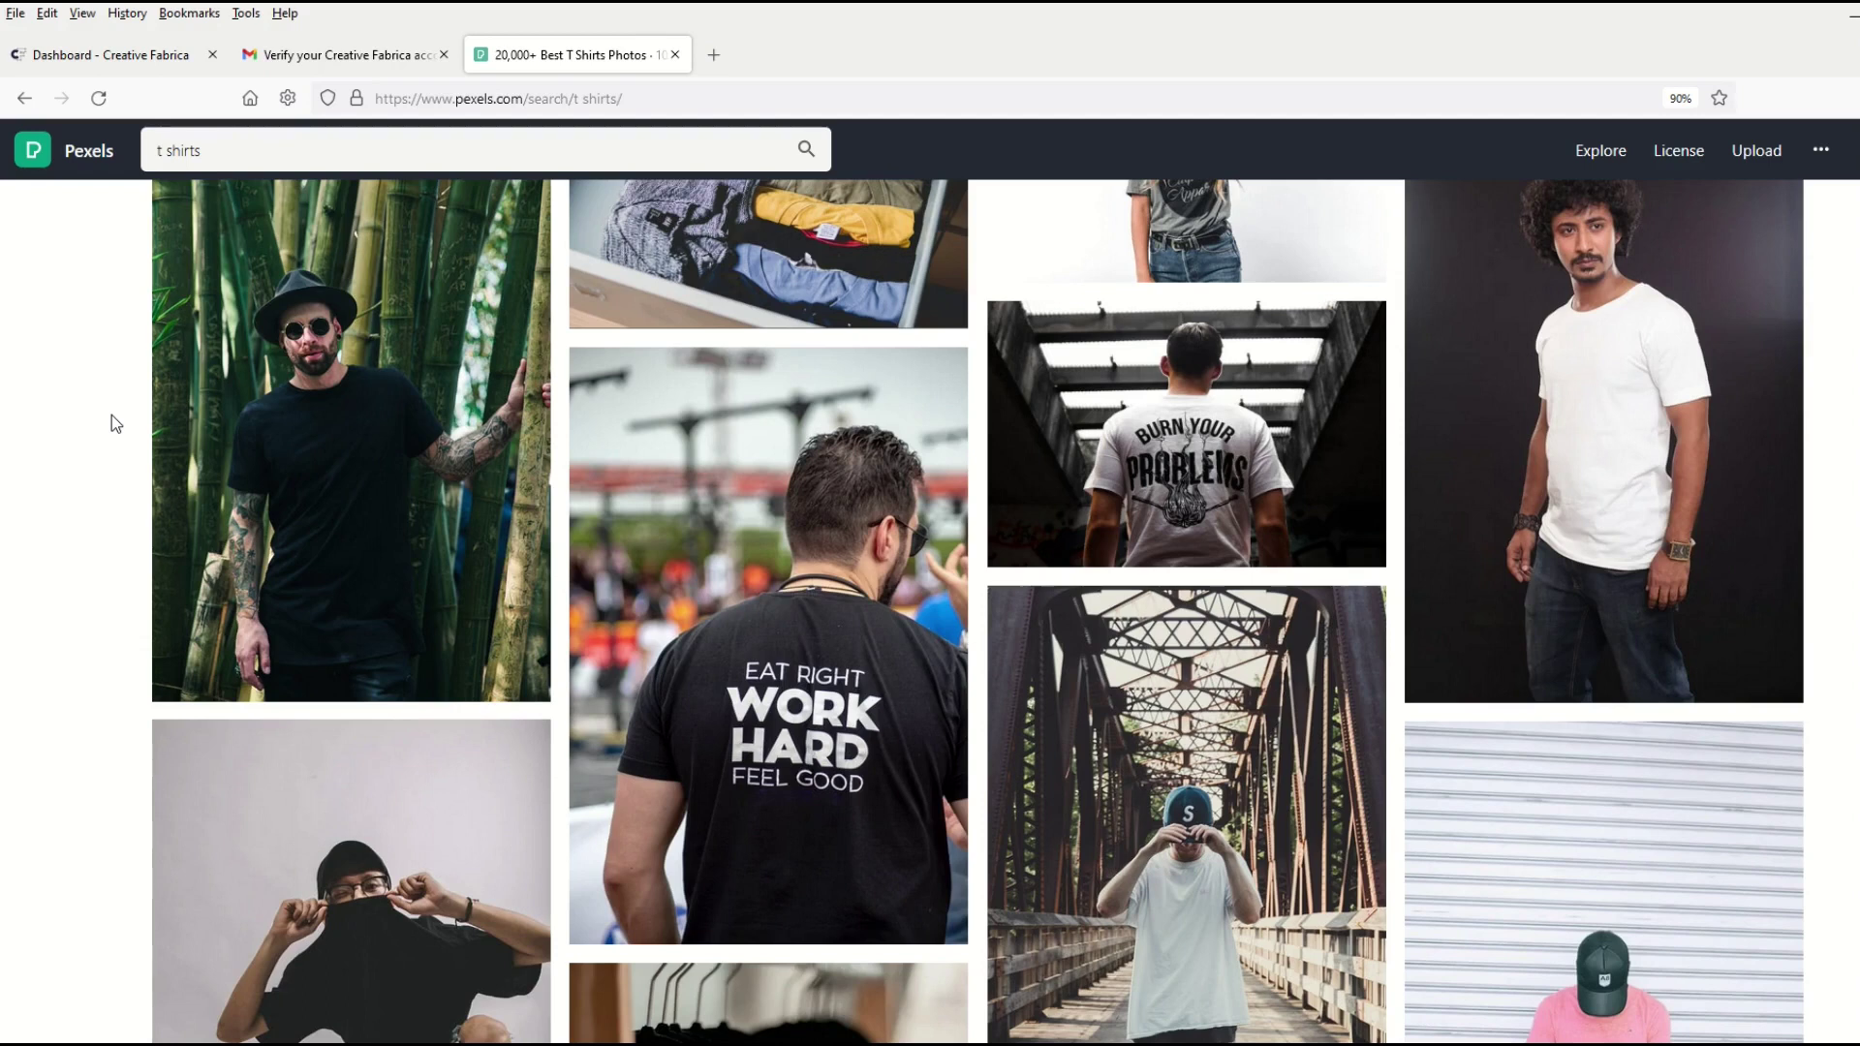
- Browse the Pexels t shirts photos and download the picture of the man in the pink T-shirt and cap
scroll(113, 414, "down", 5)
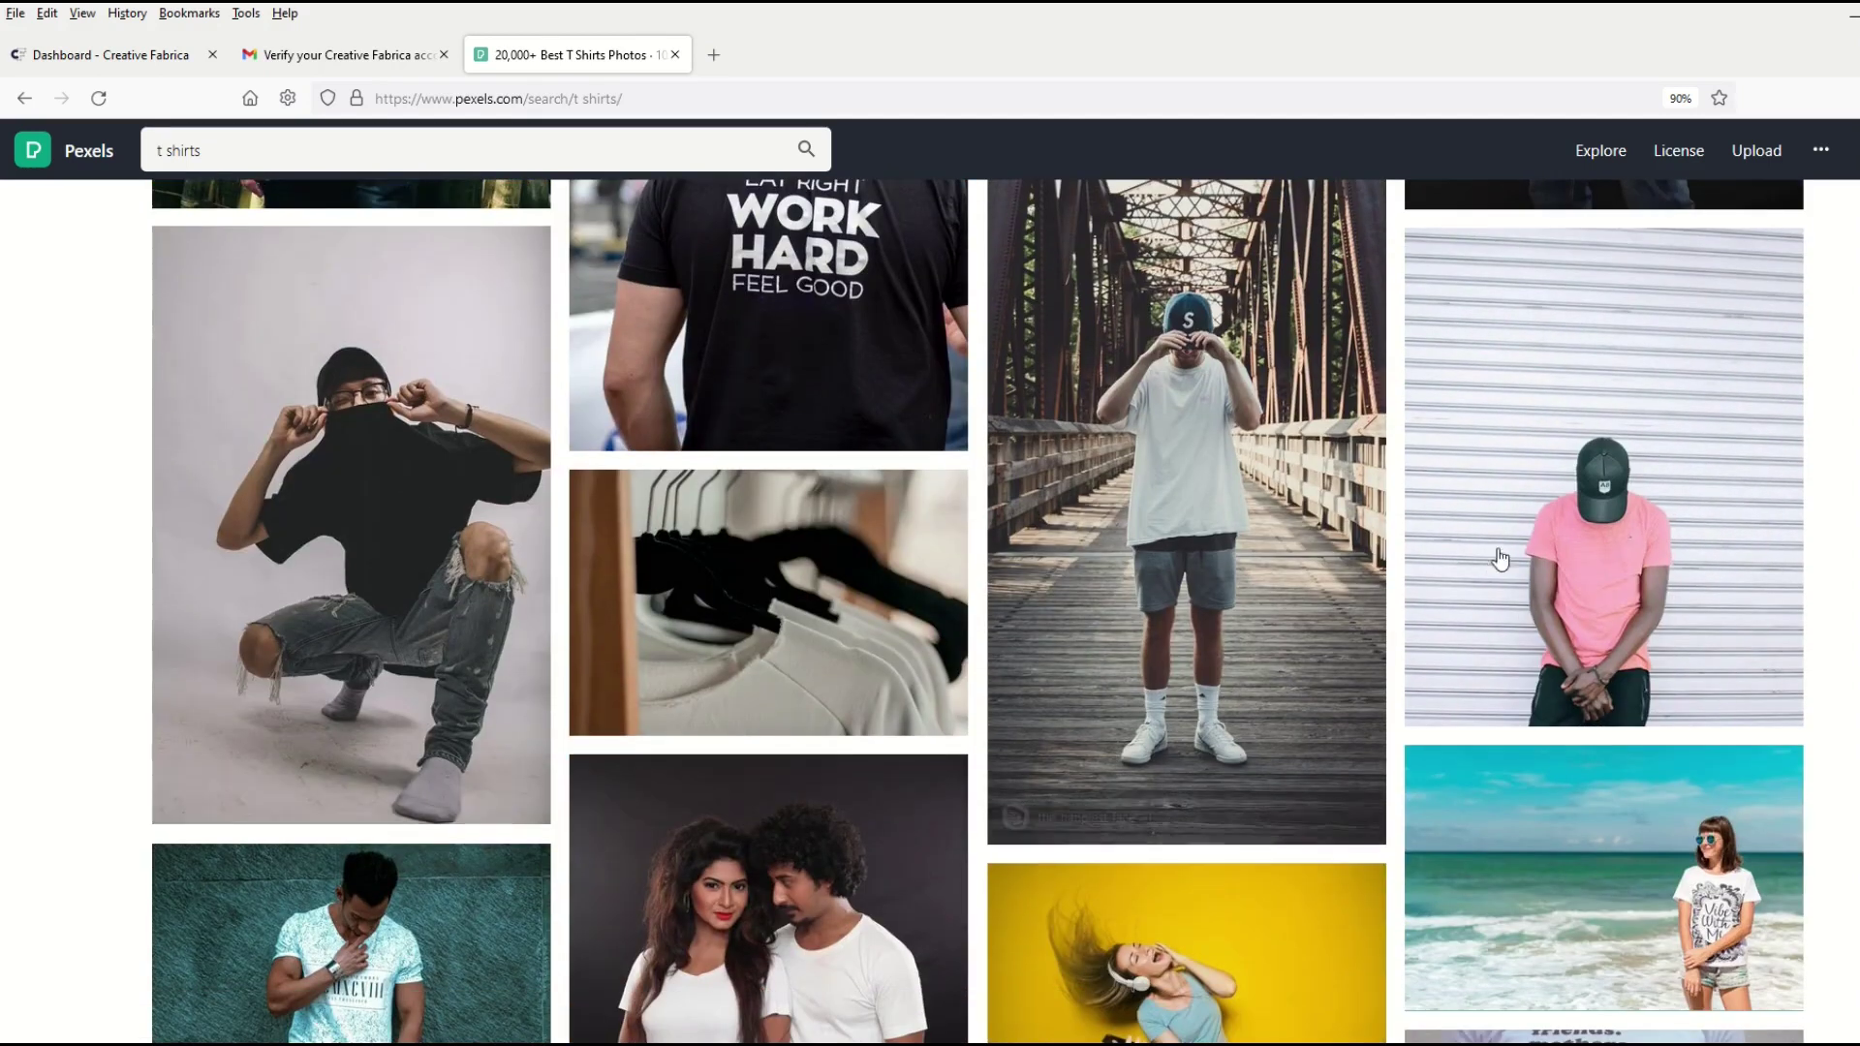
left_click(1550, 530)
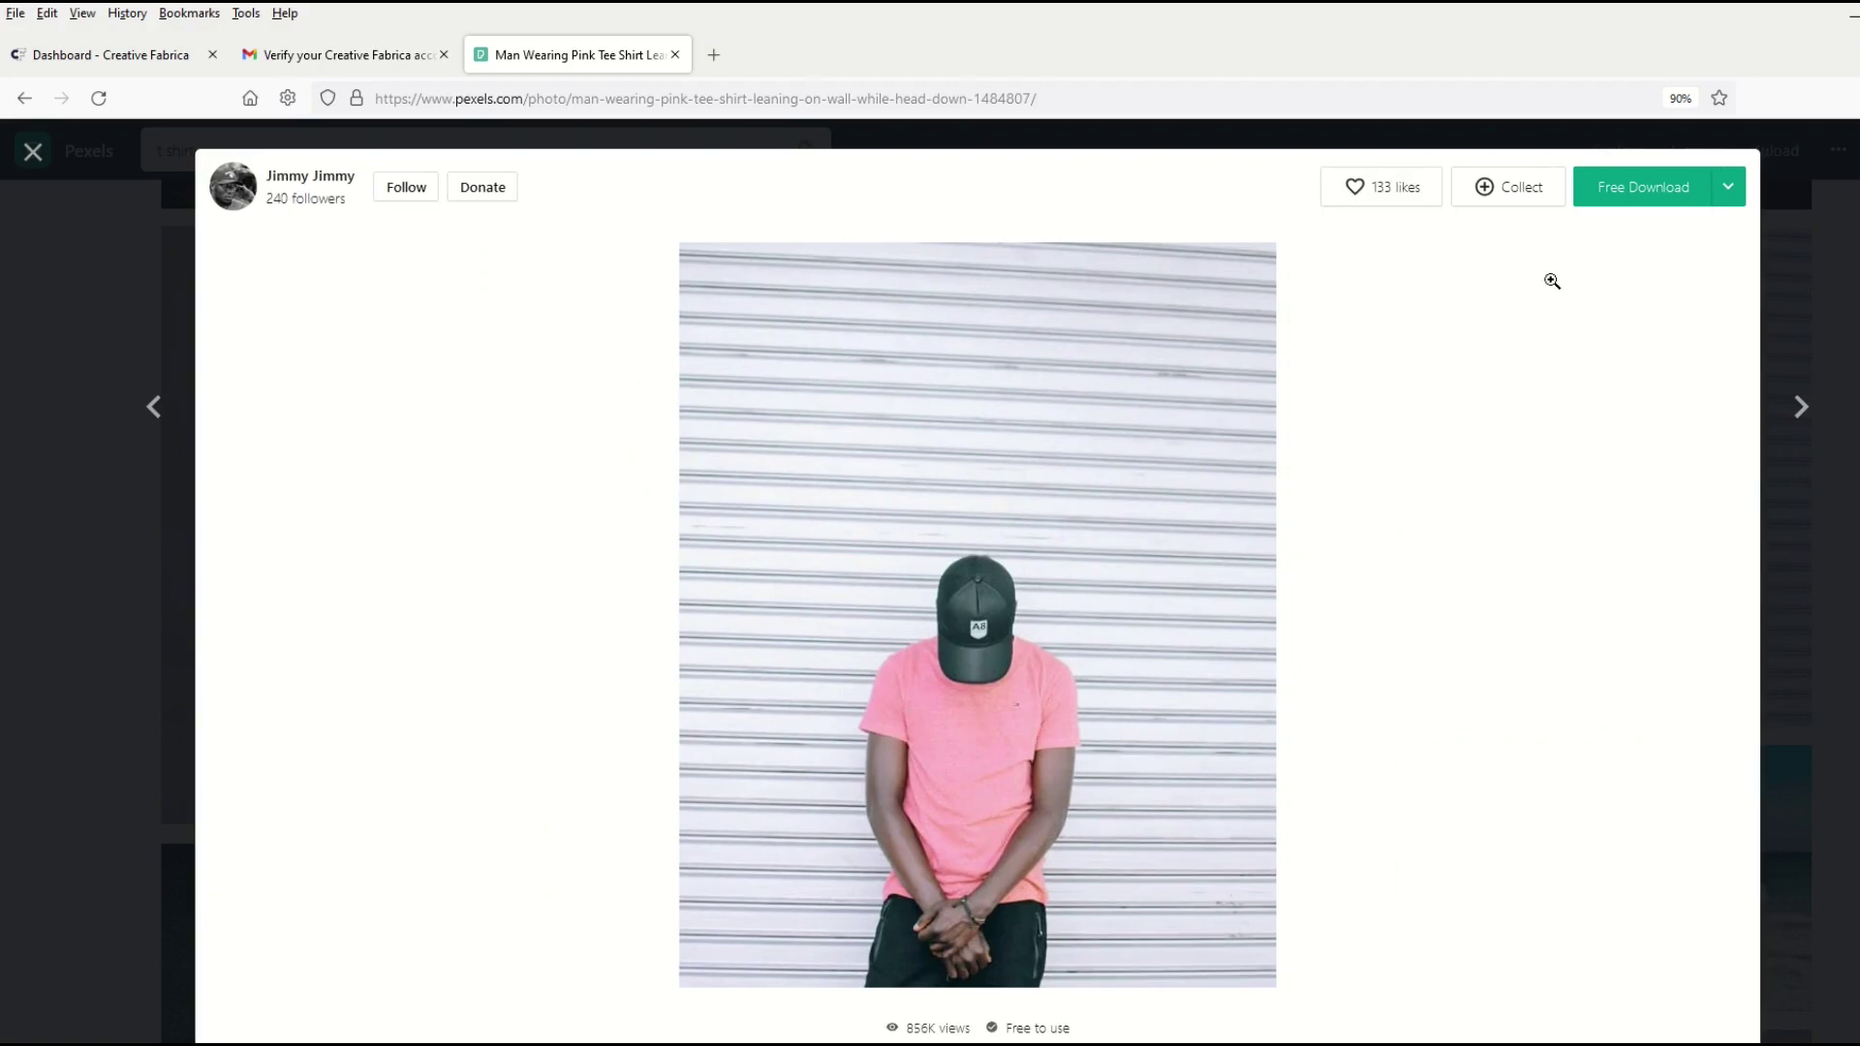
left_click(1644, 188)
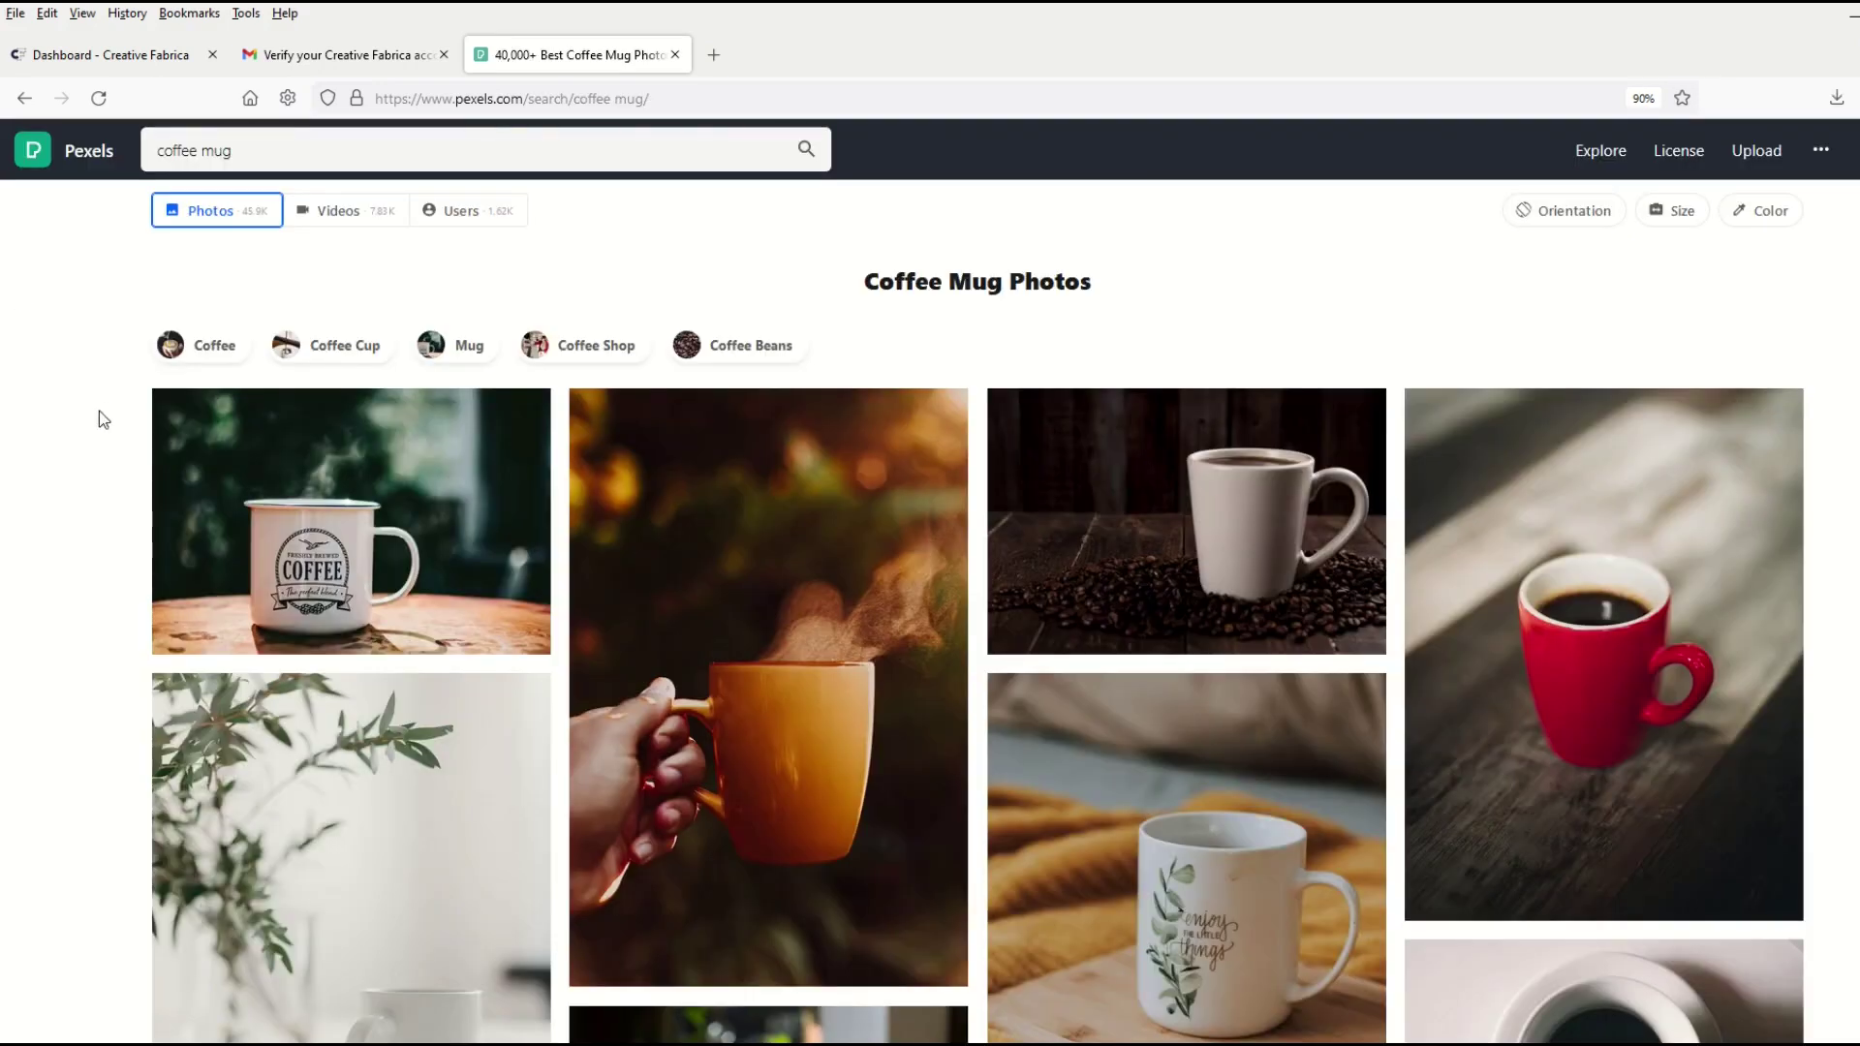
- Browse the Pexels coffee mug photos and open the picture of a hand holding an orange mug
scroll(97, 411, "down", 4)
scroll(97, 411, "up", 2)
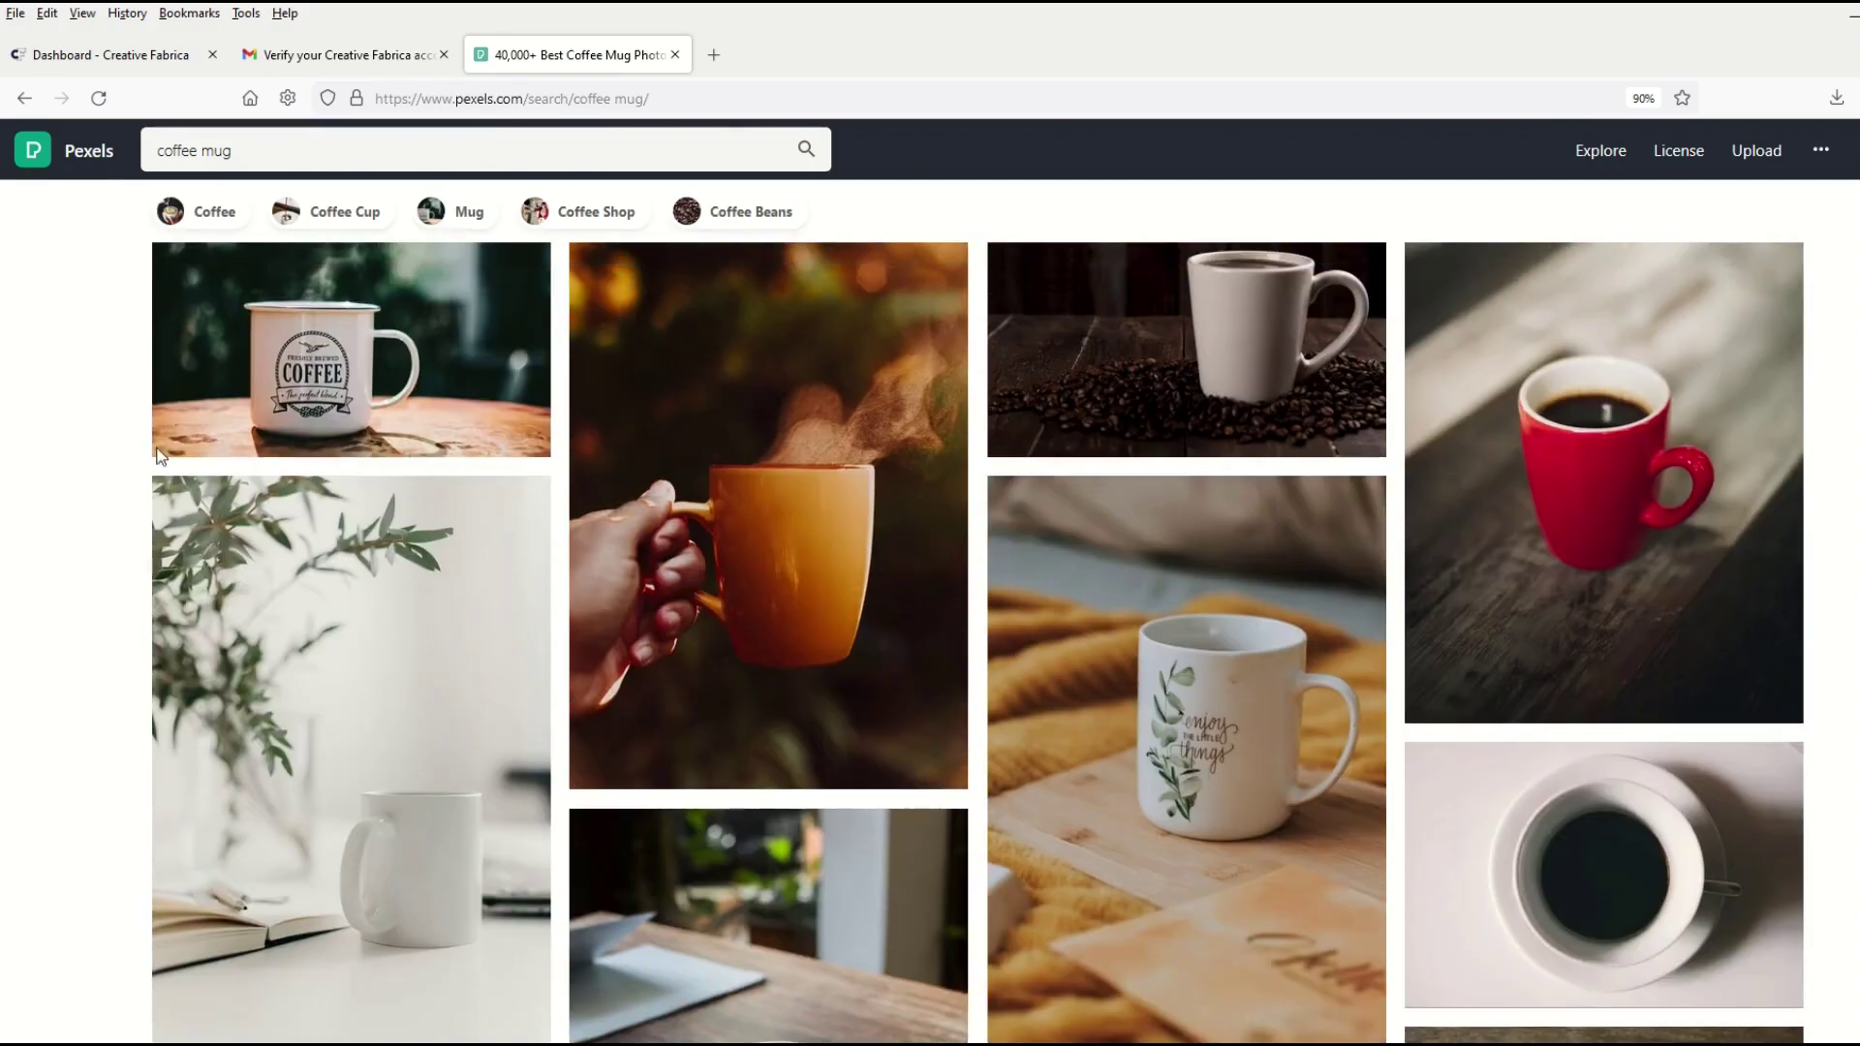
left_click(774, 521)
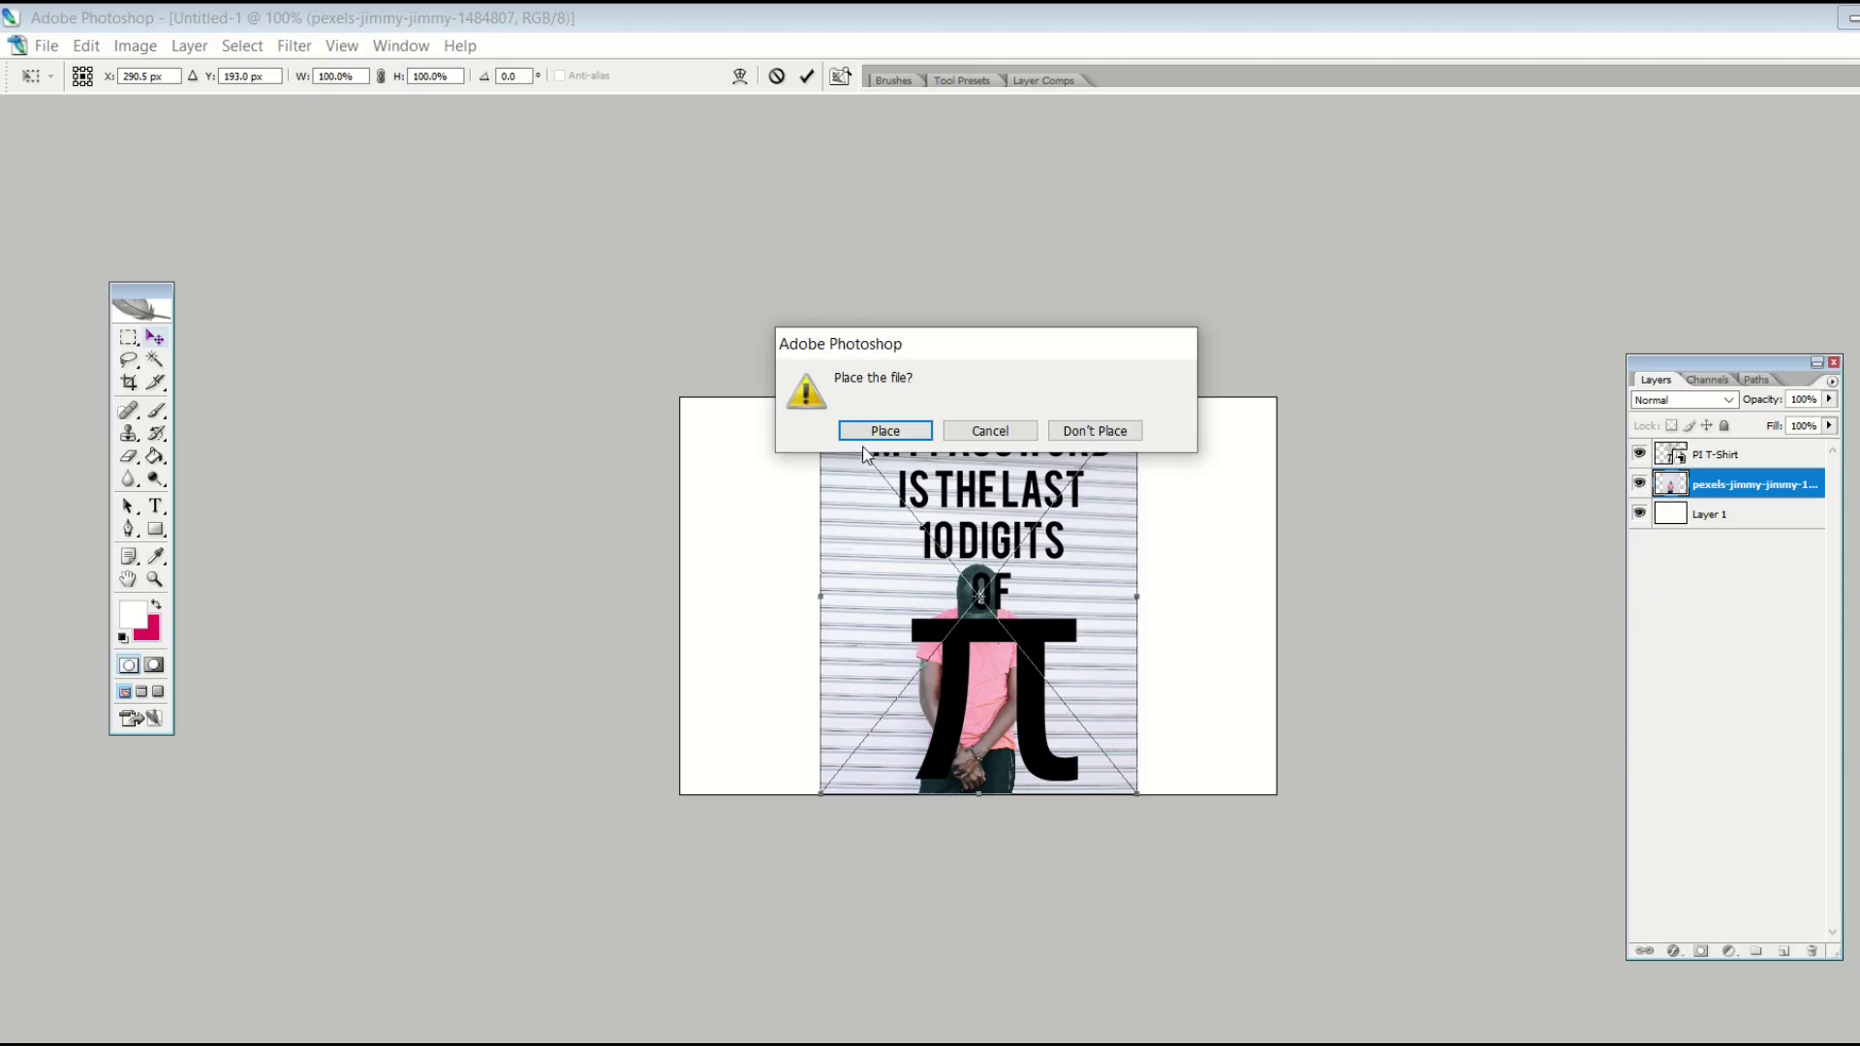
- Place the pink T-shirt photo below the artwork, enlarge it to cover the canvas, and commit the artwork scaled to 3.3% on the shirt's chest
left_click(883, 427)
left_click_drag(815, 396, 585, 337)
left_click_drag(779, 534, 814, 543)
left_click_drag(626, 804, 527, 852)
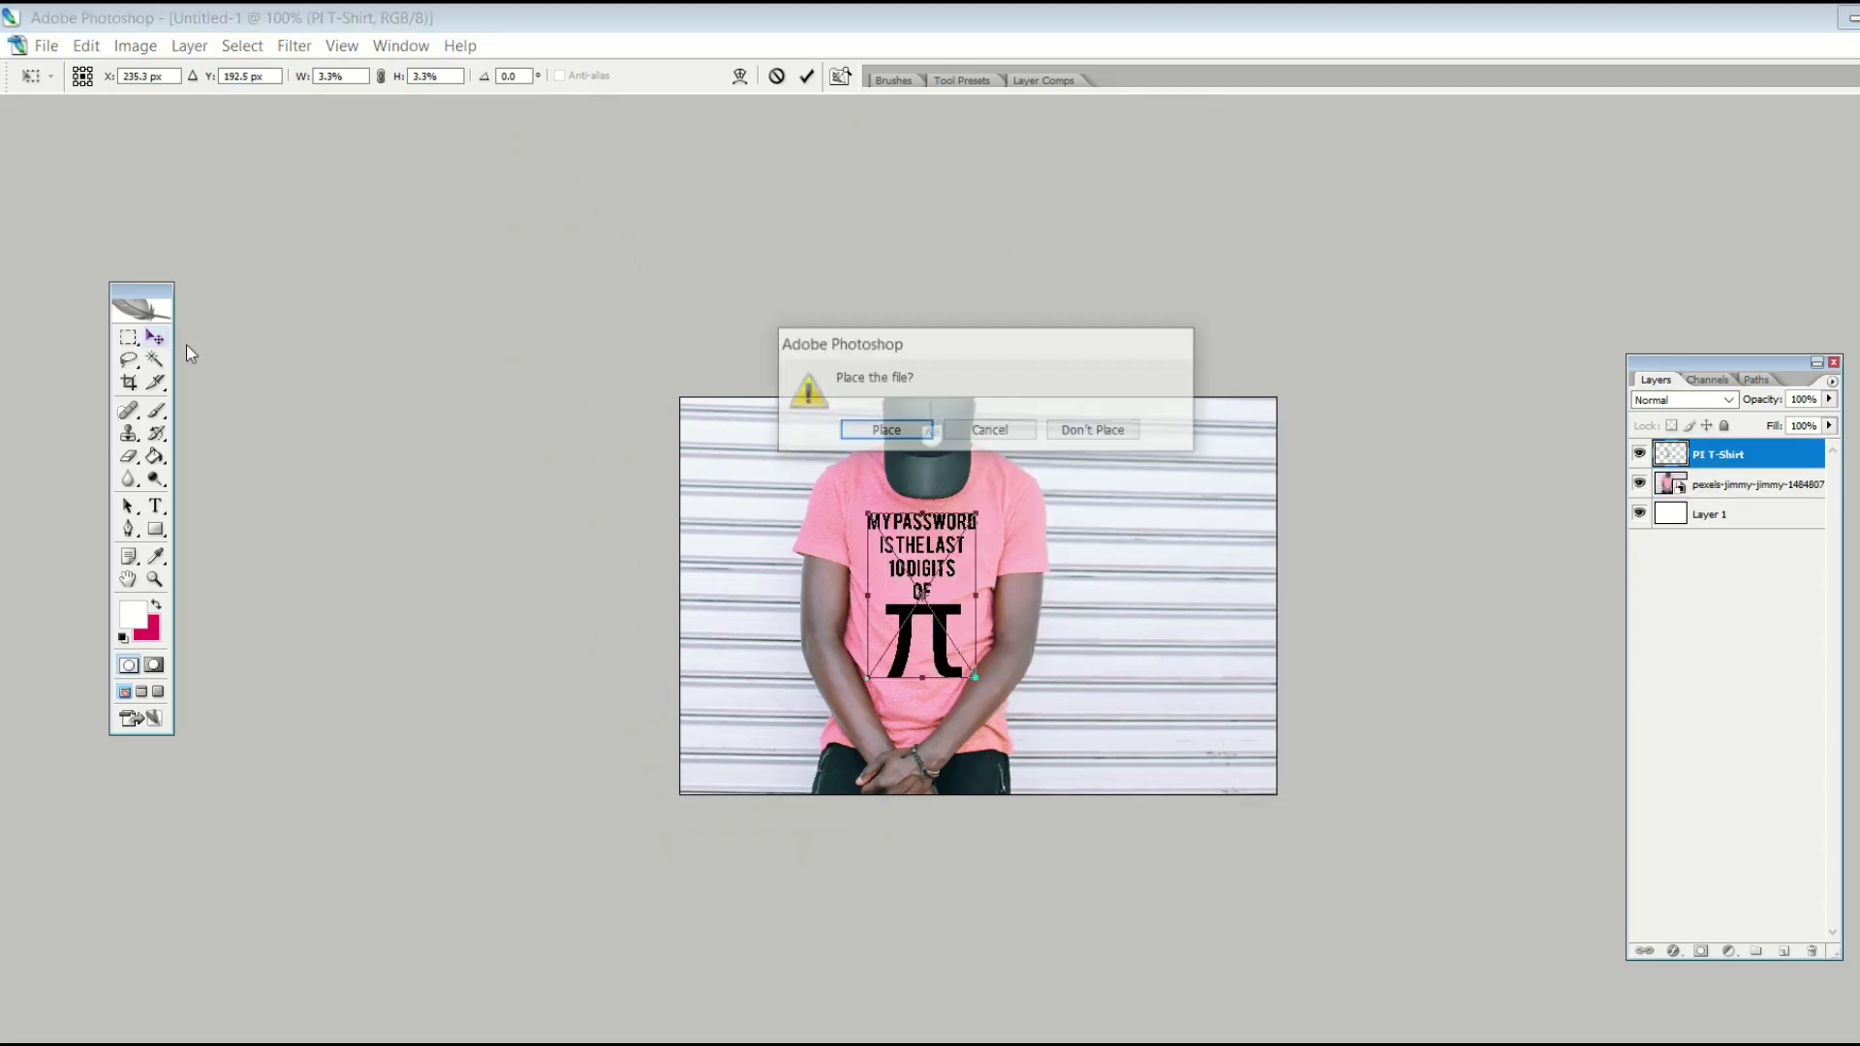
left_click(872, 431)
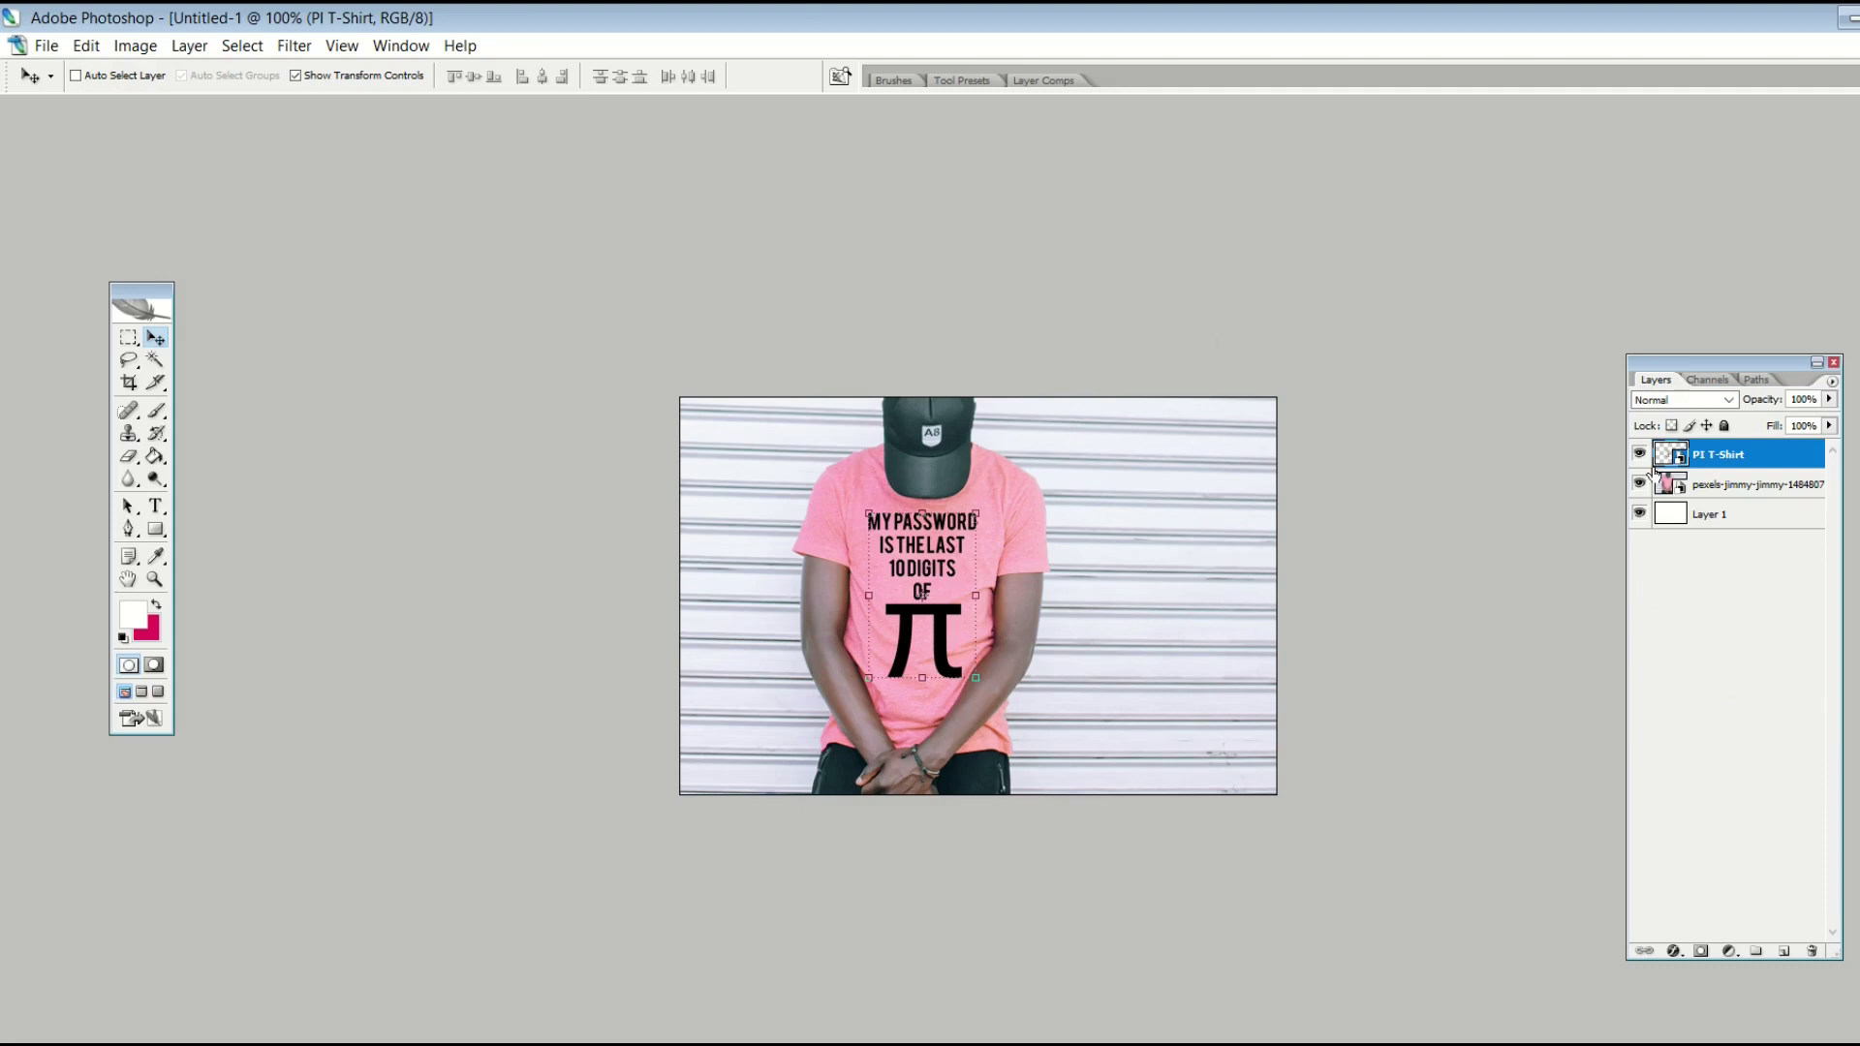
- Set the PI T-Shirt layer's blend mode to Soft Light and duplicate the layer to strengthen the print on the shirt
left_click(1659, 404)
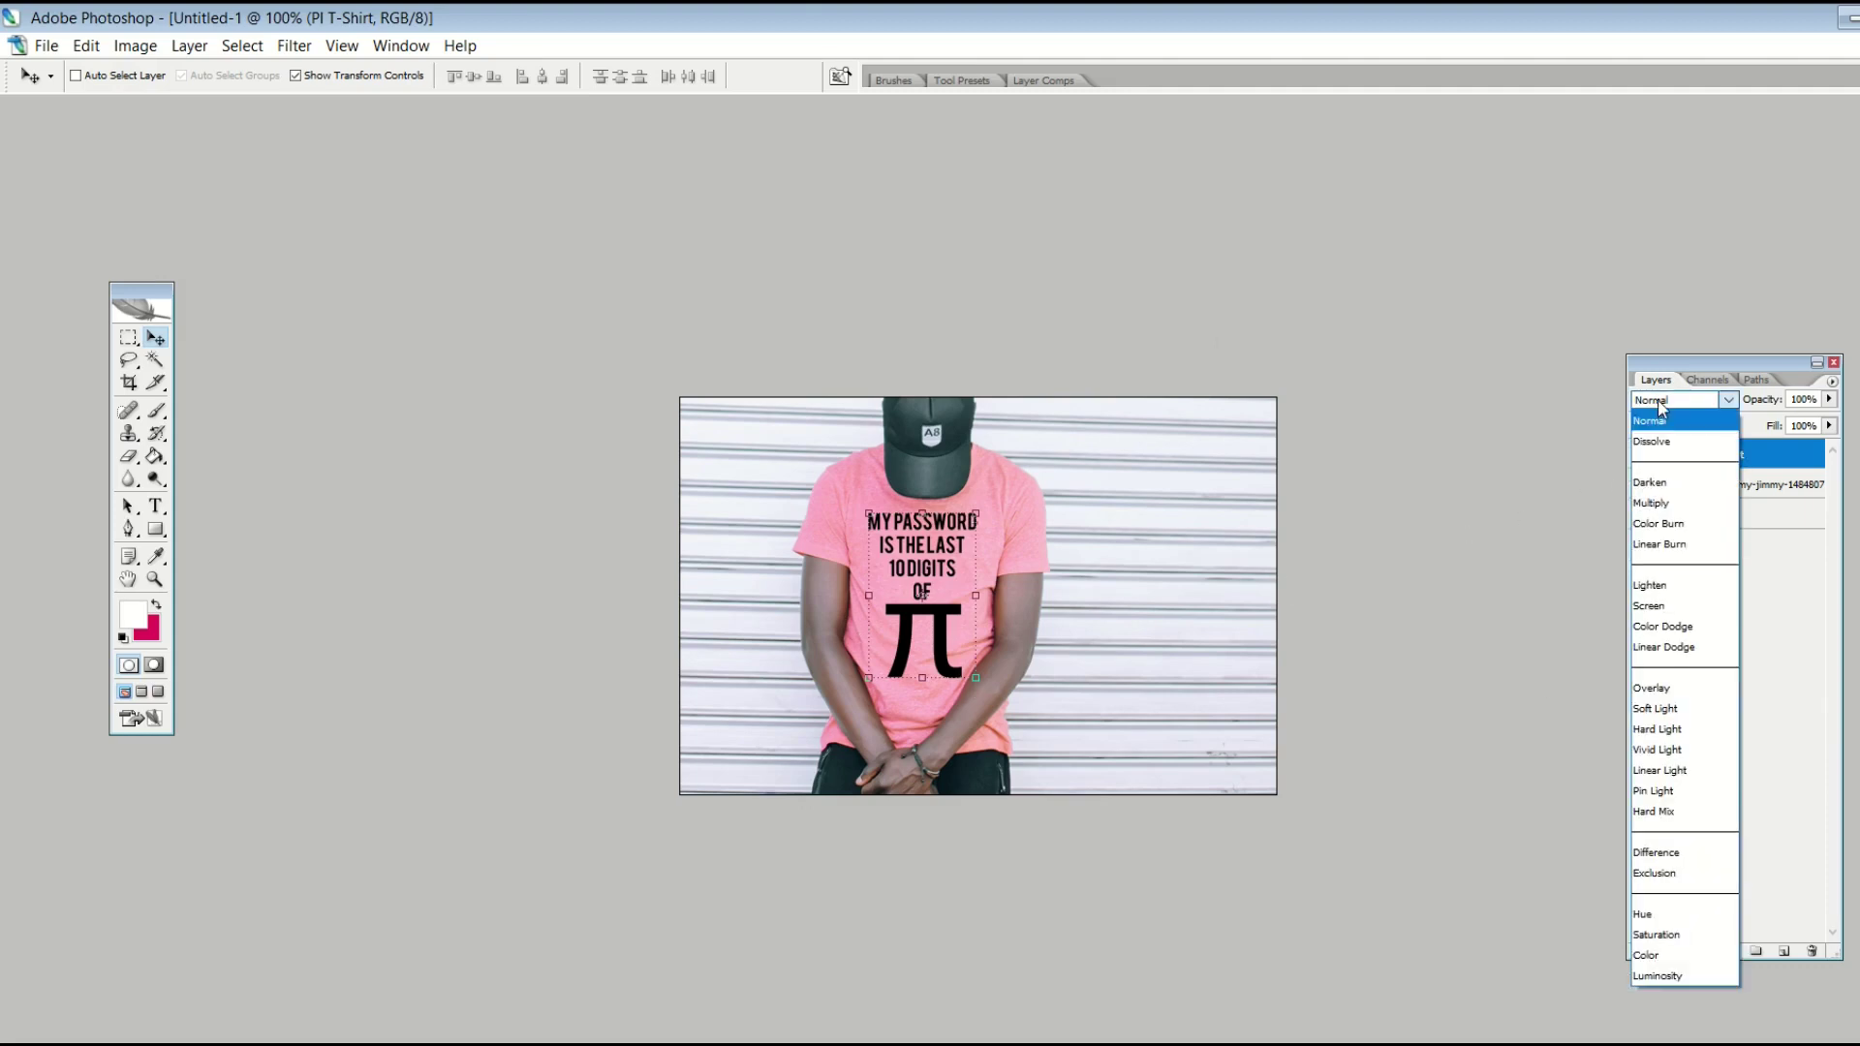
left_click(1660, 708)
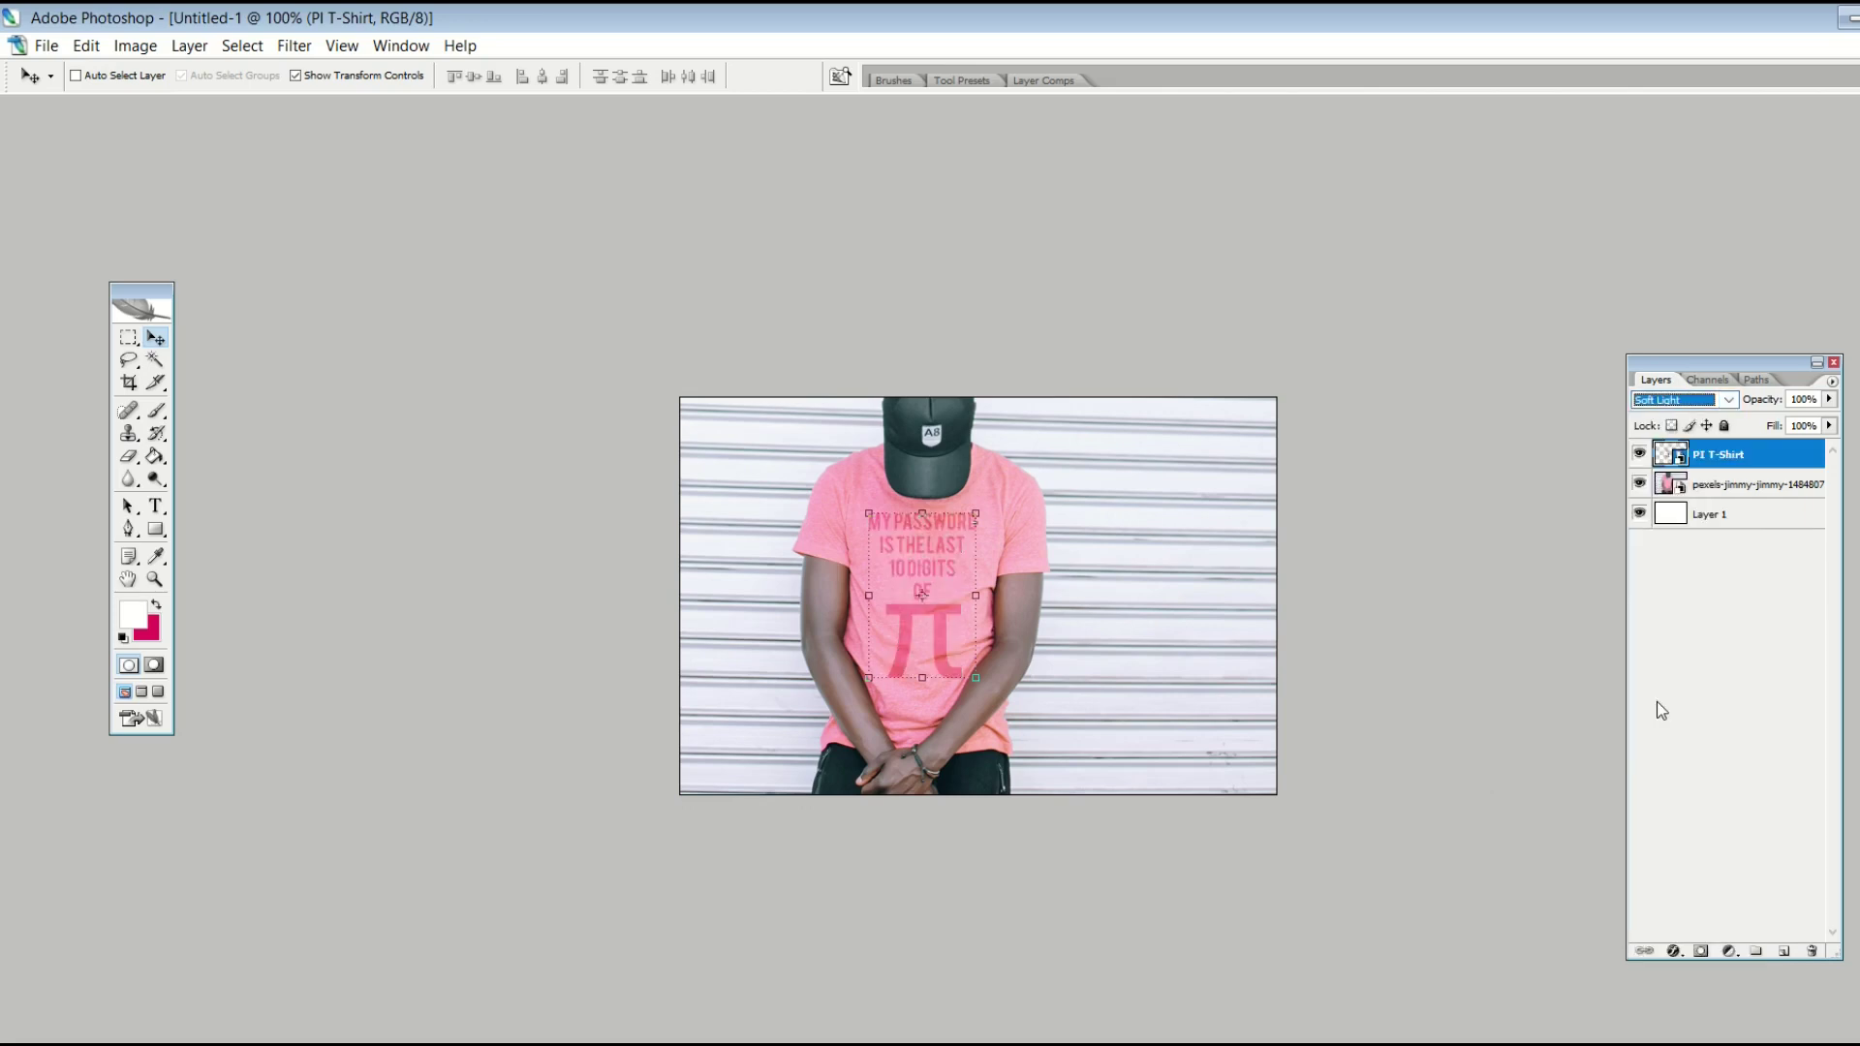
right_click(1697, 463)
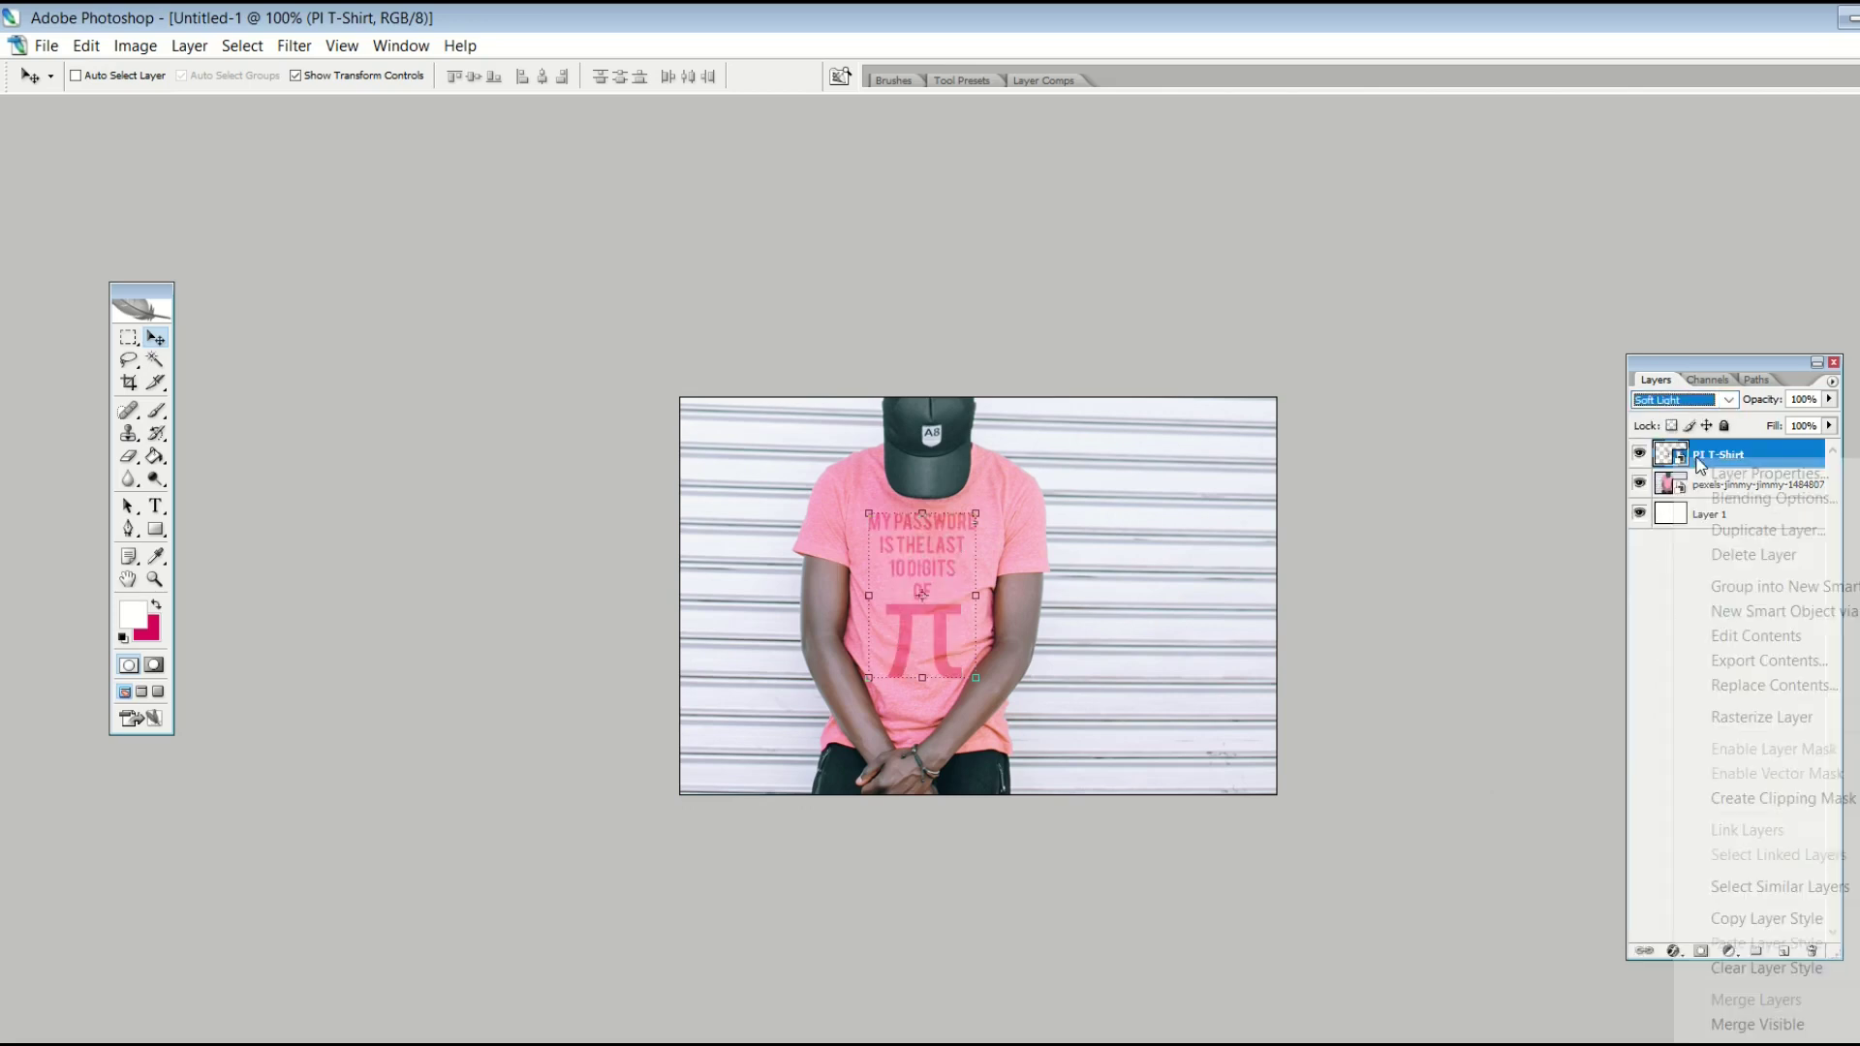
left_click(1744, 530)
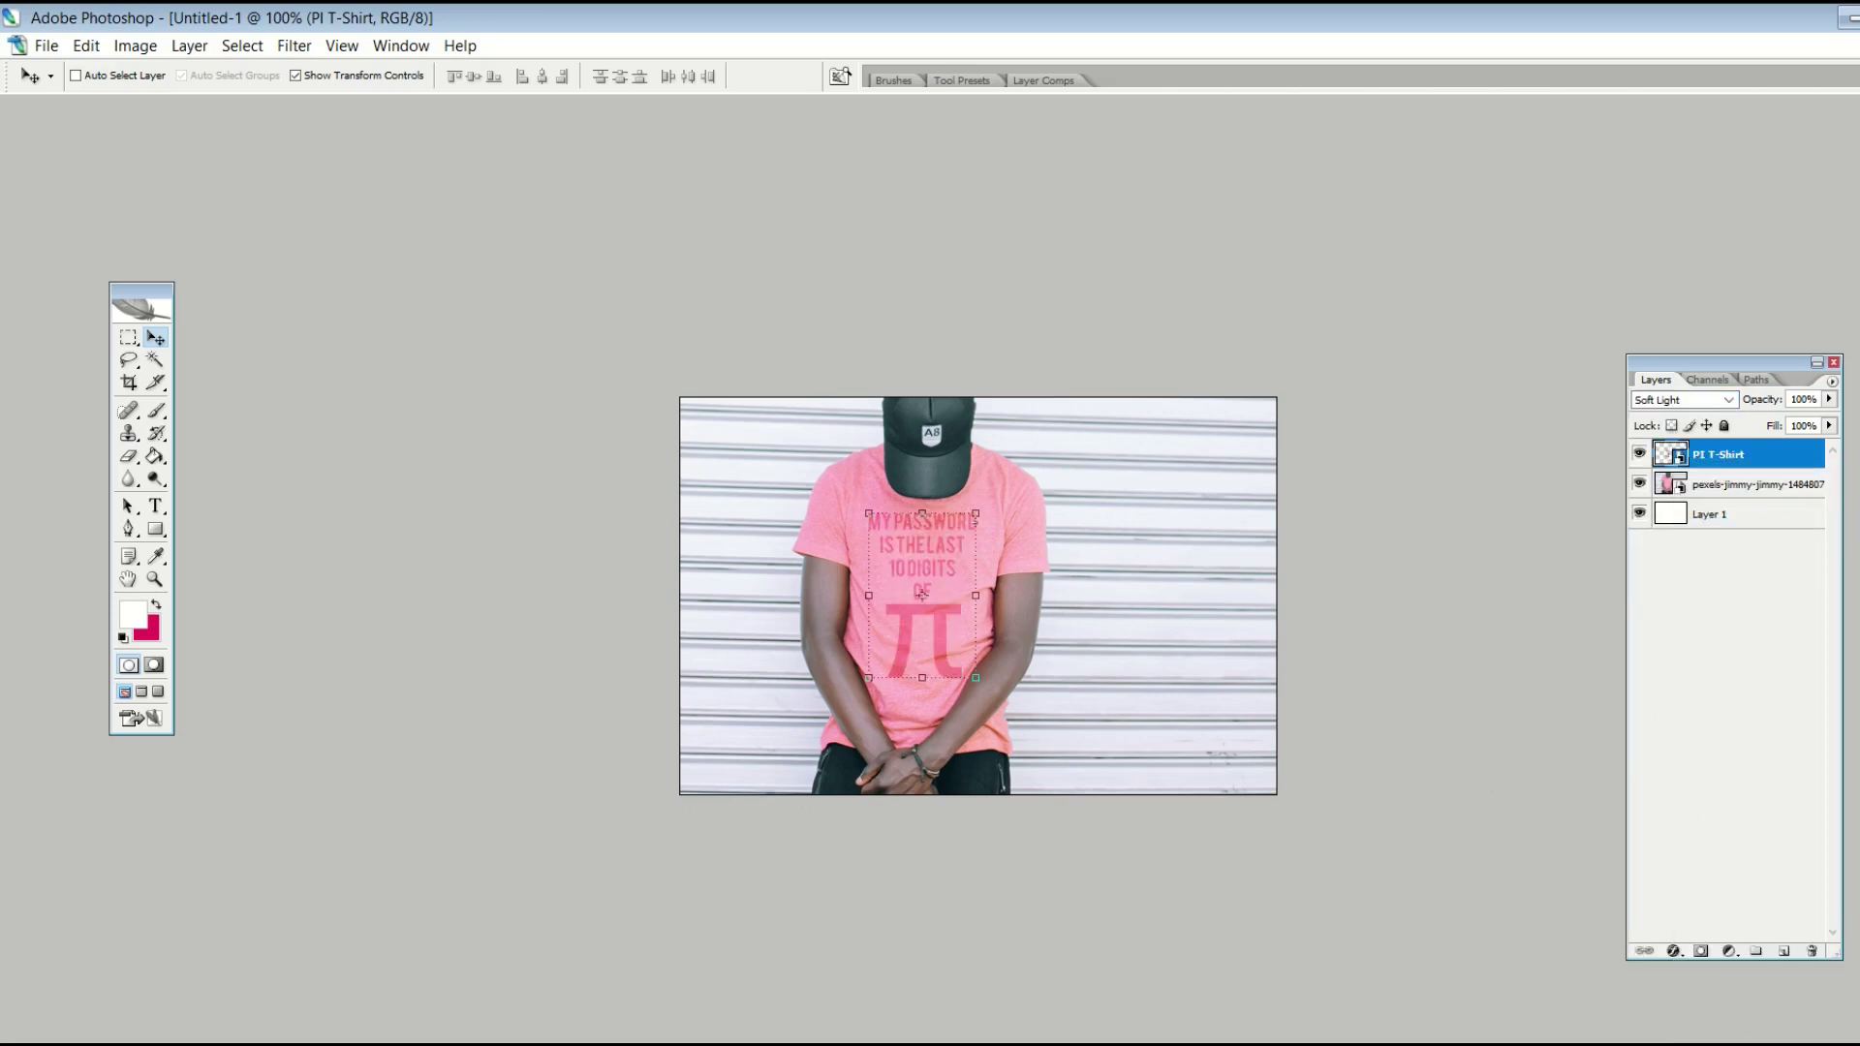
left_click_drag(421, 473, 1608, 581)
left_click(1690, 620)
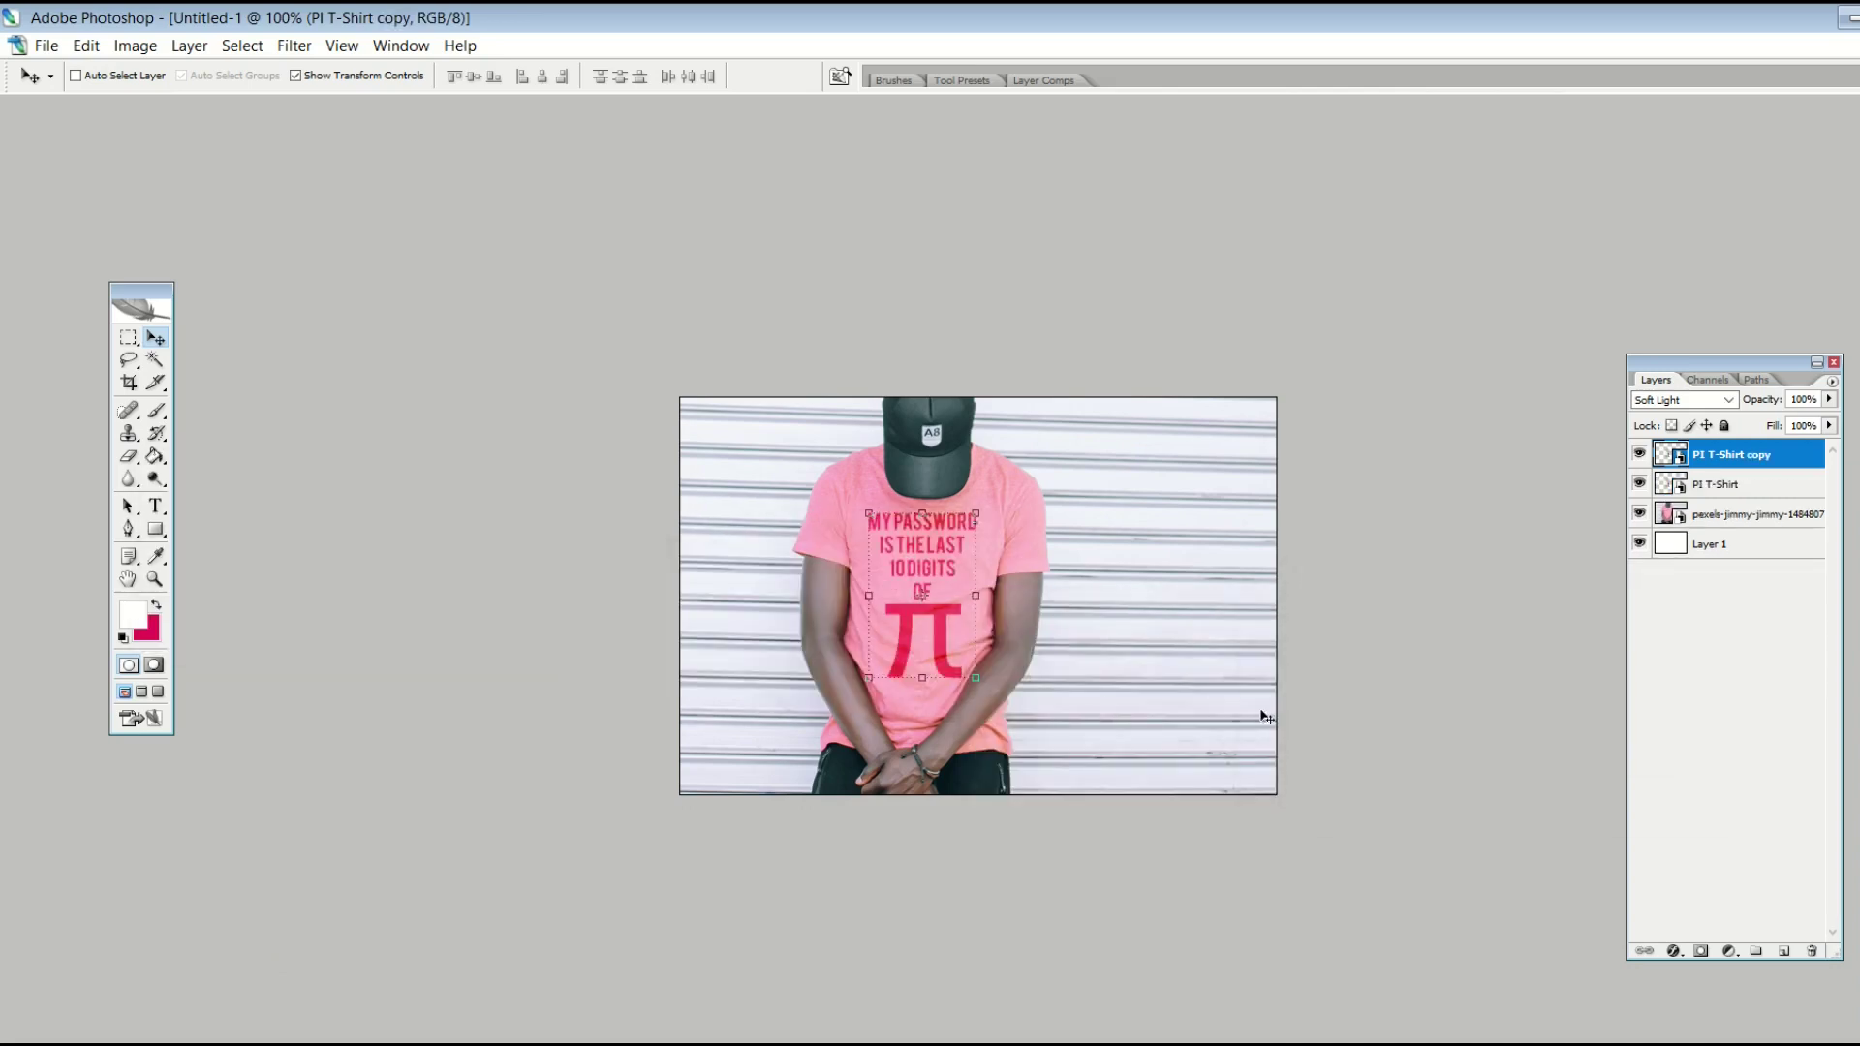
left_click(128, 337)
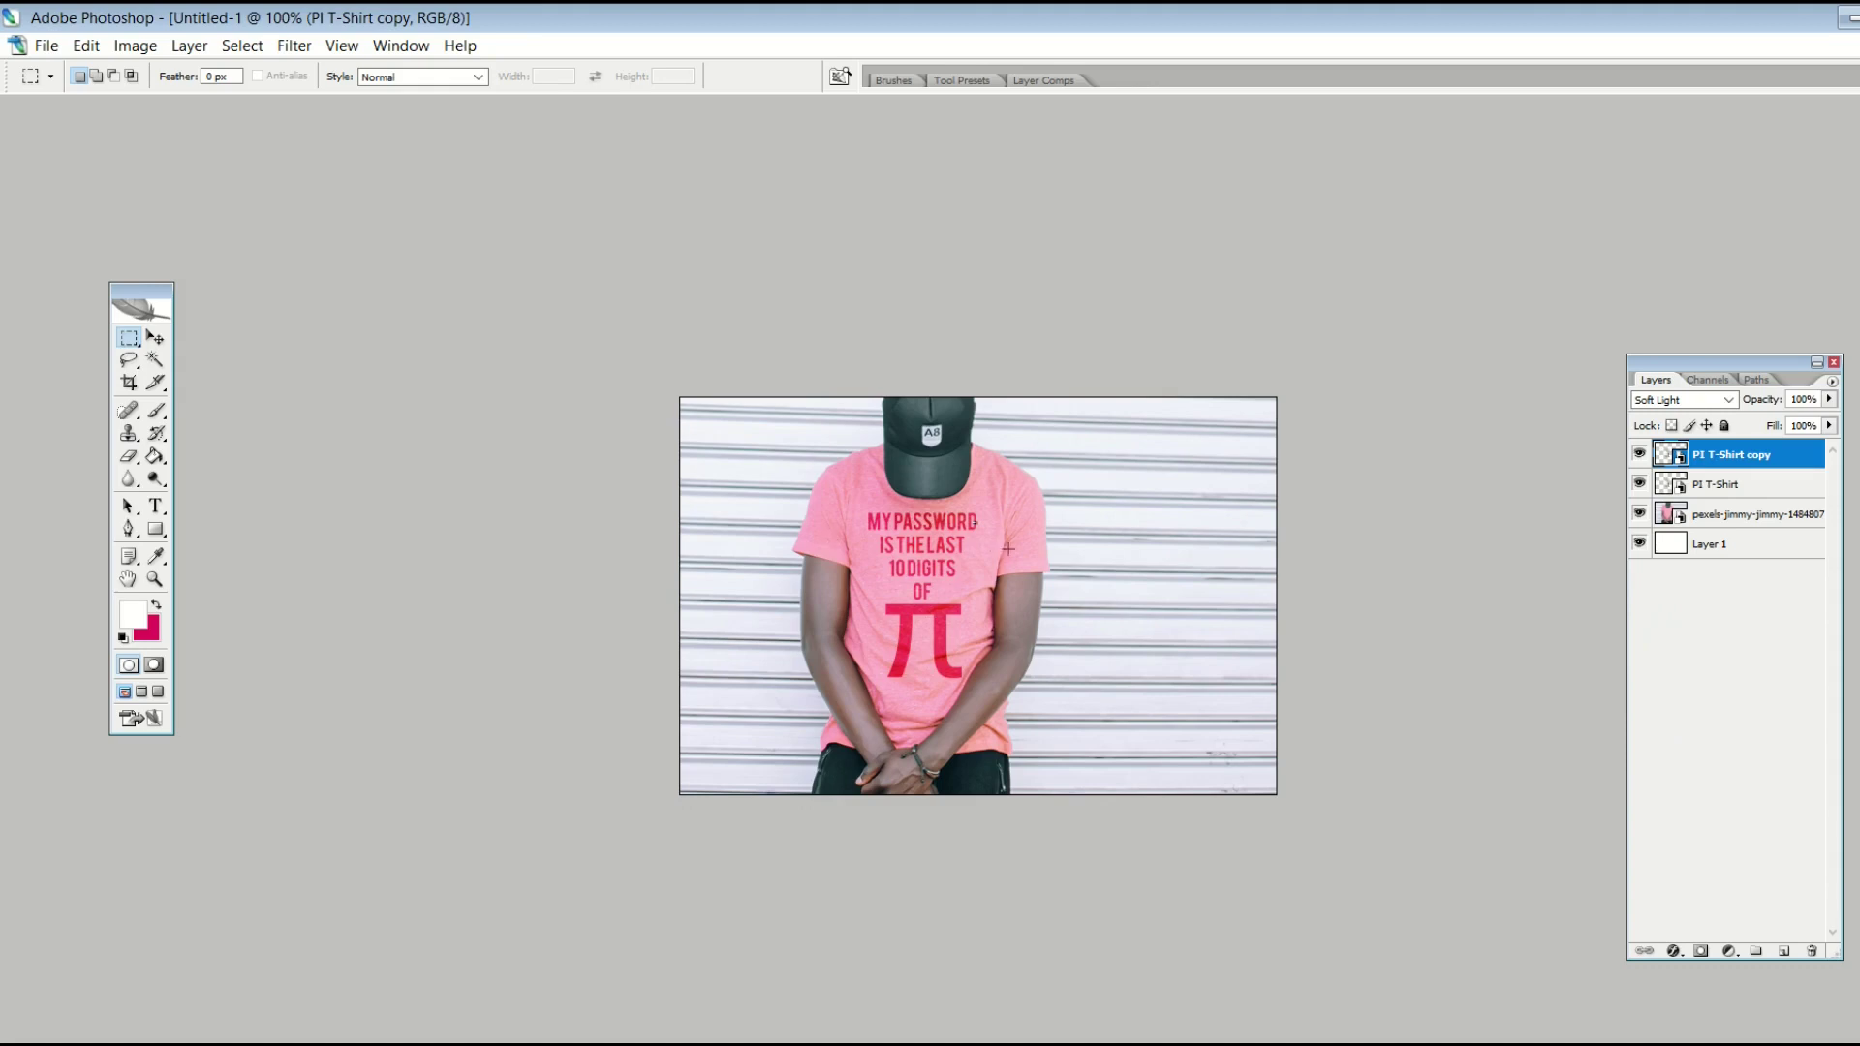
- Place the orange coffee mug photo in the thumbnail, enlarge it to fill the canvas and shift the mug into view
left_click(1705, 547)
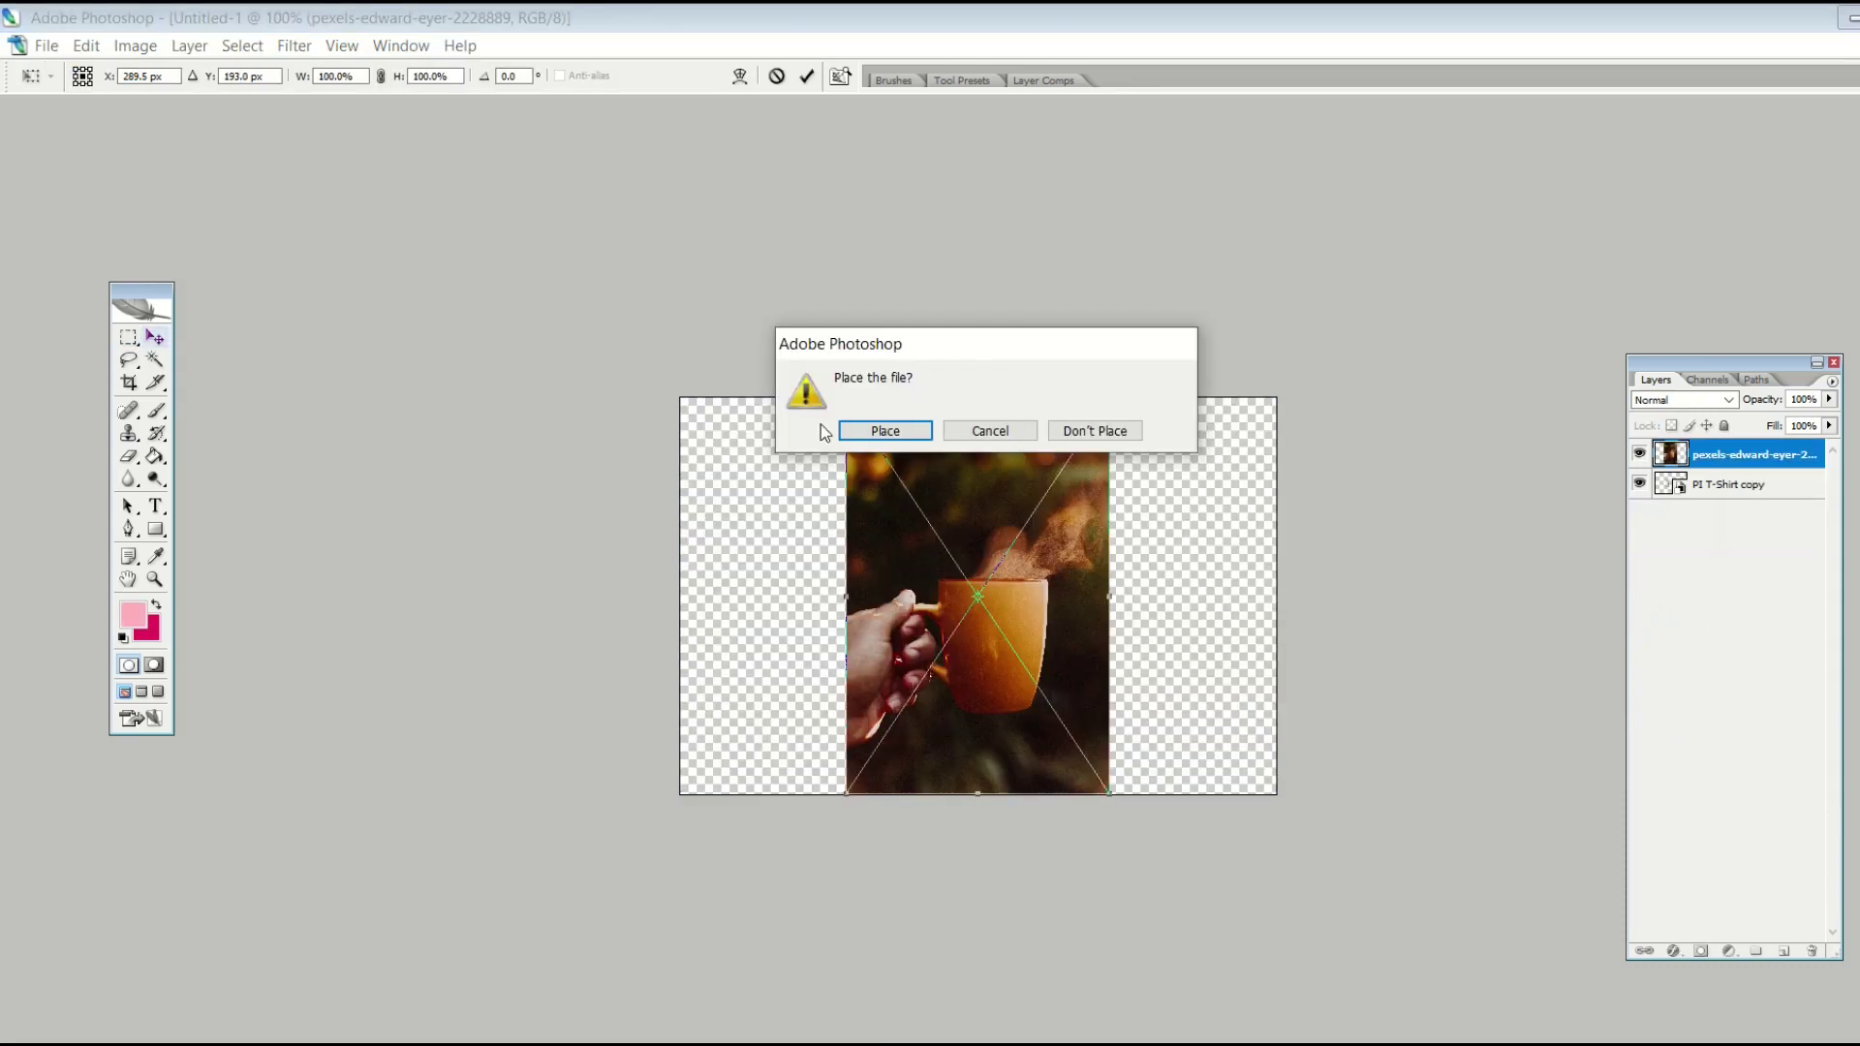
left_click(881, 429)
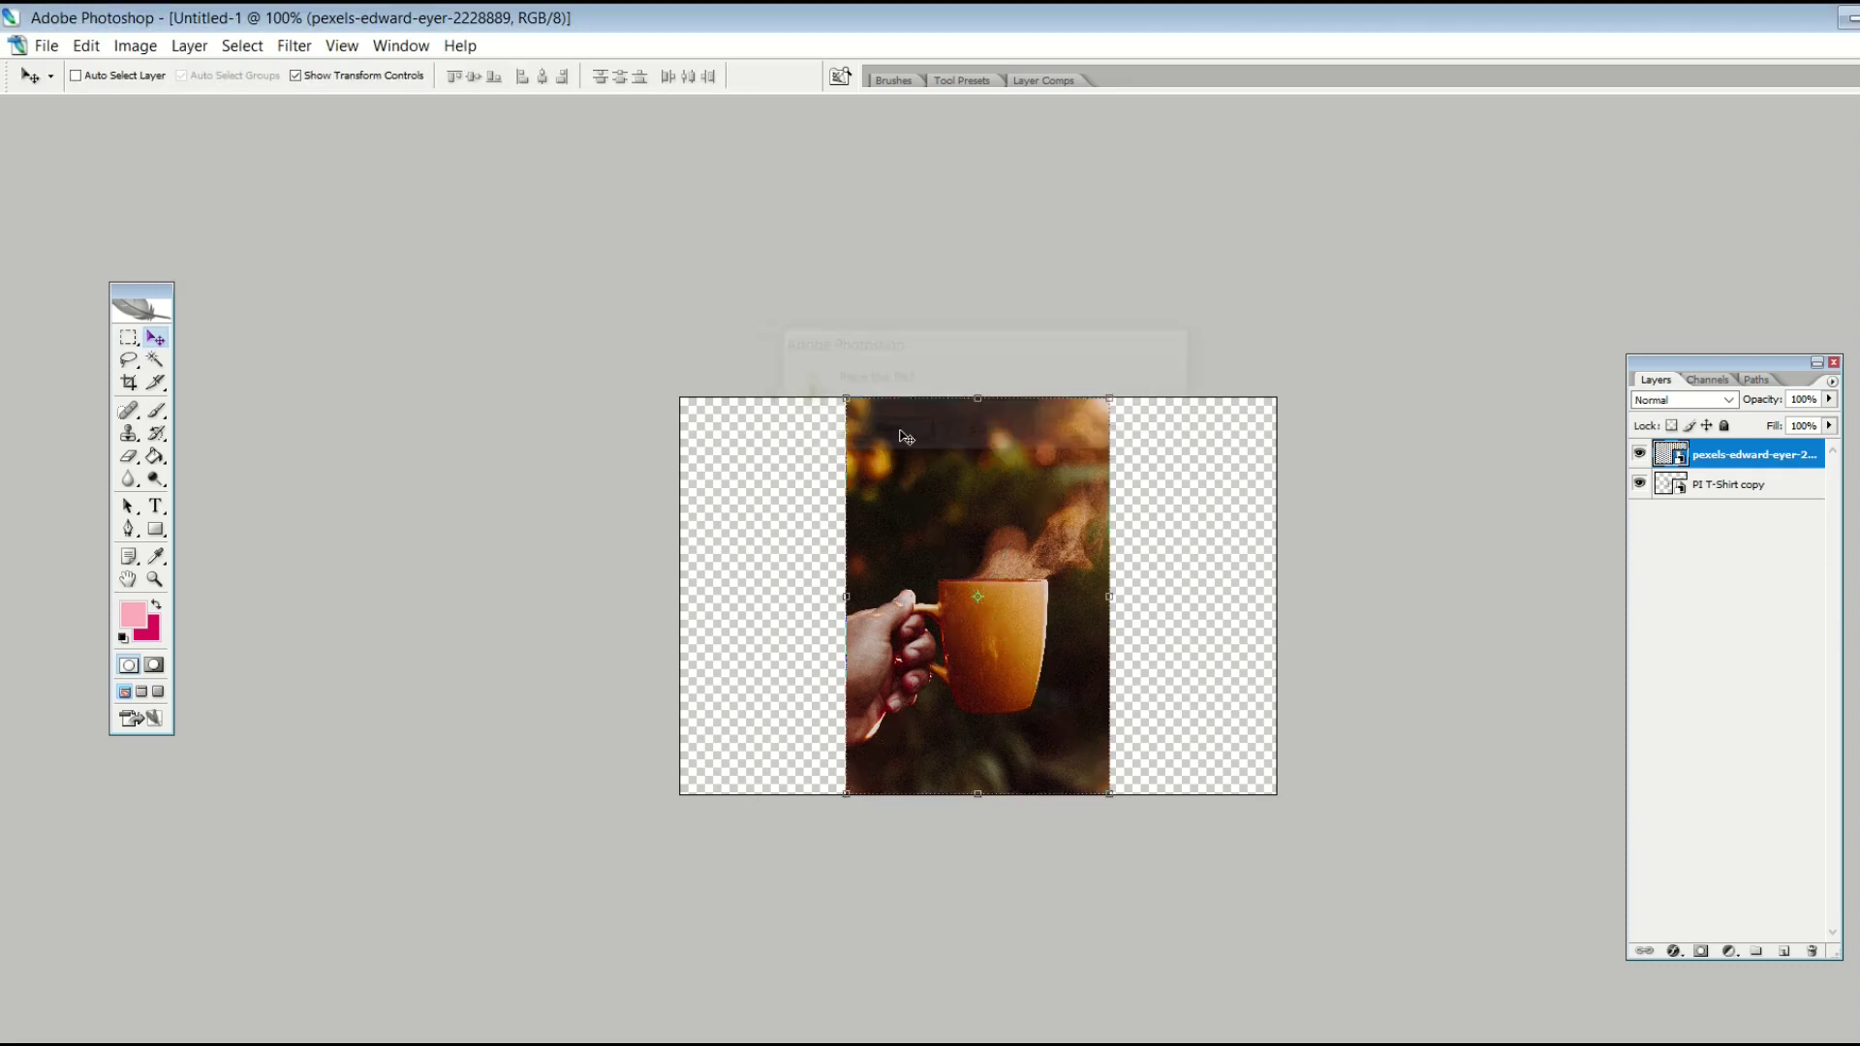
left_click_drag(848, 397, 311, 212)
left_click_drag(717, 414, 837, 509)
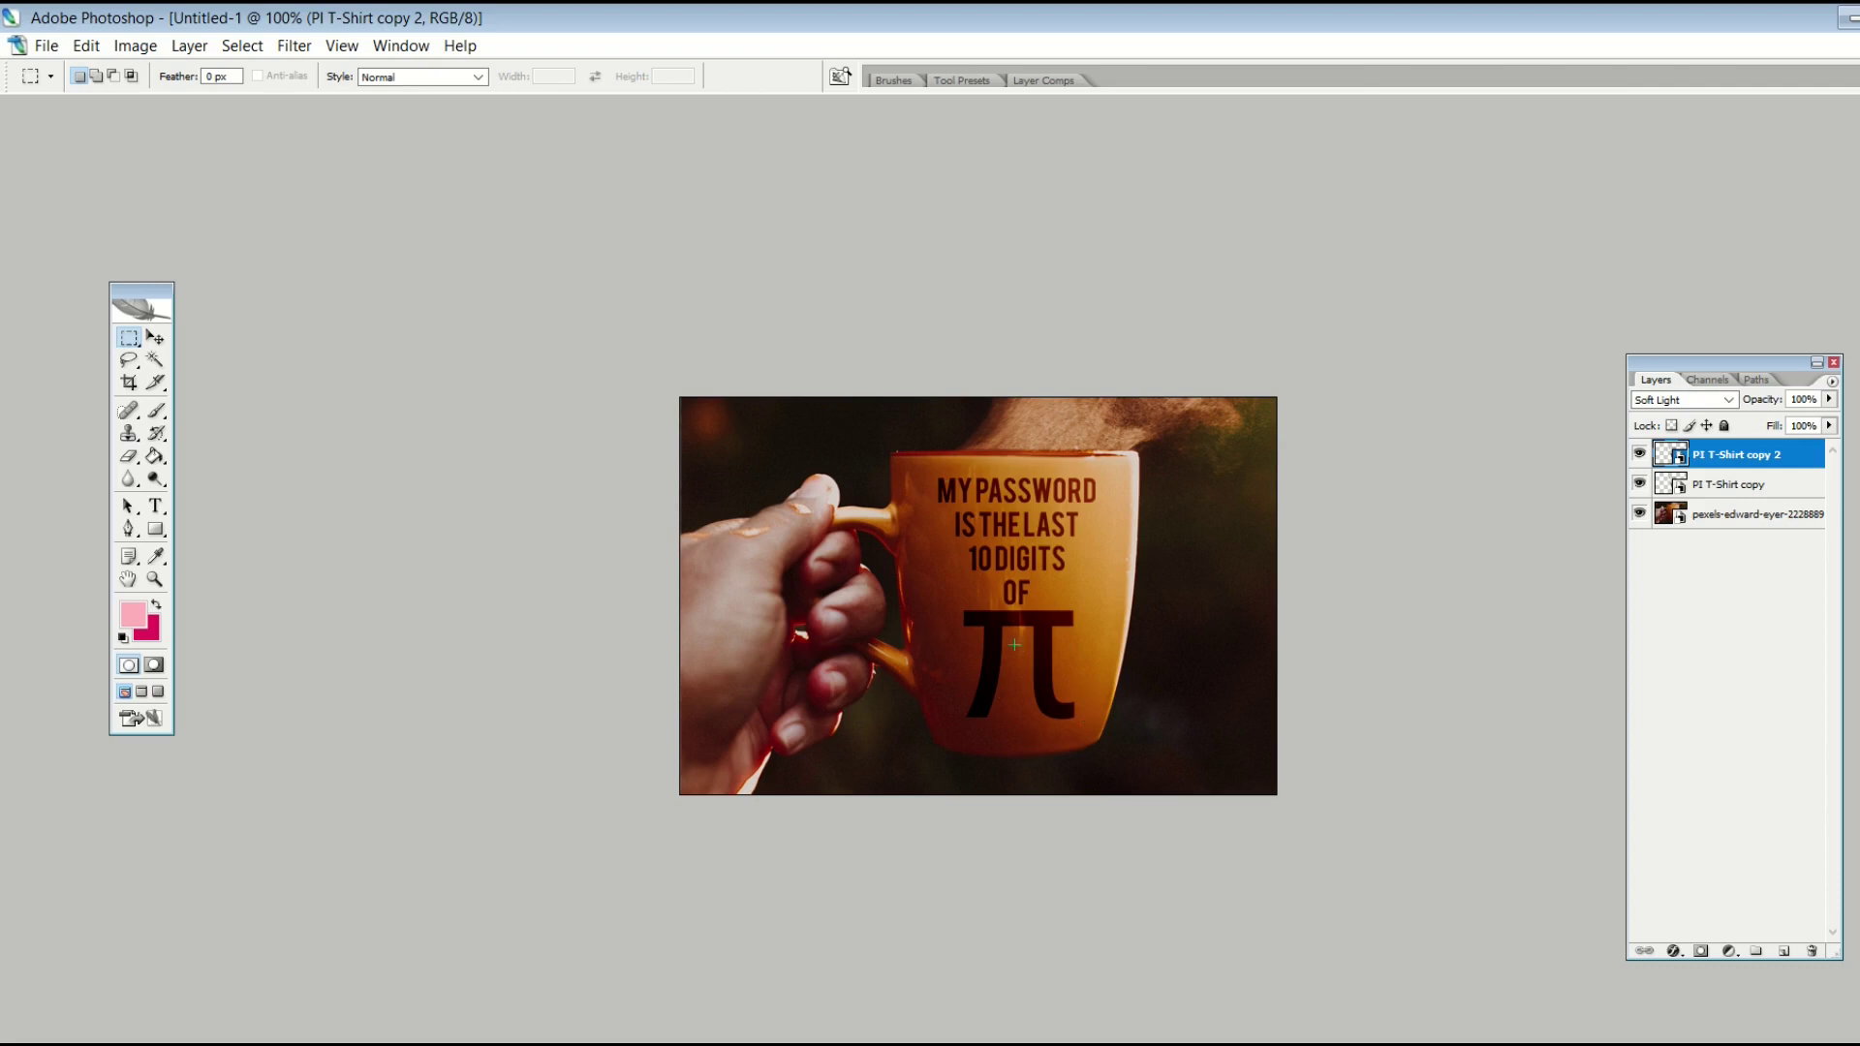
left_click(46, 46)
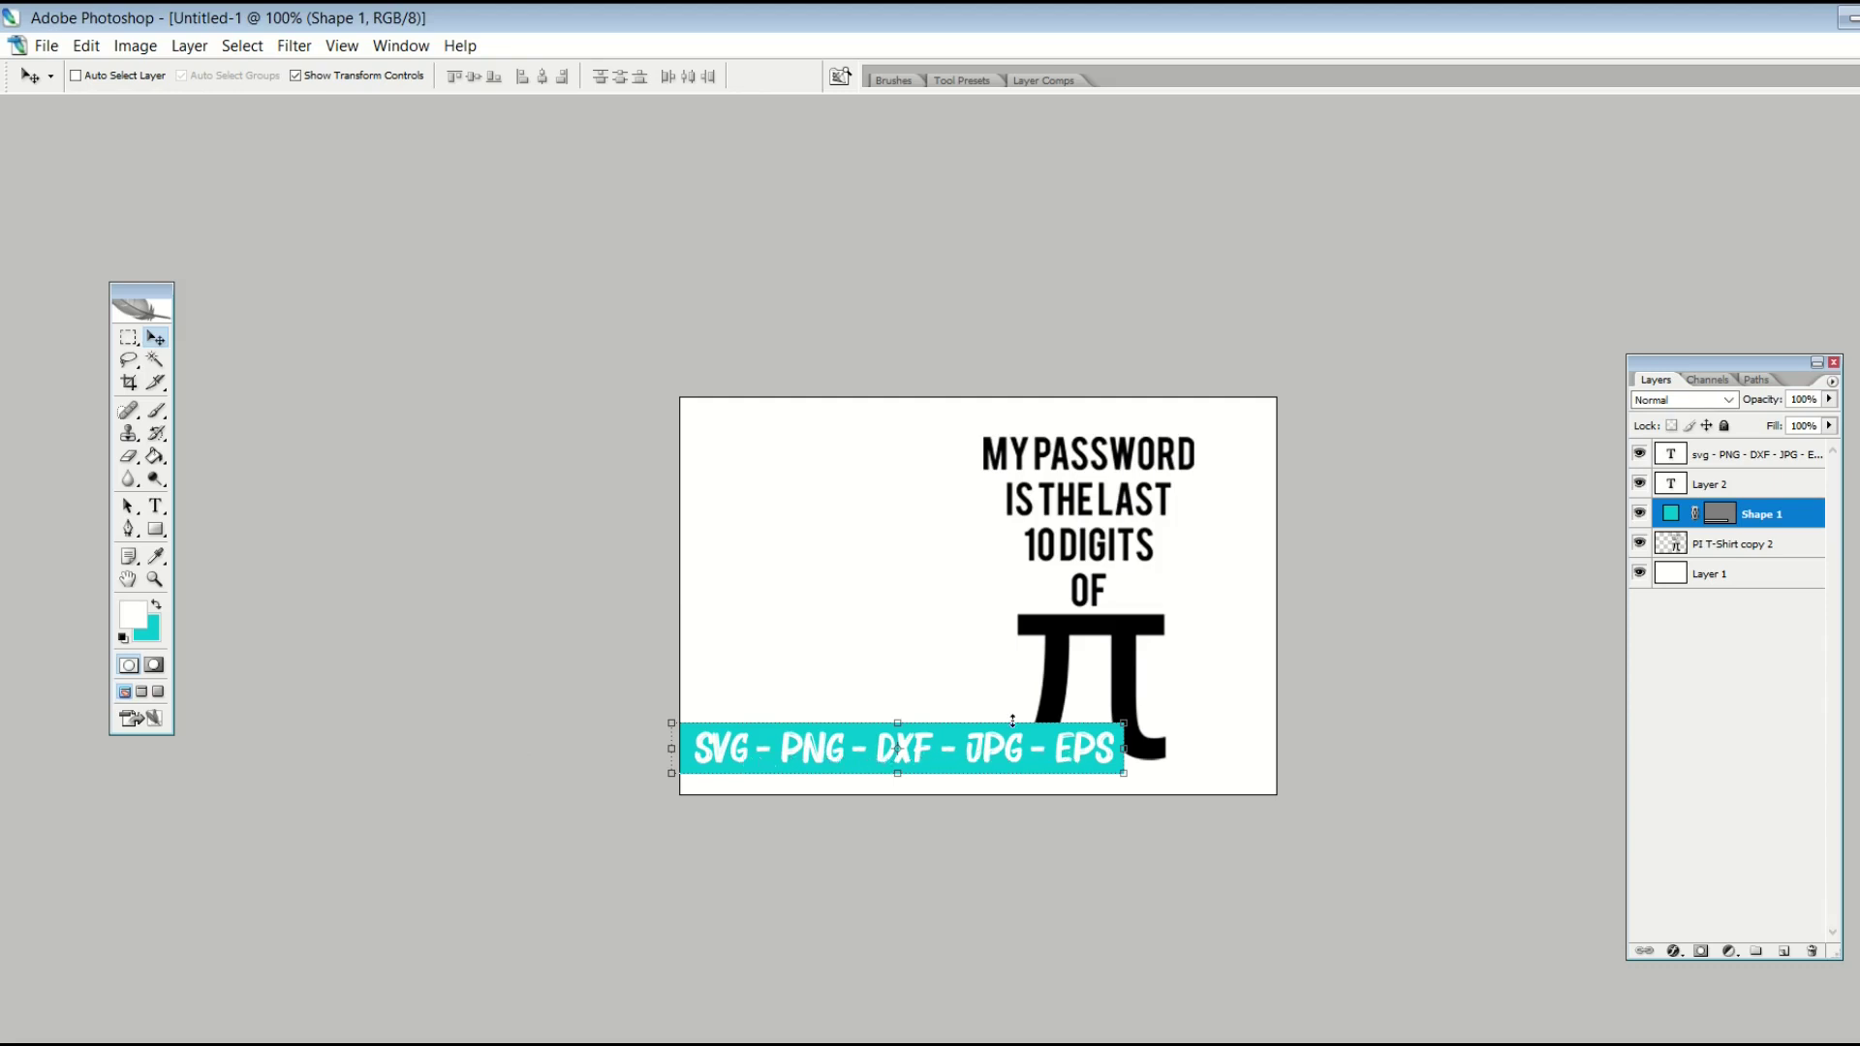
- Reposition the Pi artwork on the white thumbnail with the SVG - PNG - DXF - JPG - EPS banner, moving it back toward the canvas centre
left_click(1701, 546)
mouse_move(1098, 649)
left_mouse_down()
mouse_move(1141, 635)
mouse_move(1126, 628)
left_mouse_up()
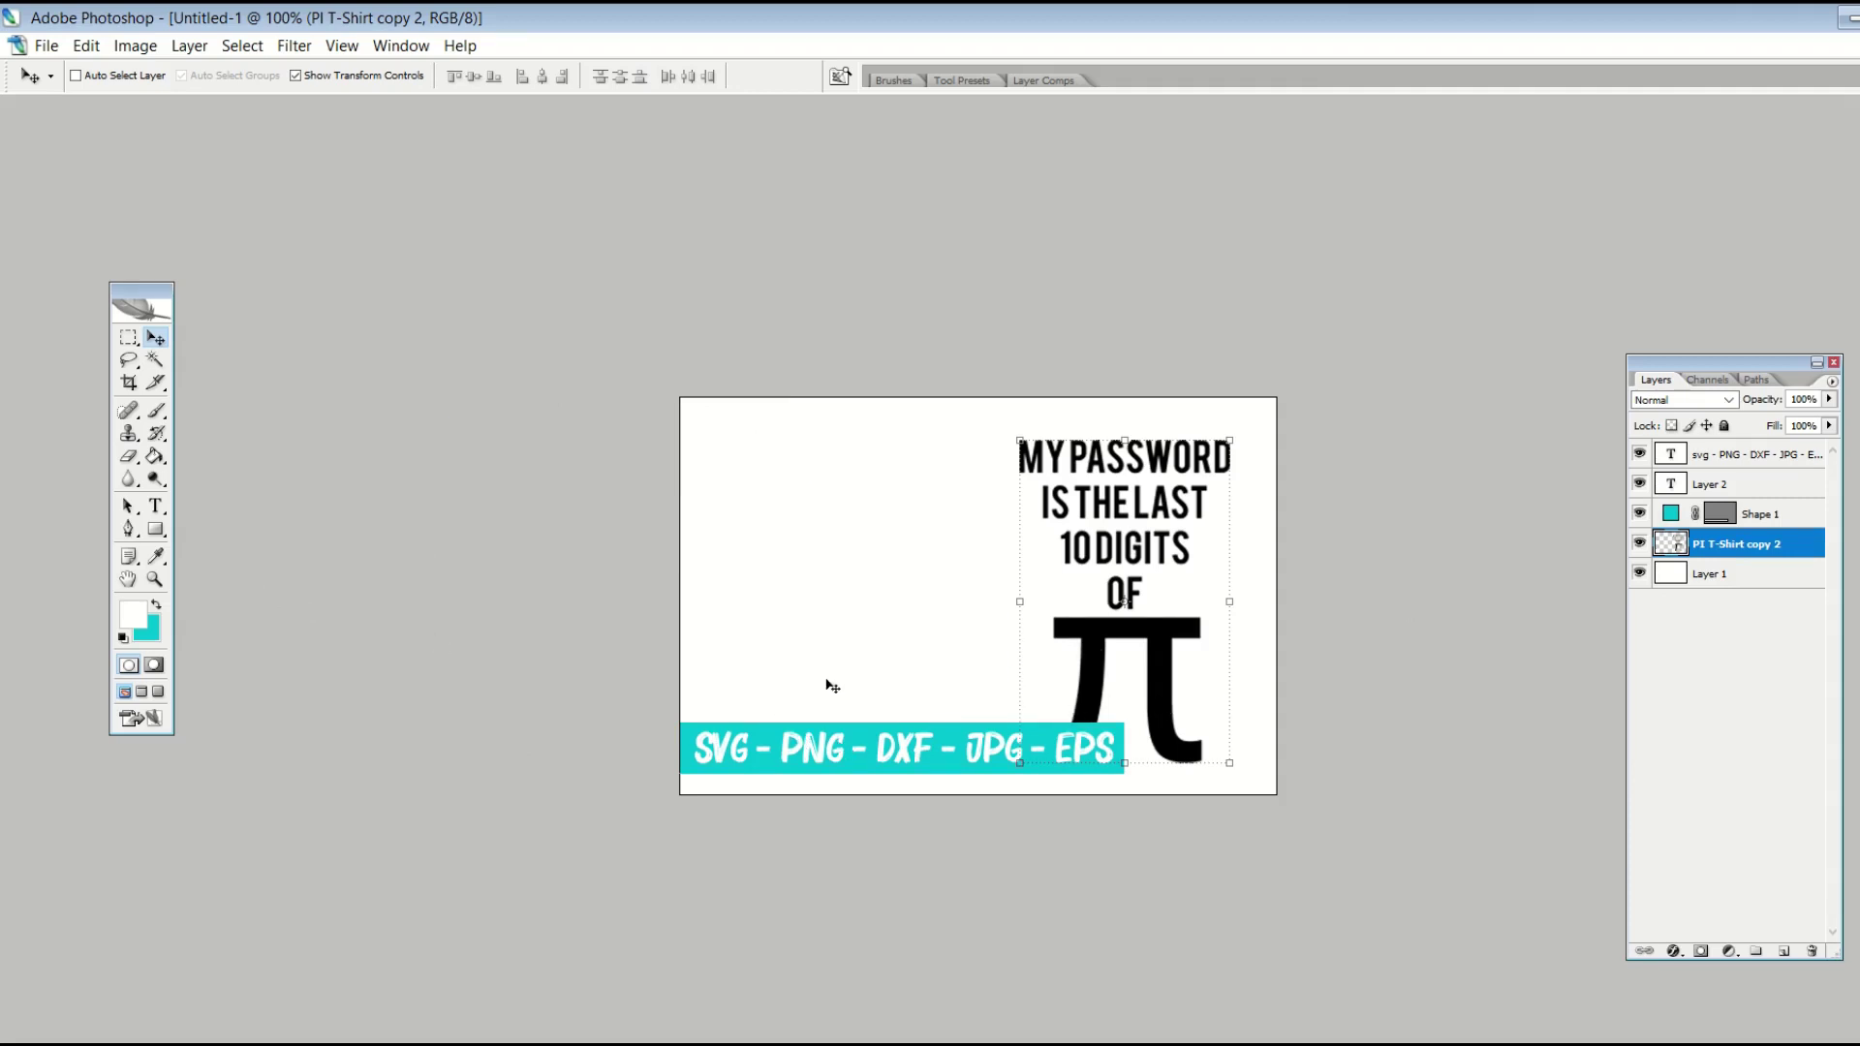
left_click_drag(1133, 640, 1020, 634)
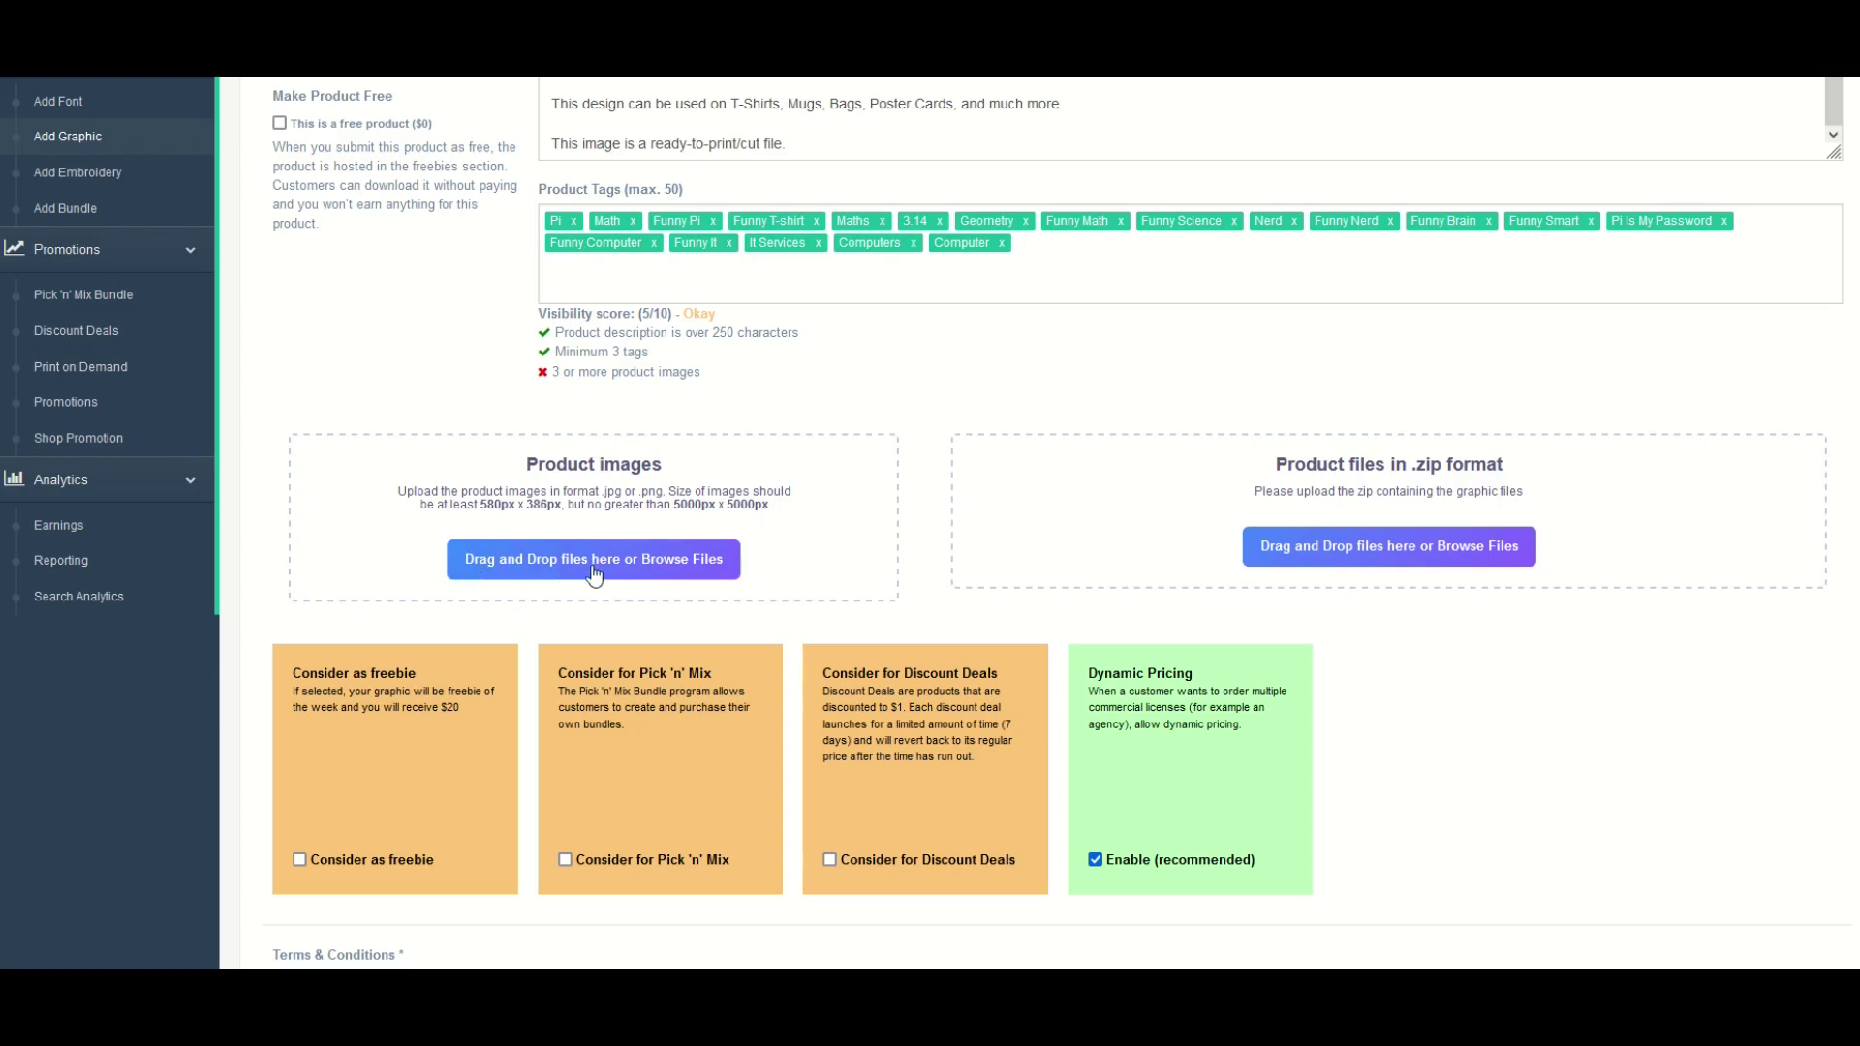
- Upload Thumbnail 00.jpg, Thumbnail 01.jpg and Thumbnail 02.jpg as product images and the Pi T-Shirt.zip archive as the product file
left_click(503, 561)
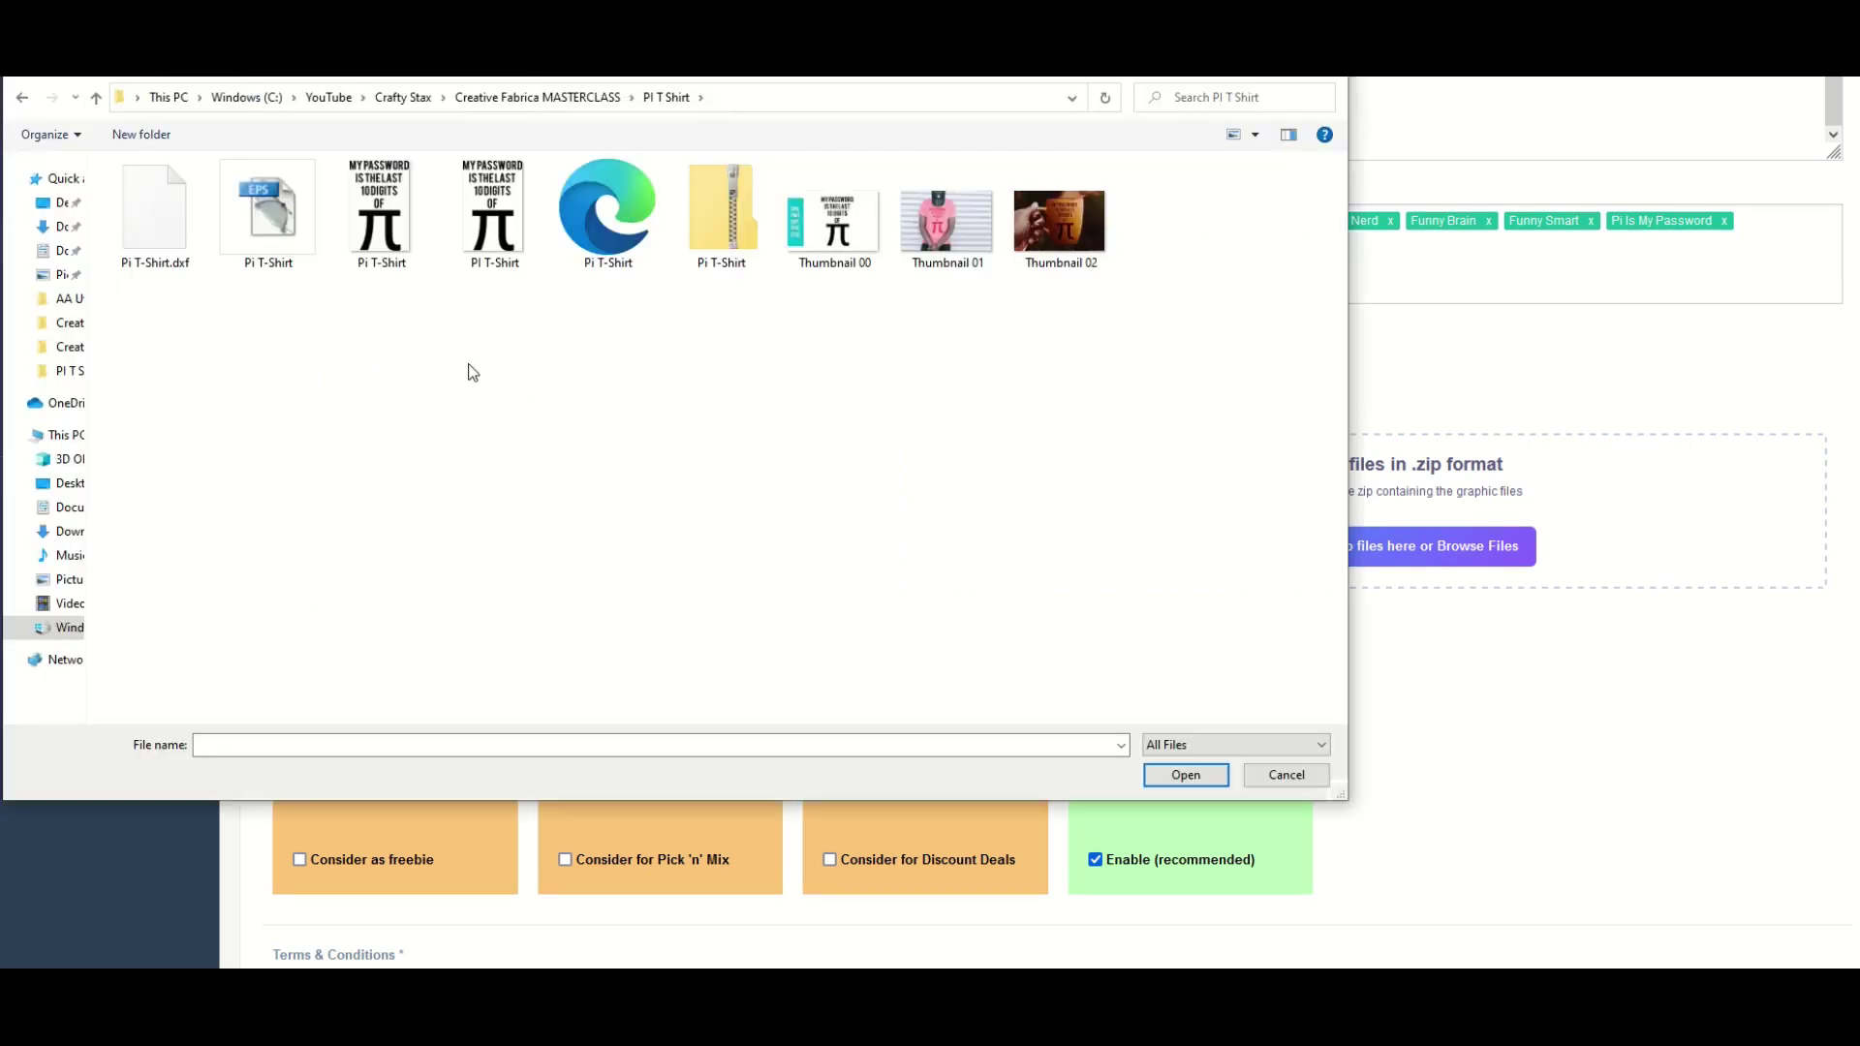
double_click(800, 239)
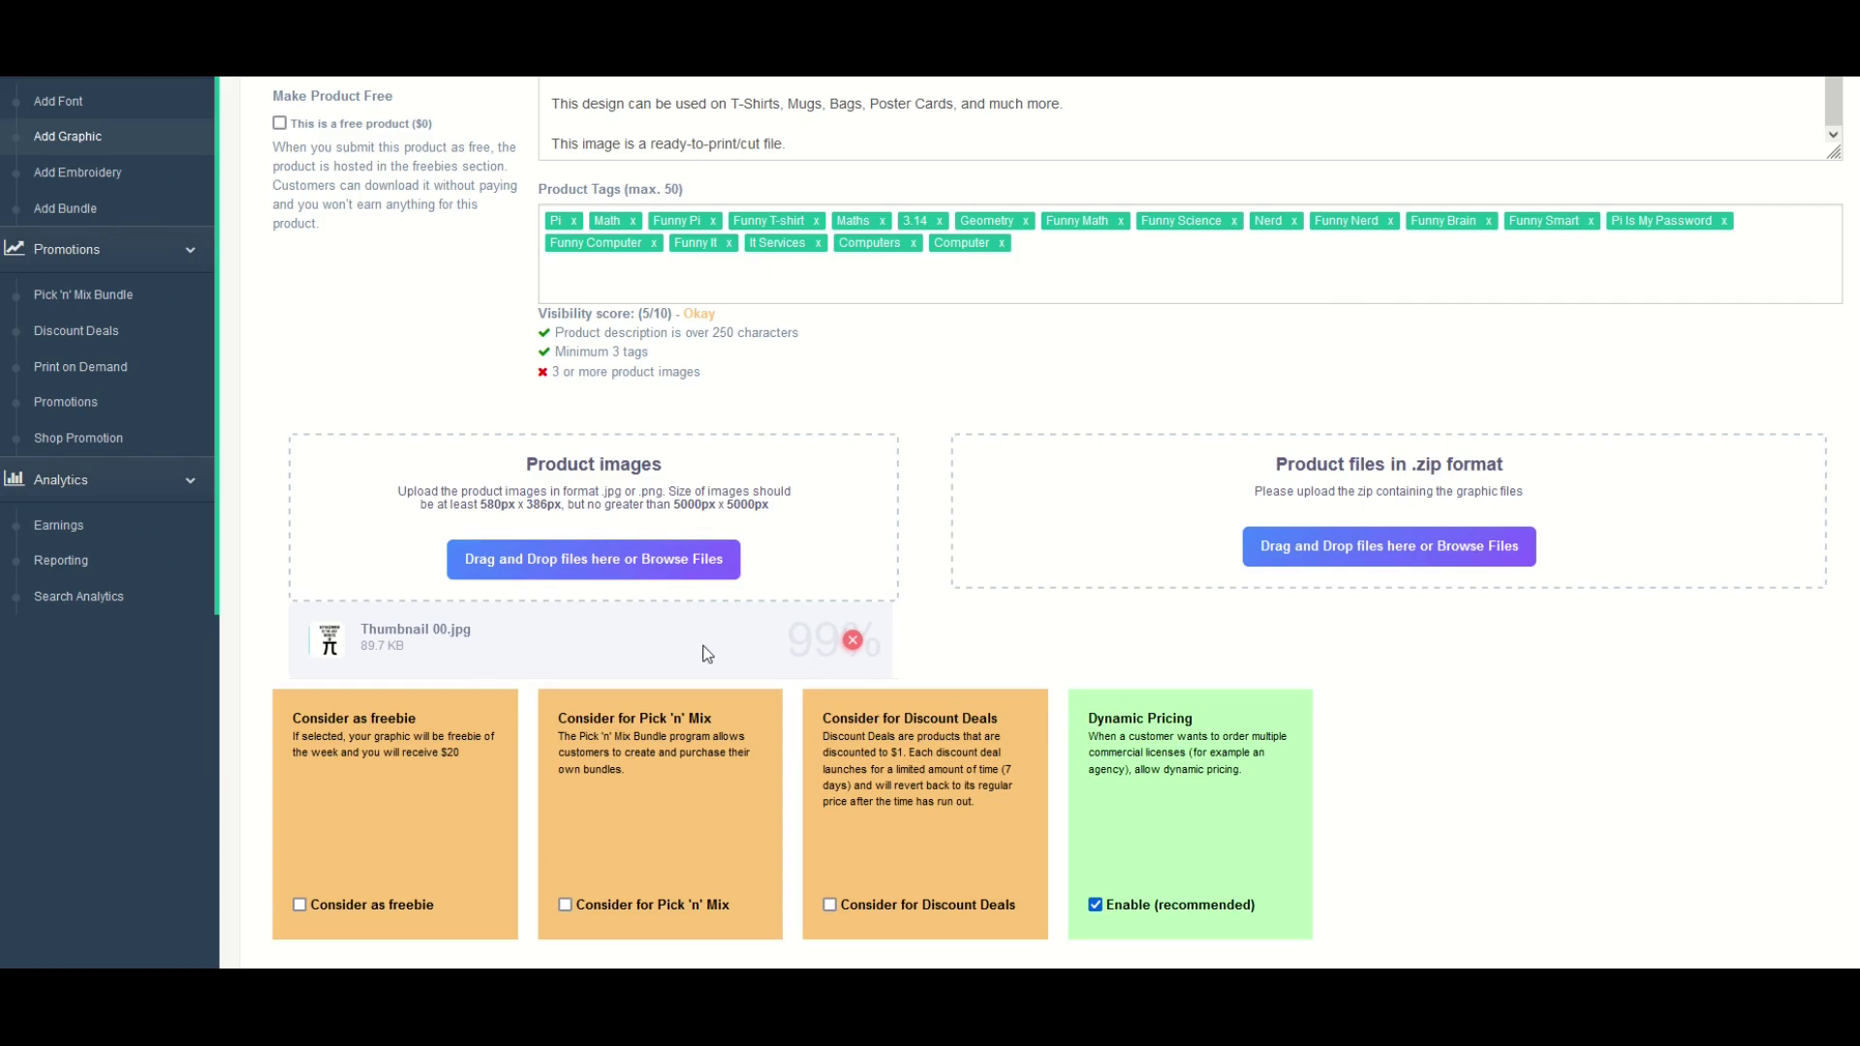
left_click(597, 568)
double_click(829, 282)
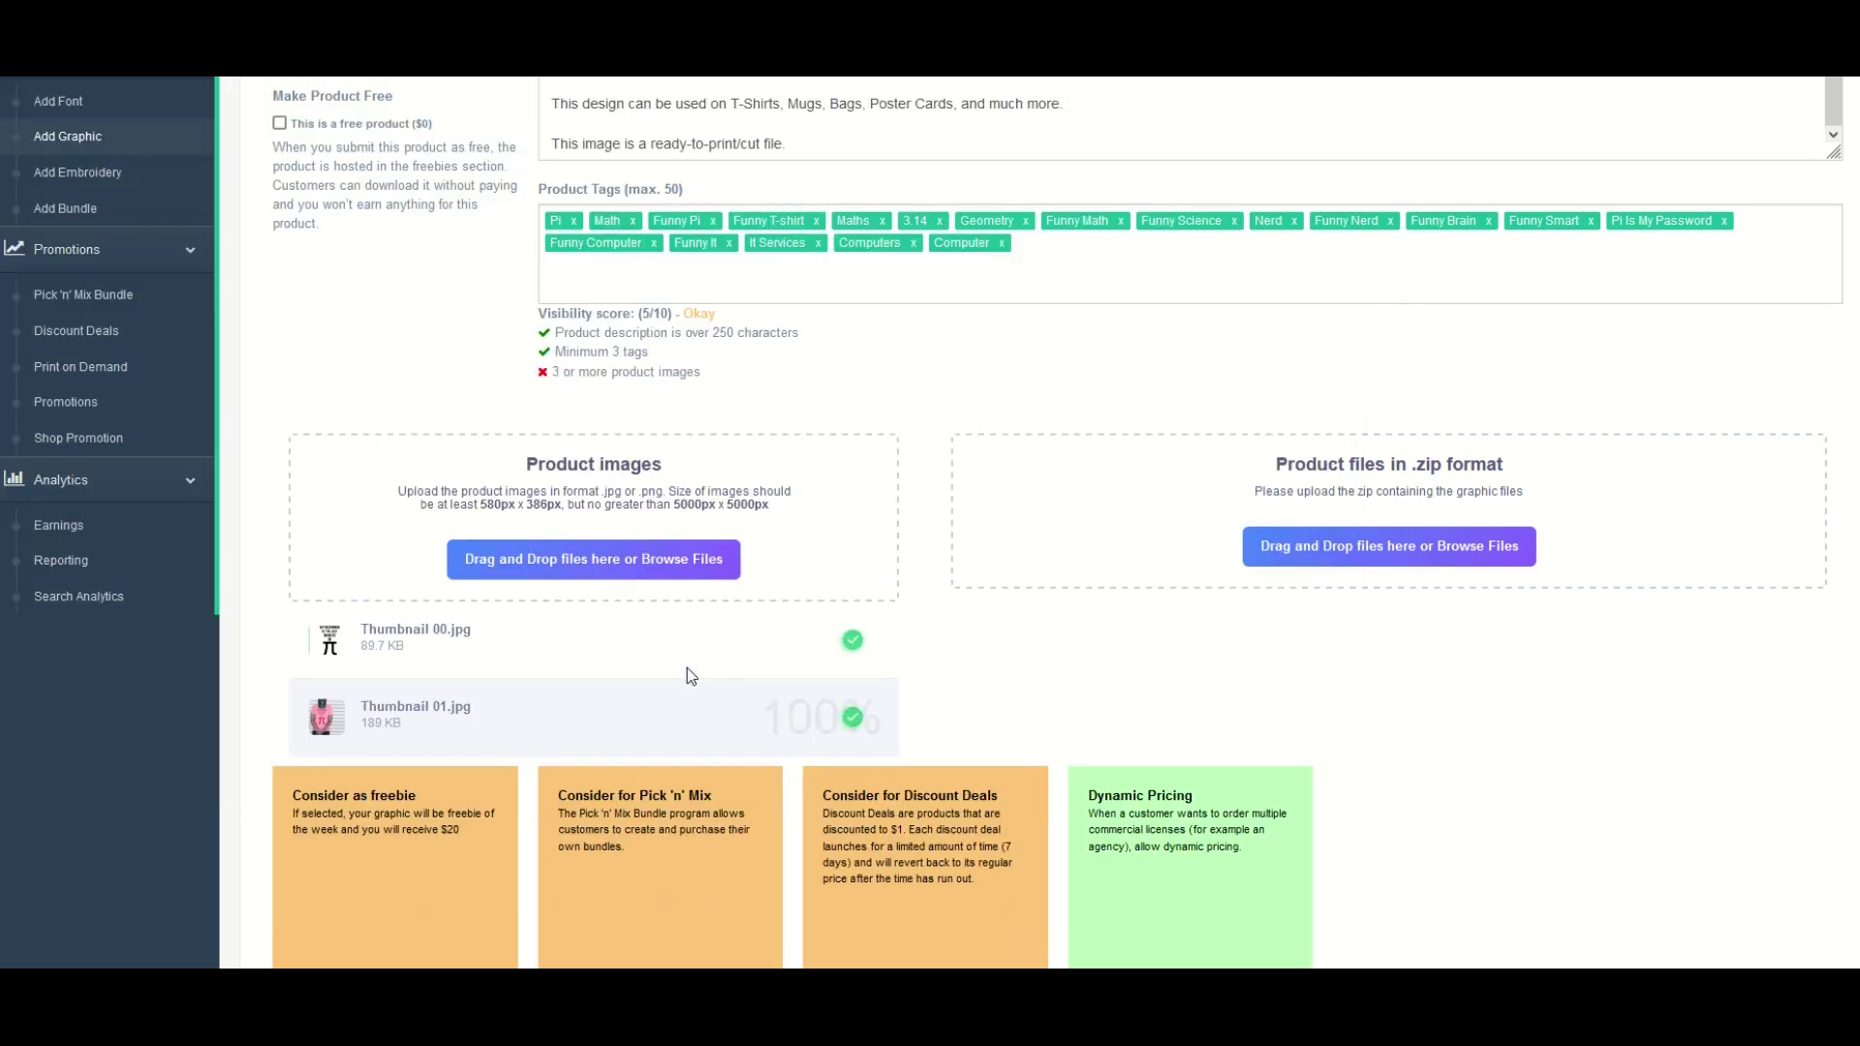
left_click(601, 558)
double_click(1054, 223)
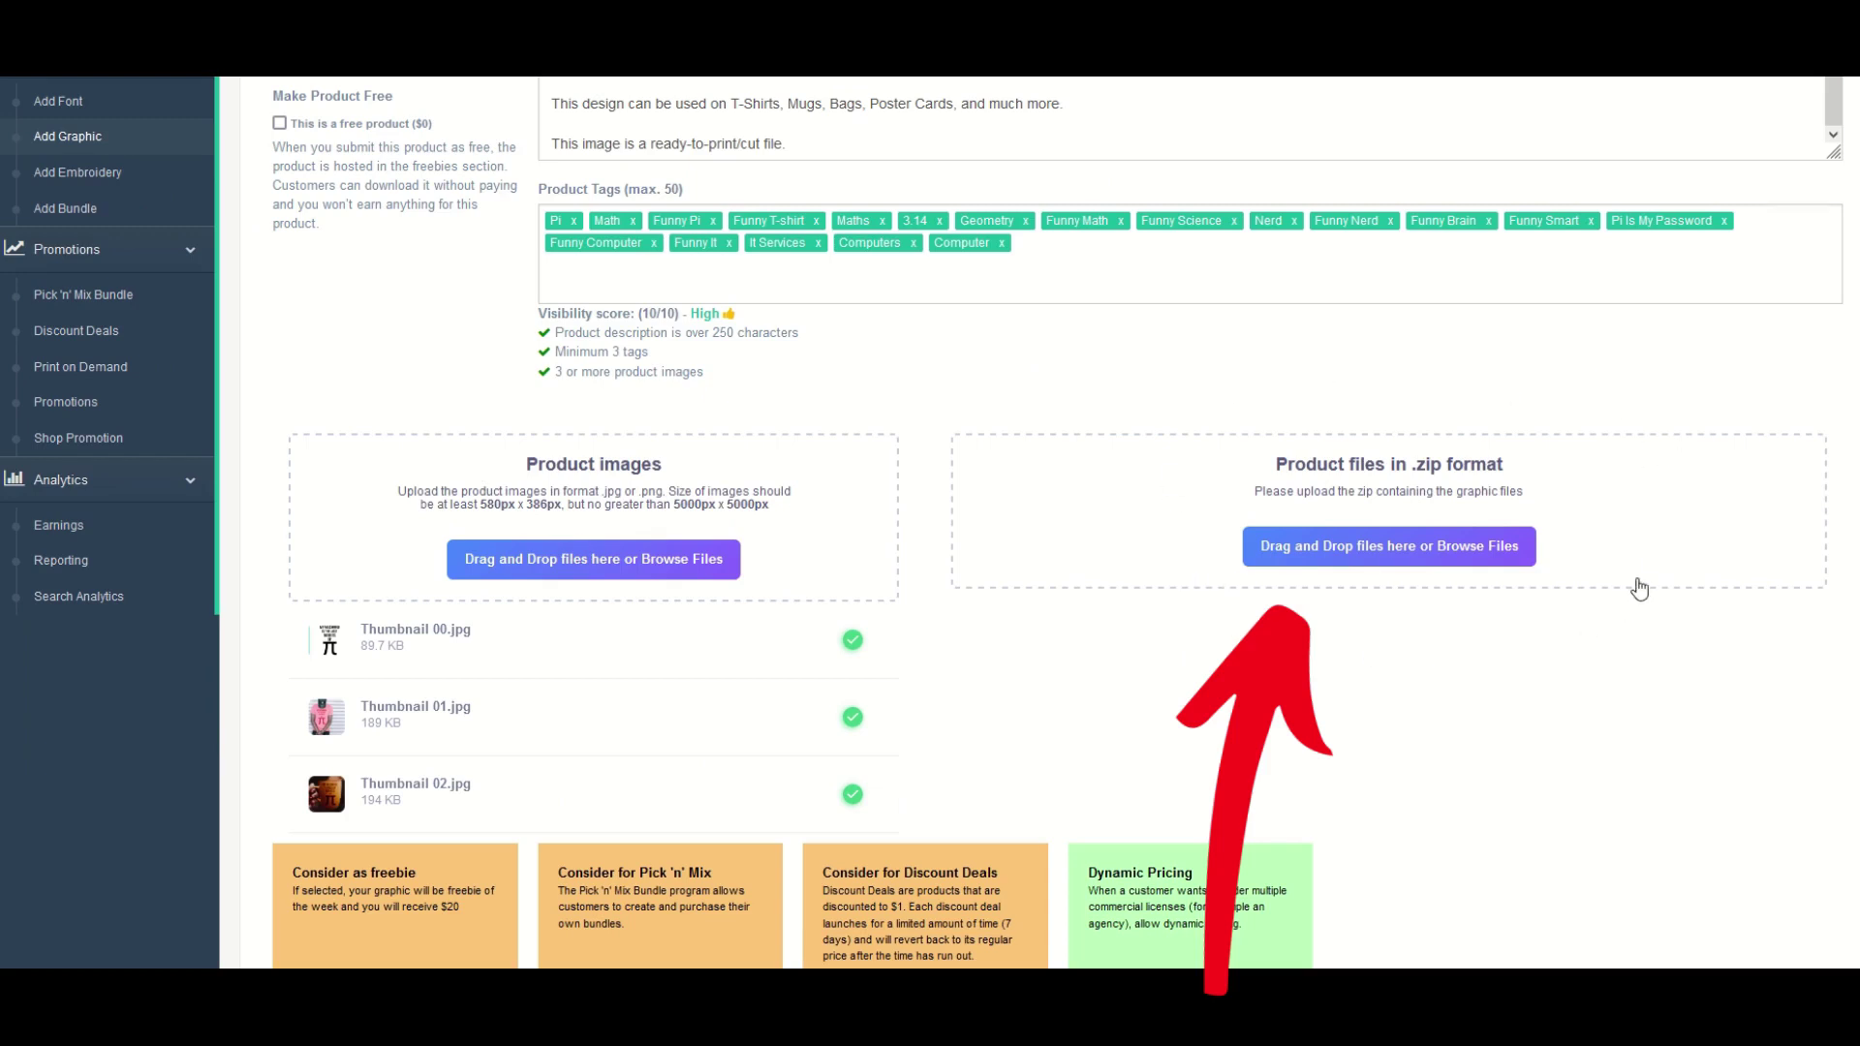
left_click(1366, 544)
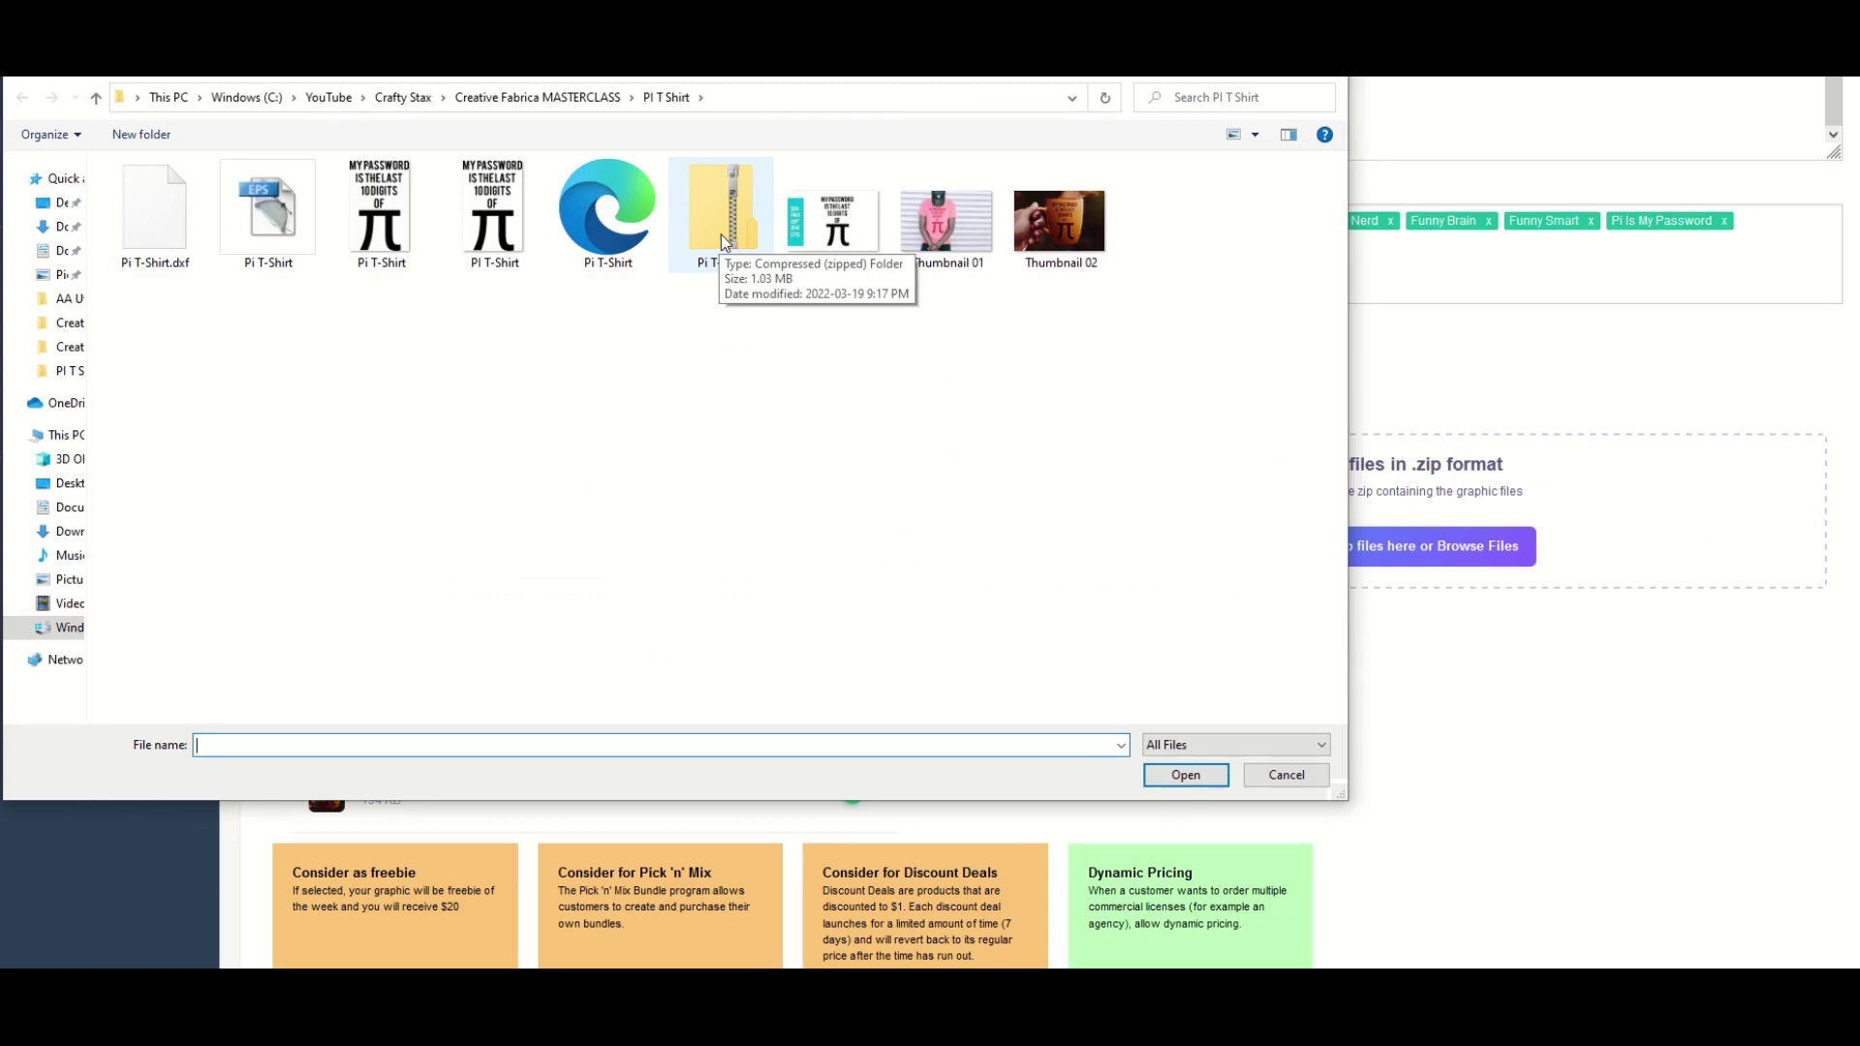
double_click(721, 234)
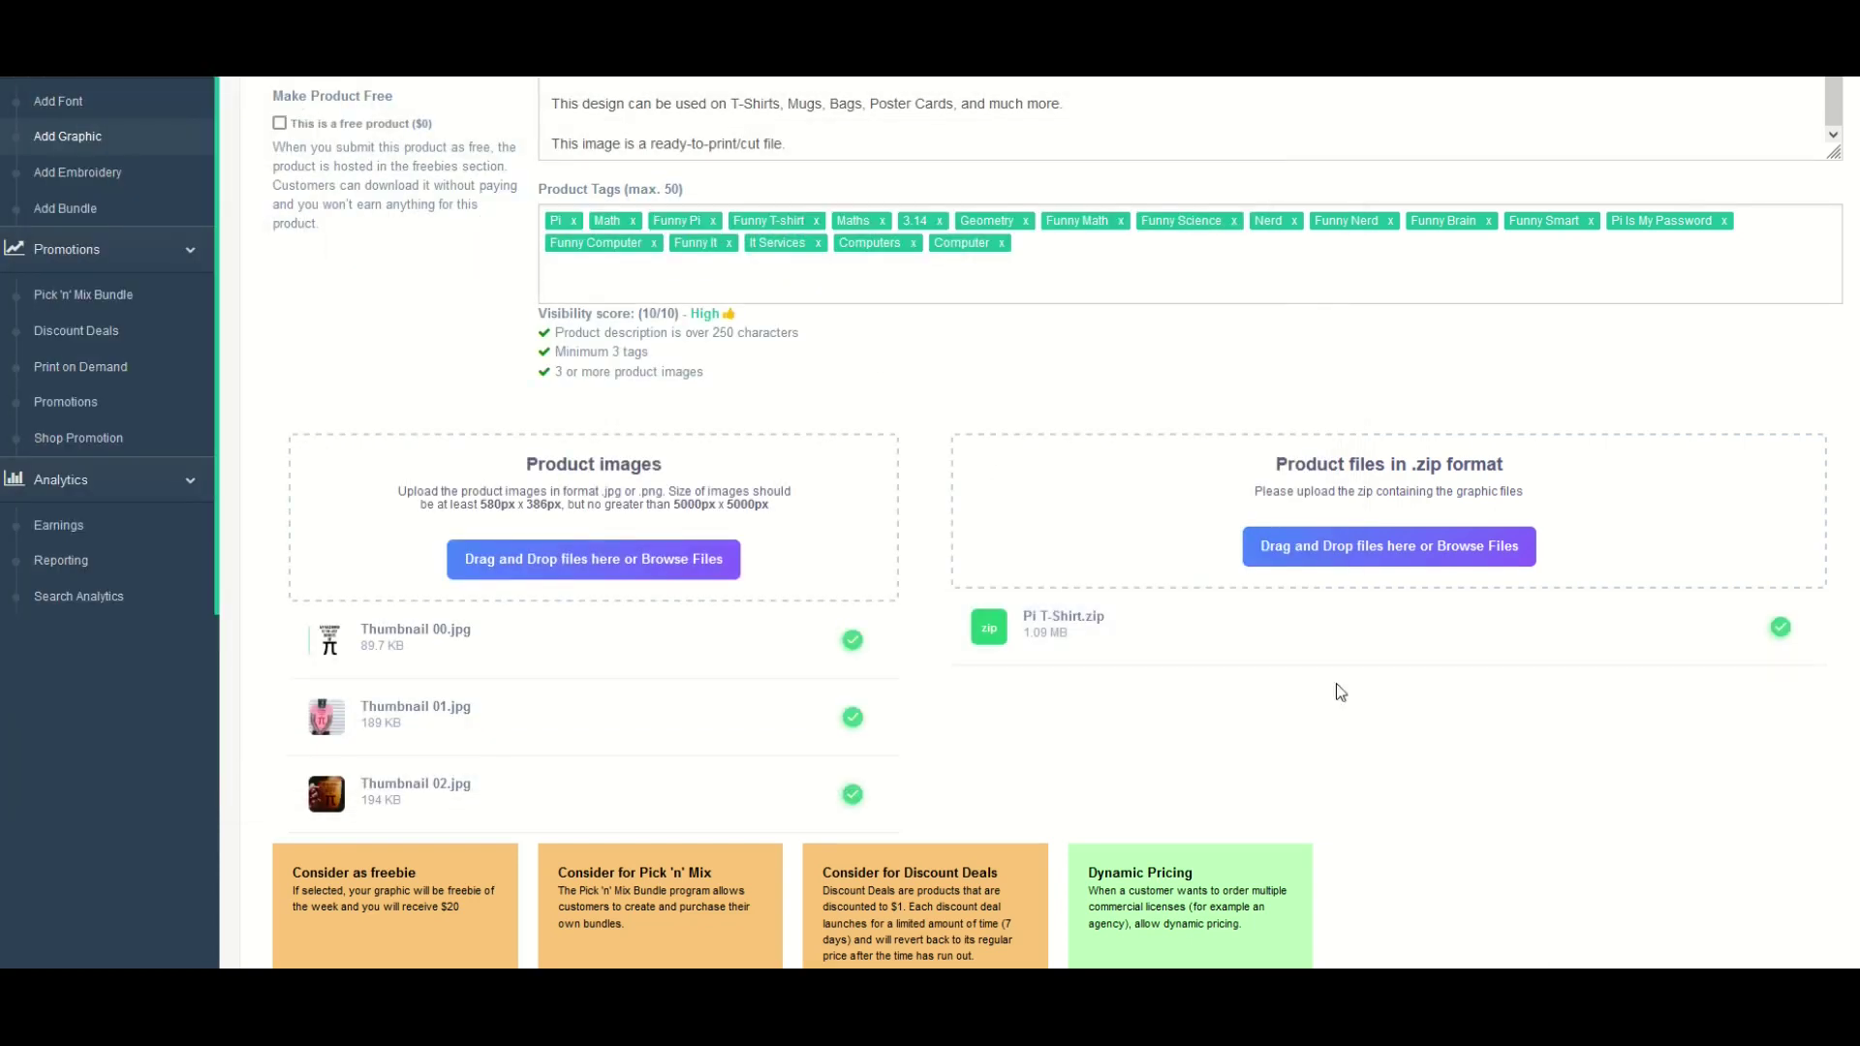
- Enable Consider for Pick 'n' Mix and Consider for Discount Deals for the product, leaving Consider as freebie off
scroll(1265, 681, "down", 2)
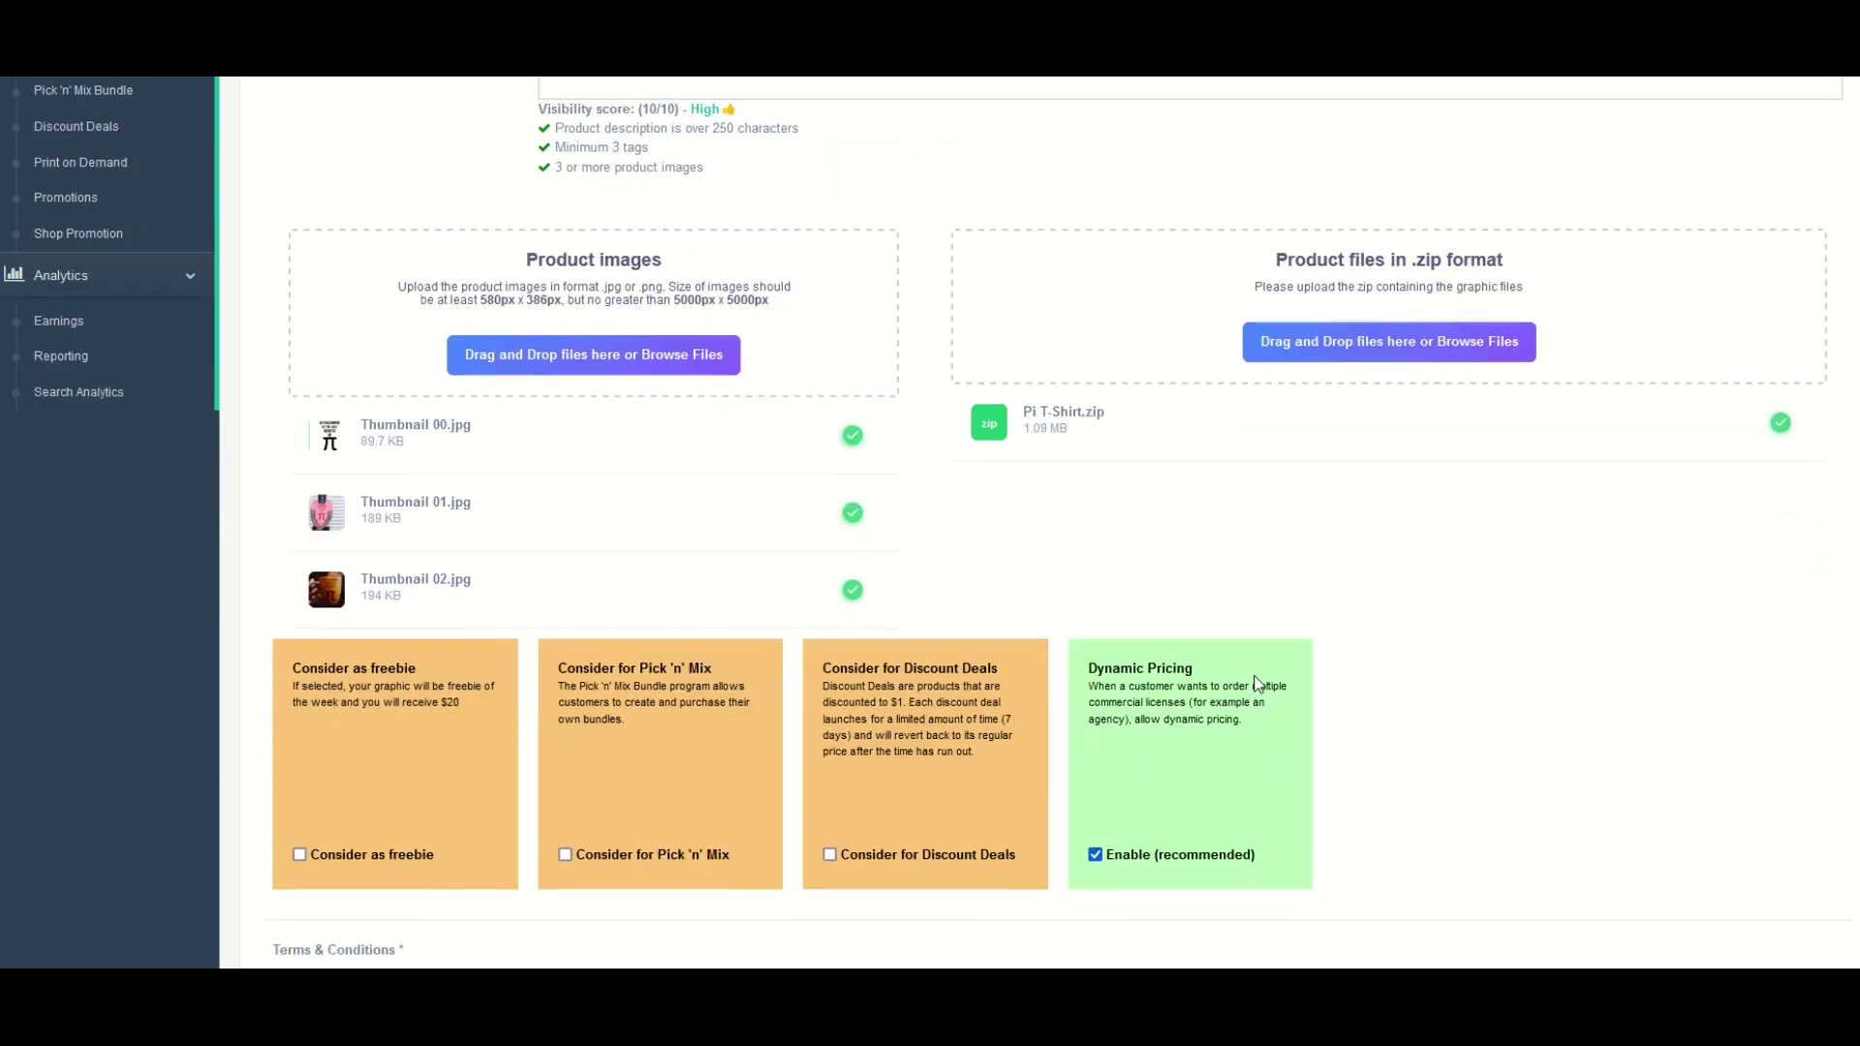
scroll(1258, 686, "down", 2)
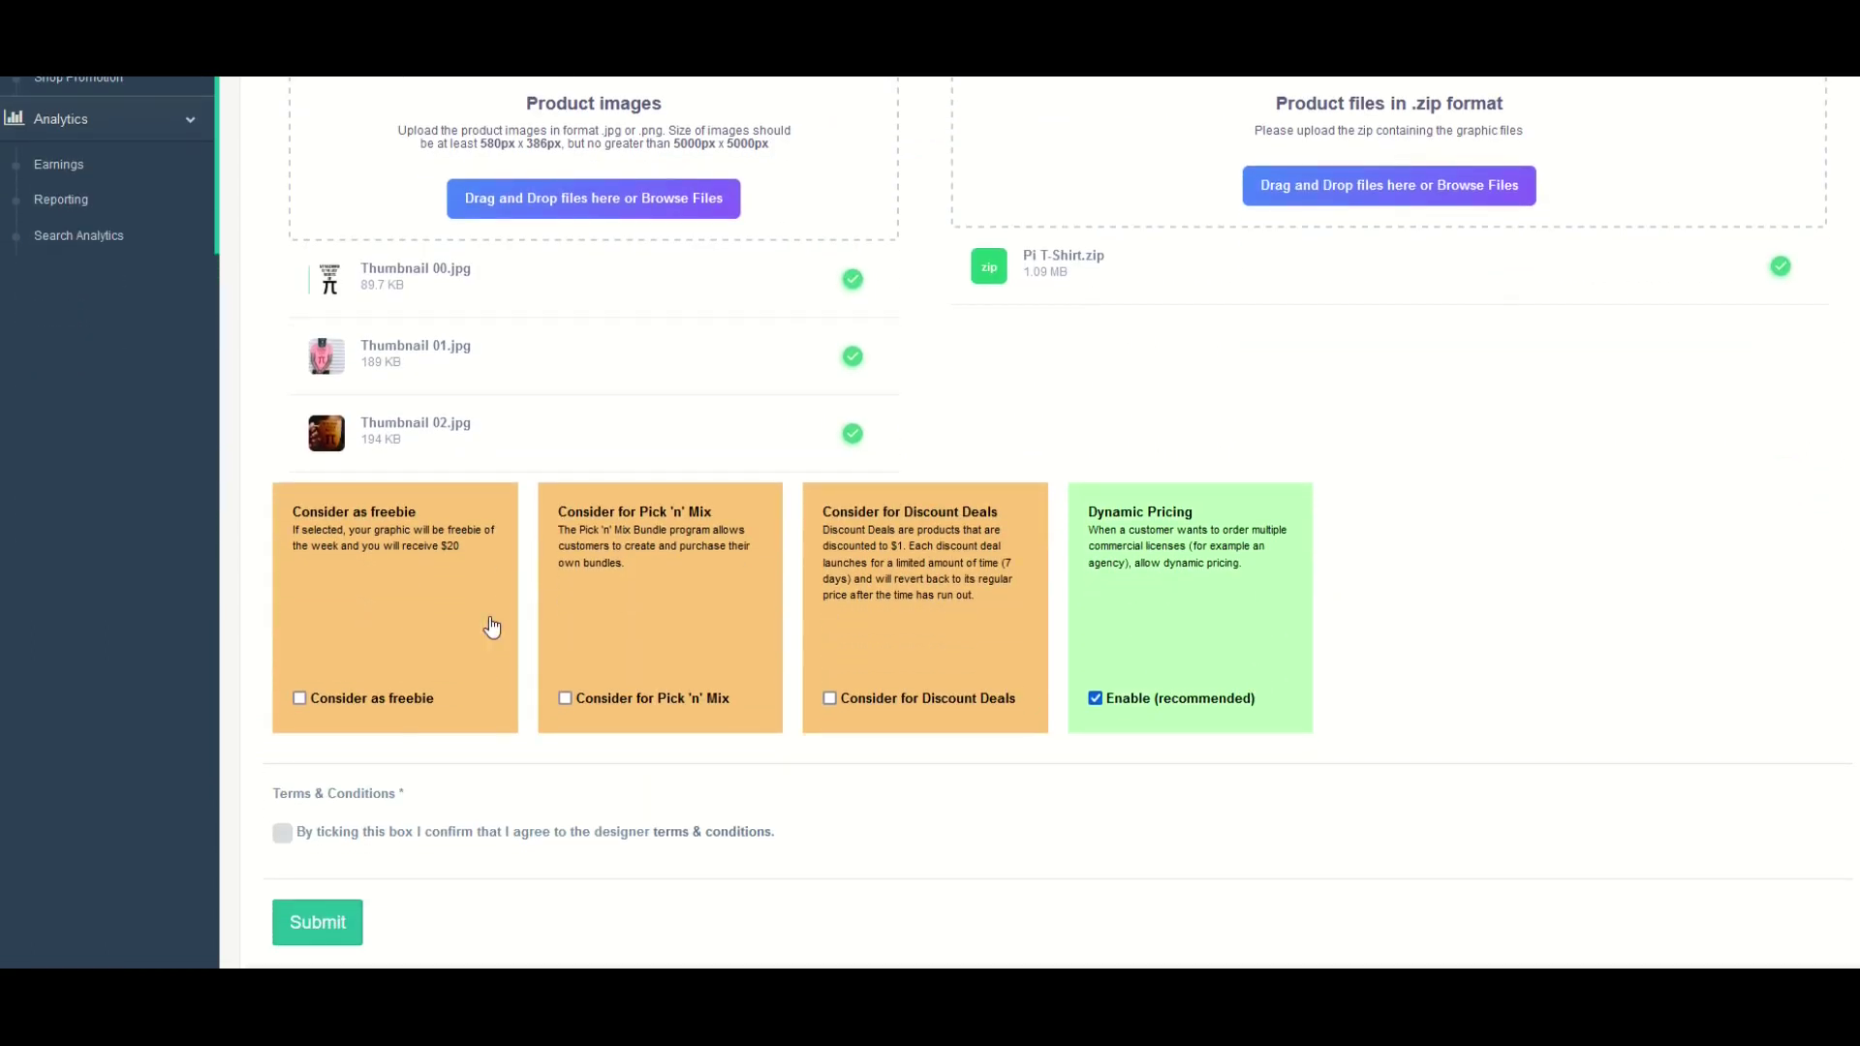
left_click(322, 703)
left_click(566, 698)
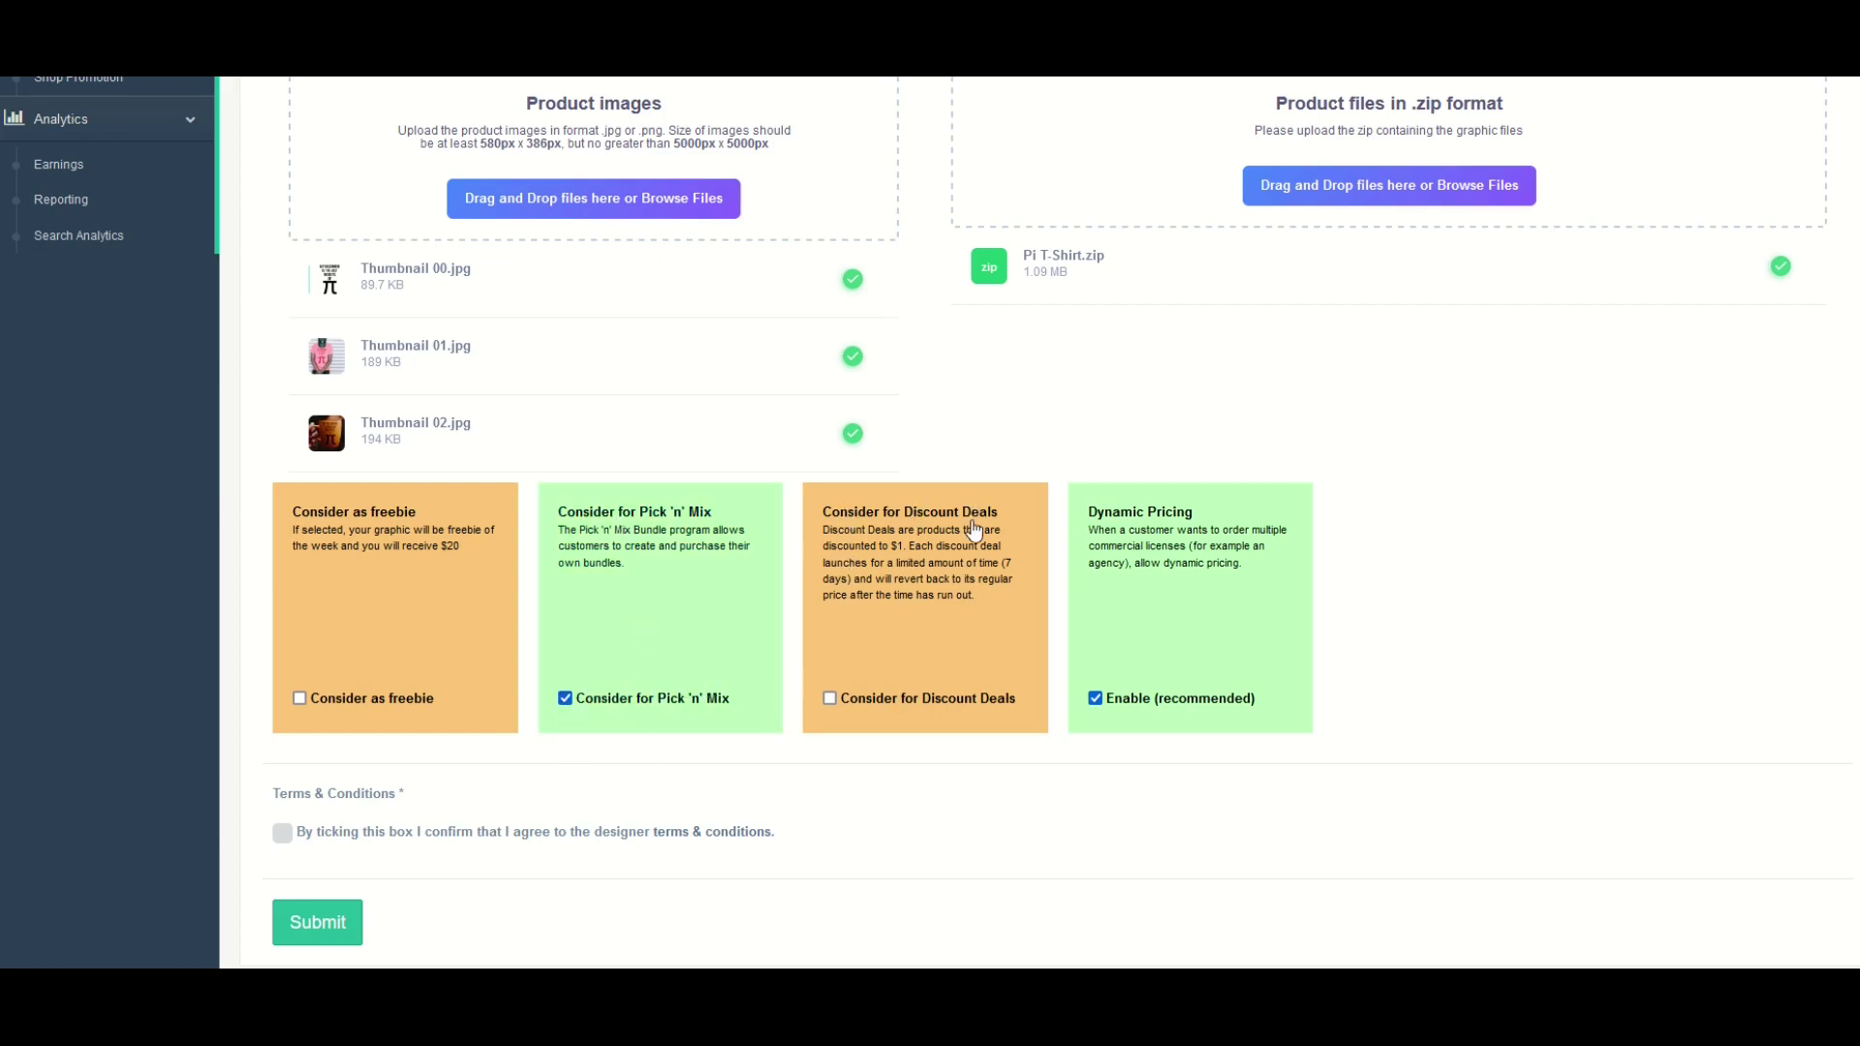
left_click(829, 699)
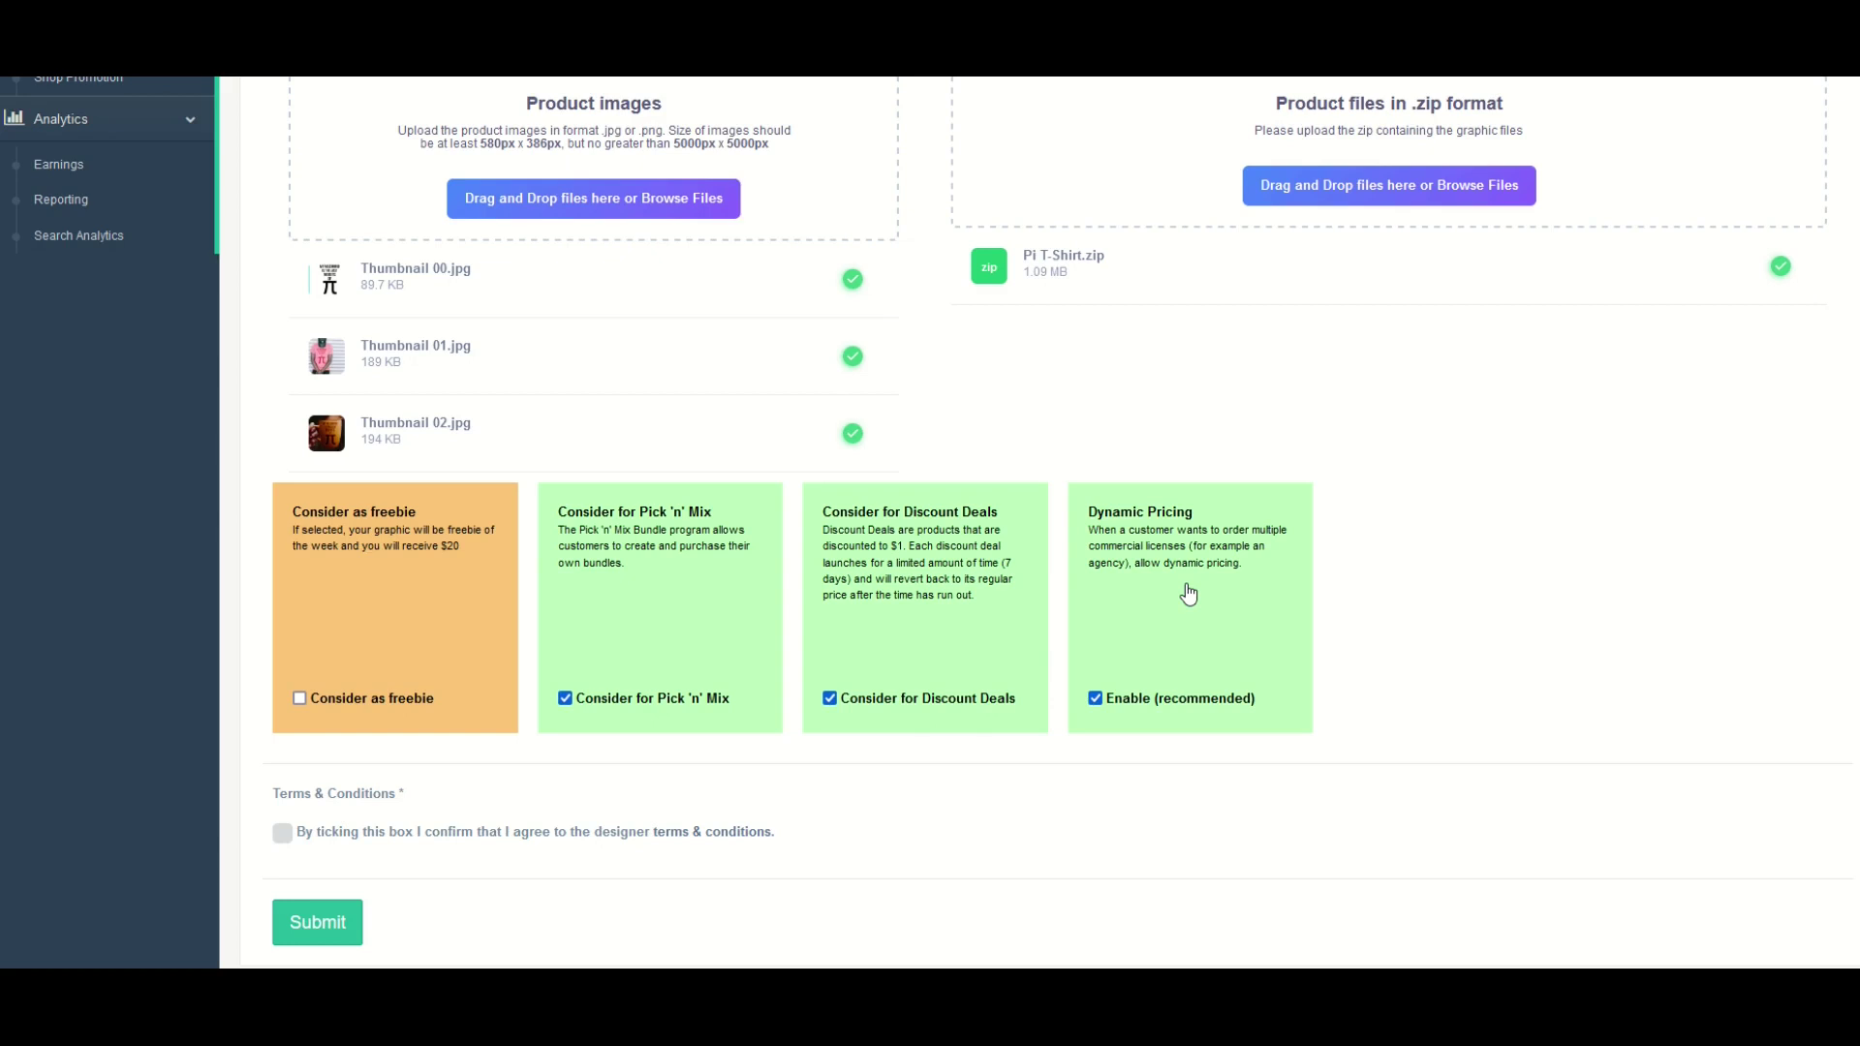
- Return to the price settings and mark the product as a free product ($0)
scroll(1182, 601, "up", 5)
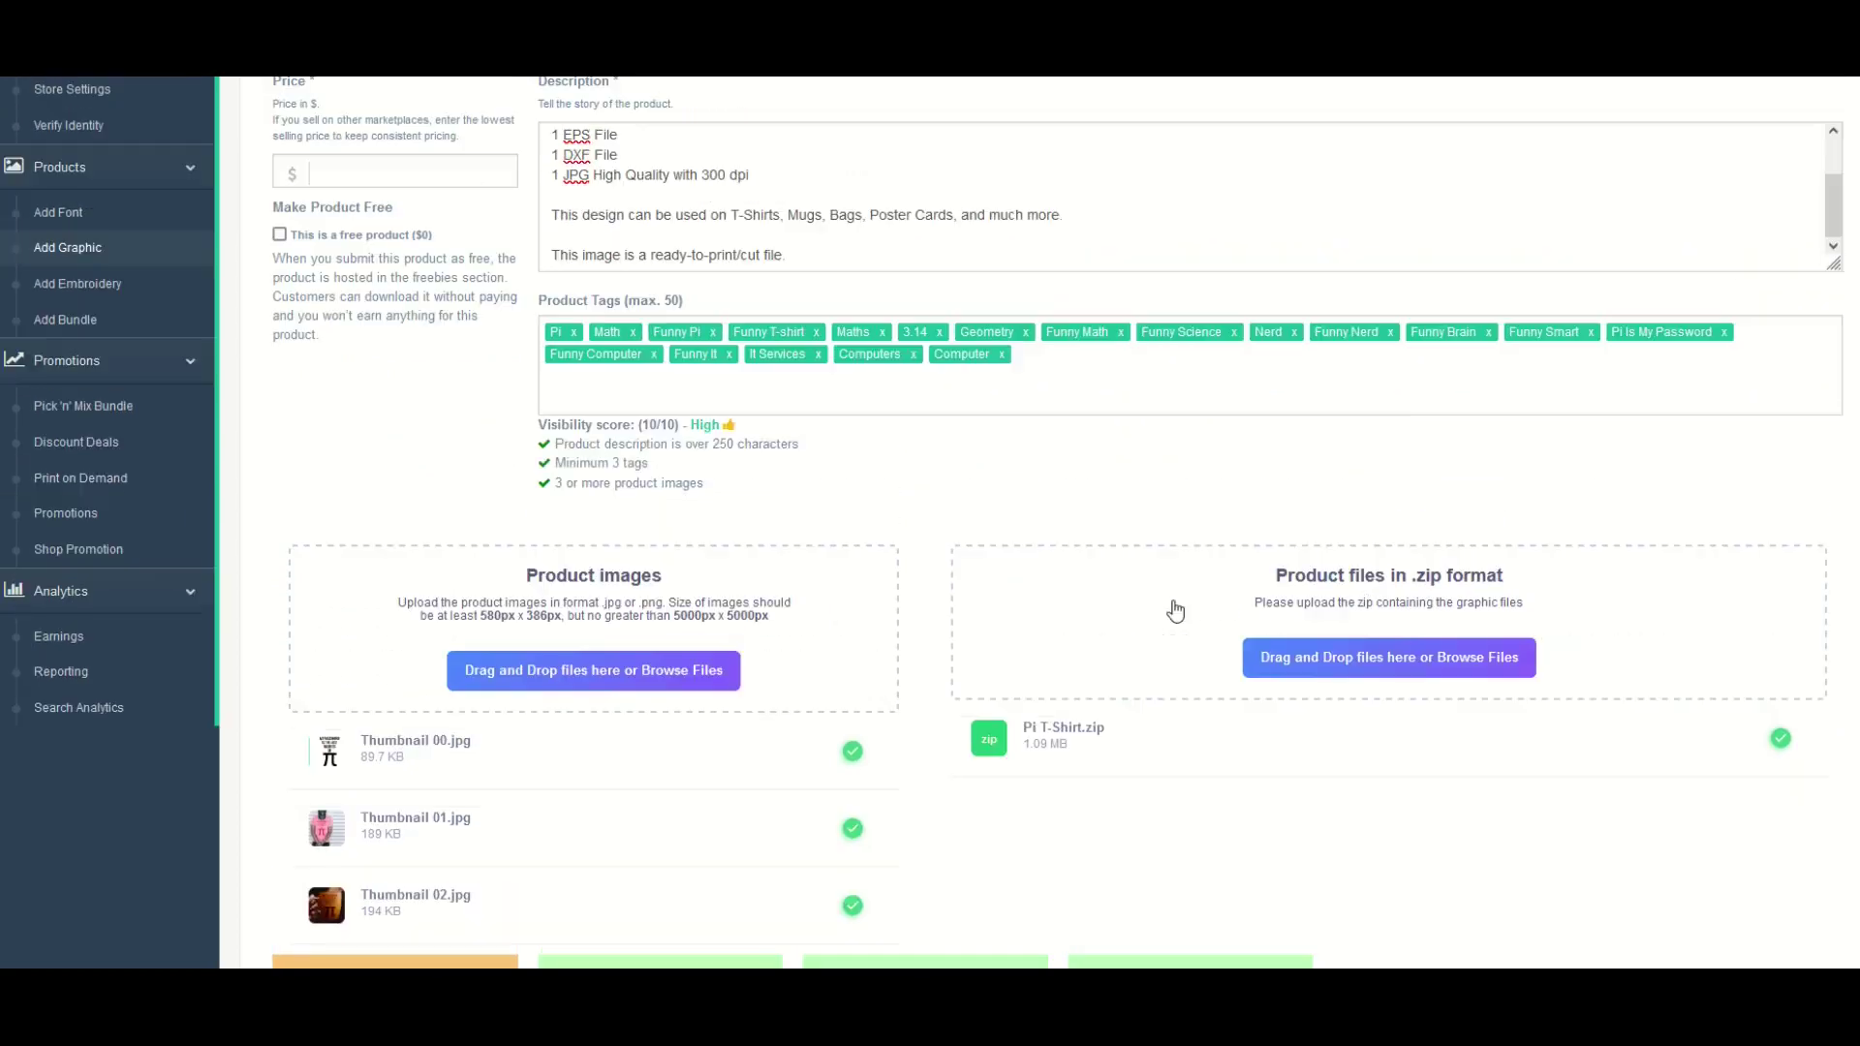
scroll(1175, 610, "up", 2)
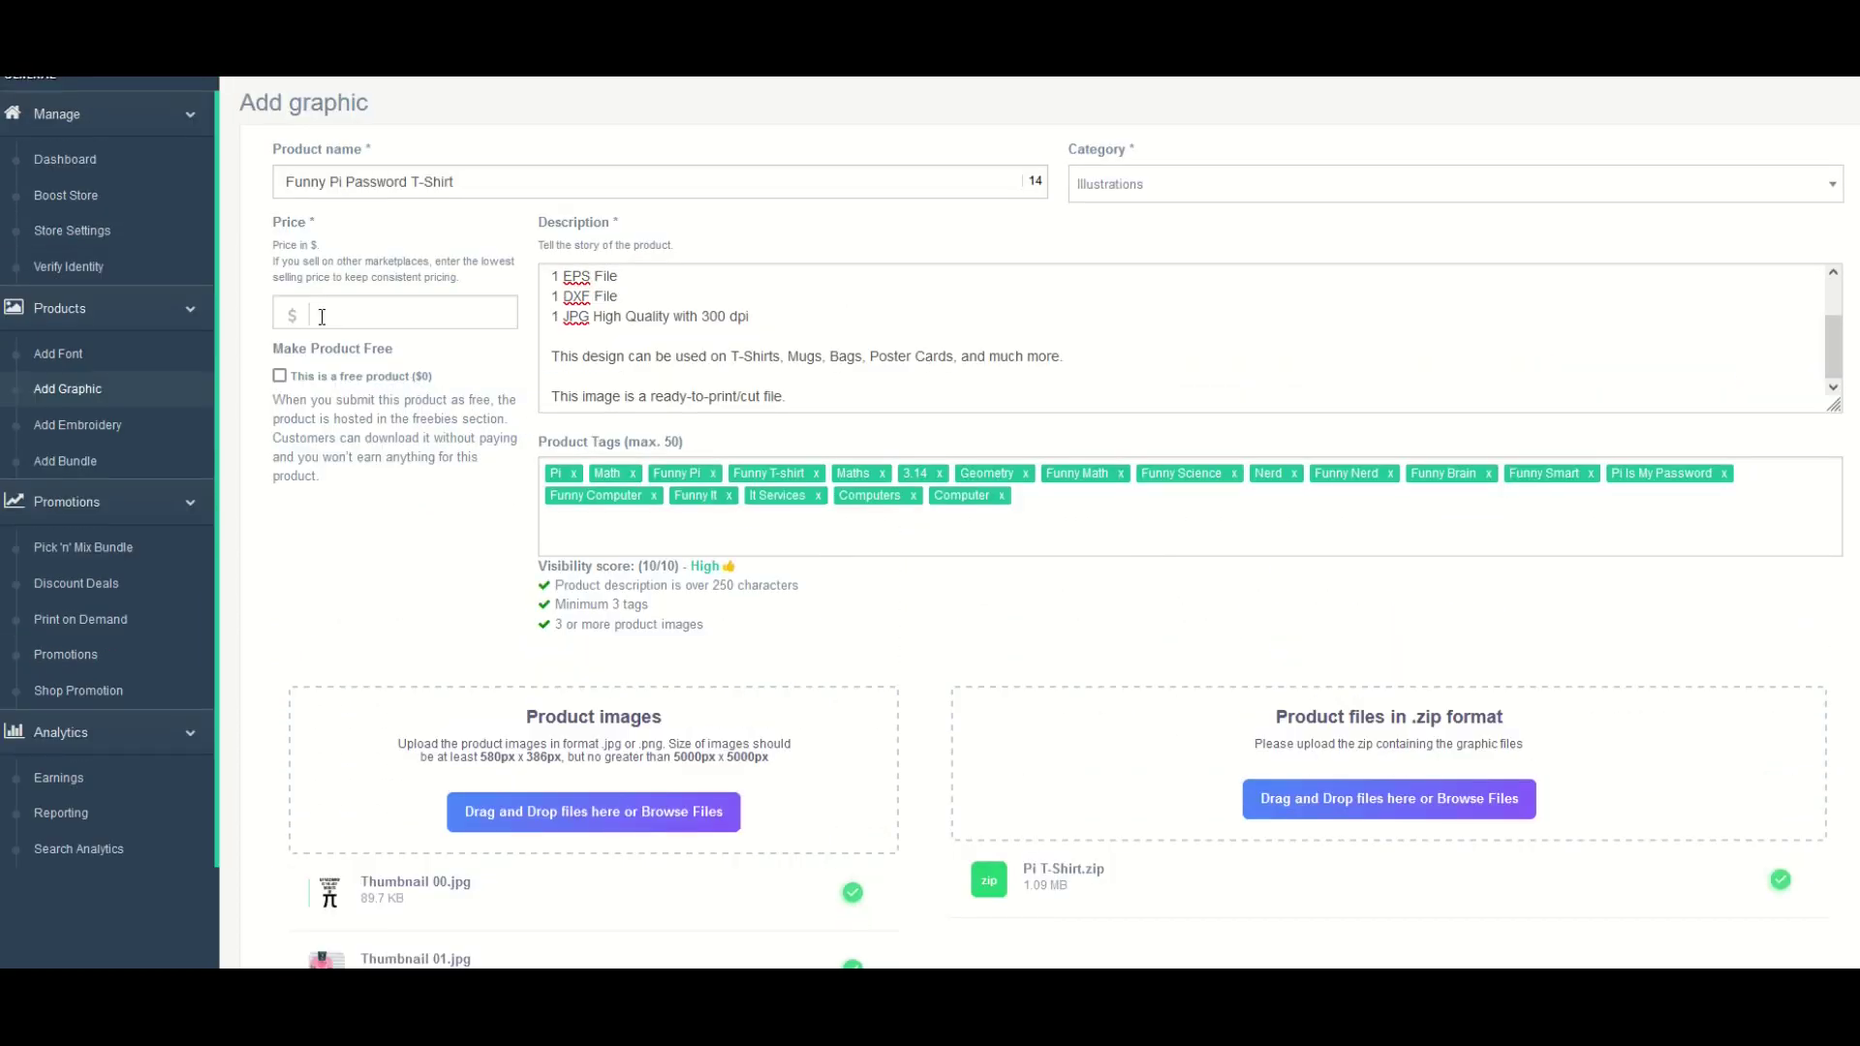
left_click(280, 377)
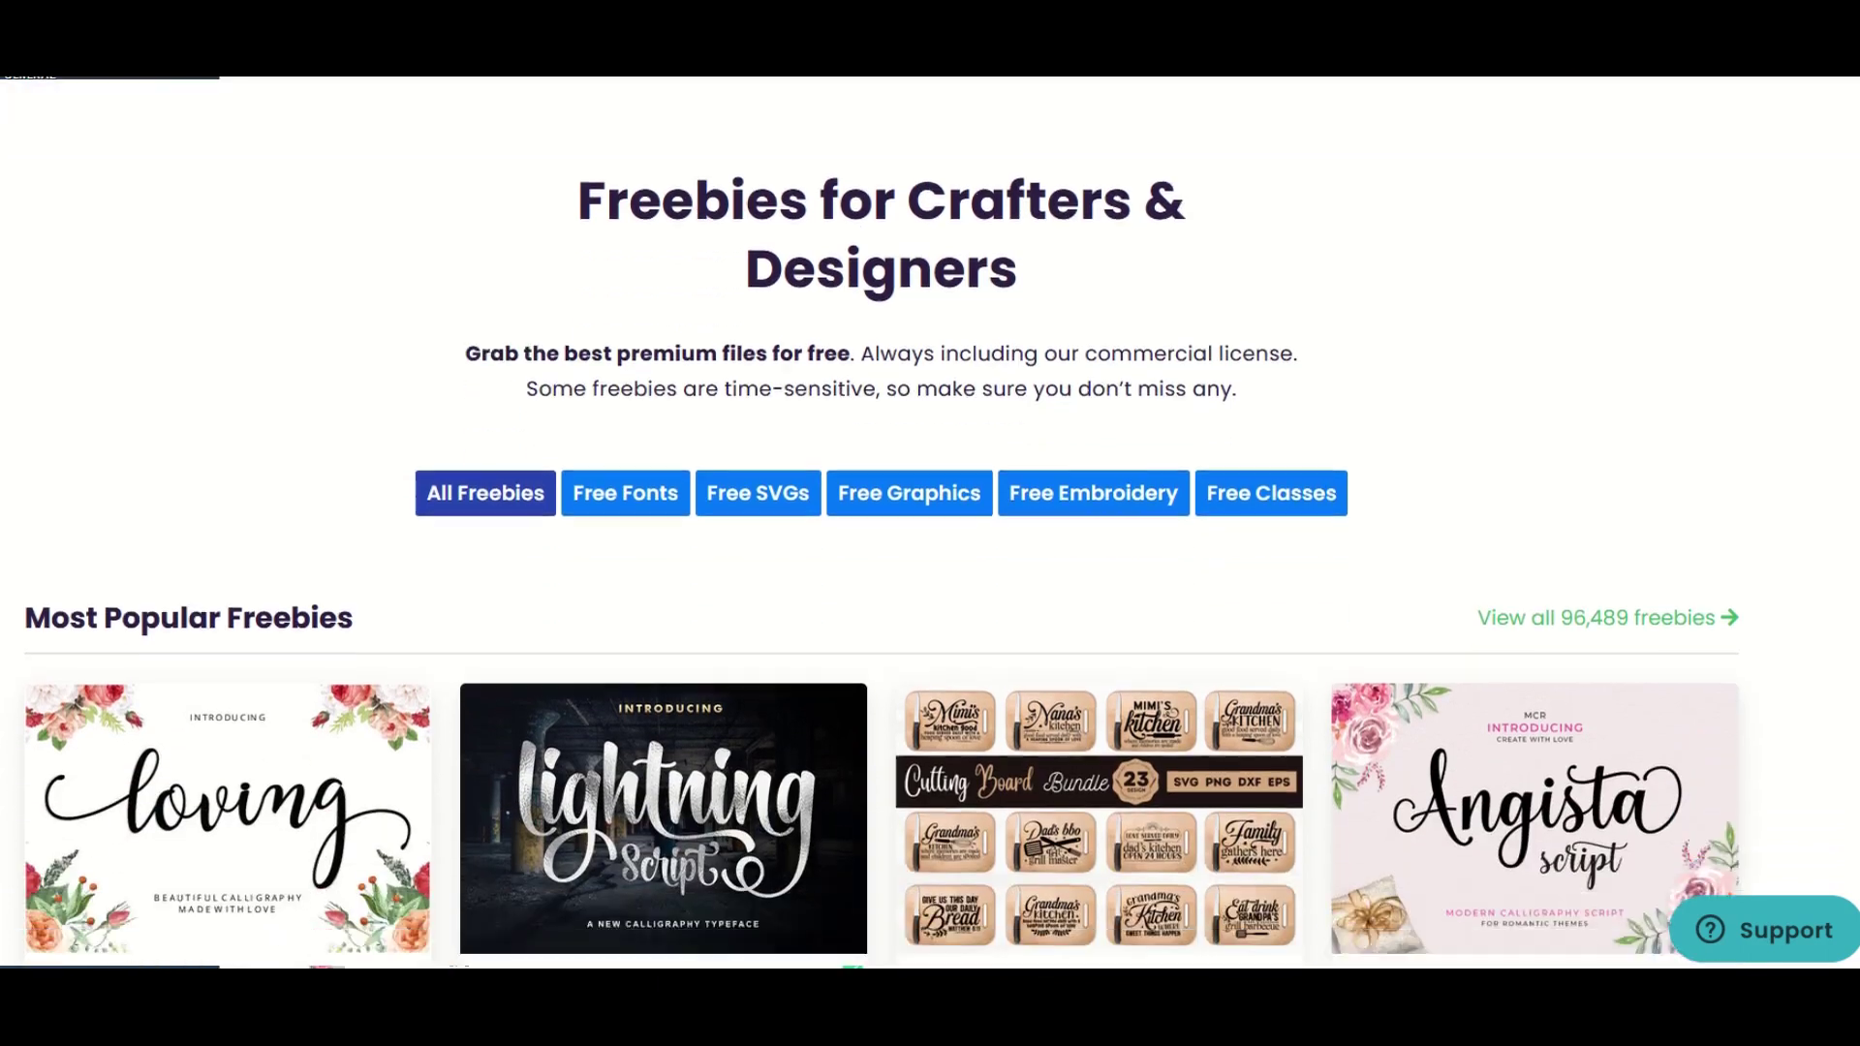
- Open the Loving font from the Most Popular Freebies and examine its favorites count and product details
scroll(1379, 287, "down", 3)
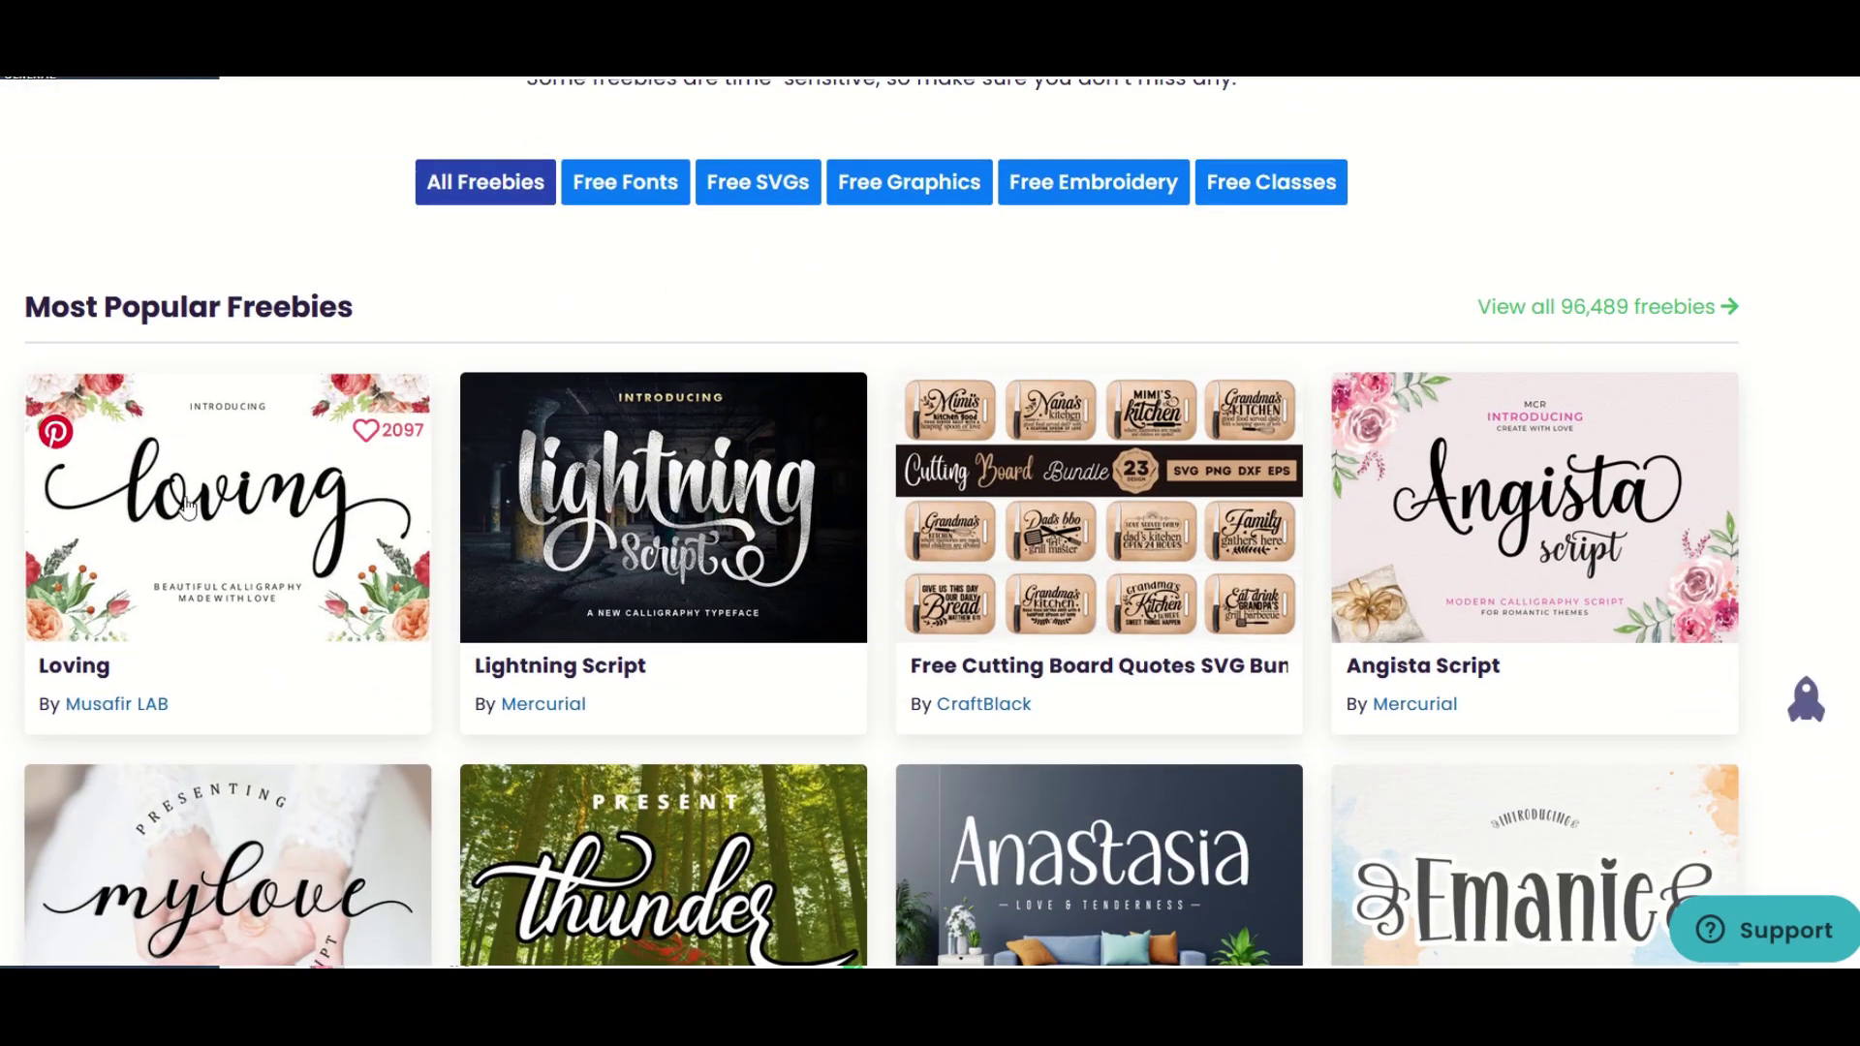
left_click(187, 504)
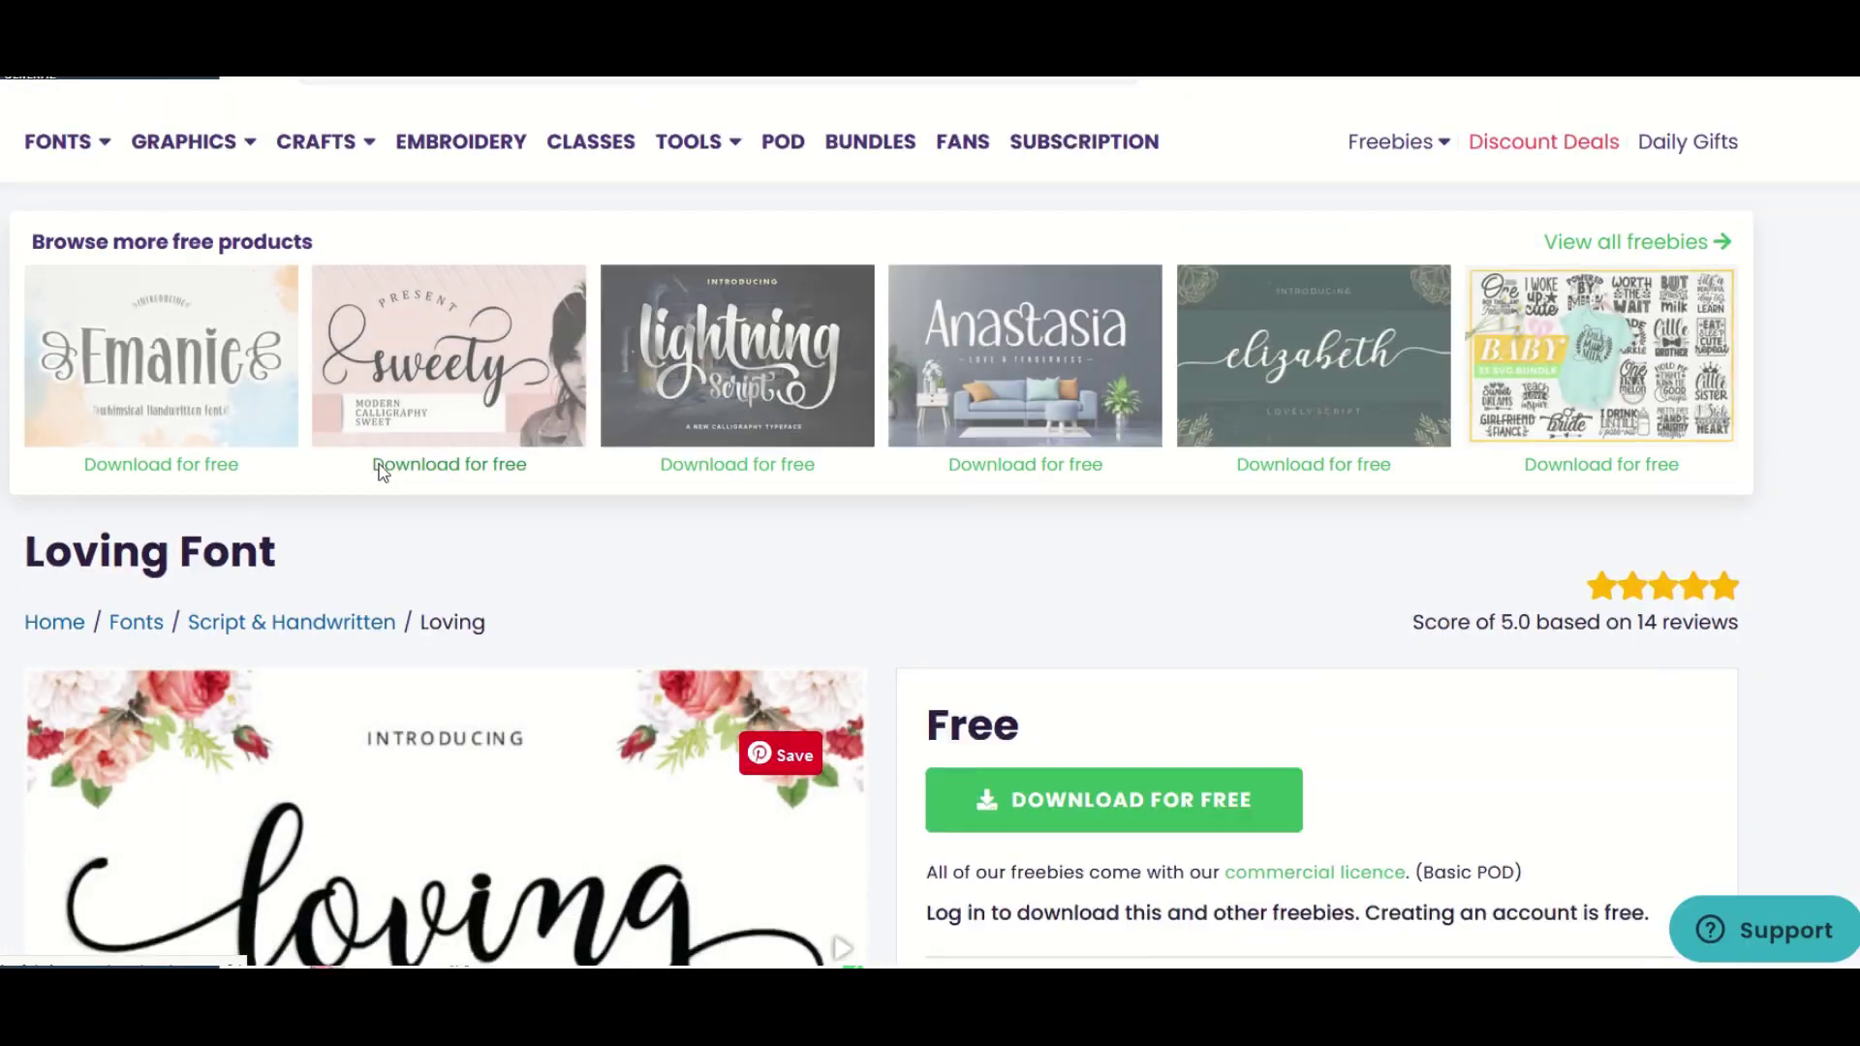
scroll(379, 463, "down", 10)
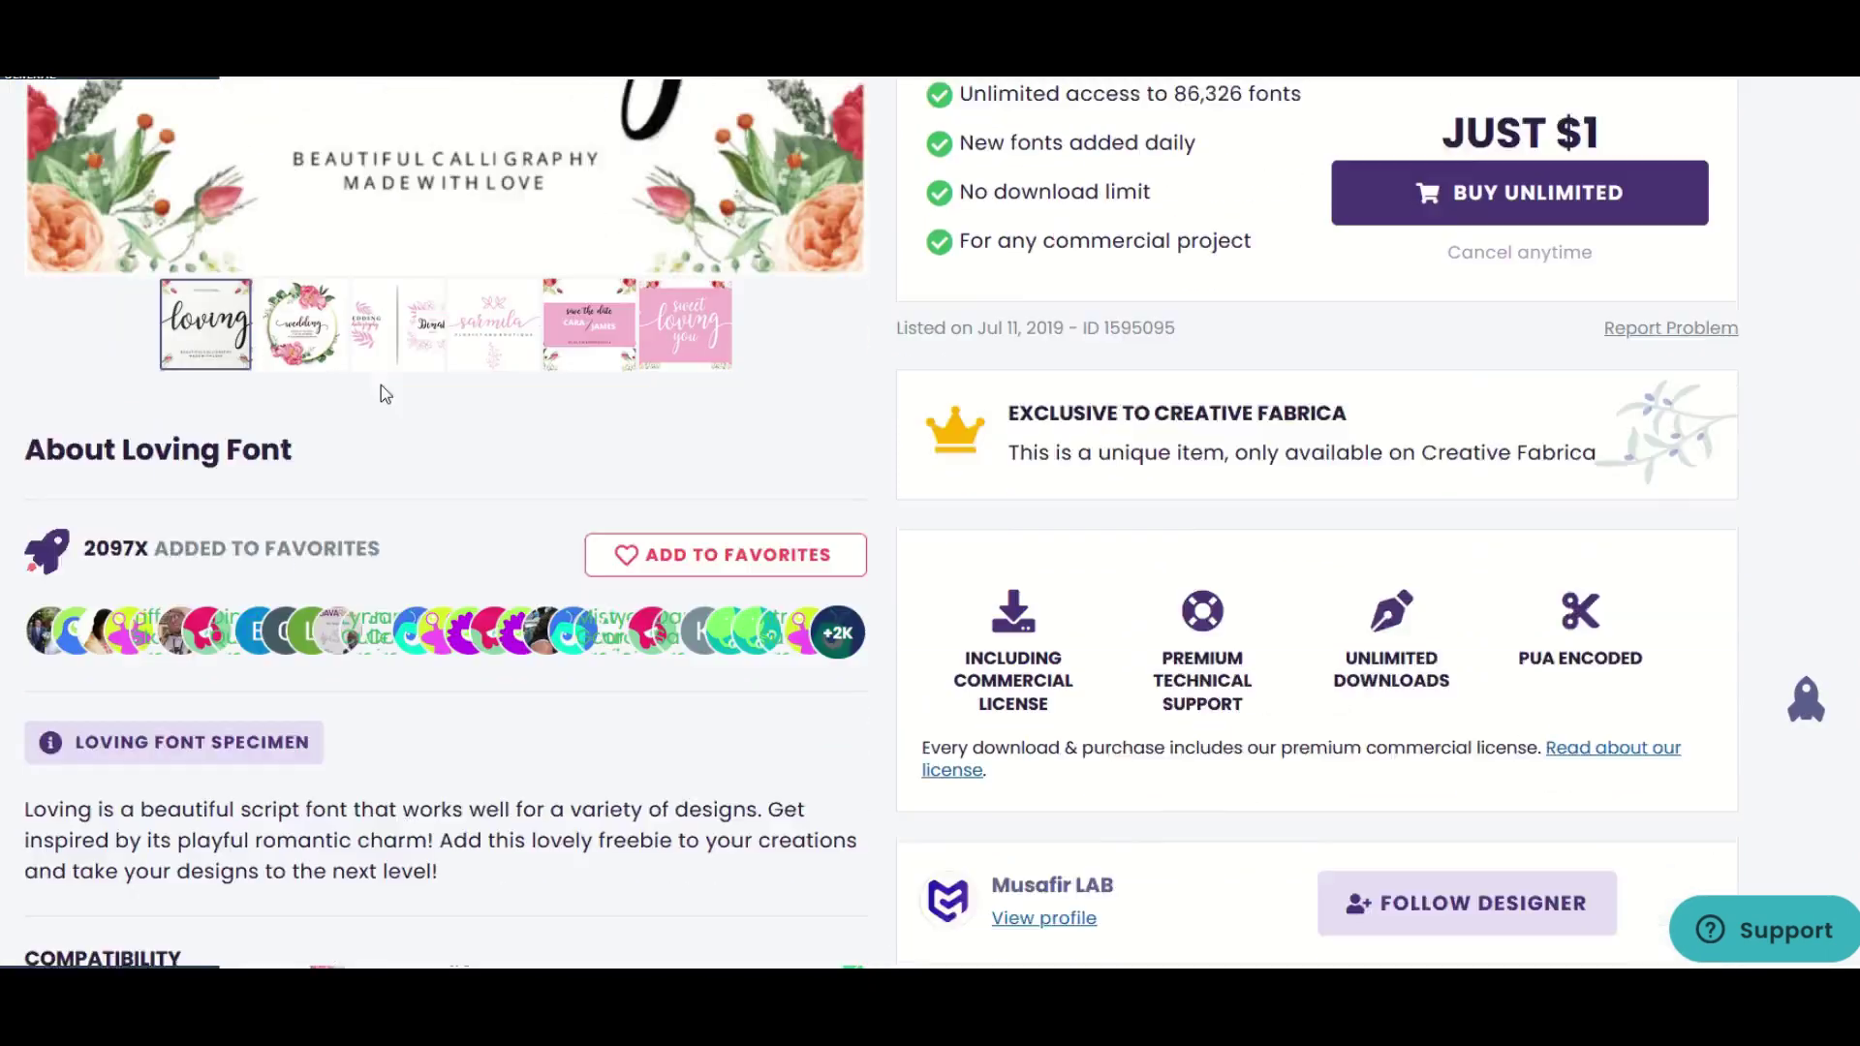
left_click_drag(84, 484, 388, 501)
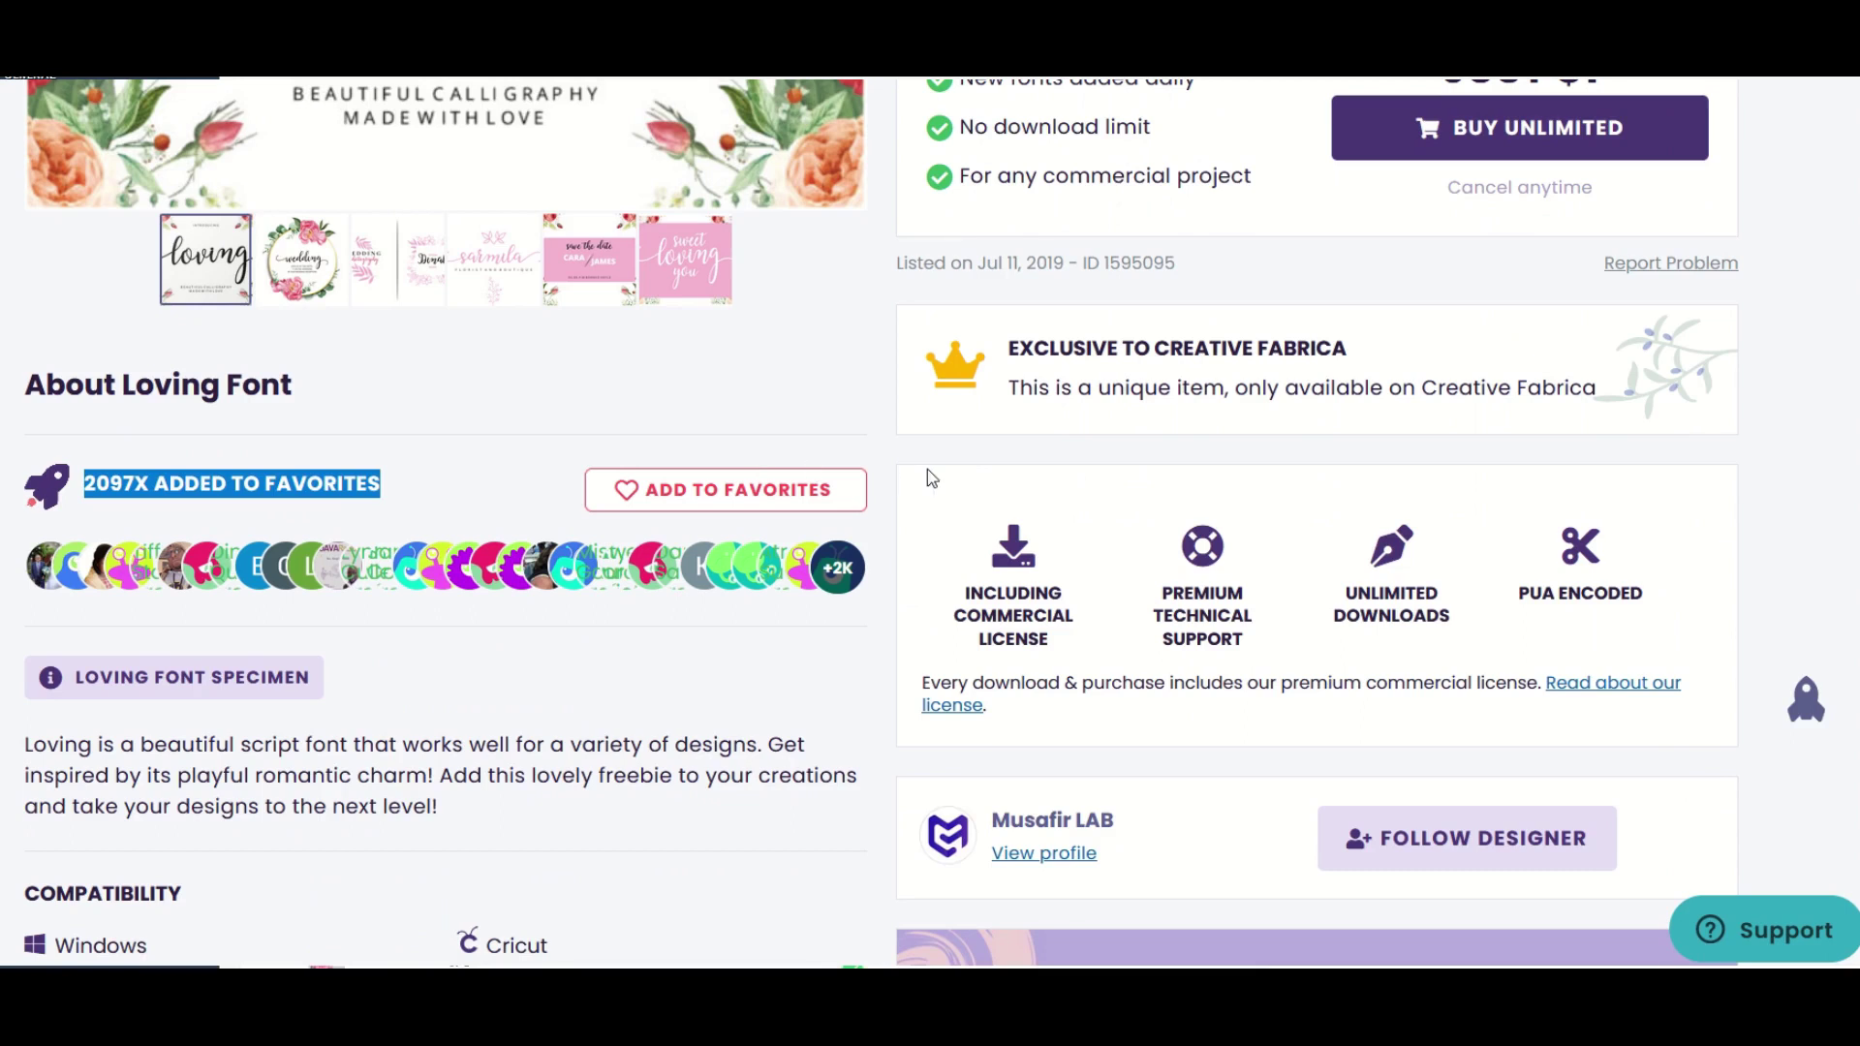
scroll(930, 478, "down", 3)
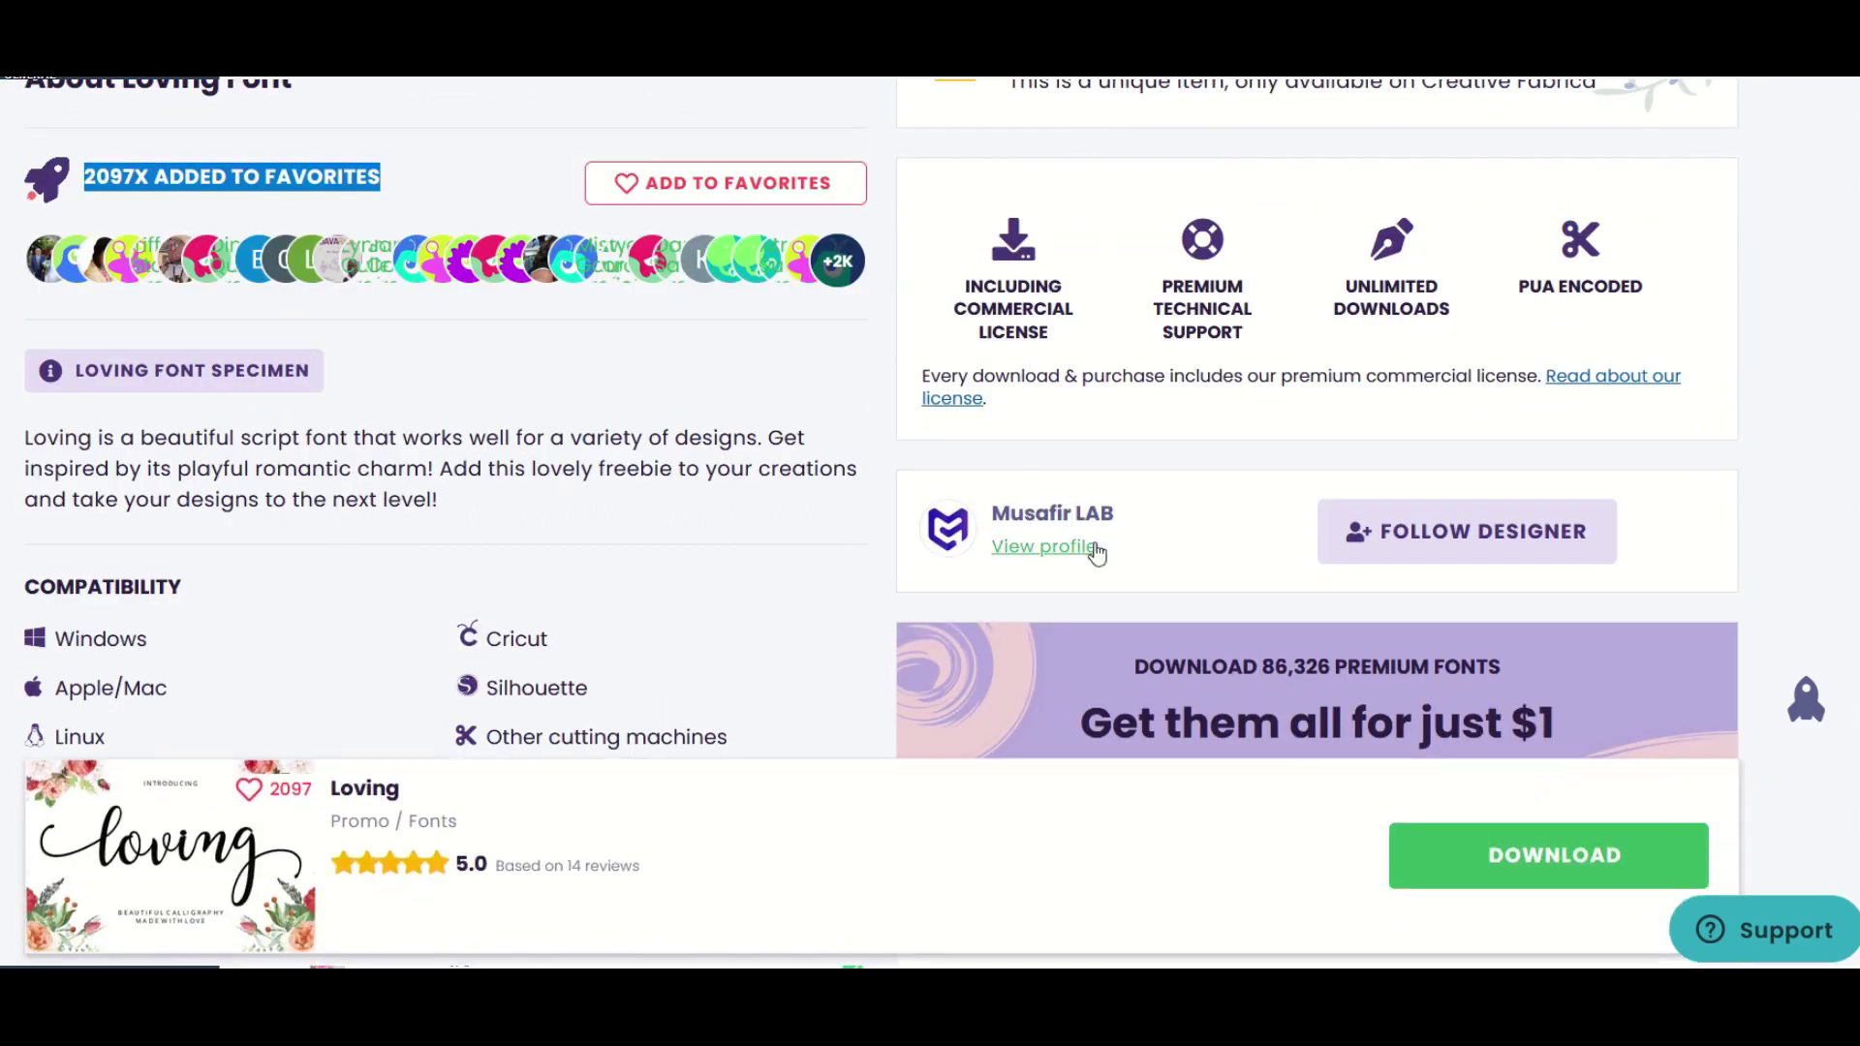
- Open the Musafir LAB designer profile from the font page and examine the shop's favorites and followers
left_click(1058, 547)
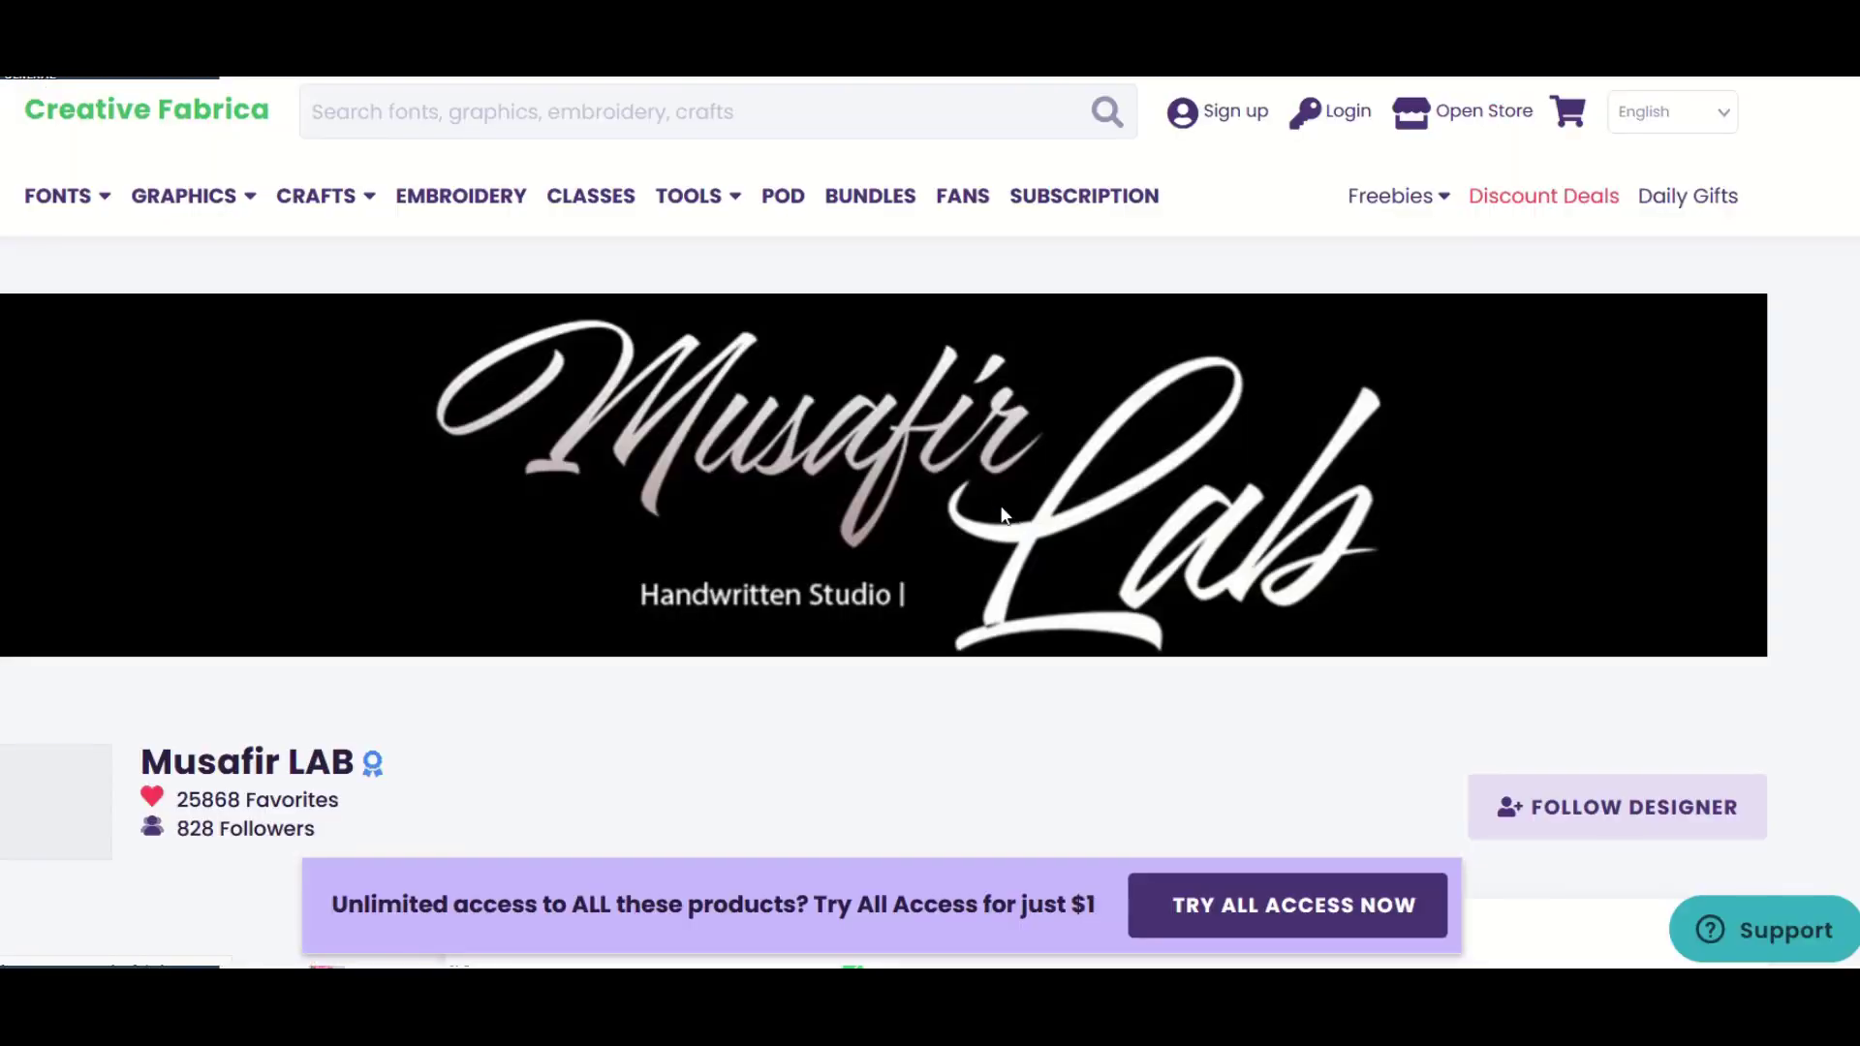
scroll(779, 467, "down", 5)
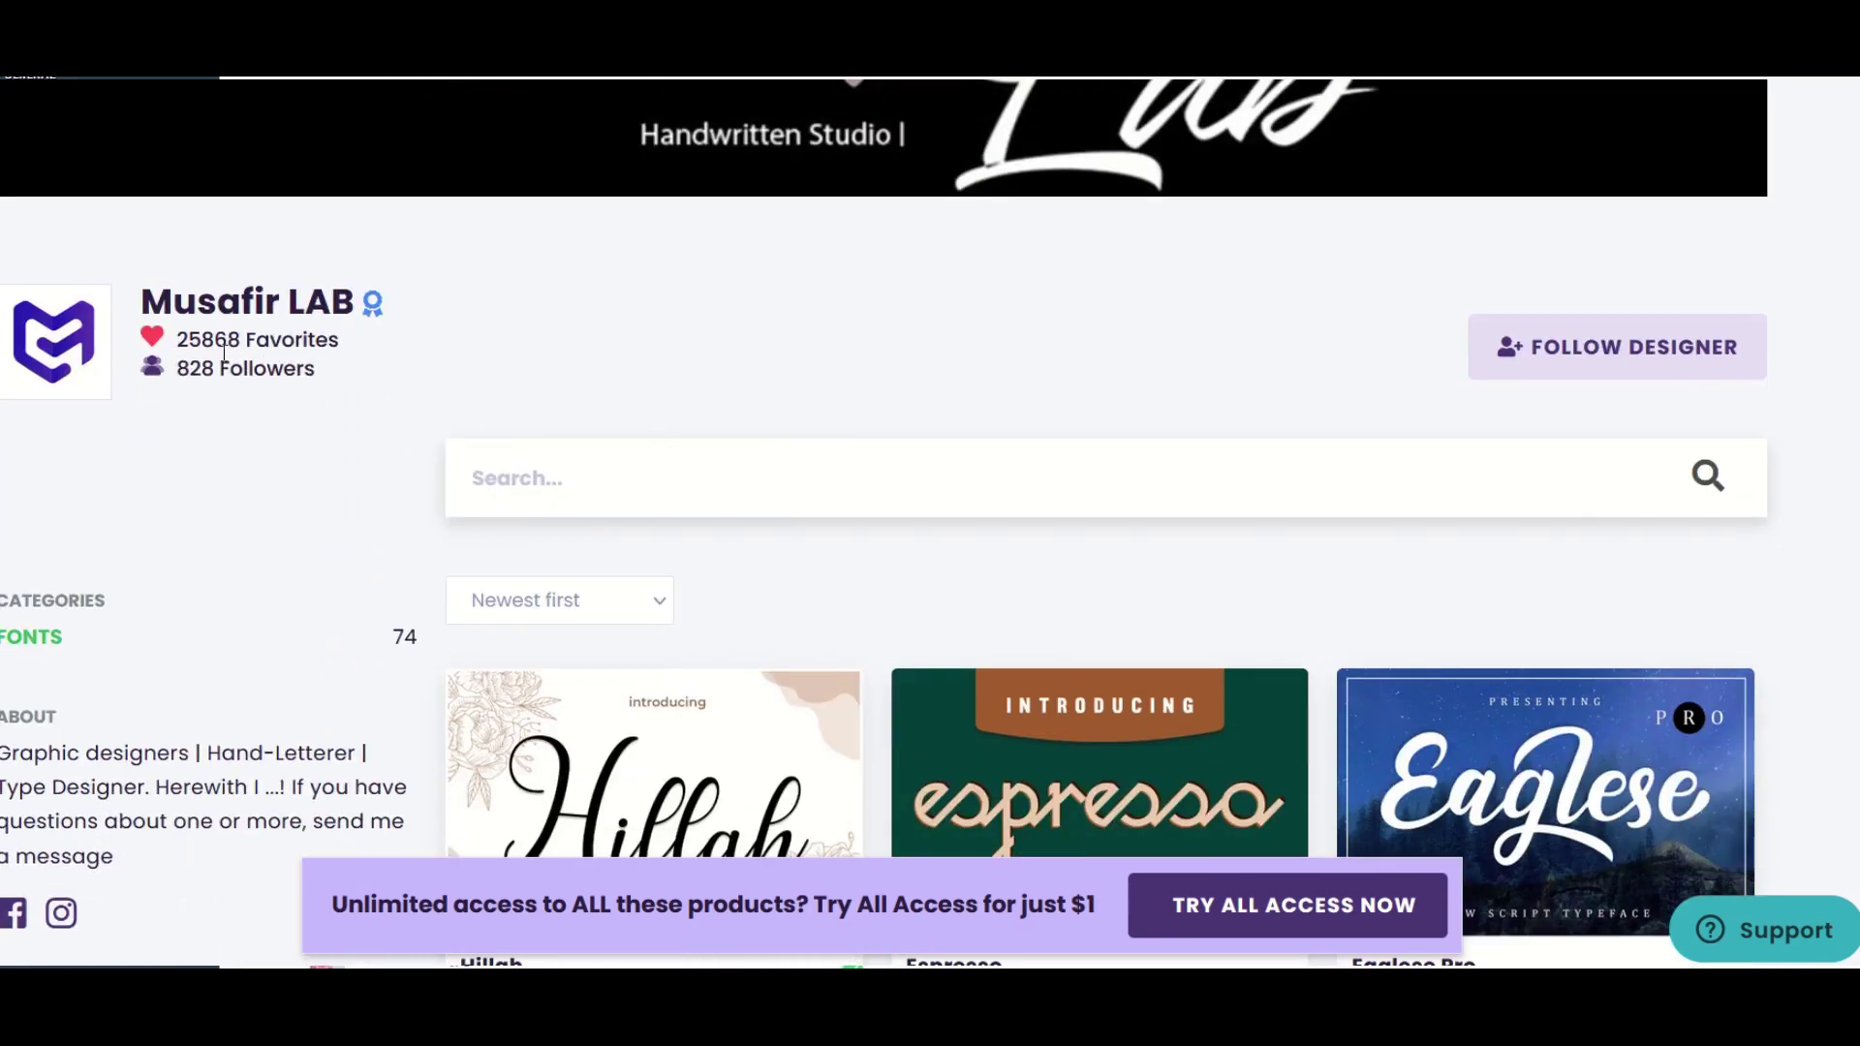
left_click_drag(177, 344, 337, 354)
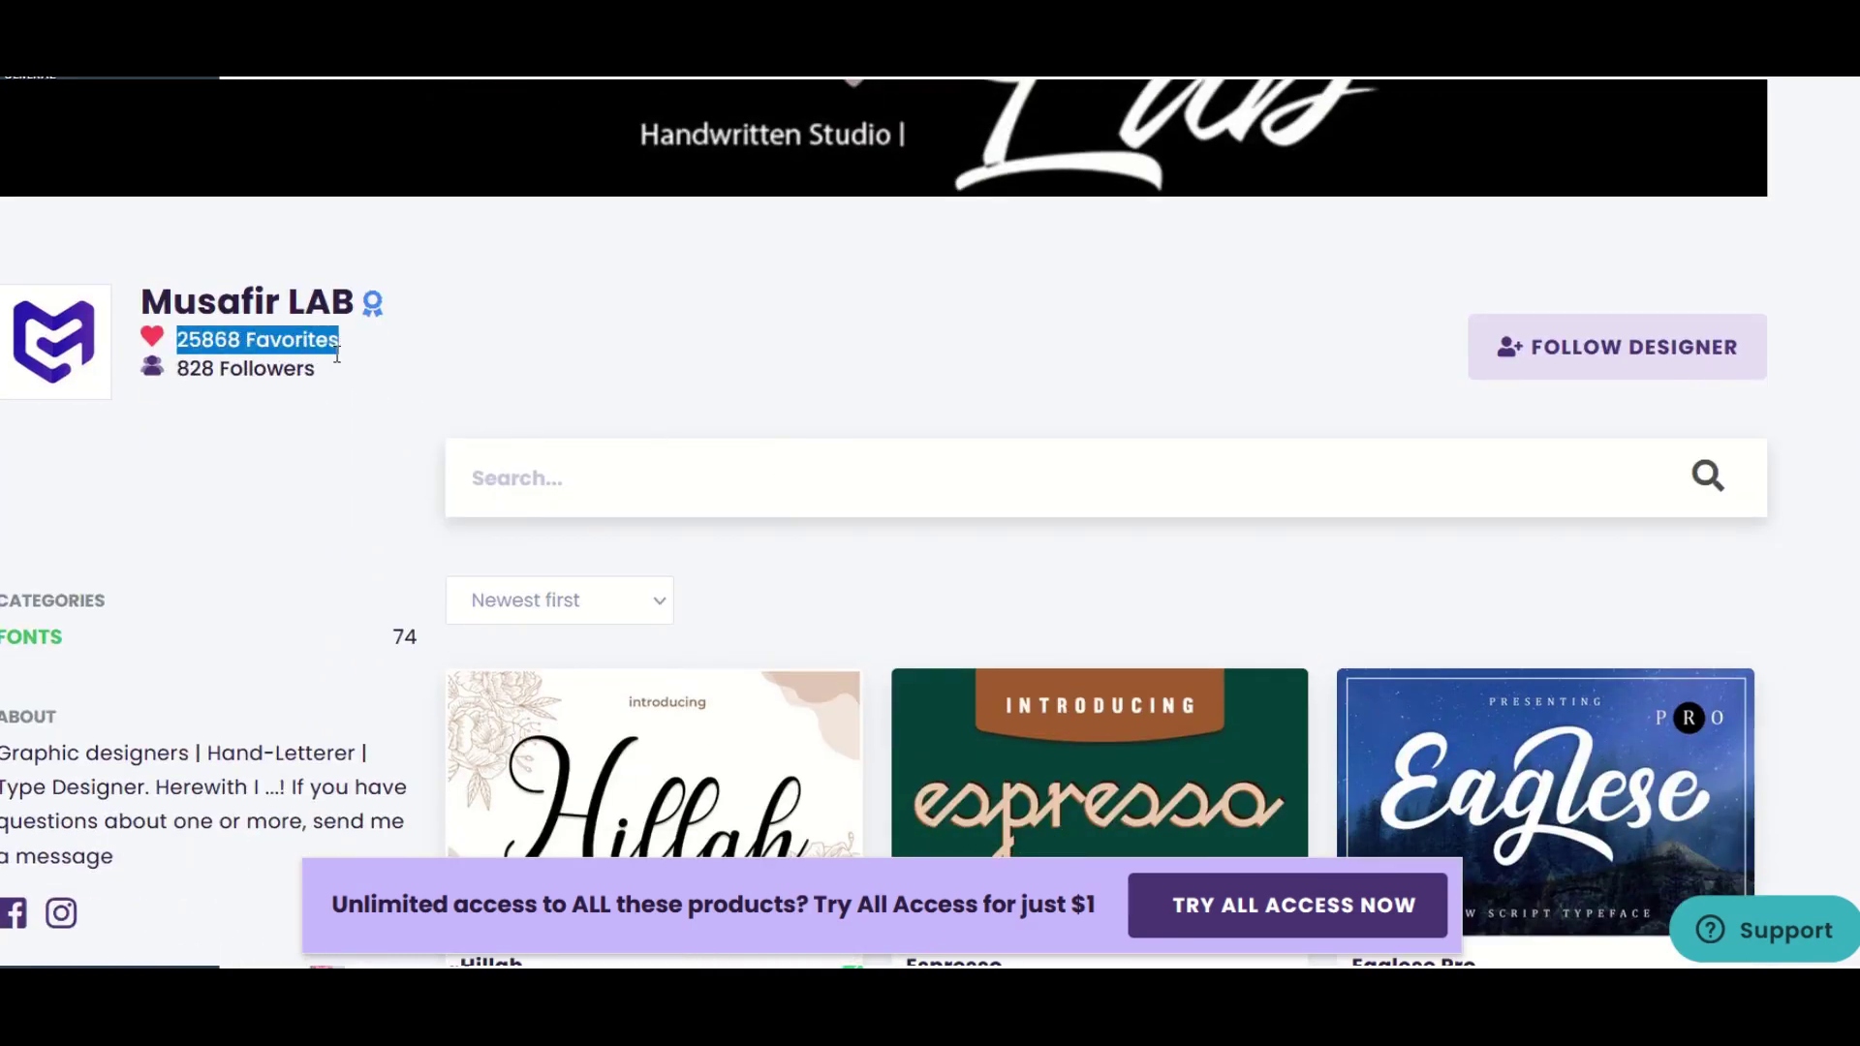
left_click_drag(183, 371, 389, 388)
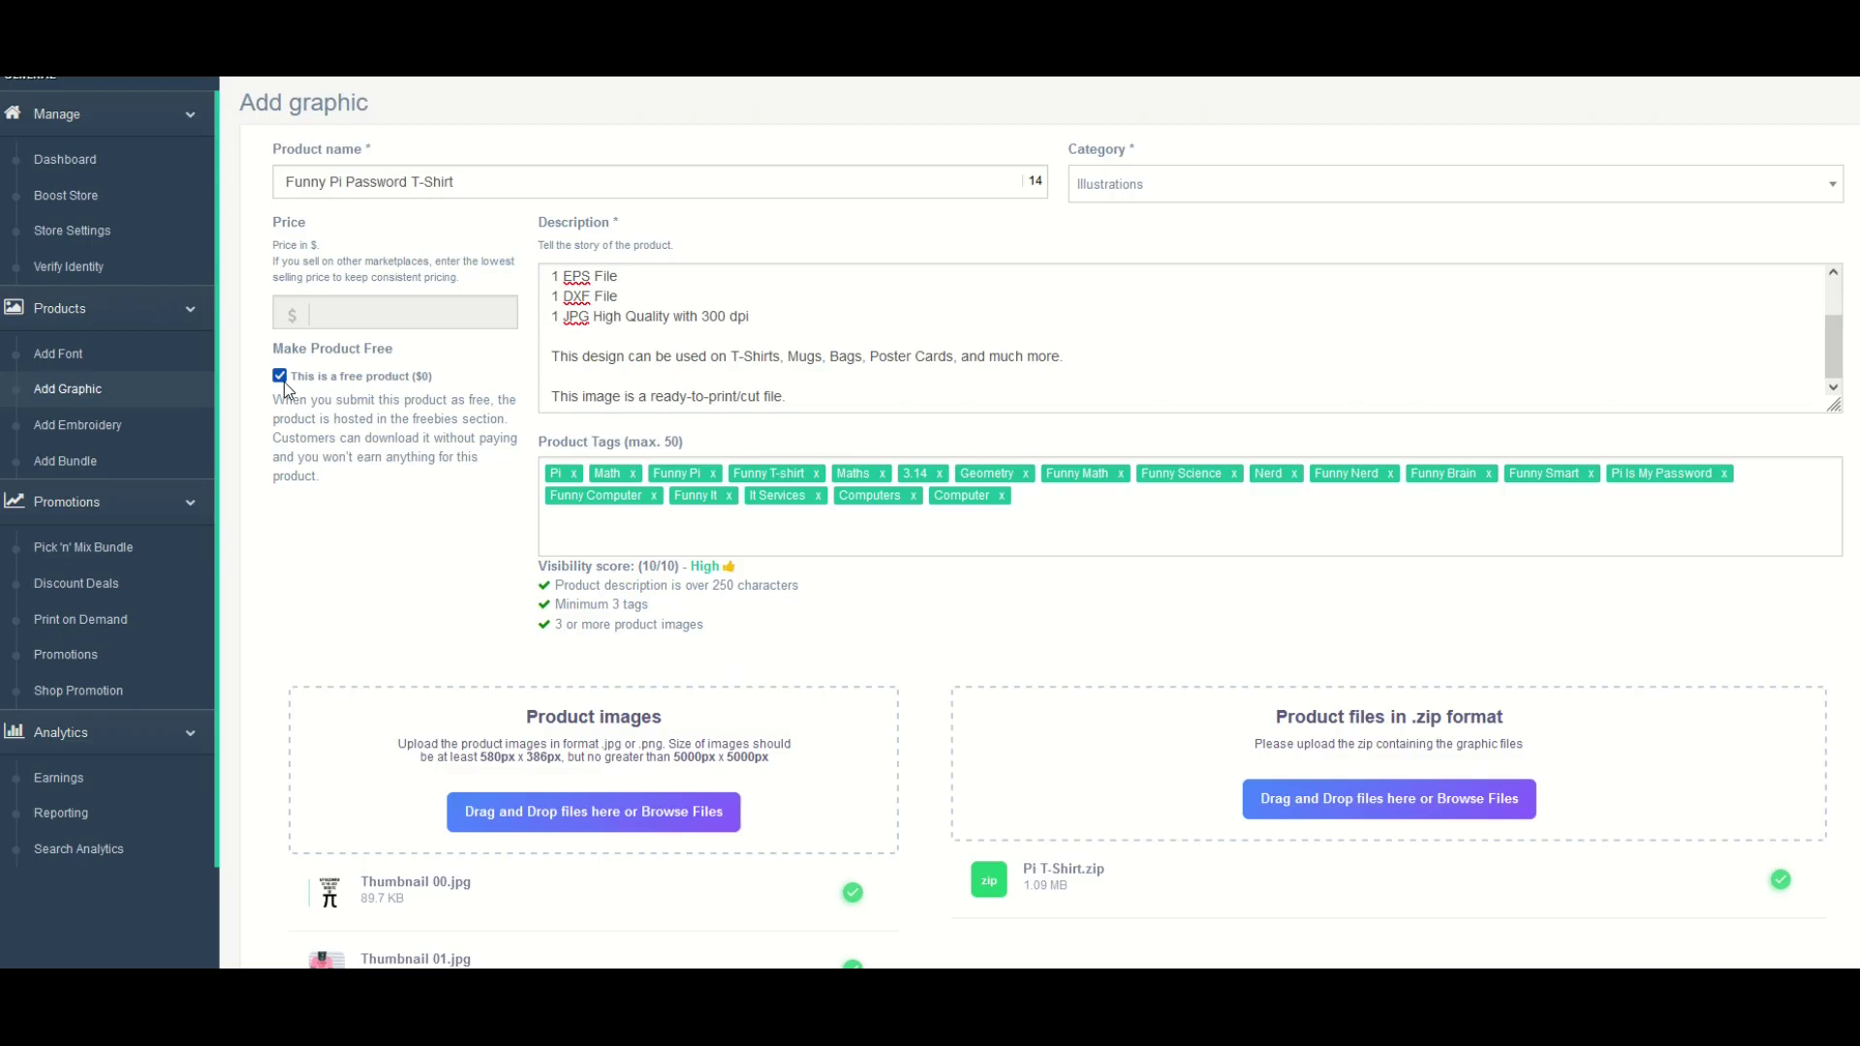
- Turn off the free product option for the Funny Pi Password T-Shirt and set its price to $1.50
left_click(280, 377)
left_click(356, 323)
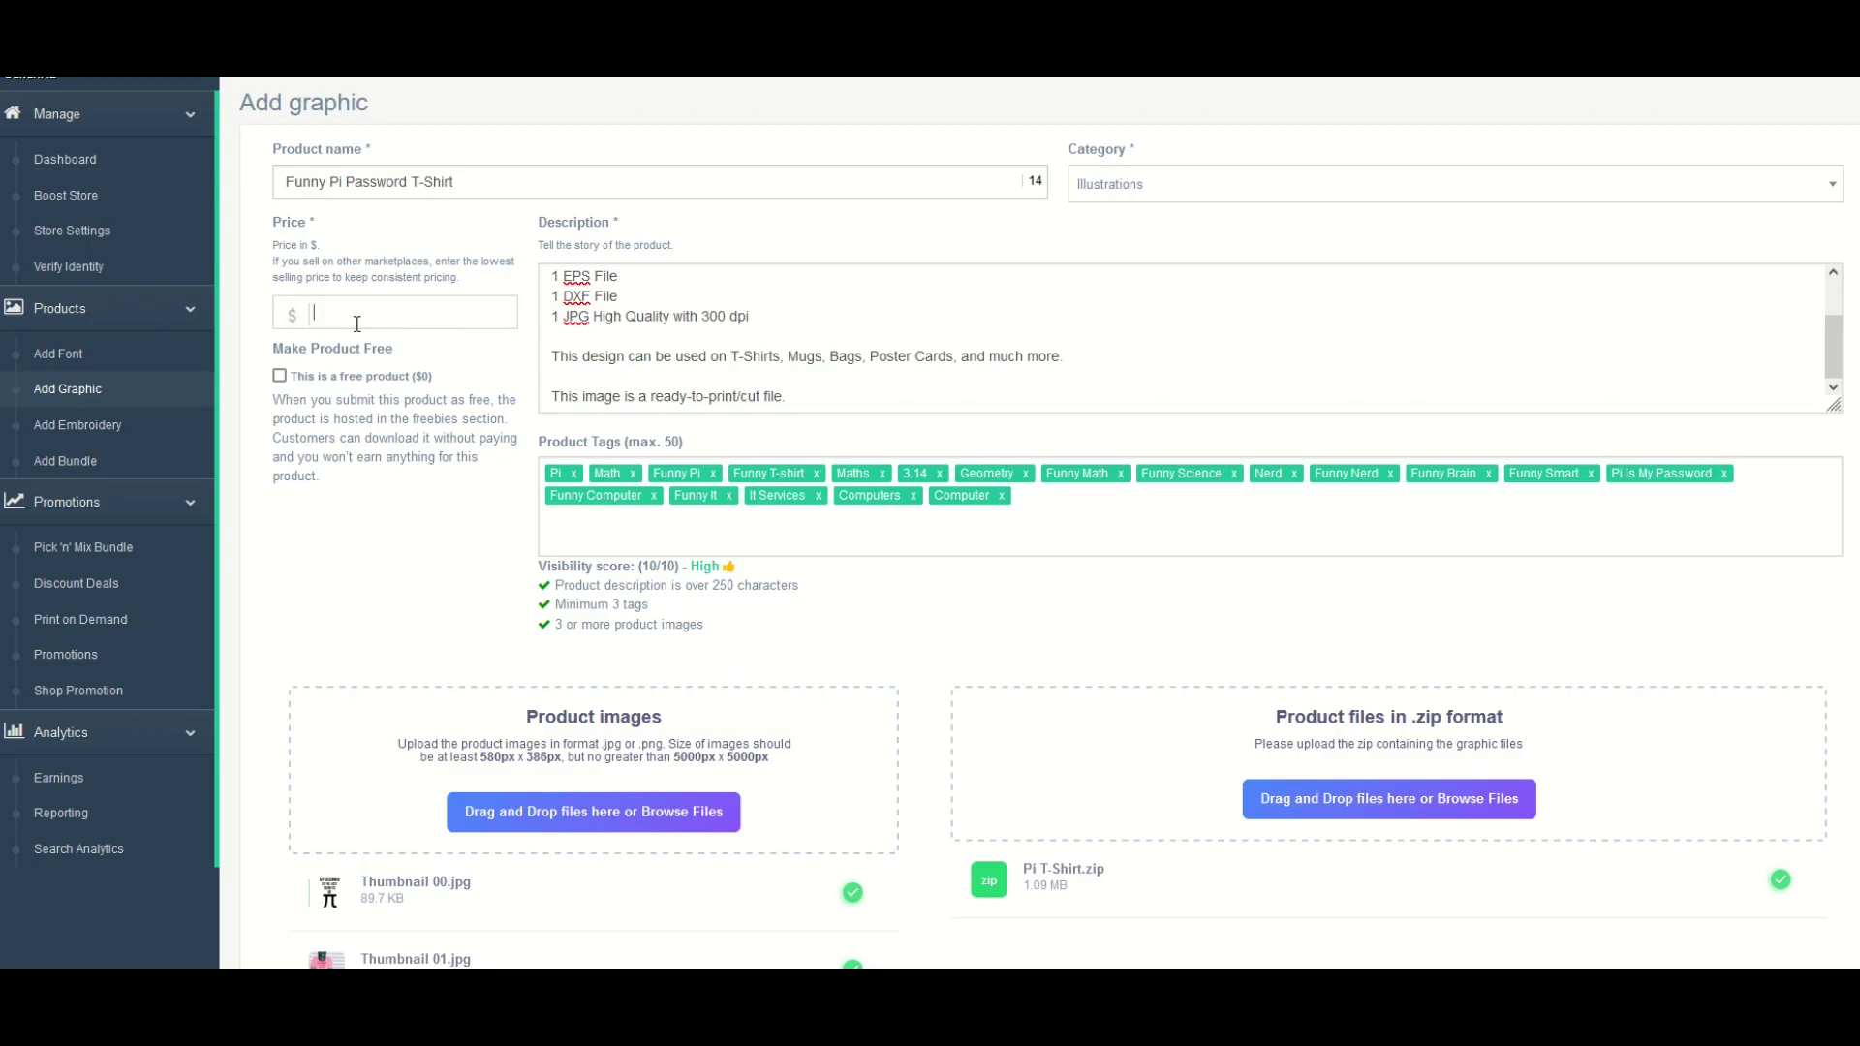
type("1.50")
- Agree to the designer terms & conditions and submit the graphic product
scroll(490, 394, "down", 6)
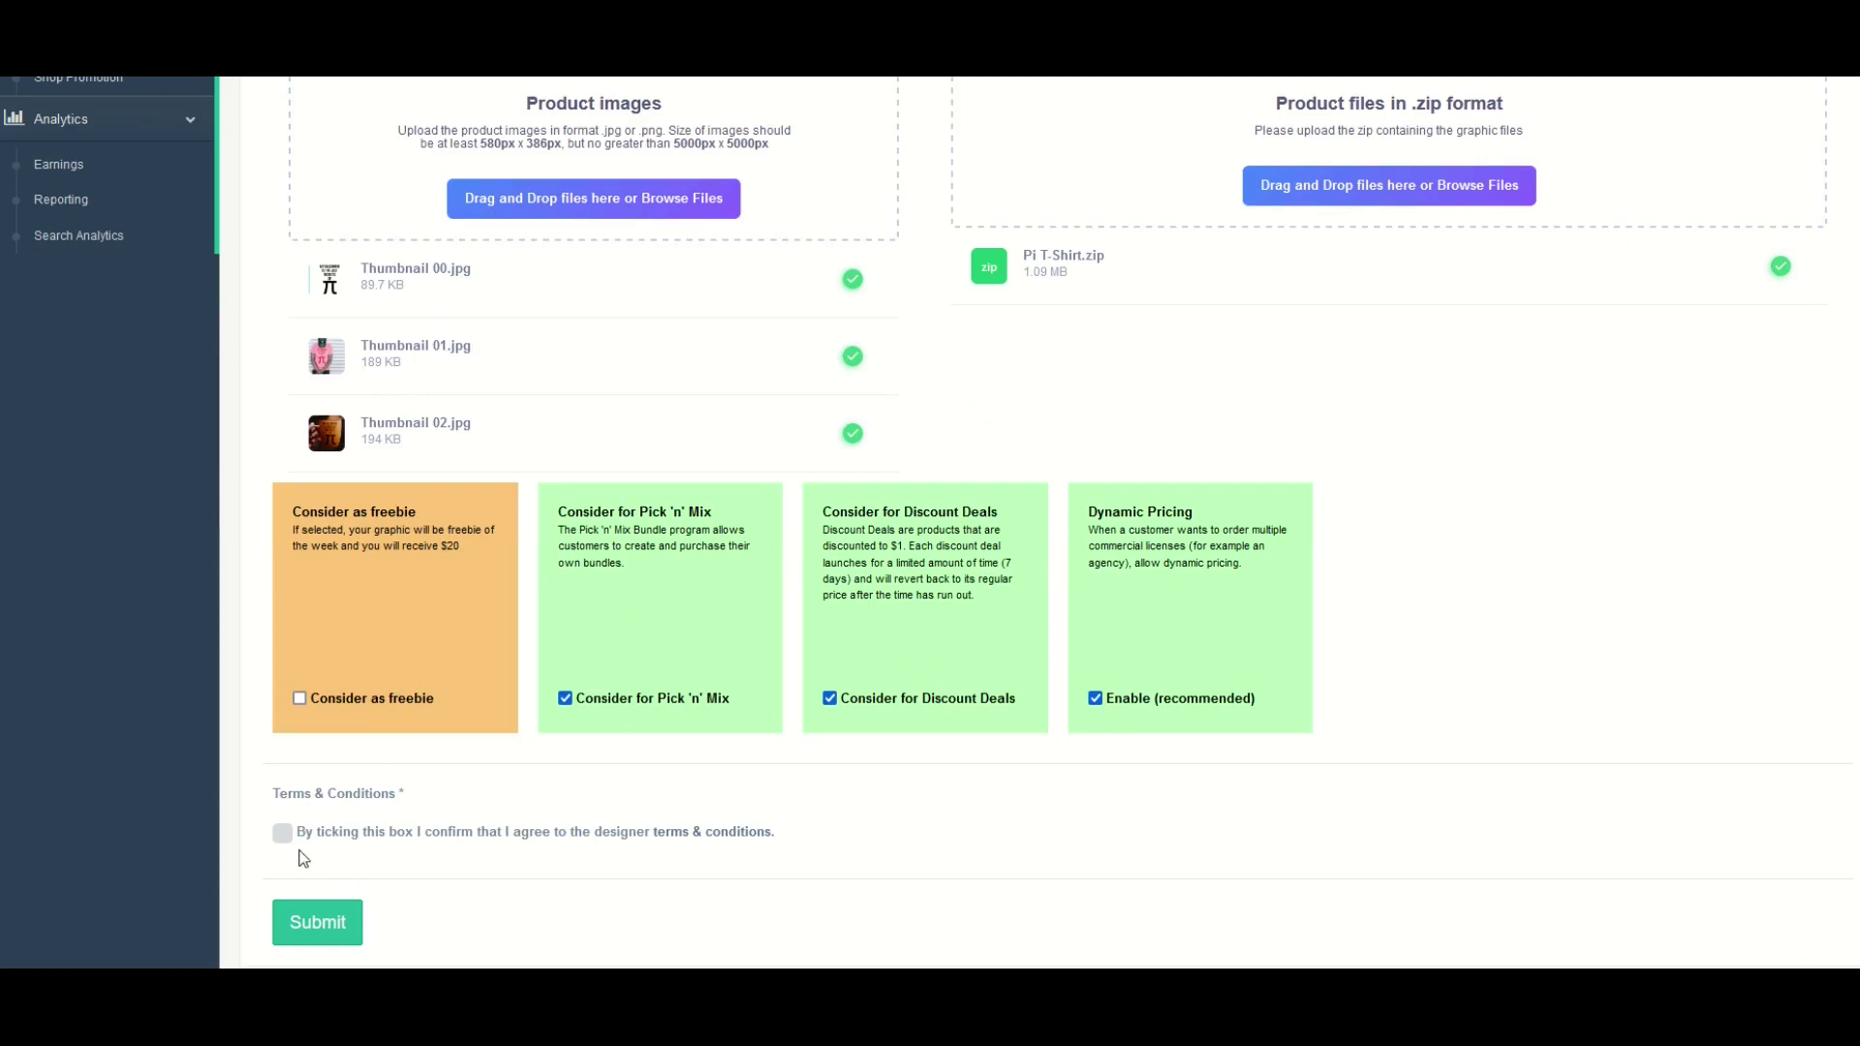
left_click(282, 835)
left_click(320, 926)
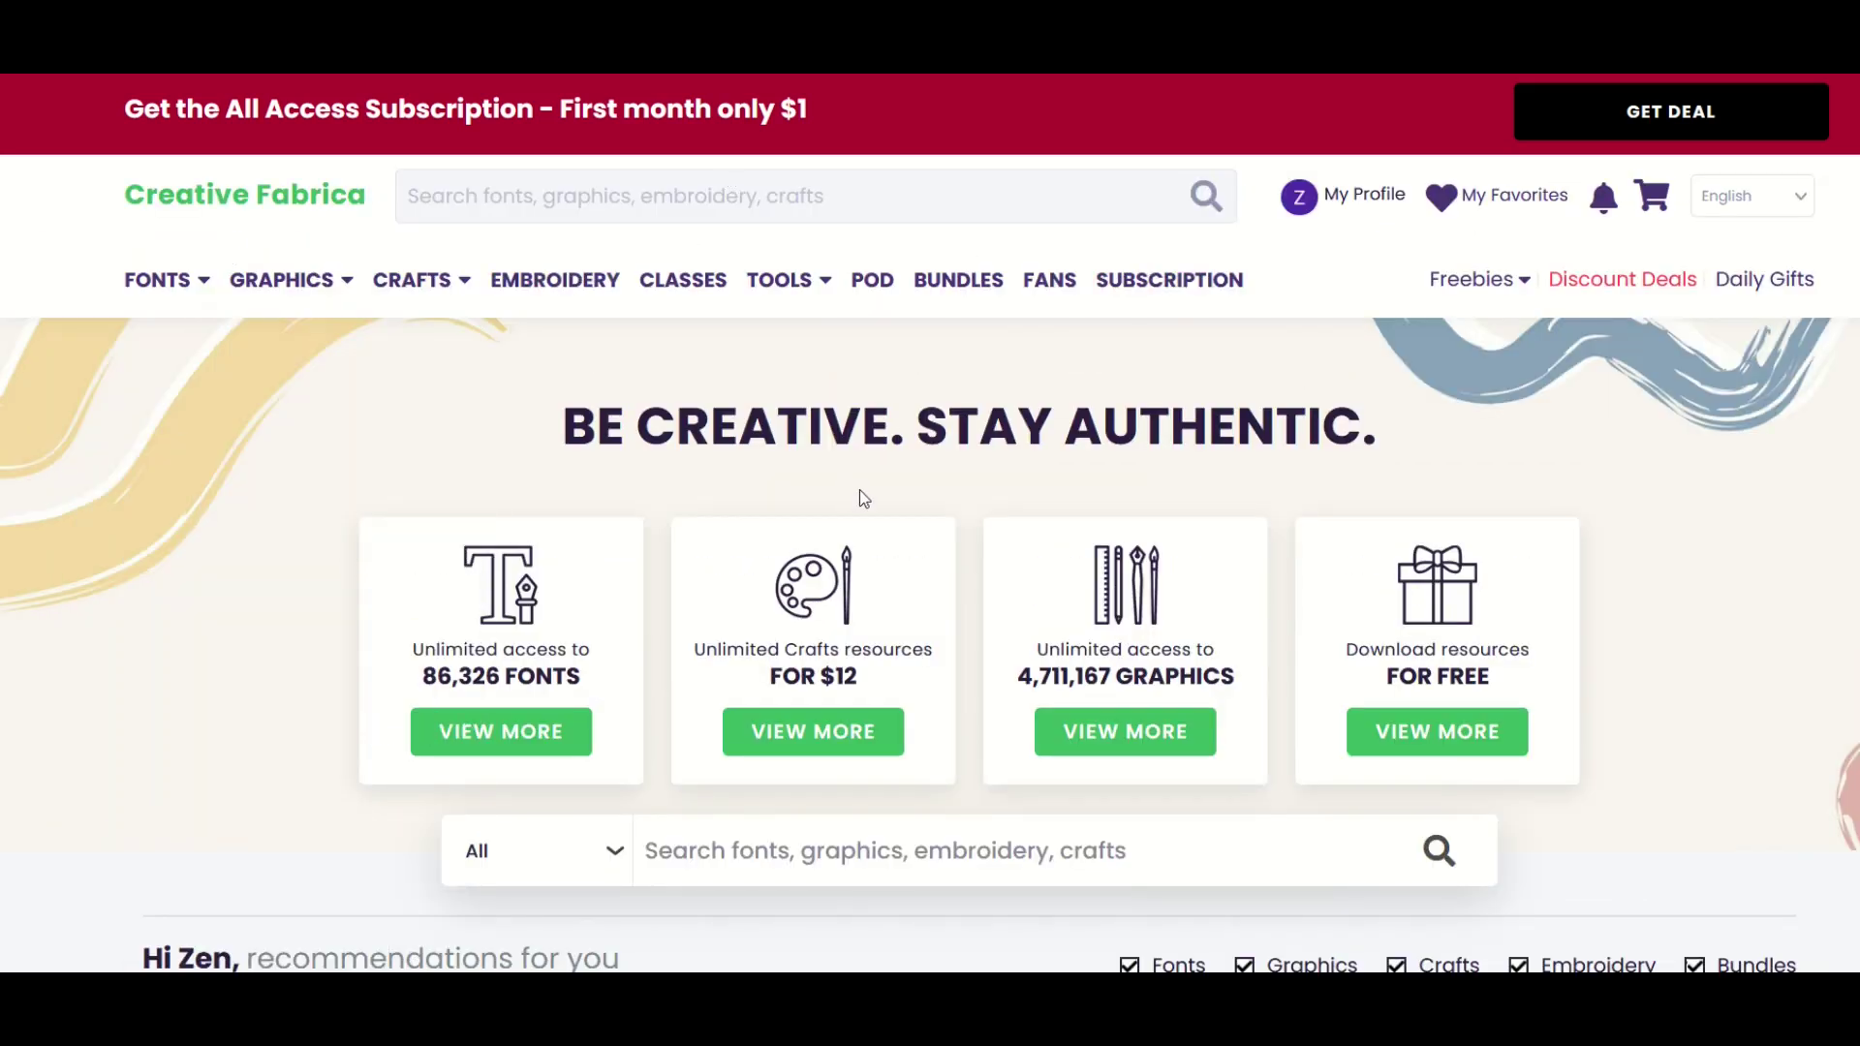
- Open the Affiliate Dashboard of the profile to review commissions and the referral URL, and go to the wallet
mouse_move(1337, 200)
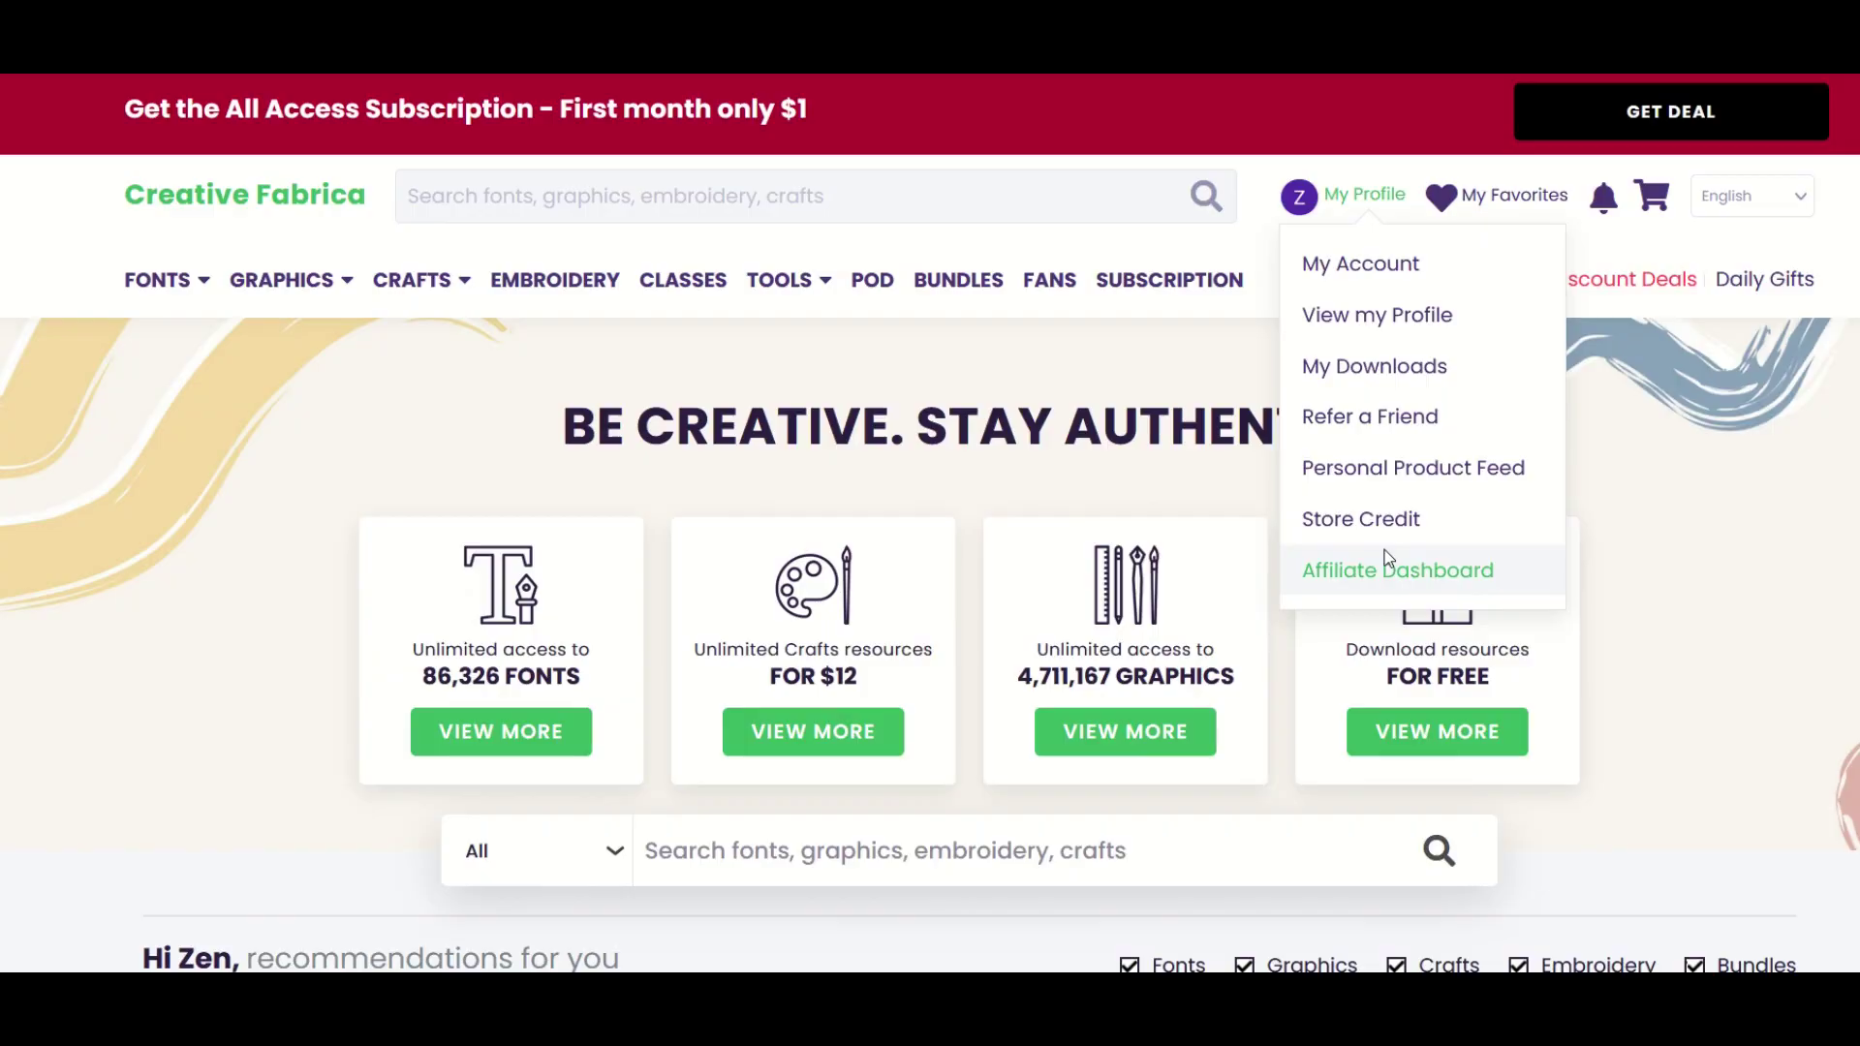
left_click(1404, 571)
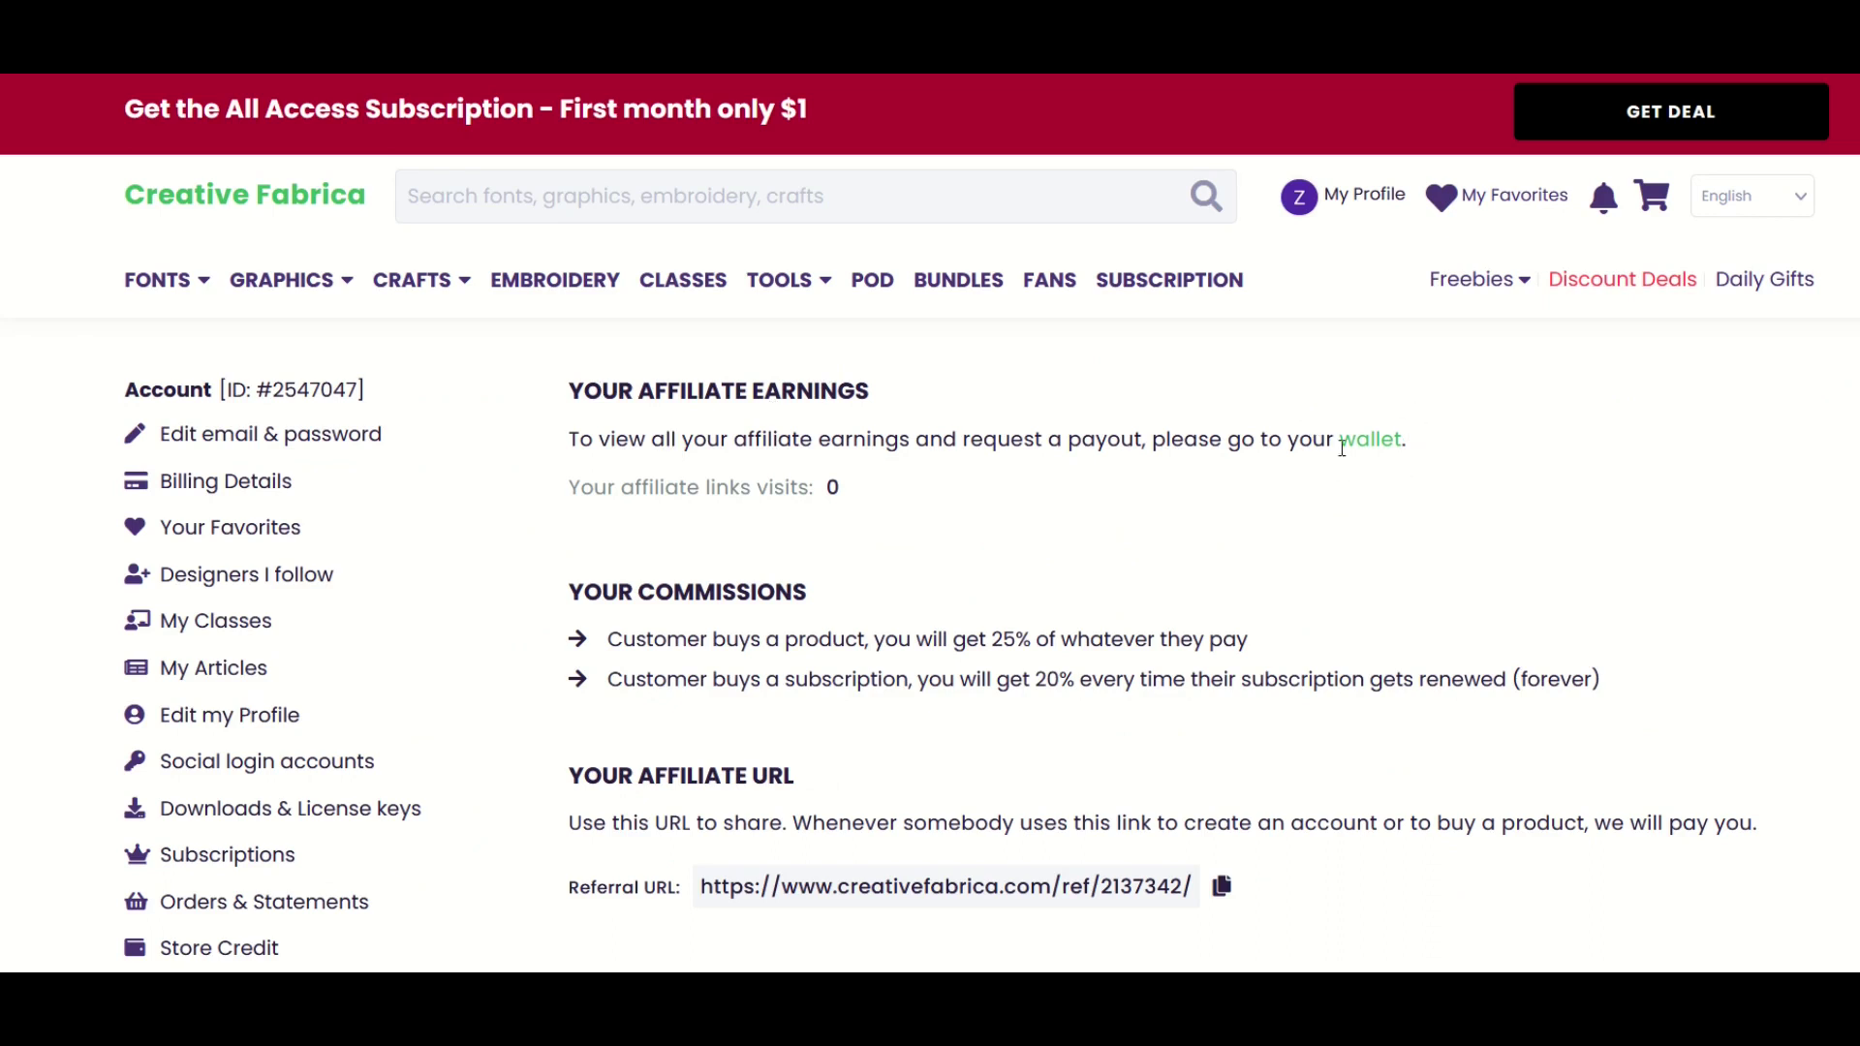
left_click(1372, 444)
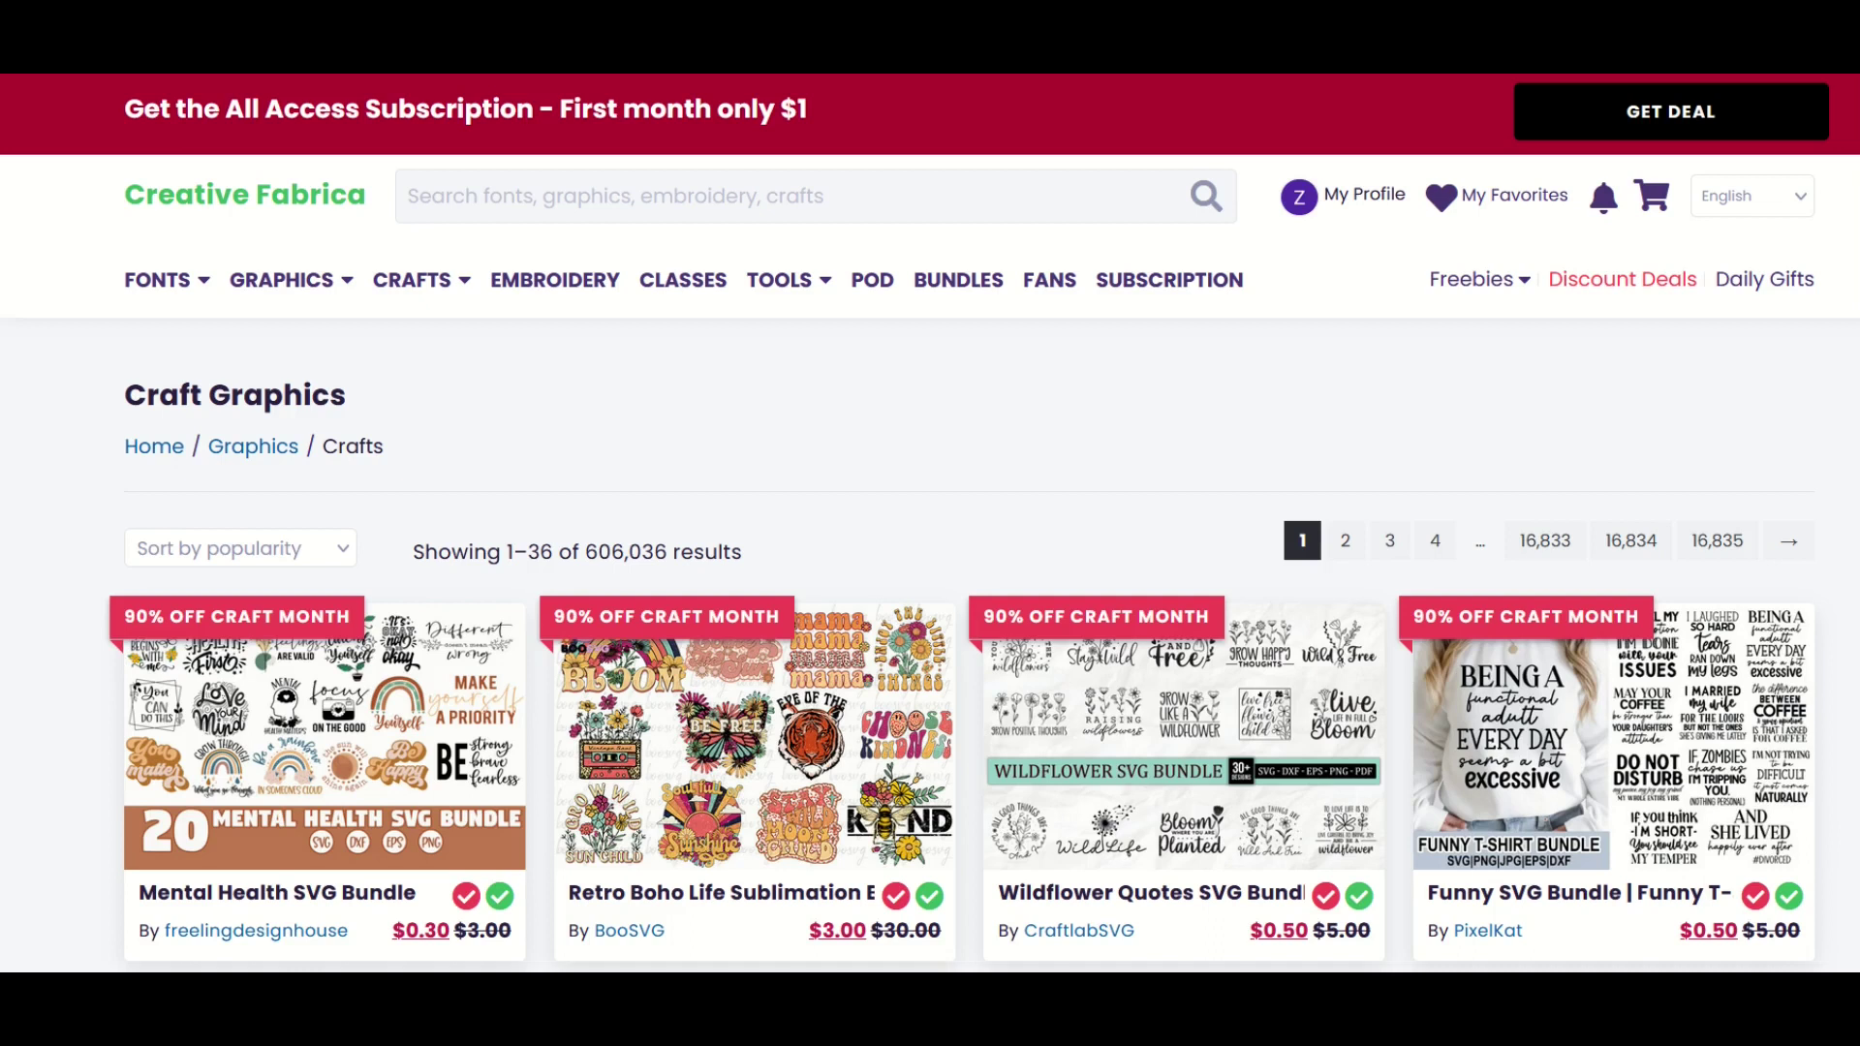
- Browse the popular Craft Graphics listings and examine their bundle designs, thumbnails, prices and discounts
scroll(930, 581, "down", 1)
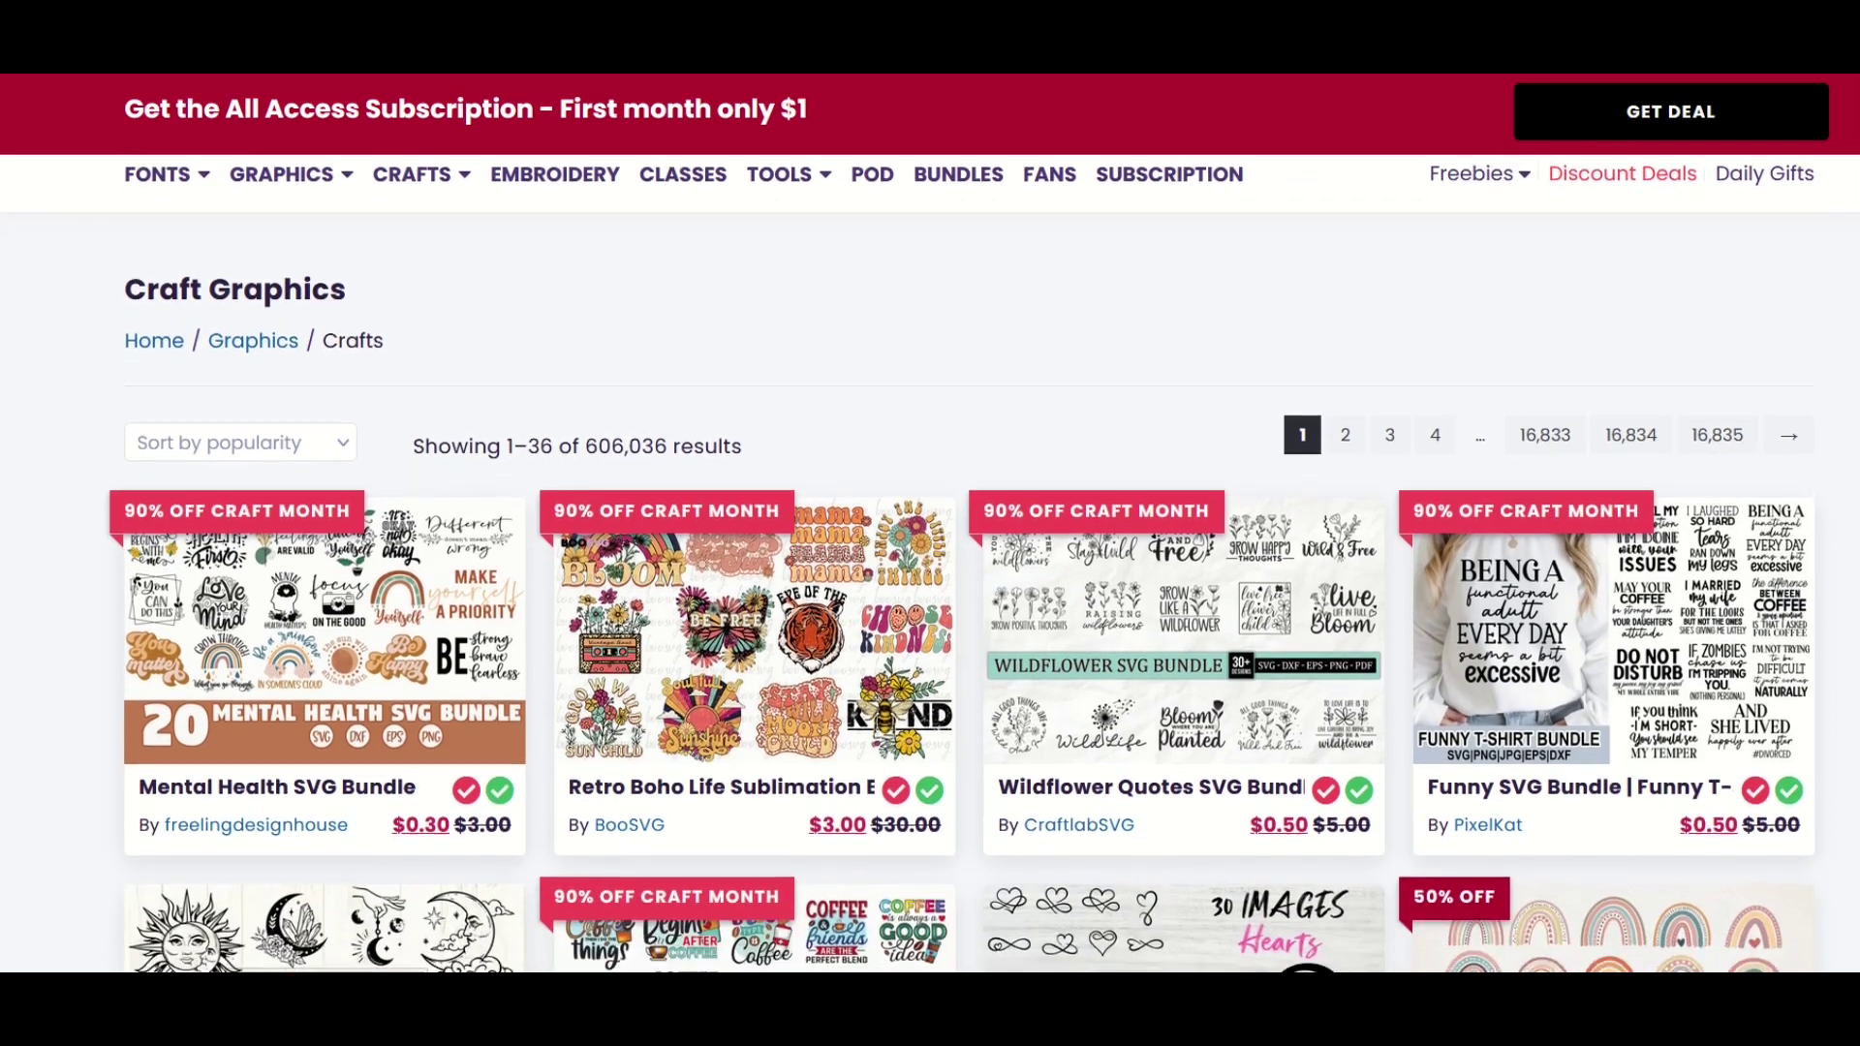
scroll(930, 581, "down", 3)
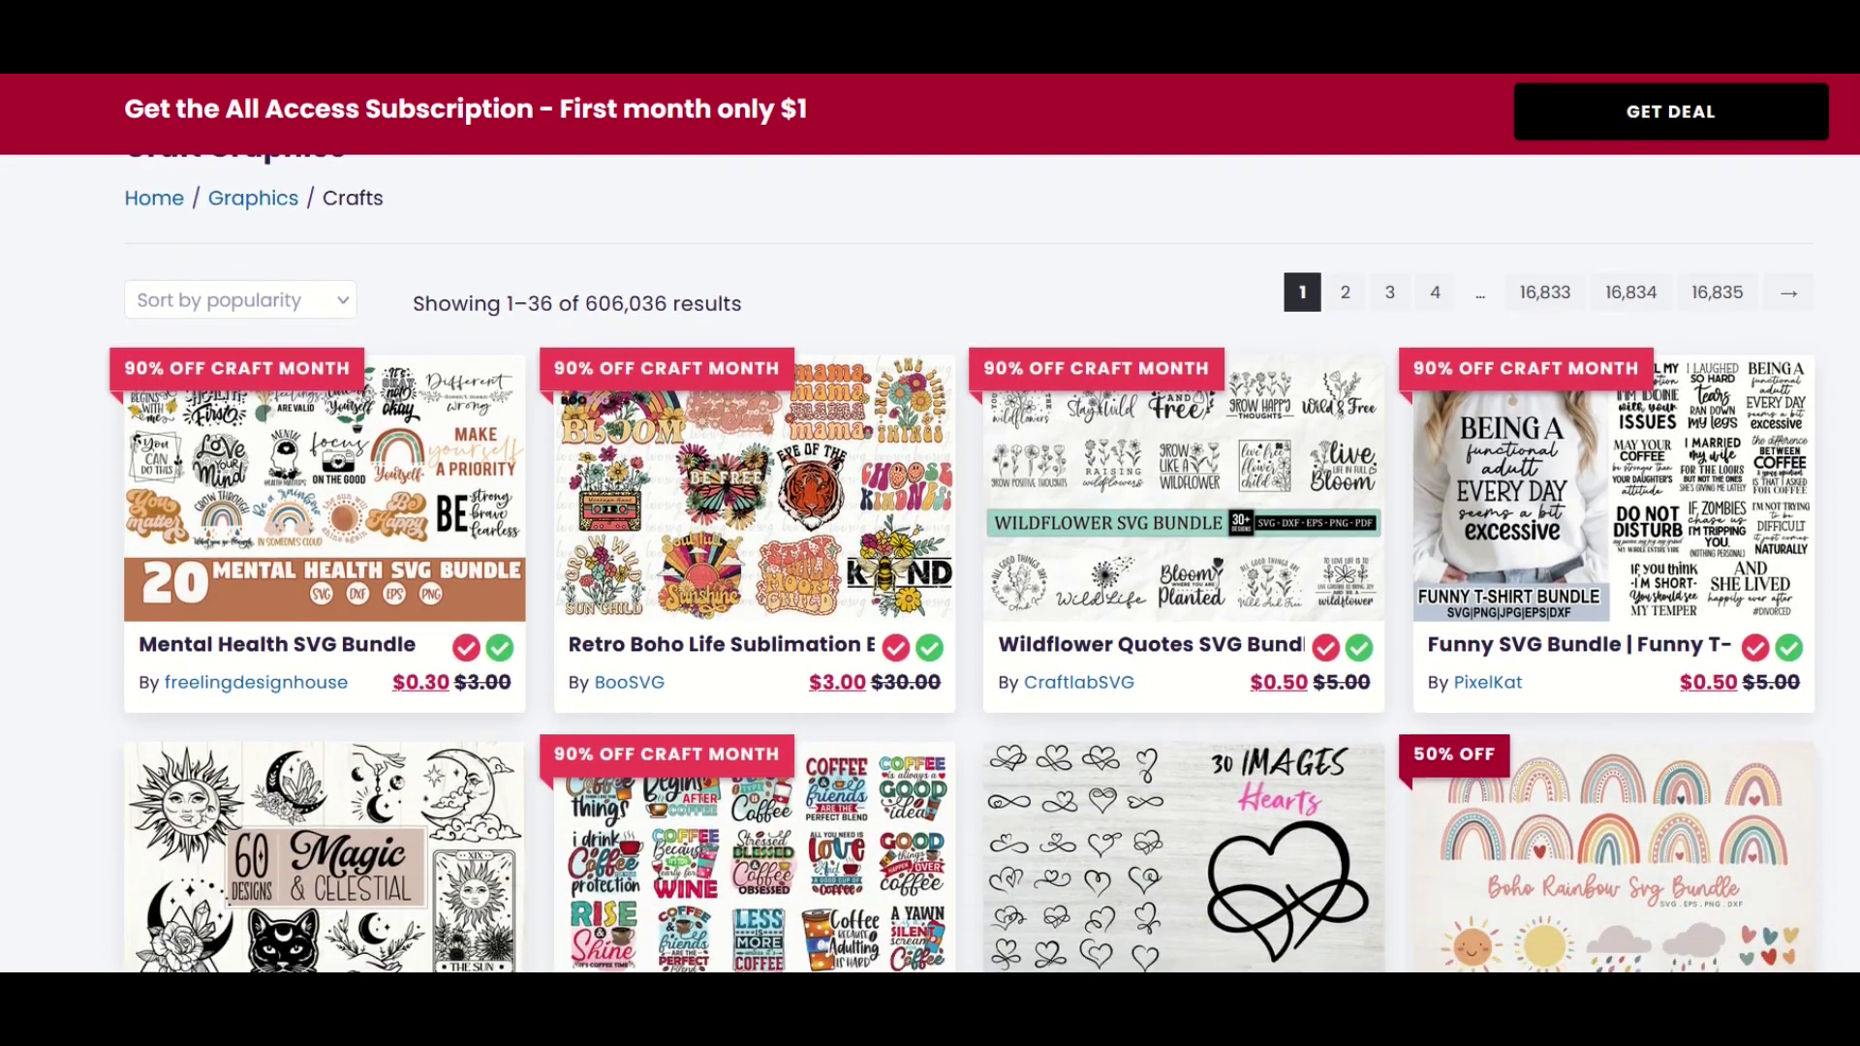
scroll(930, 581, "down", 2)
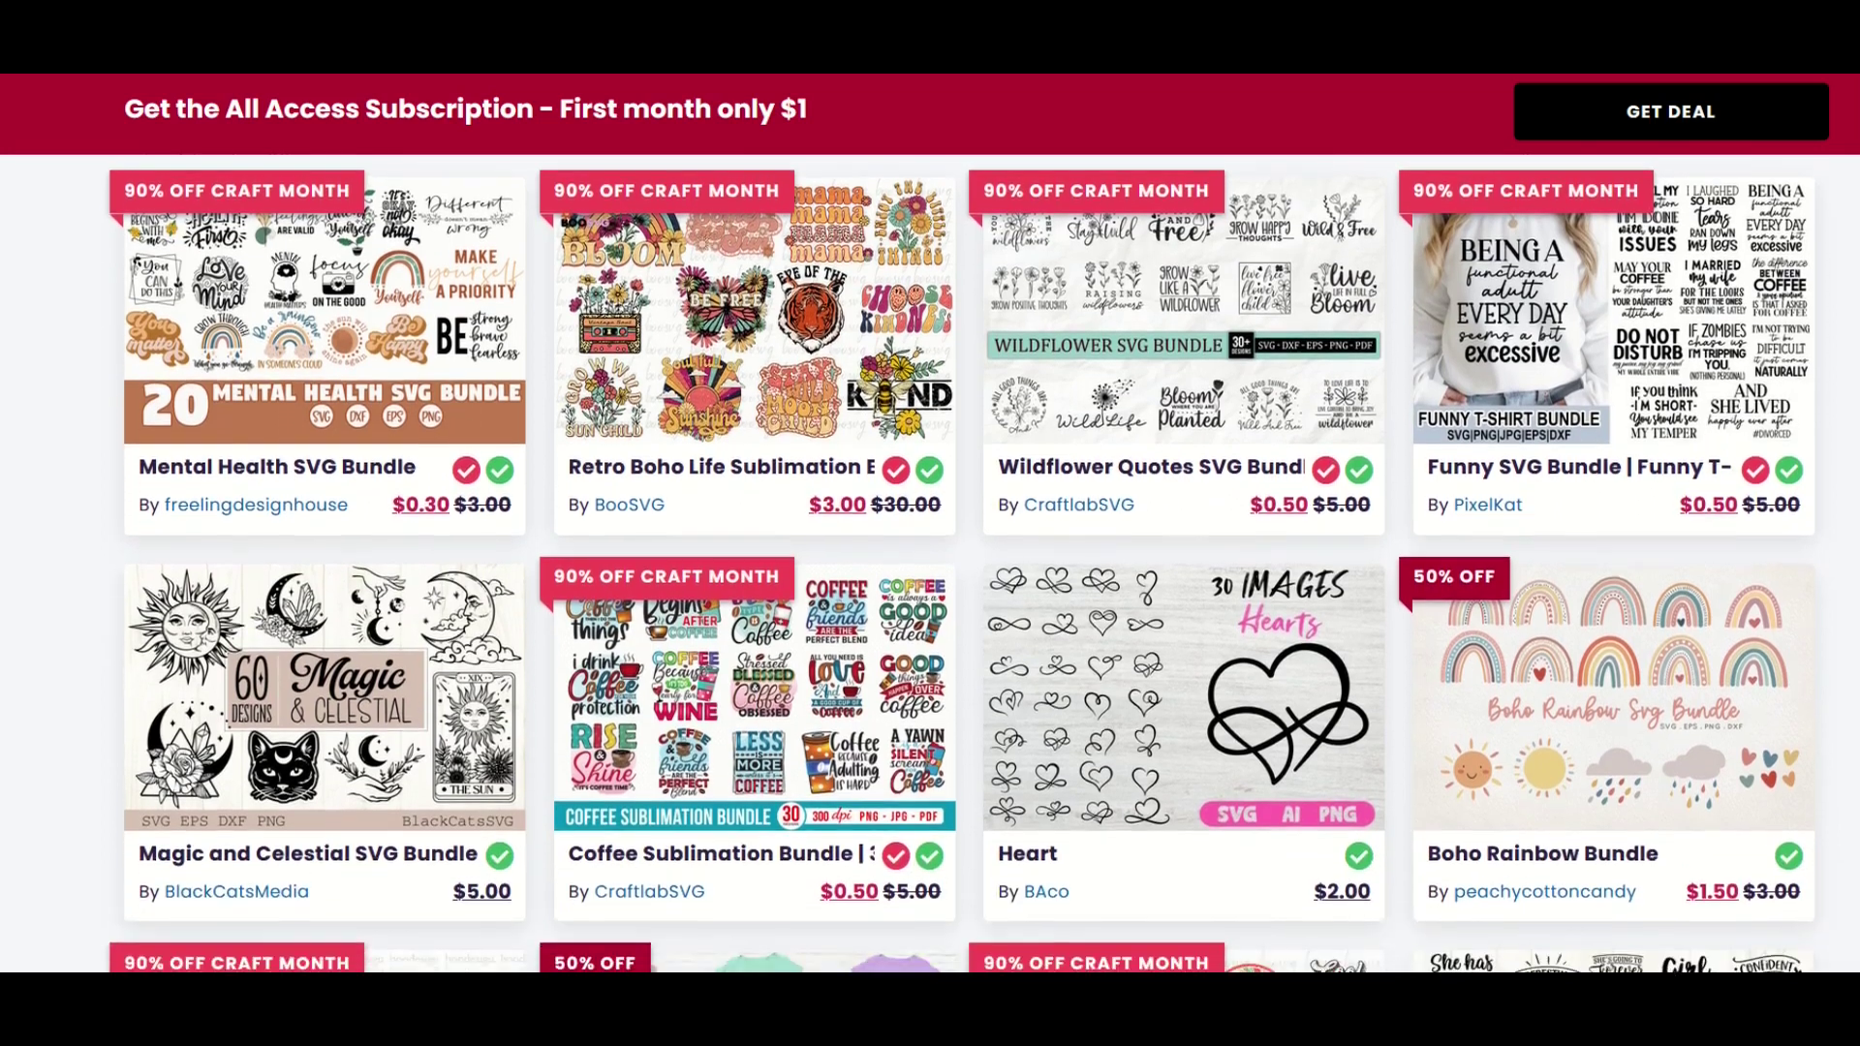
scroll(930, 581, "down", 2)
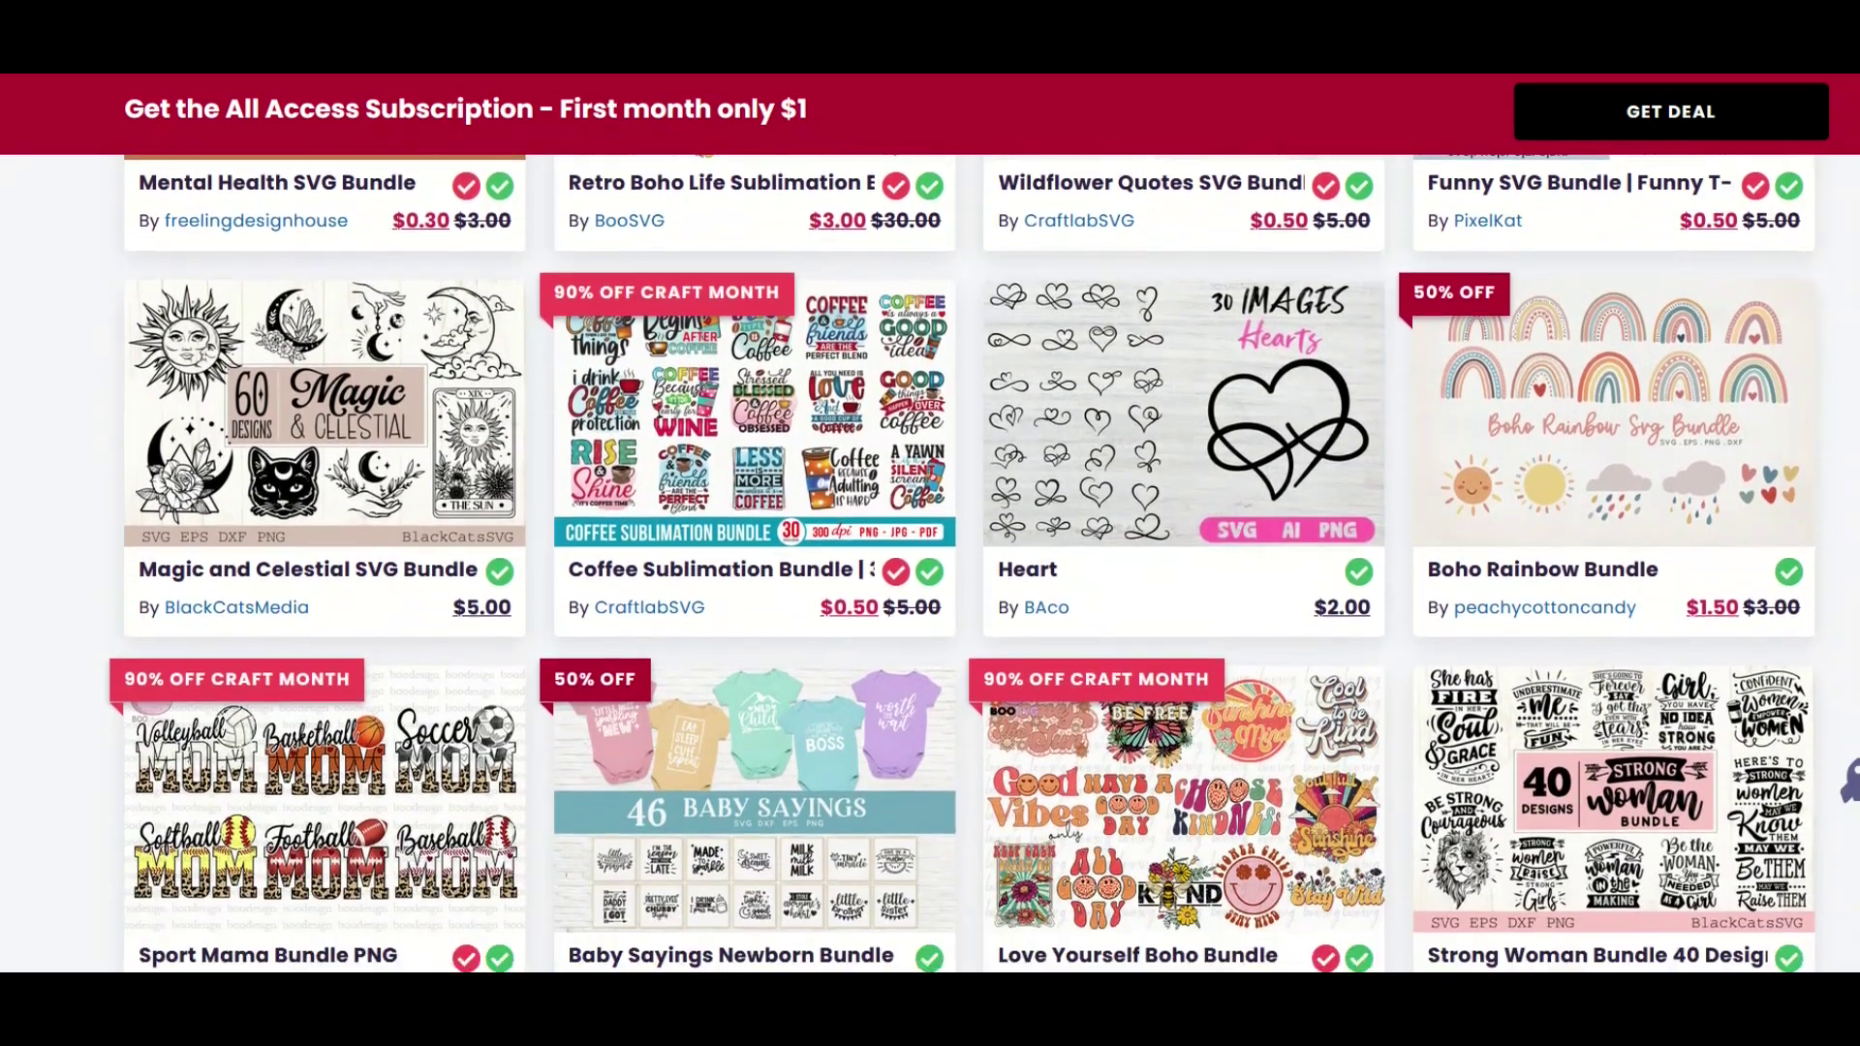
scroll(930, 582, "down", 2)
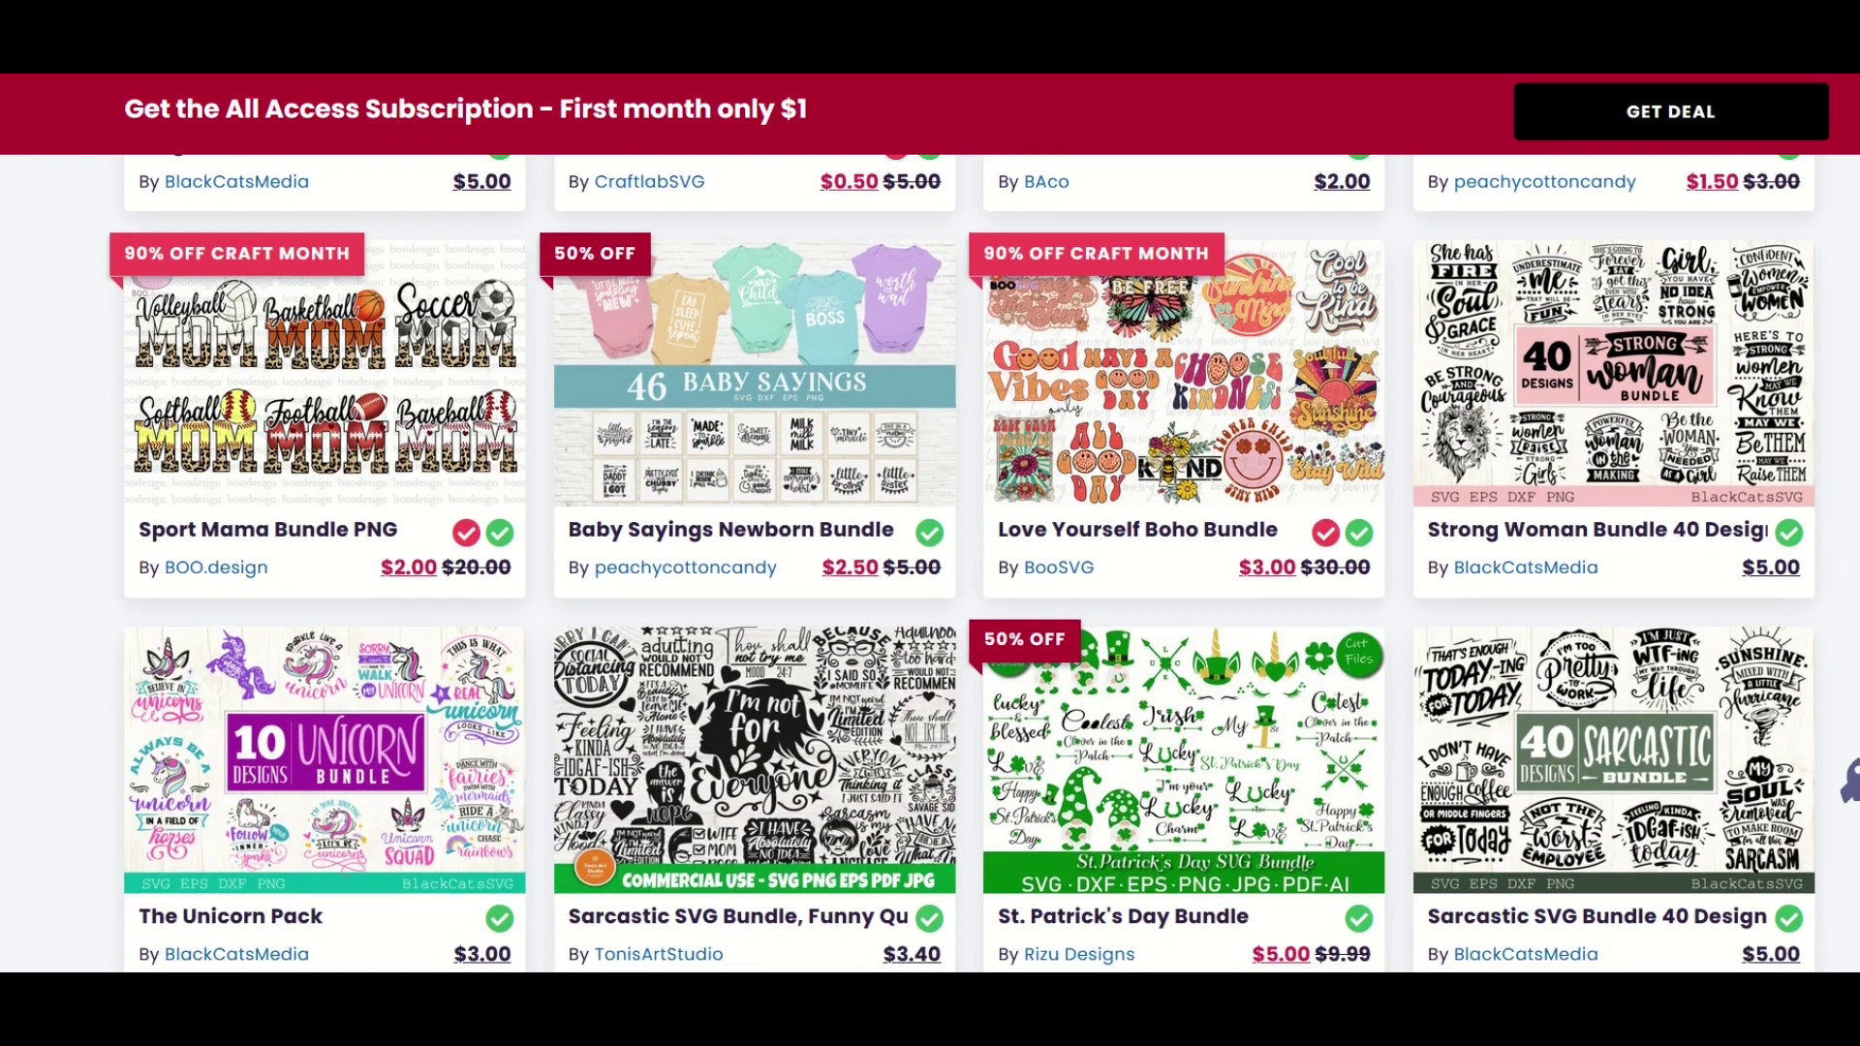
scroll(929, 561, "down", 4)
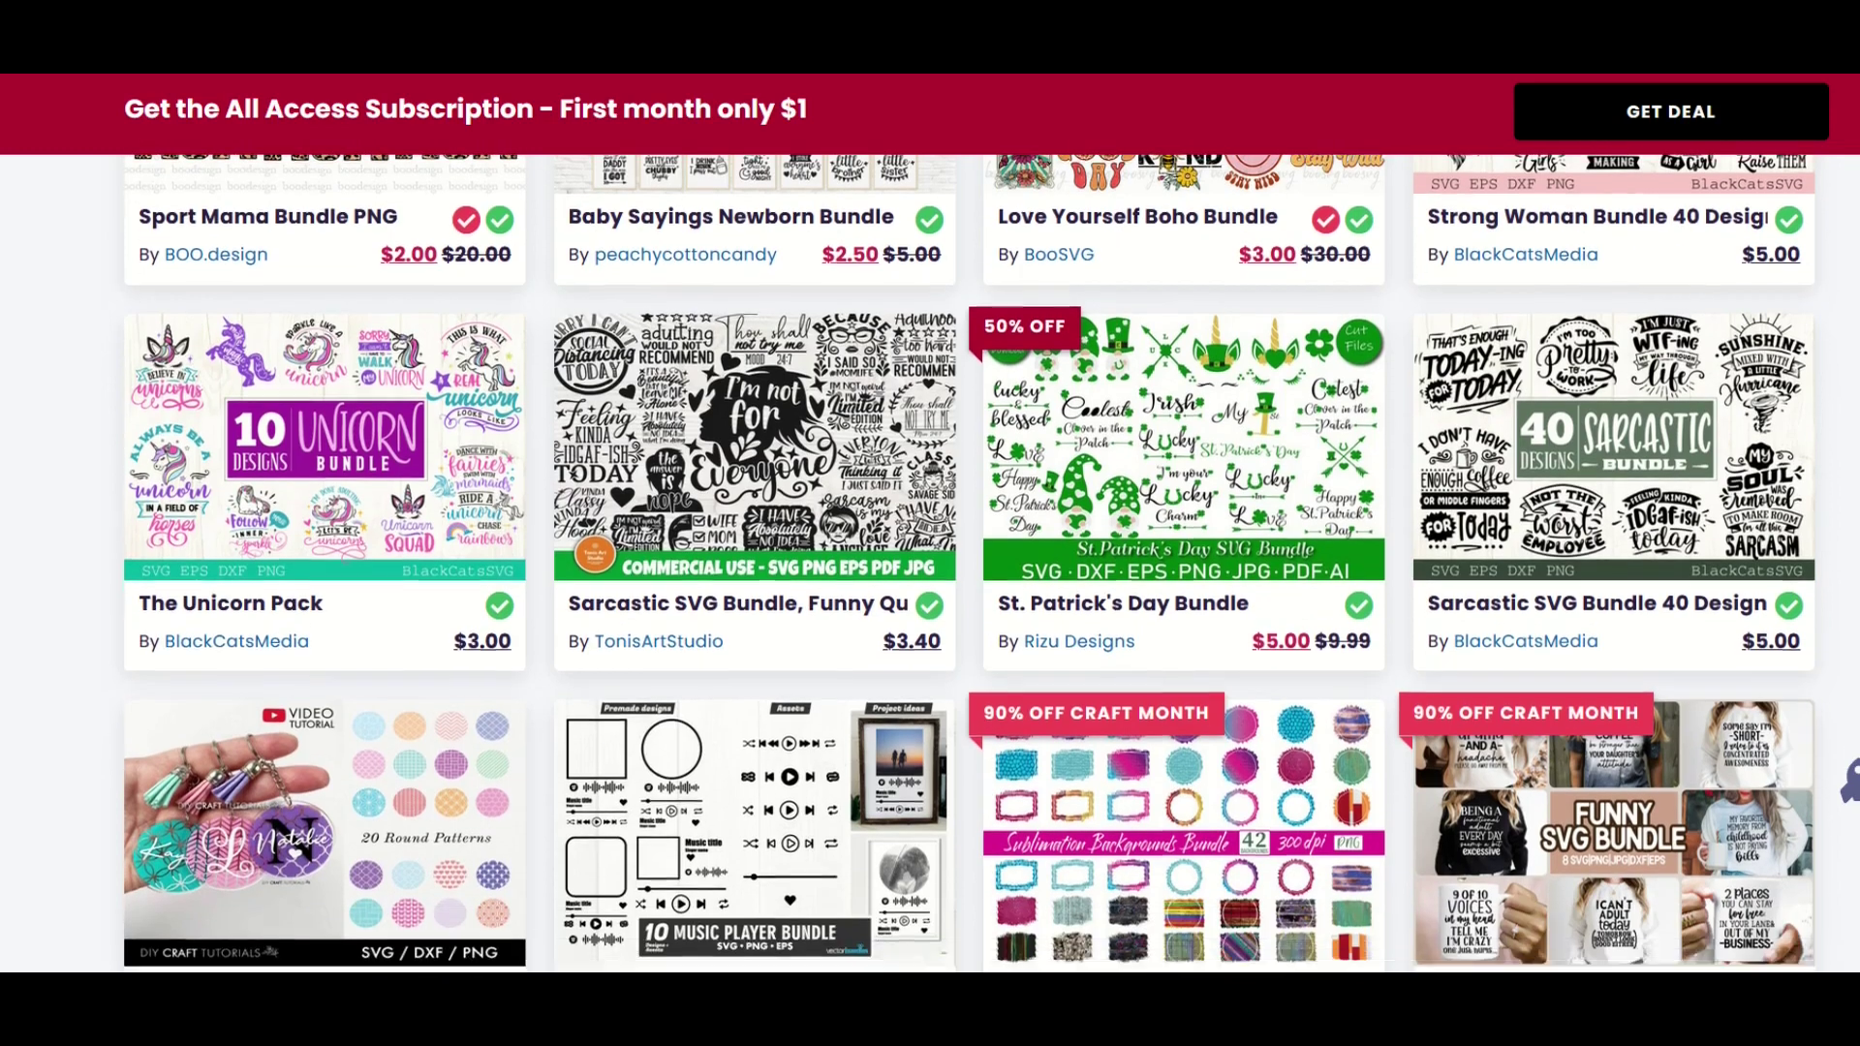
scroll(930, 562, "down", 3)
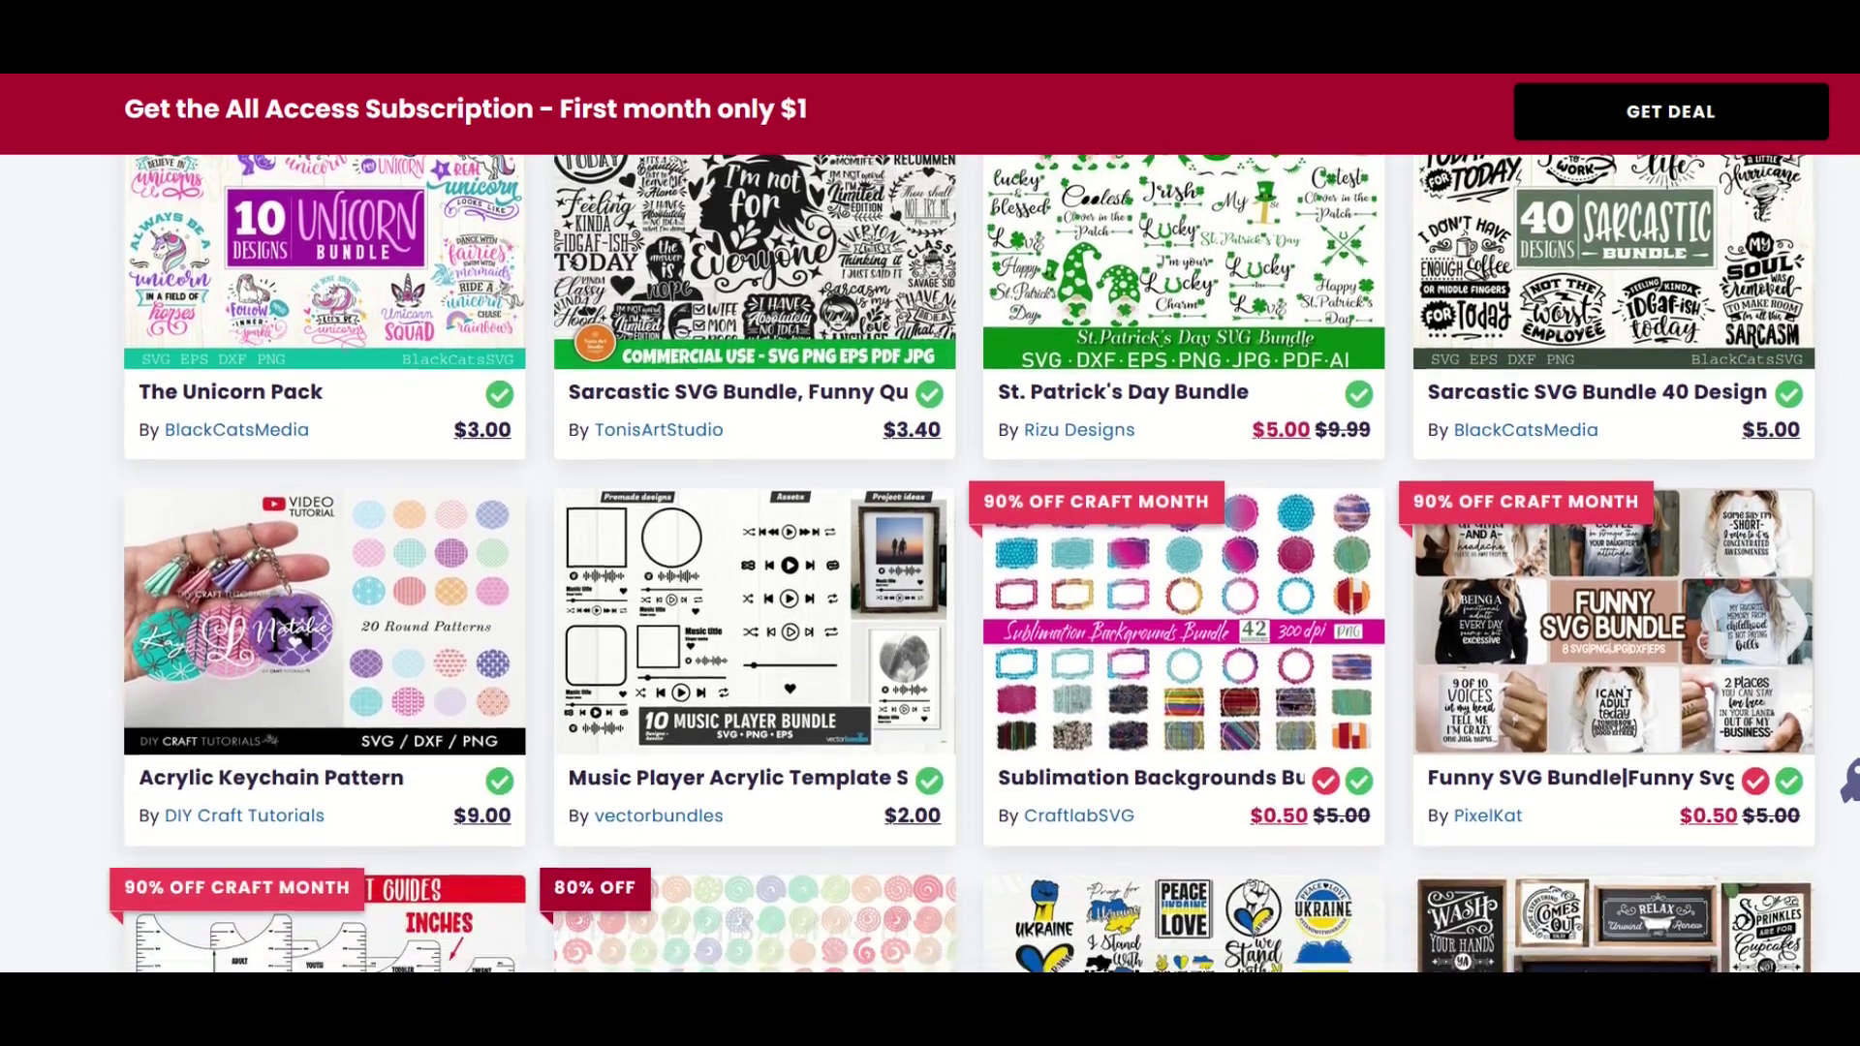
scroll(930, 562, "down", 1)
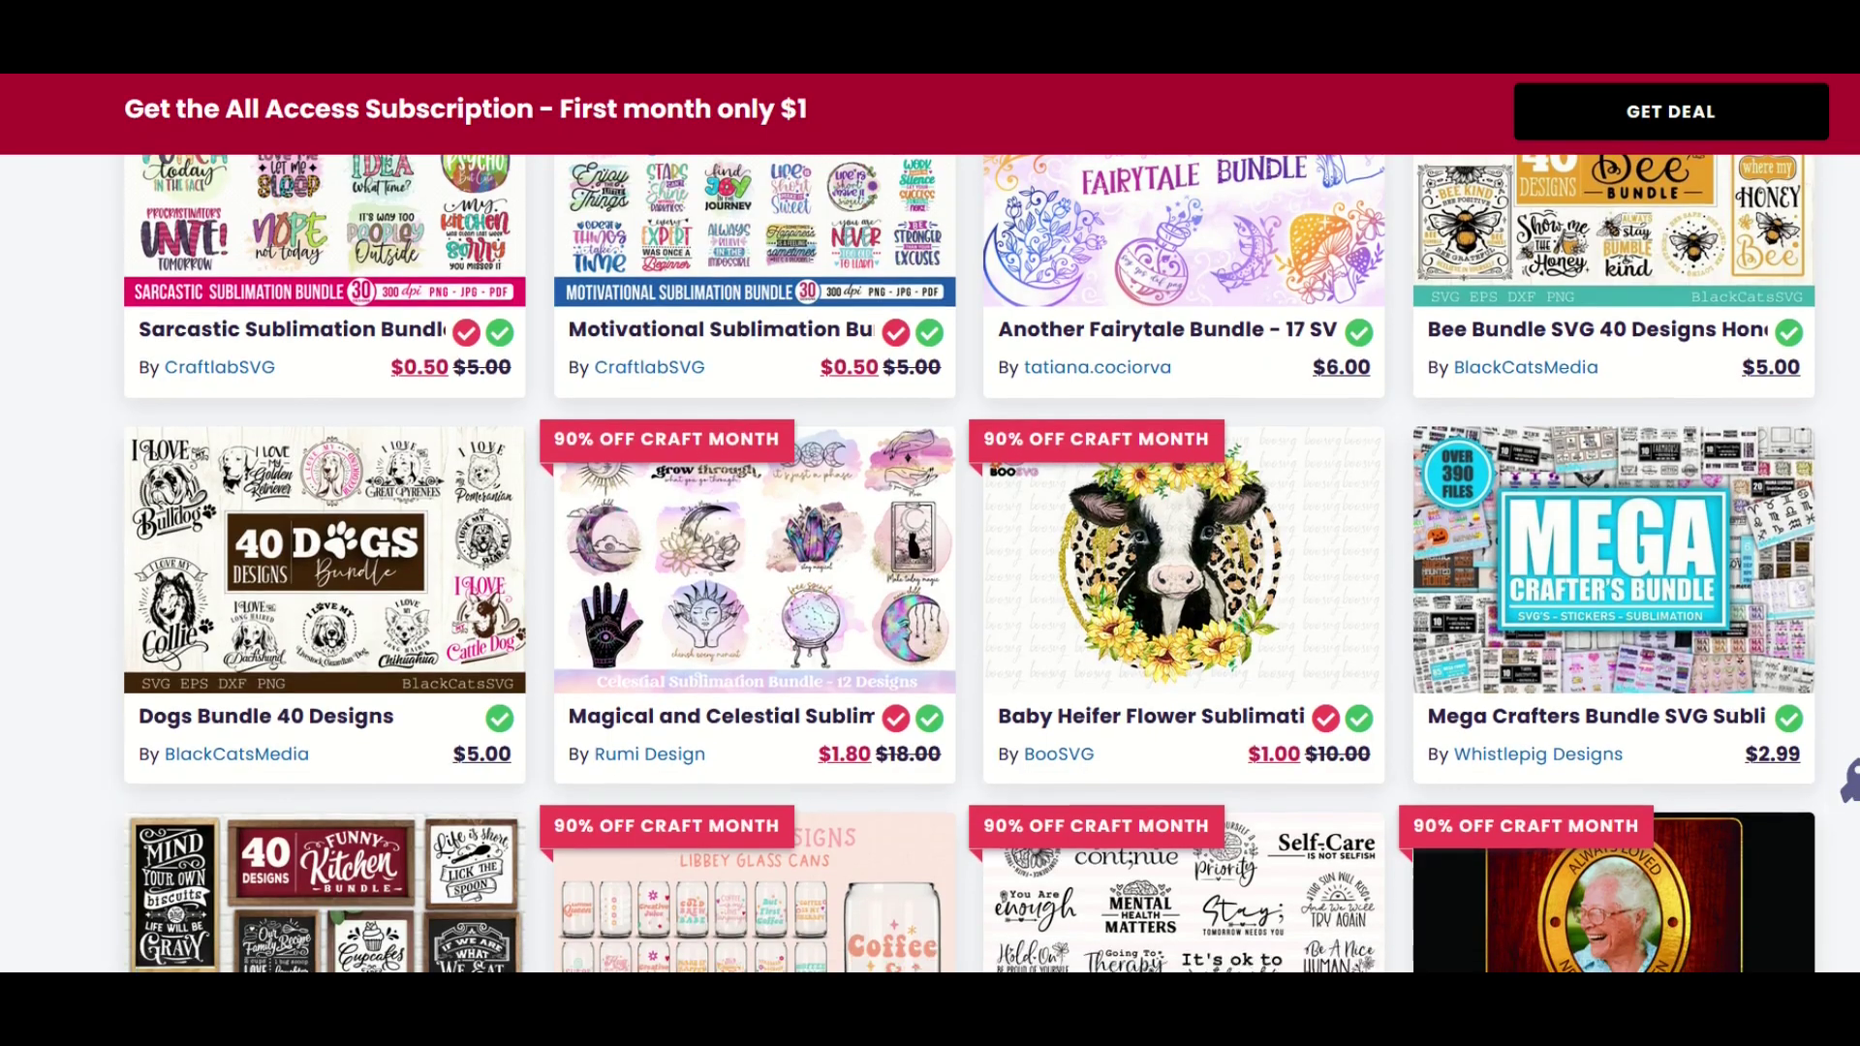
scroll(930, 562, "down", 3)
scroll(930, 561, "down", 3)
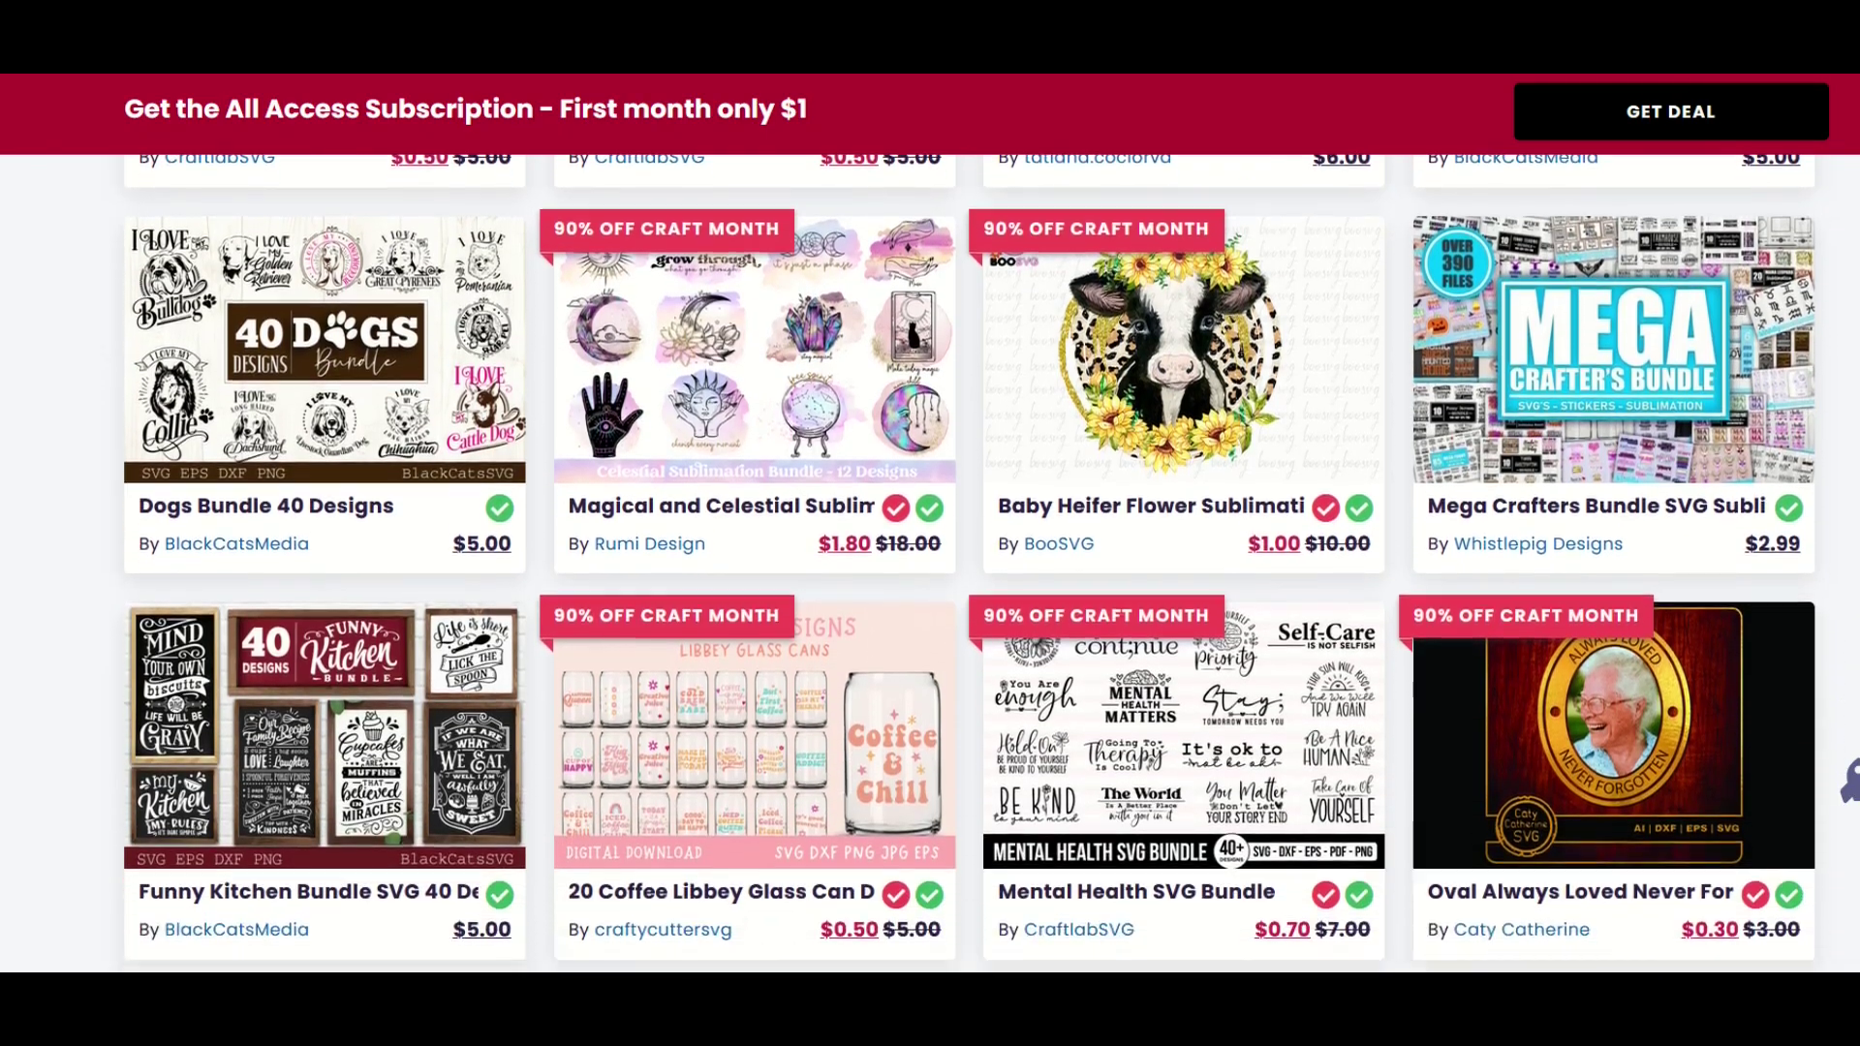
scroll(930, 561, "up", 1)
scroll(930, 562, "up", 1)
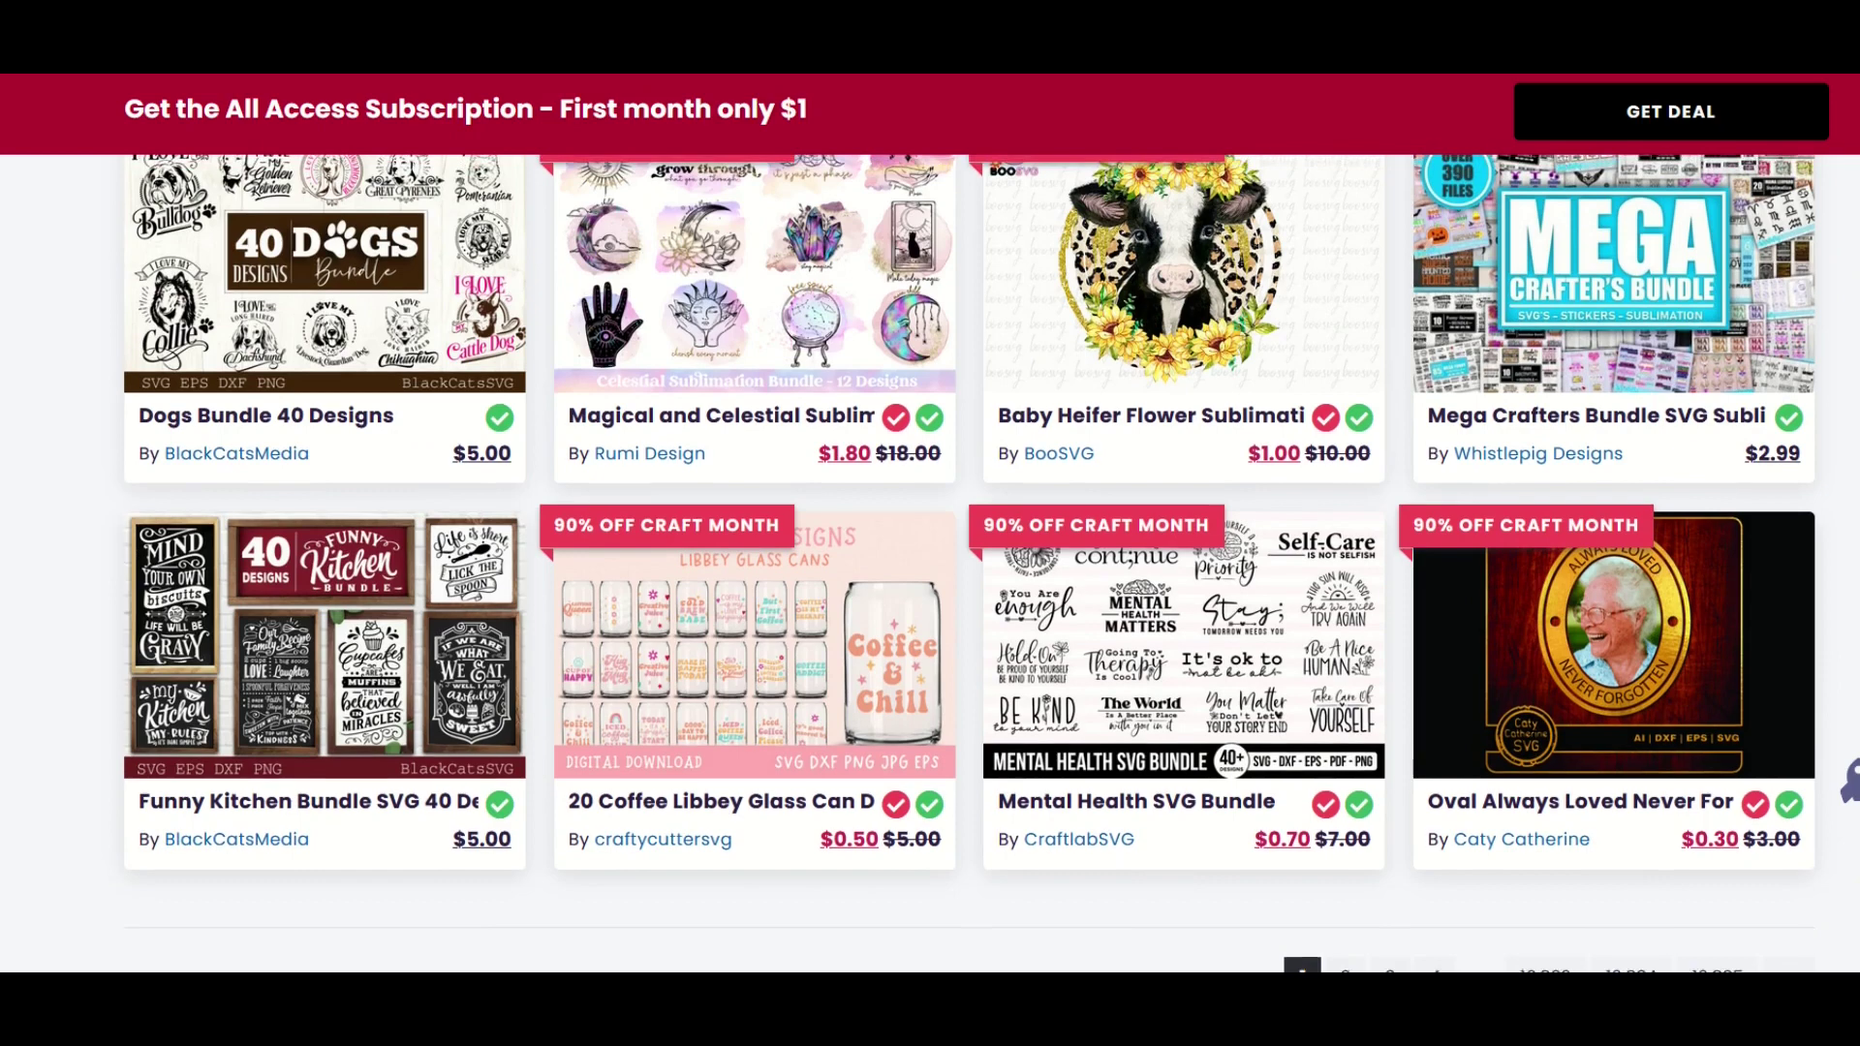
scroll(930, 562, "up", 1)
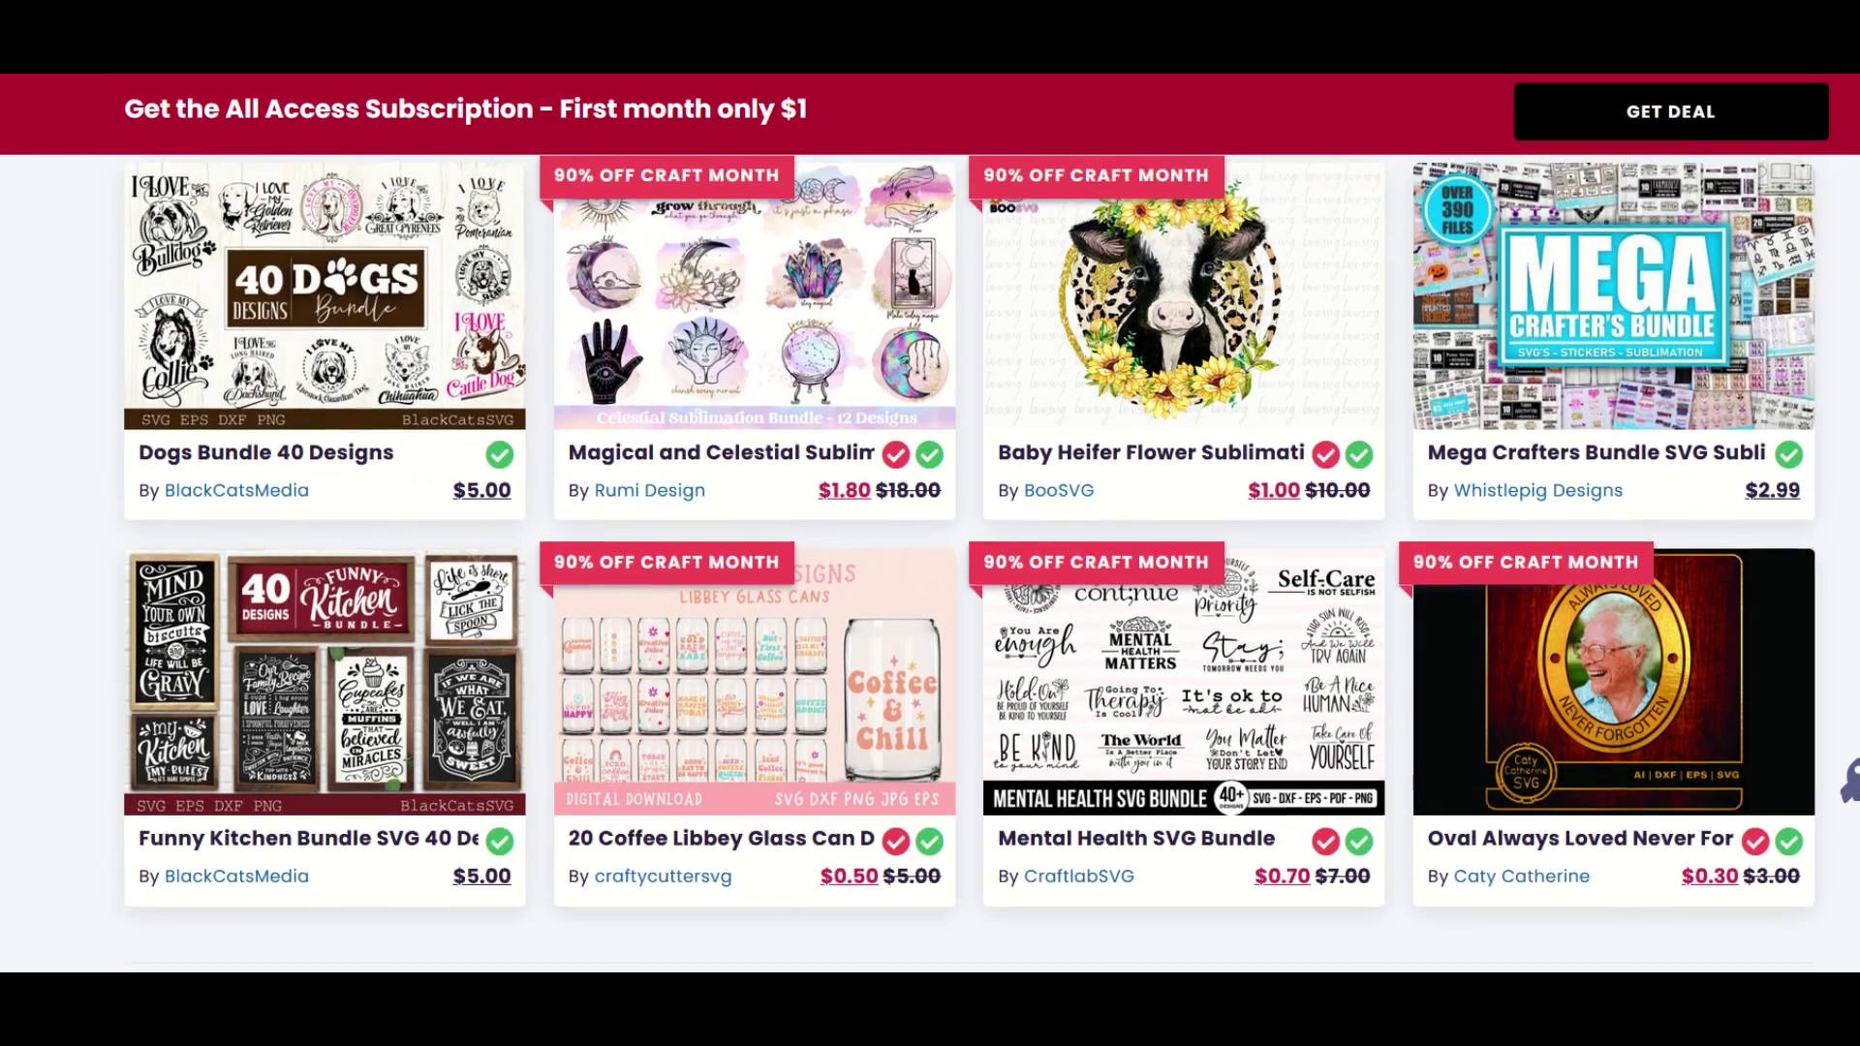